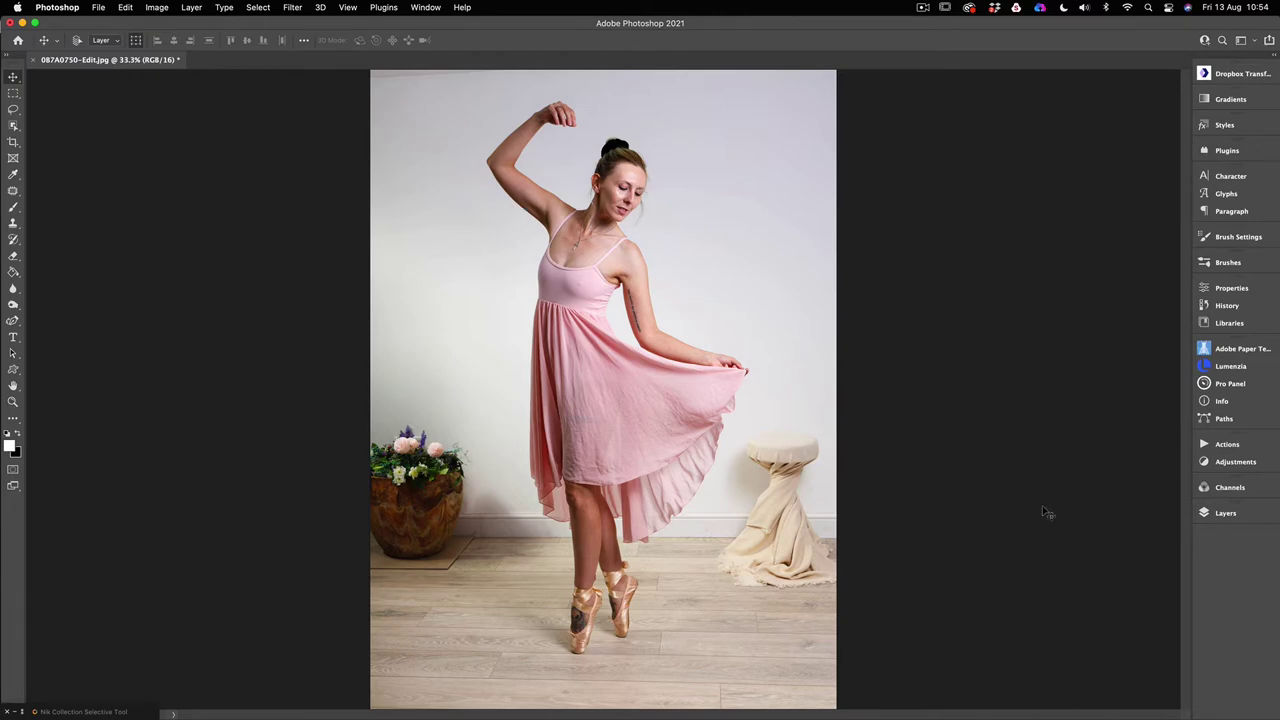
Duplicate the Background layer and automatically select the subject, the dancer, on the copy.
{"action": "left_click", "coordinate": [1203, 513]}
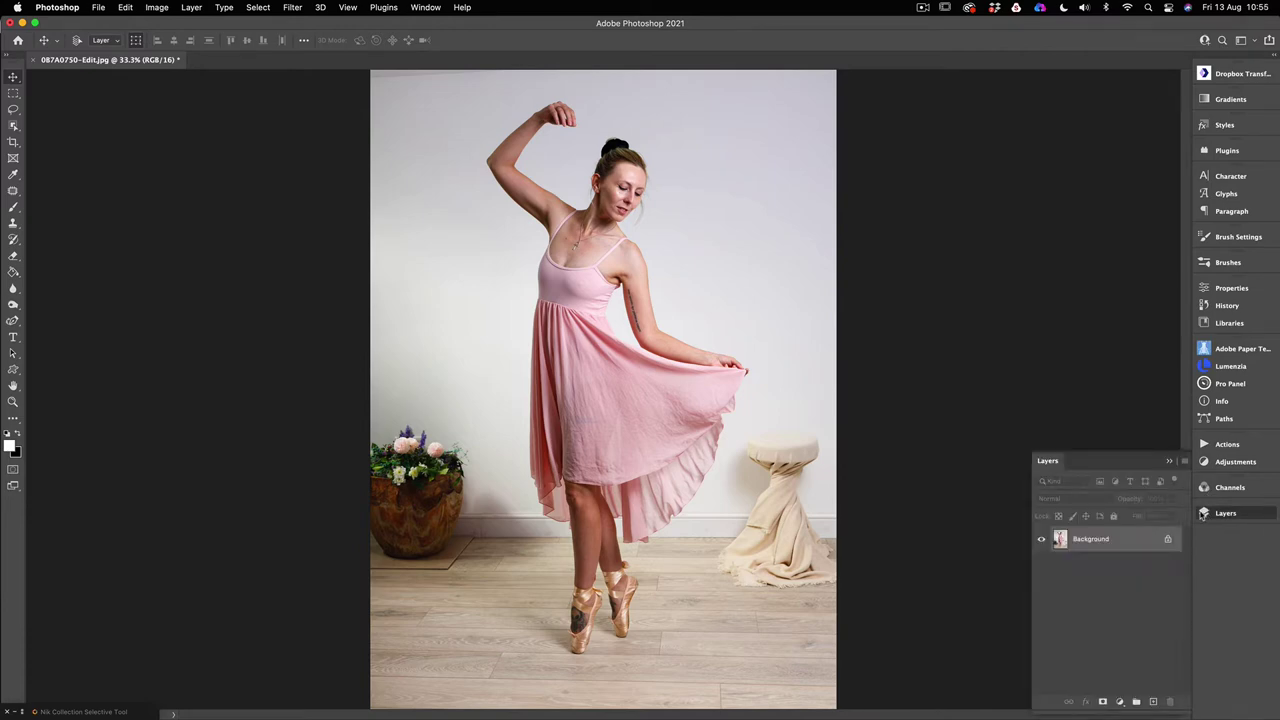
{"action": "right_click", "coordinate": [1094, 539]}
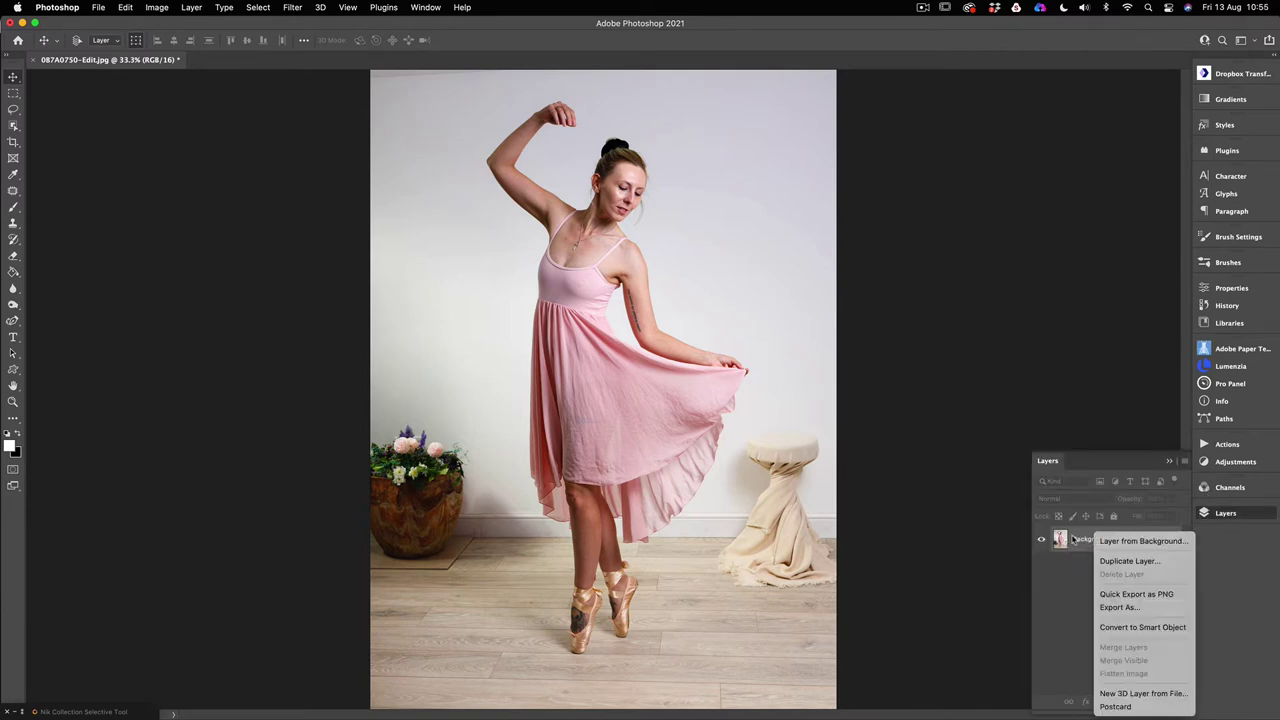
{"action": "key", "text": "Down"}
{"action": "key", "text": "Down"}
{"action": "key", "text": "Return"}
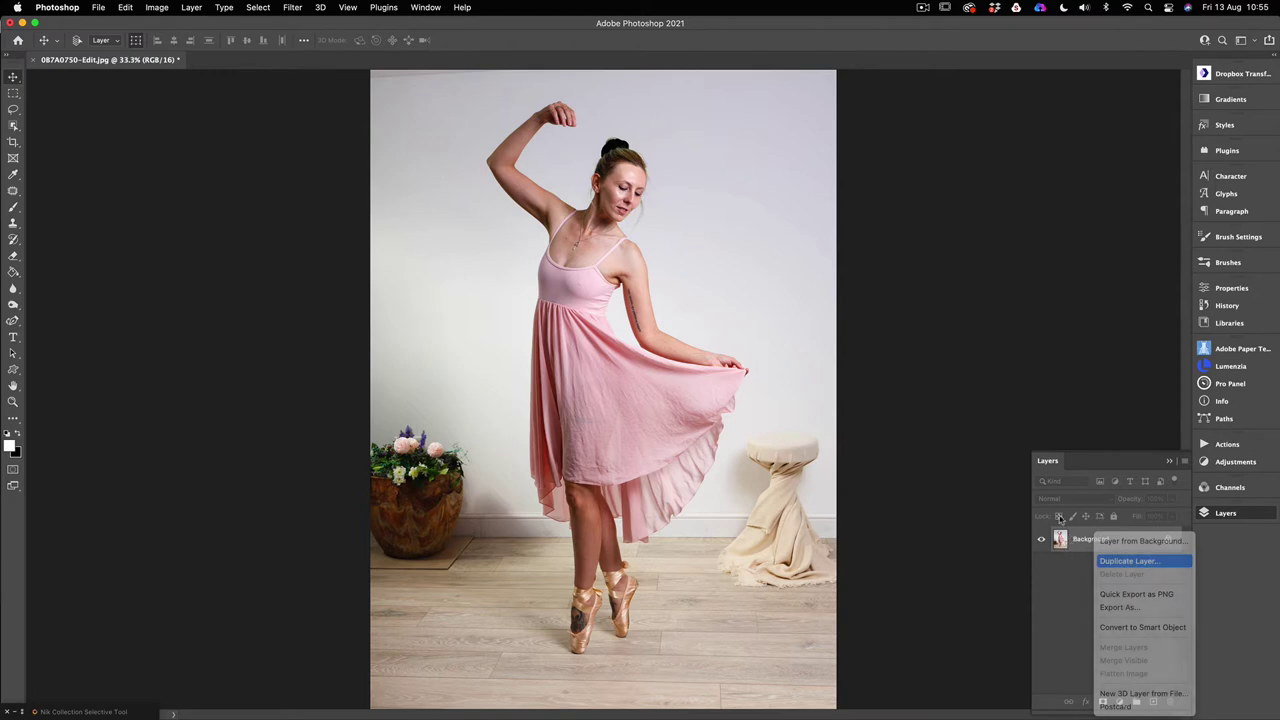
{"action": "left_click", "coordinate": [575, 289]}
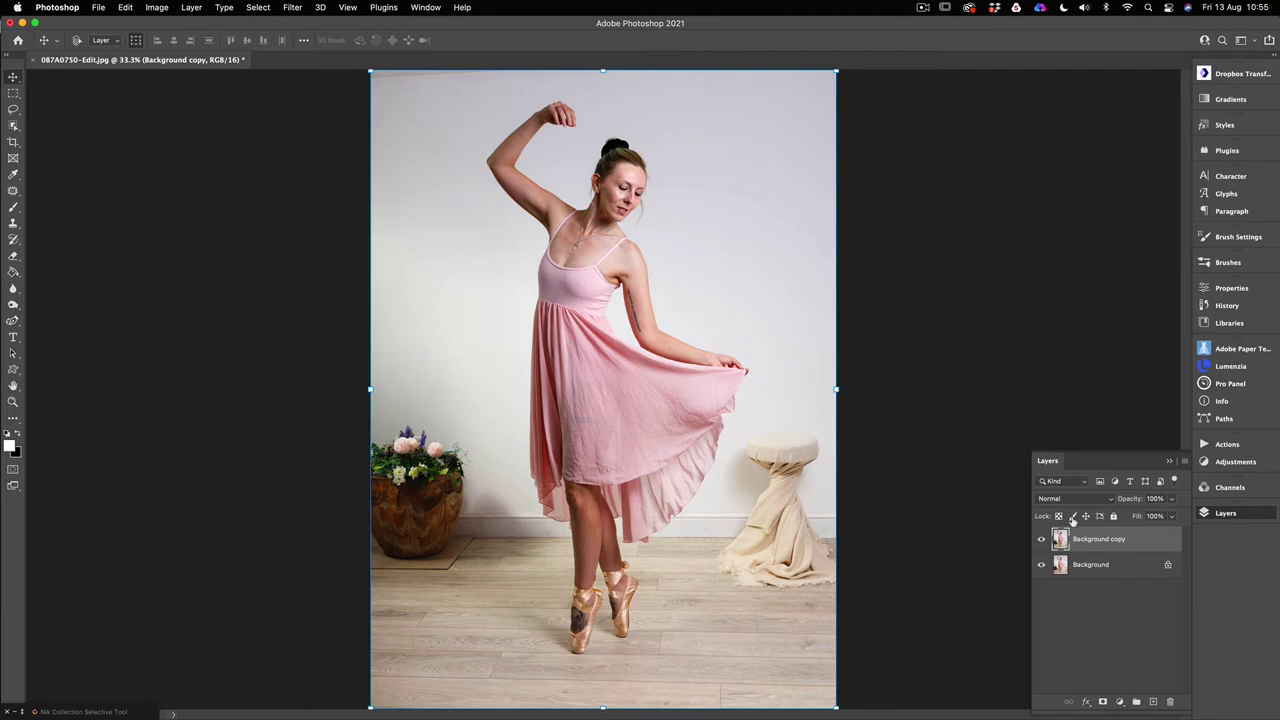
{"action": "left_click", "coordinate": [259, 8]}
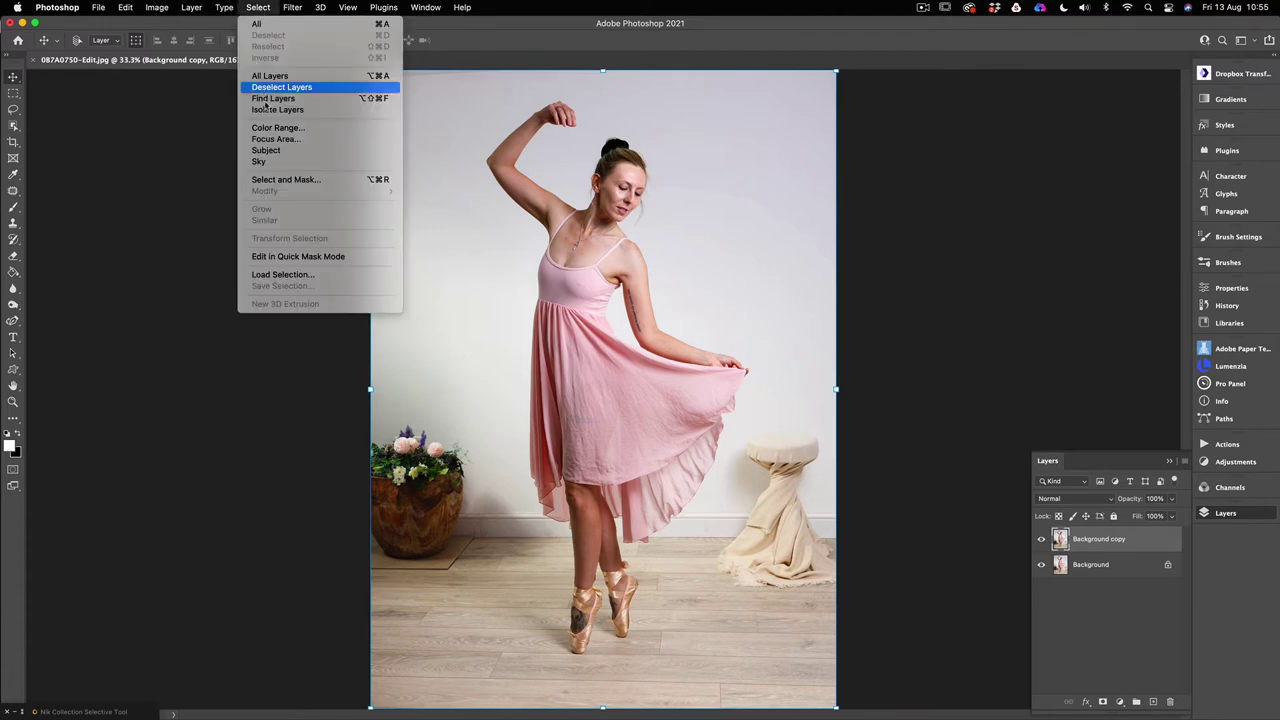
{"action": "left_click", "coordinate": [270, 151]}
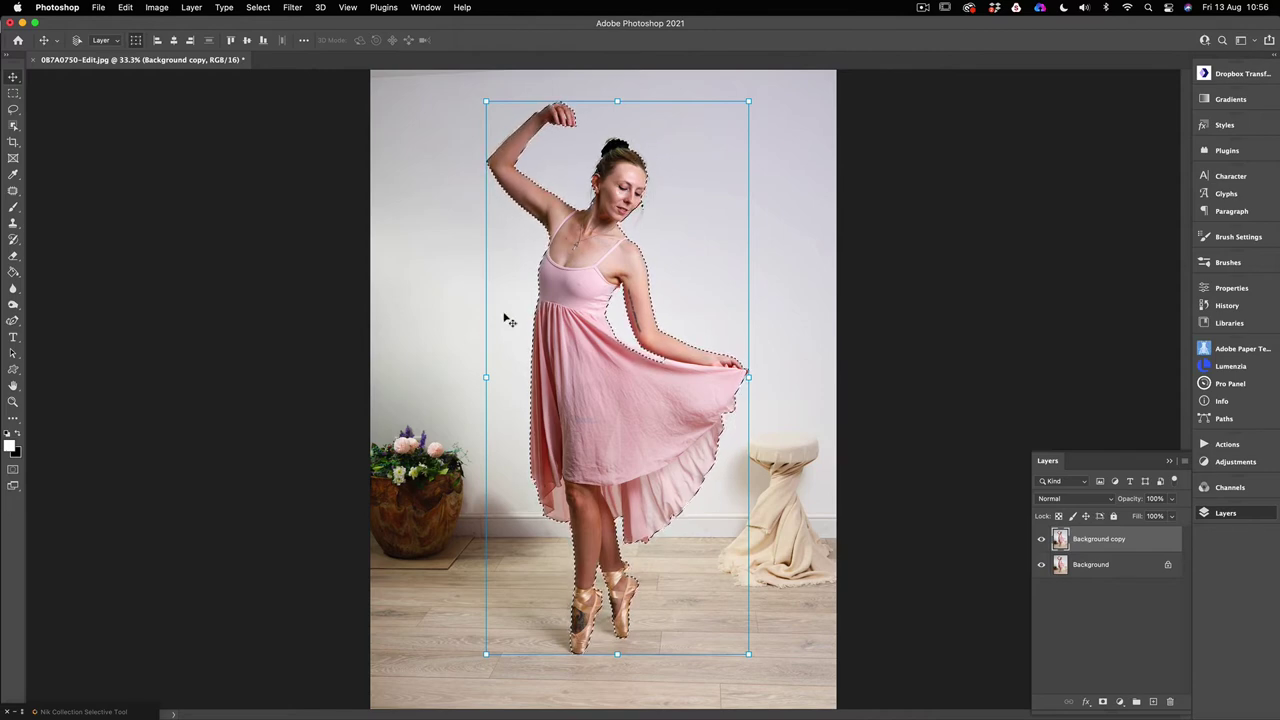
Choose the Object Selection tool for refining the selection around the dancer's head and raised arm.
{"action": "left_click", "coordinate": [13, 401]}
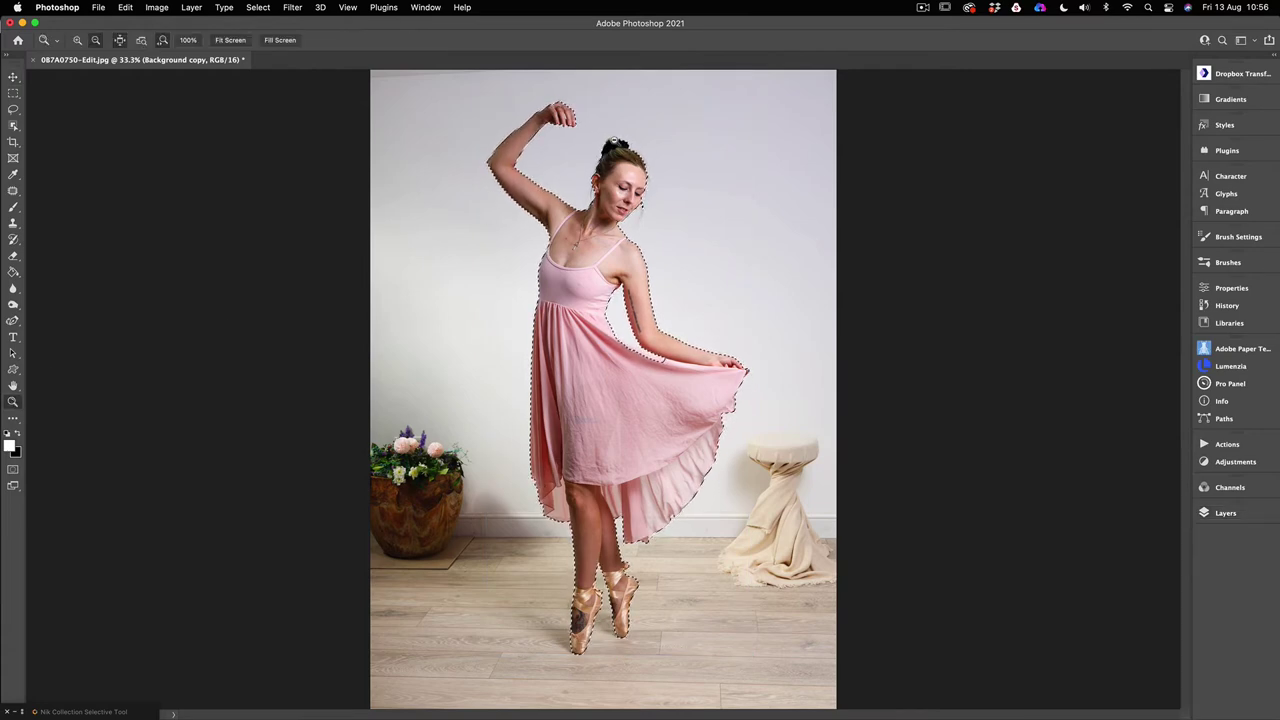
{"action": "left_click", "coordinate": [614, 141], "text": "alt"}
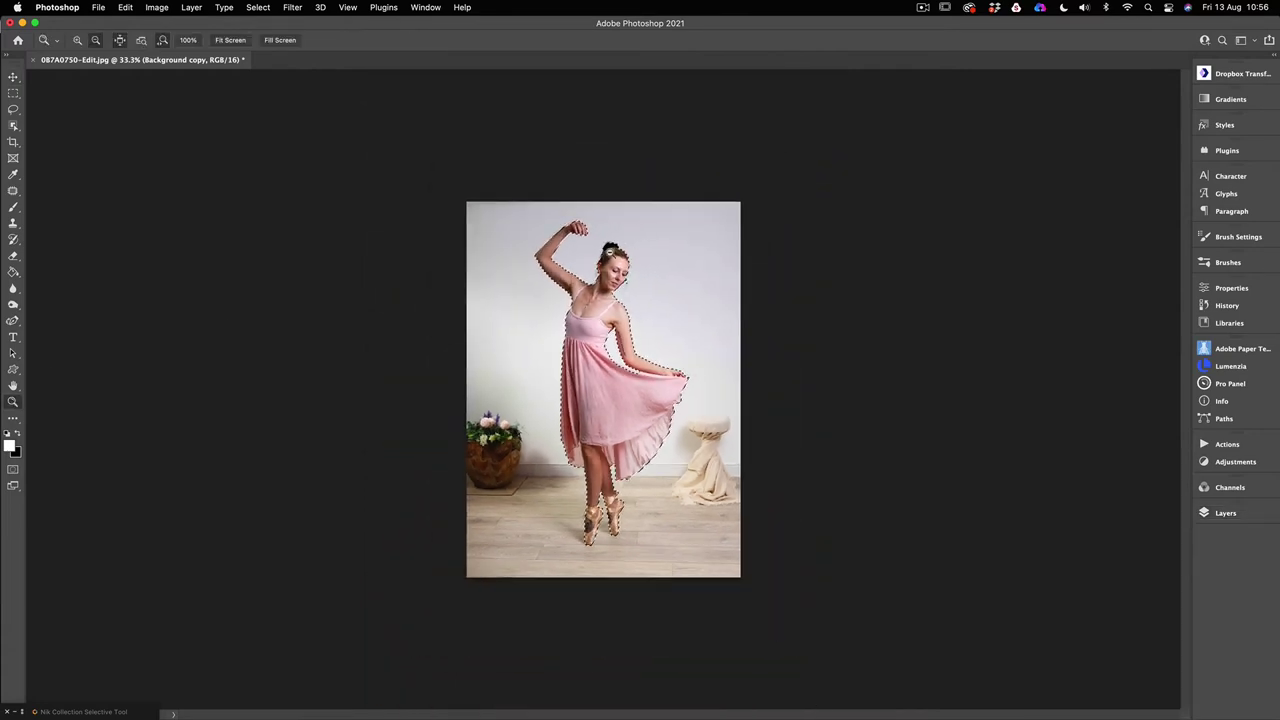
{"action": "left_click", "coordinate": [655, 263]}
{"action": "left_click_drag", "start_coordinate": [655, 263], "coordinate": [697, 262]}
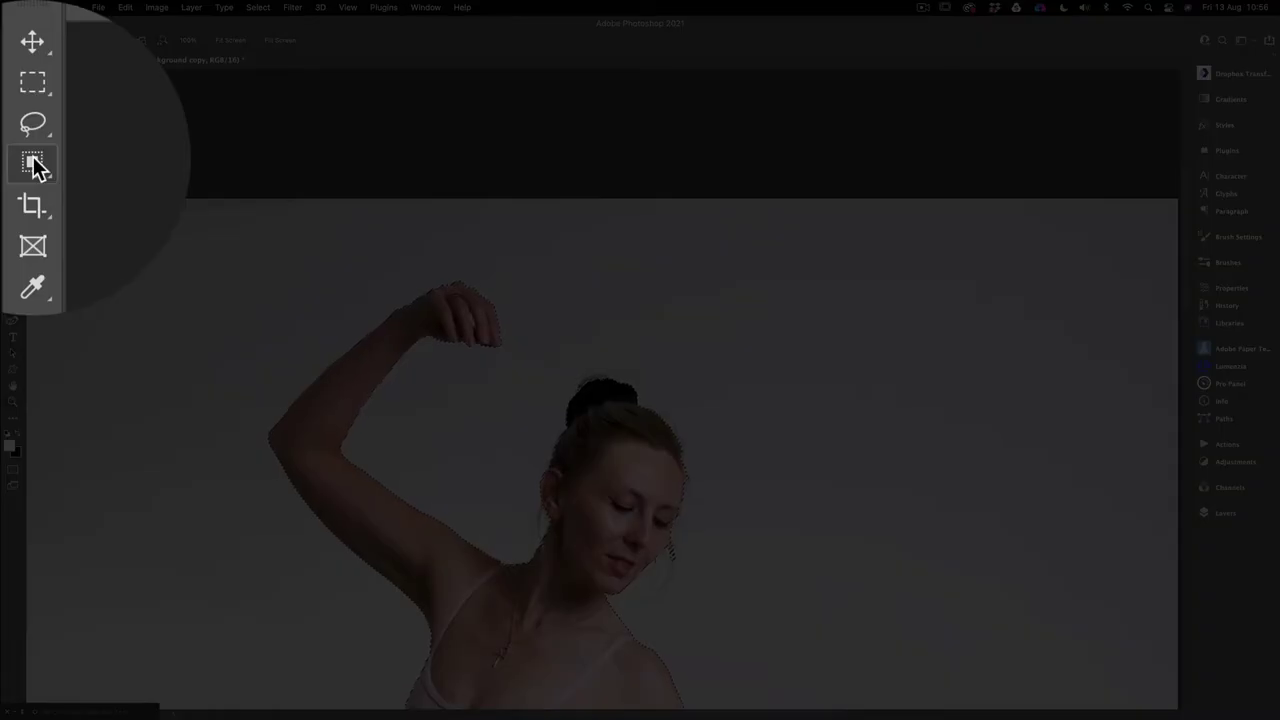
{"action": "left_click", "coordinate": [12, 123]}
{"action": "right_click", "coordinate": [31, 156]}
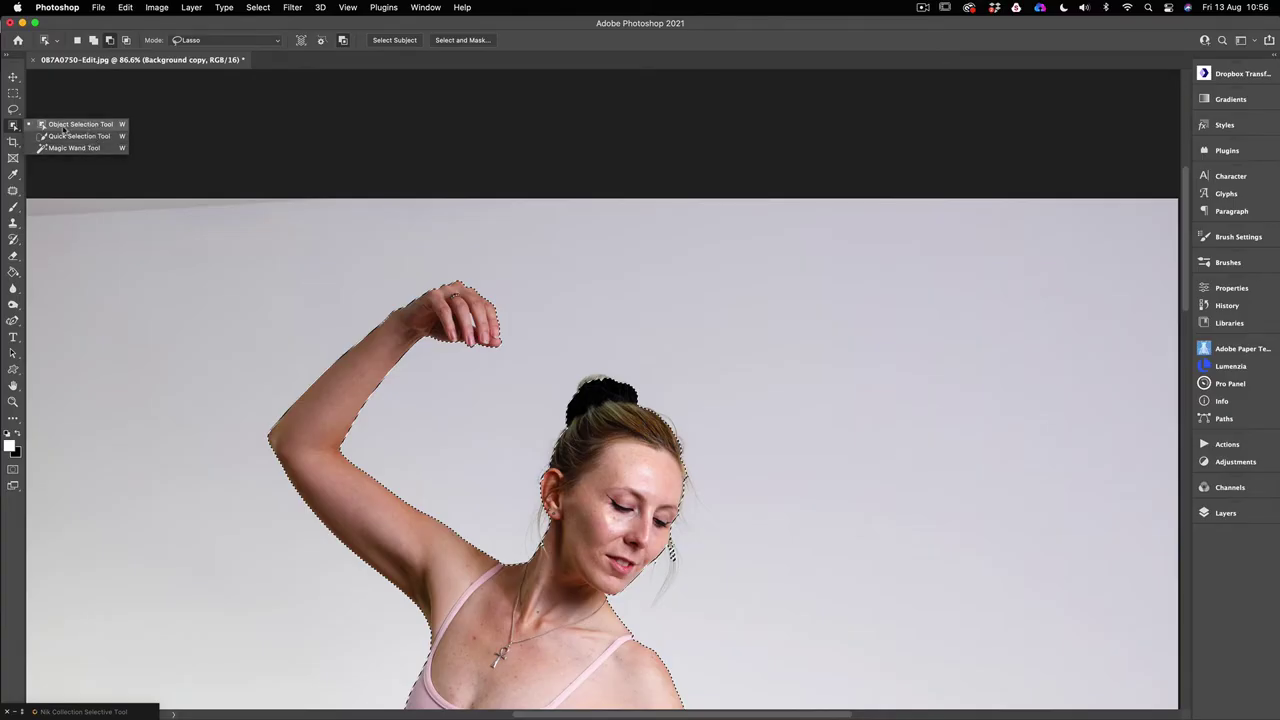
{"action": "left_click", "coordinate": [64, 127]}
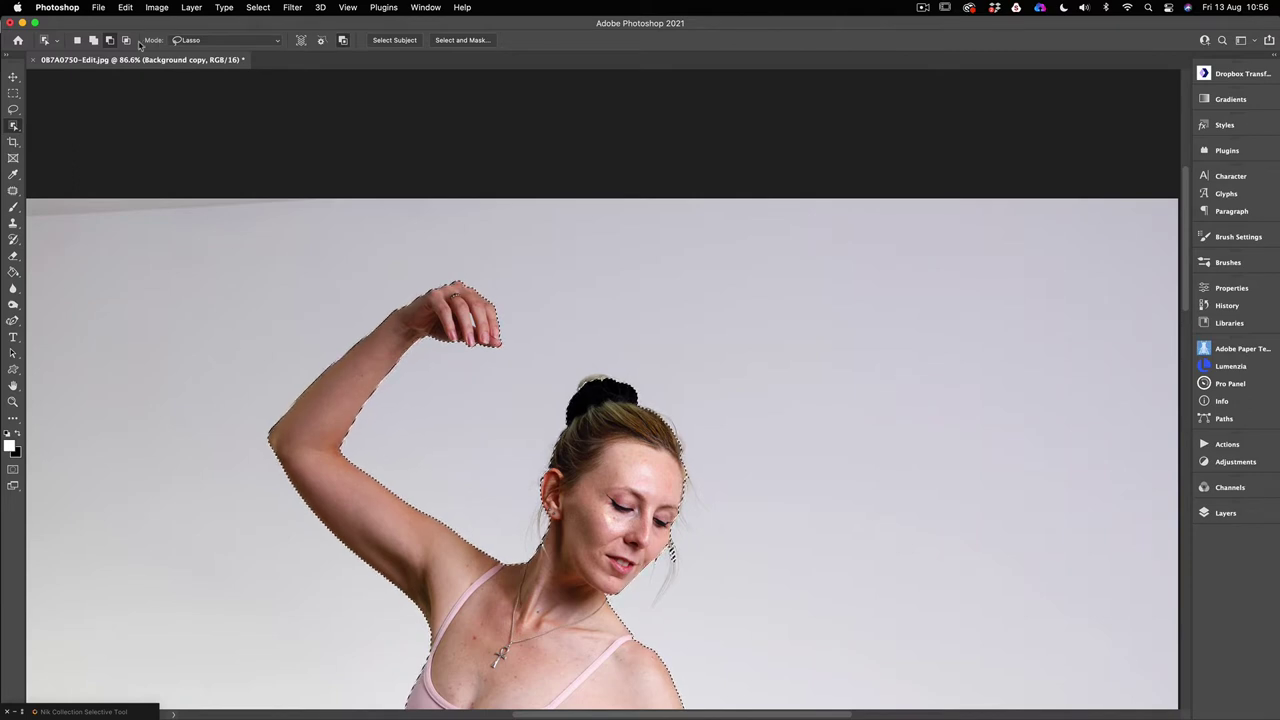
{"action": "left_click", "coordinate": [250, 42]}
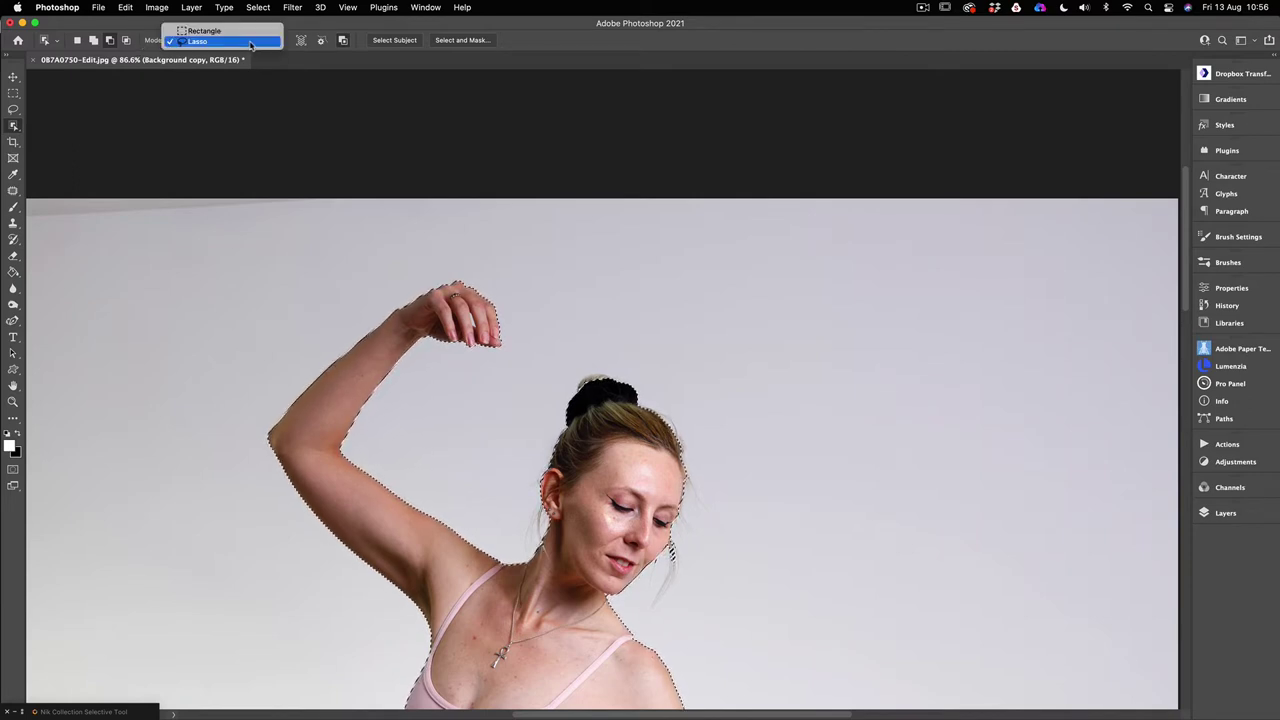
{"action": "left_click", "coordinate": [206, 31]}
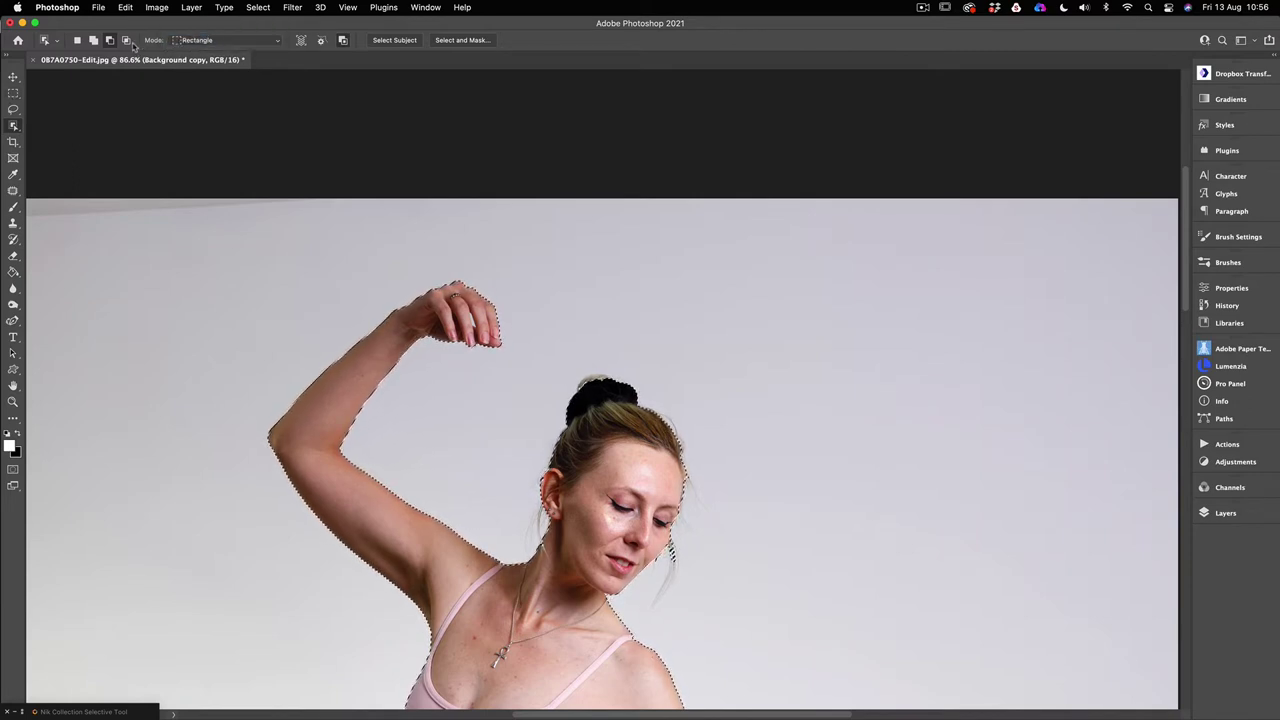
{"action": "left_click", "coordinate": [212, 42]}
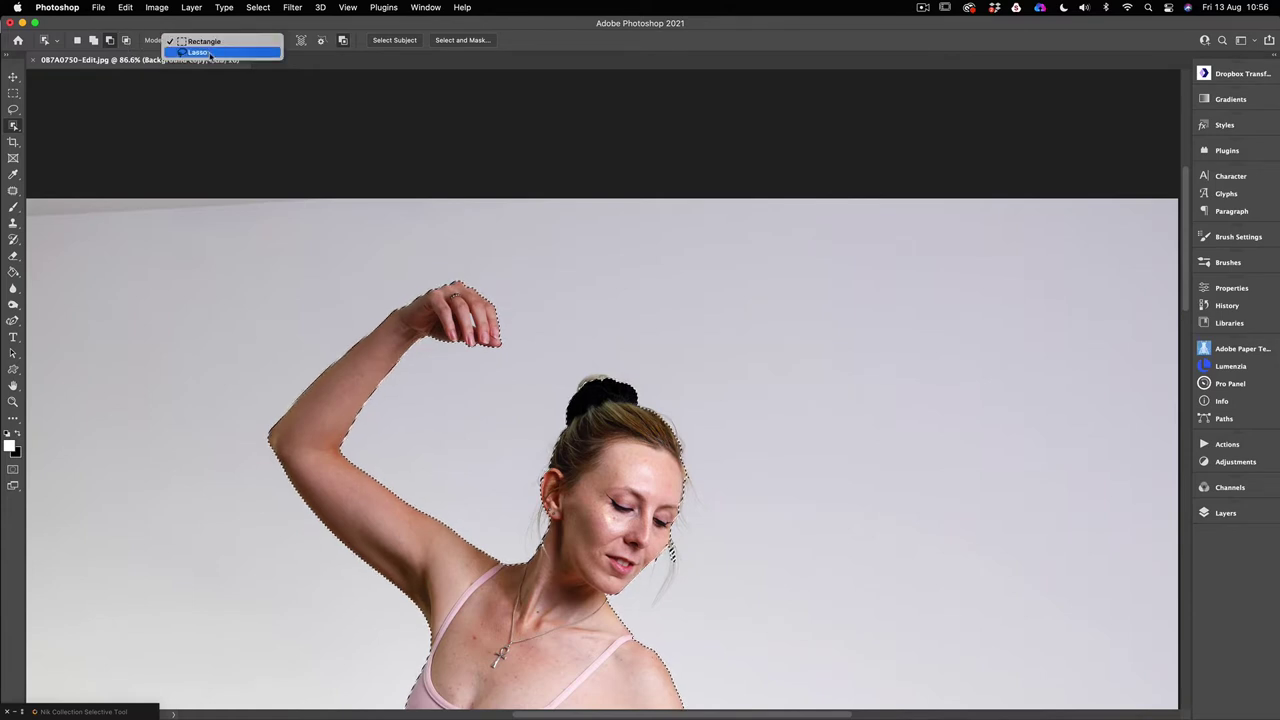
{"action": "left_click", "coordinate": [209, 53]}
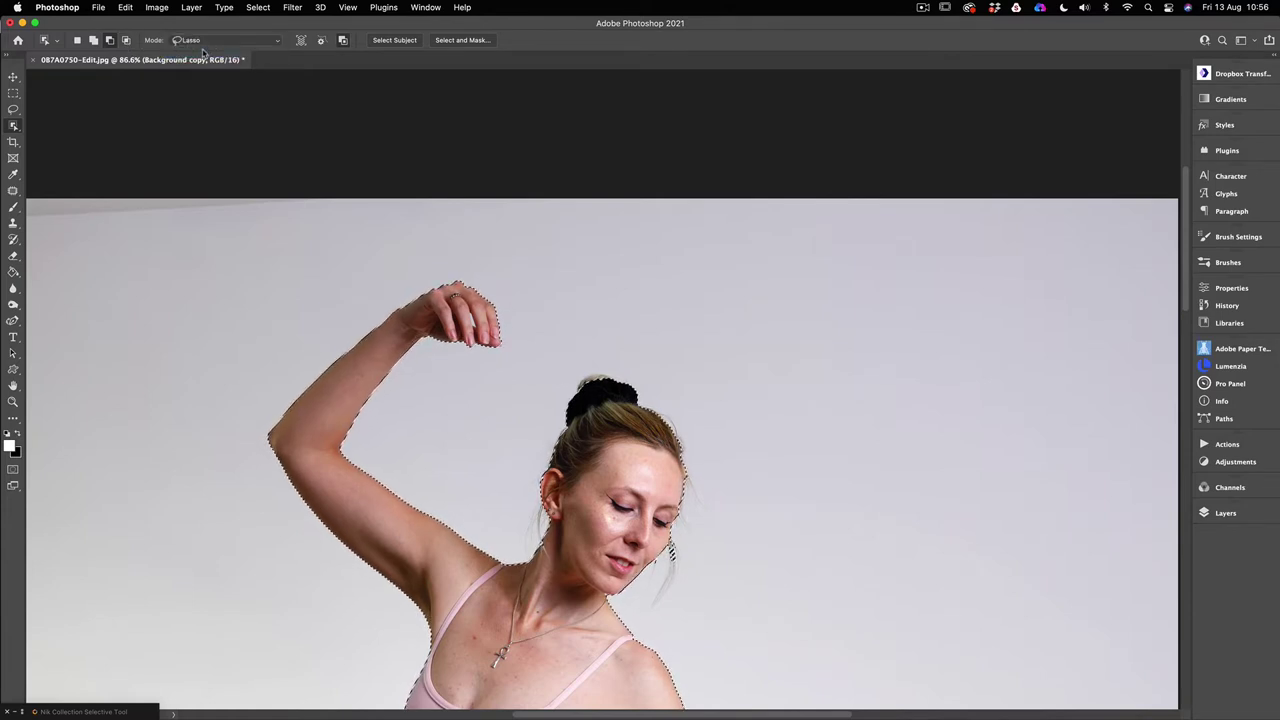
Refine the selection around the dancer's hair bun with the Object Selection lasso, adding the missed hair and trimming excess background.
{"action": "left_click", "coordinate": [109, 41]}
{"action": "left_click", "coordinate": [90, 41]}
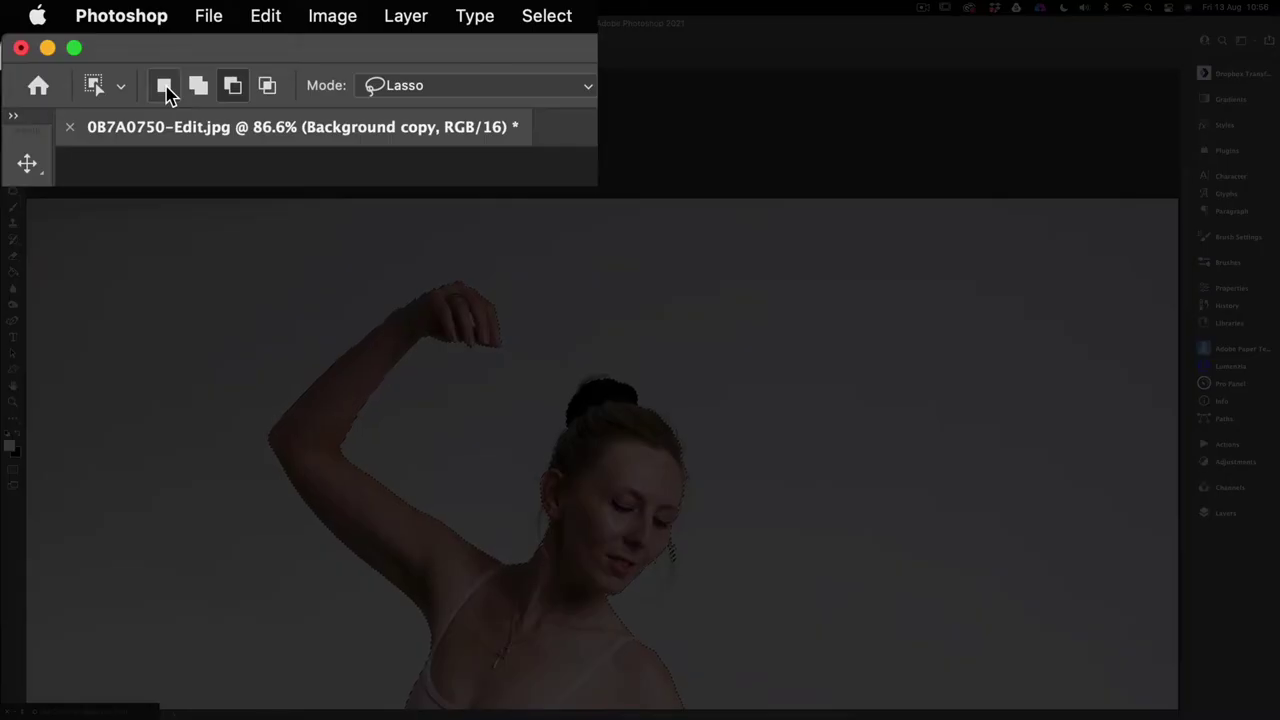
{"action": "left_click", "coordinate": [78, 41]}
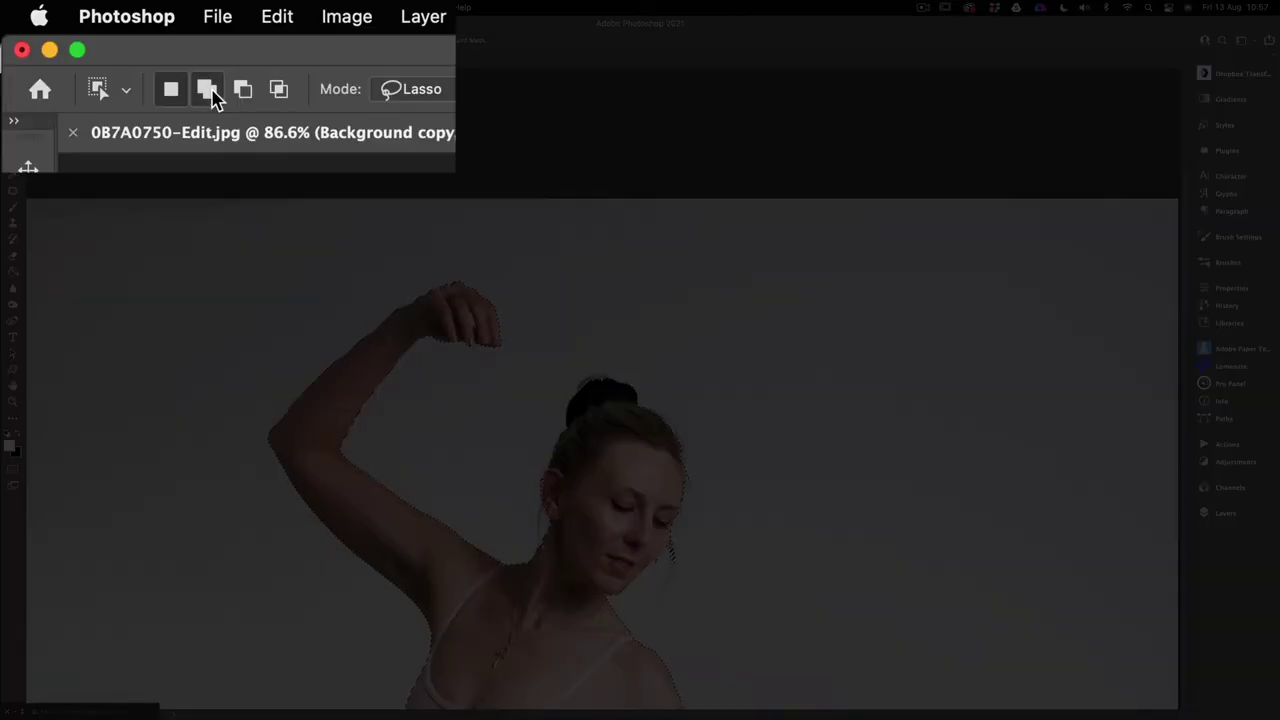
{"action": "left_click", "coordinate": [210, 93]}
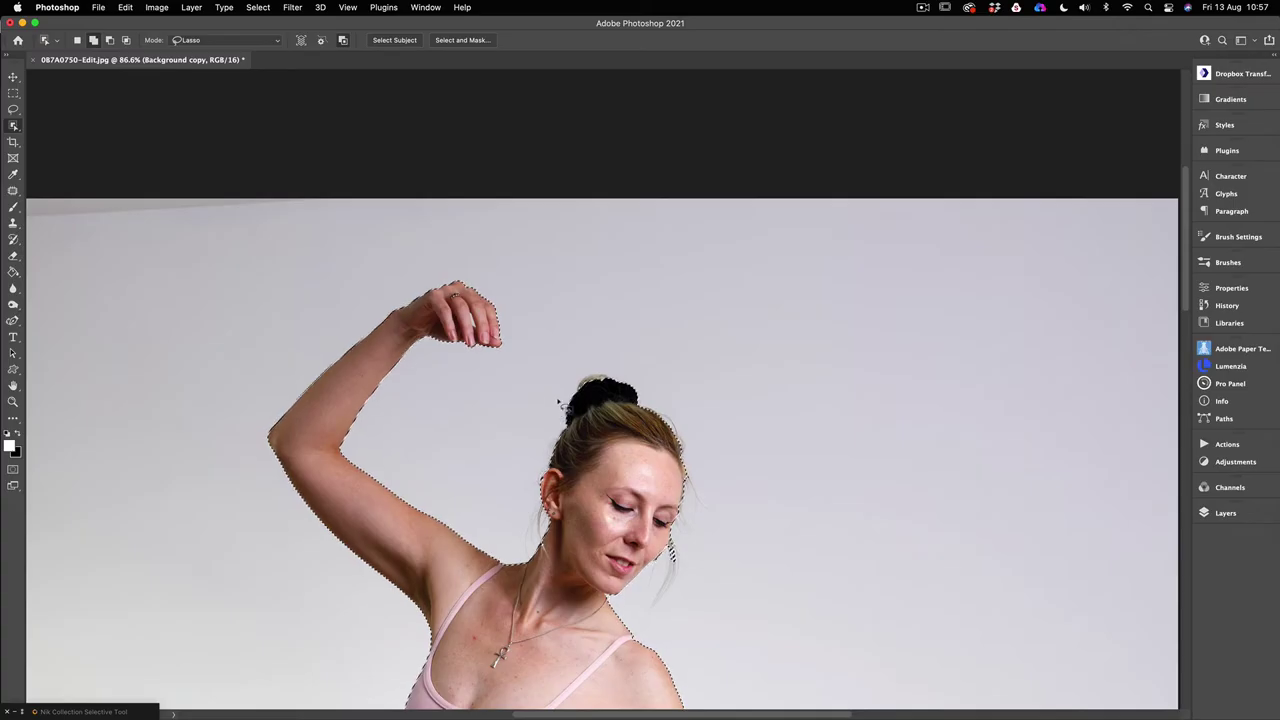
{"action": "mouse_move", "coordinate": [558, 402]}
{"action": "left_mouse_down"}
{"action": "mouse_move", "coordinate": [571, 357]}
{"action": "mouse_move", "coordinate": [585, 412]}
{"action": "mouse_move", "coordinate": [570, 372]}
{"action": "mouse_move", "coordinate": [632, 384]}
{"action": "mouse_move", "coordinate": [590, 403]}
{"action": "mouse_move", "coordinate": [615, 366]}
{"action": "mouse_move", "coordinate": [604, 380]}
{"action": "left_mouse_up"}
{"action": "mouse_move", "coordinate": [598, 372]}
{"action": "left_mouse_down"}
{"action": "mouse_move", "coordinate": [666, 294]}
{"action": "mouse_move", "coordinate": [588, 384]}
{"action": "left_mouse_up"}
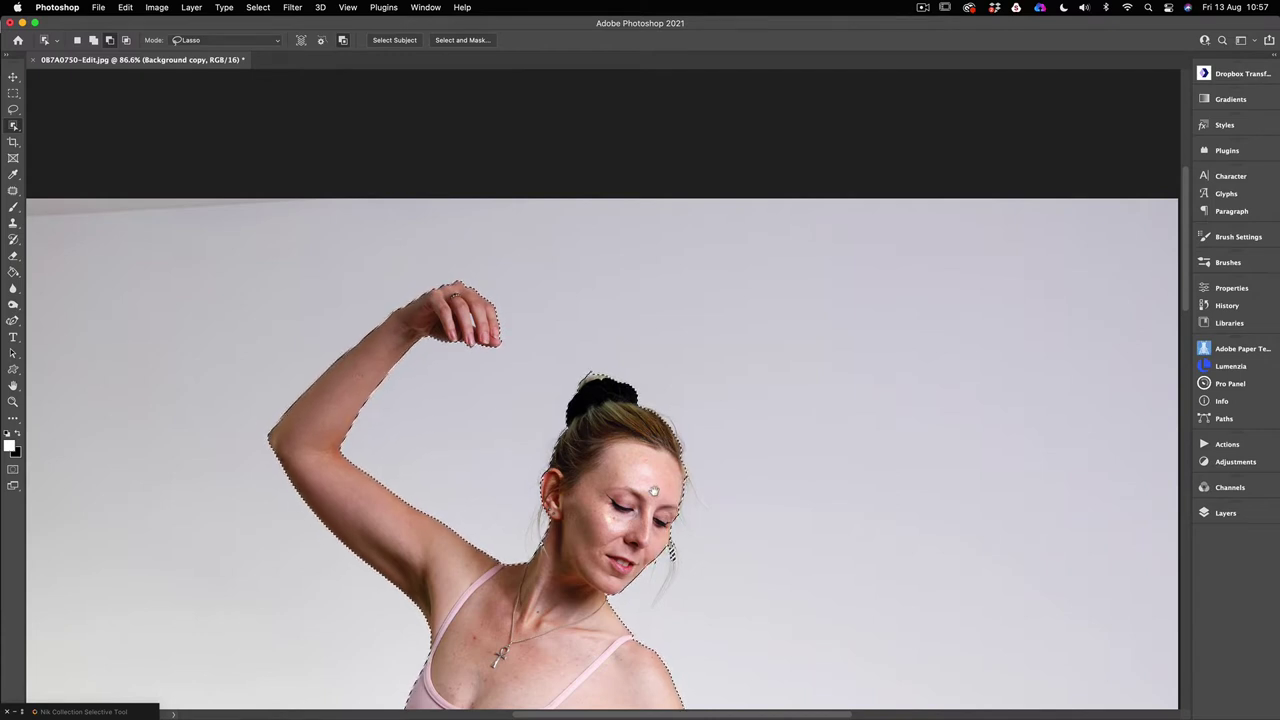
Add the missed strip of the dress's upper edge beneath the bent elbow to the selection with the Object Selection lasso.
{"action": "scroll", "coordinate": [675, 499], "scroll_direction": "down", "scroll_amount": 5}
{"action": "scroll", "coordinate": [675, 499], "scroll_direction": "right", "scroll_amount": 2}
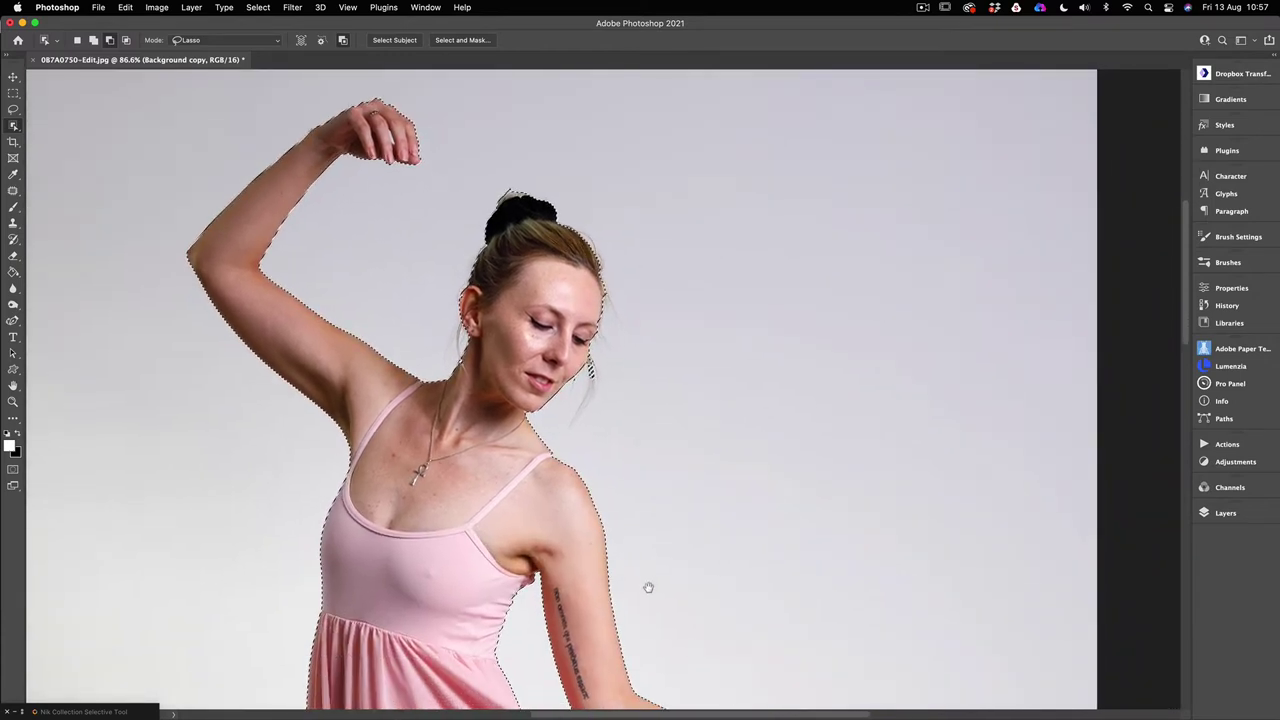
{"action": "scroll", "coordinate": [632, 431], "scroll_direction": "down", "scroll_amount": 5}
{"action": "left_click_drag", "start_coordinate": [683, 500], "coordinate": [657, 389]}
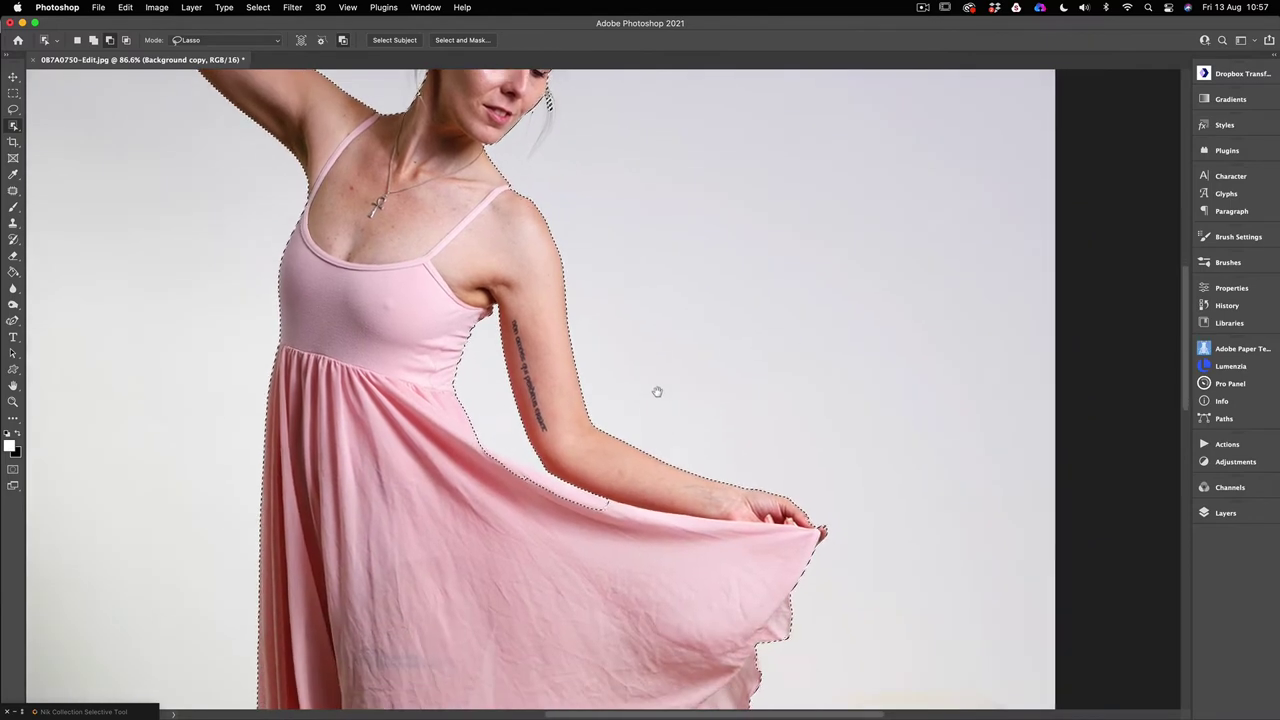
{"action": "scroll", "coordinate": [656, 391], "scroll_direction": "down", "scroll_amount": 4}
{"action": "scroll", "coordinate": [676, 390], "scroll_direction": "left", "scroll_amount": 1}
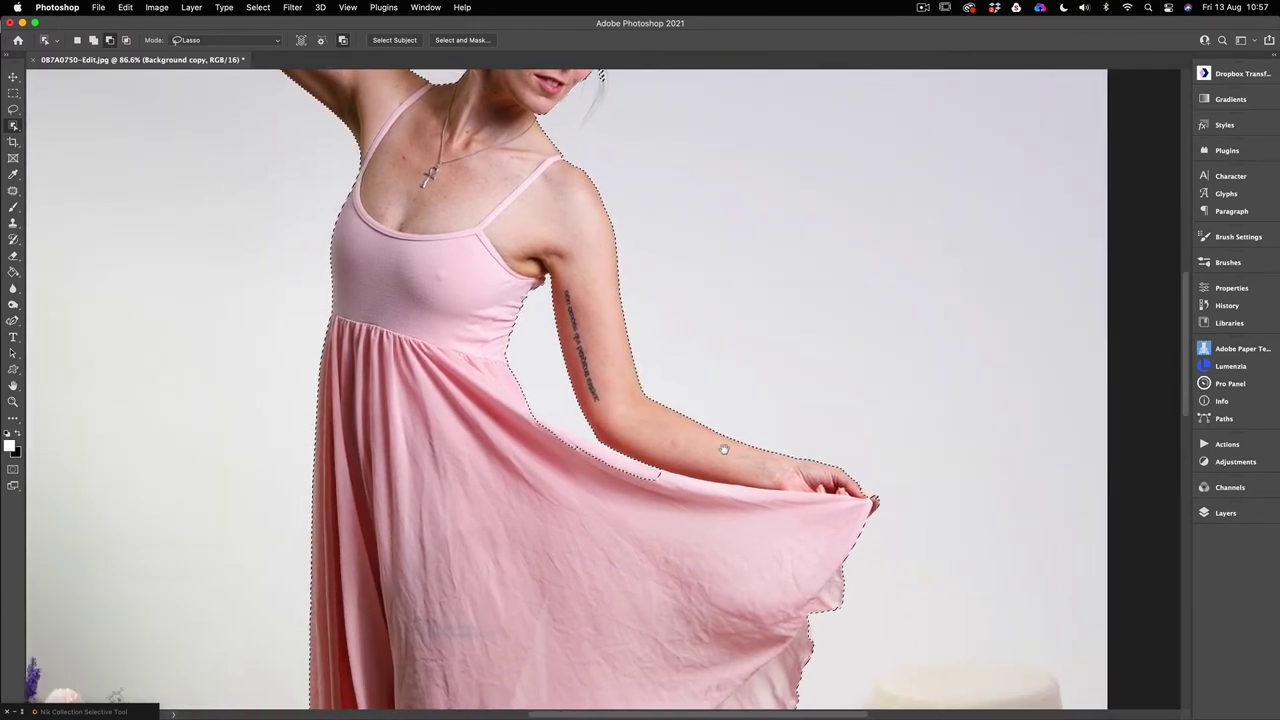
{"action": "scroll", "coordinate": [676, 390], "scroll_direction": "right", "scroll_amount": 2}
{"action": "scroll", "coordinate": [676, 390], "scroll_direction": "down", "scroll_amount": 1}
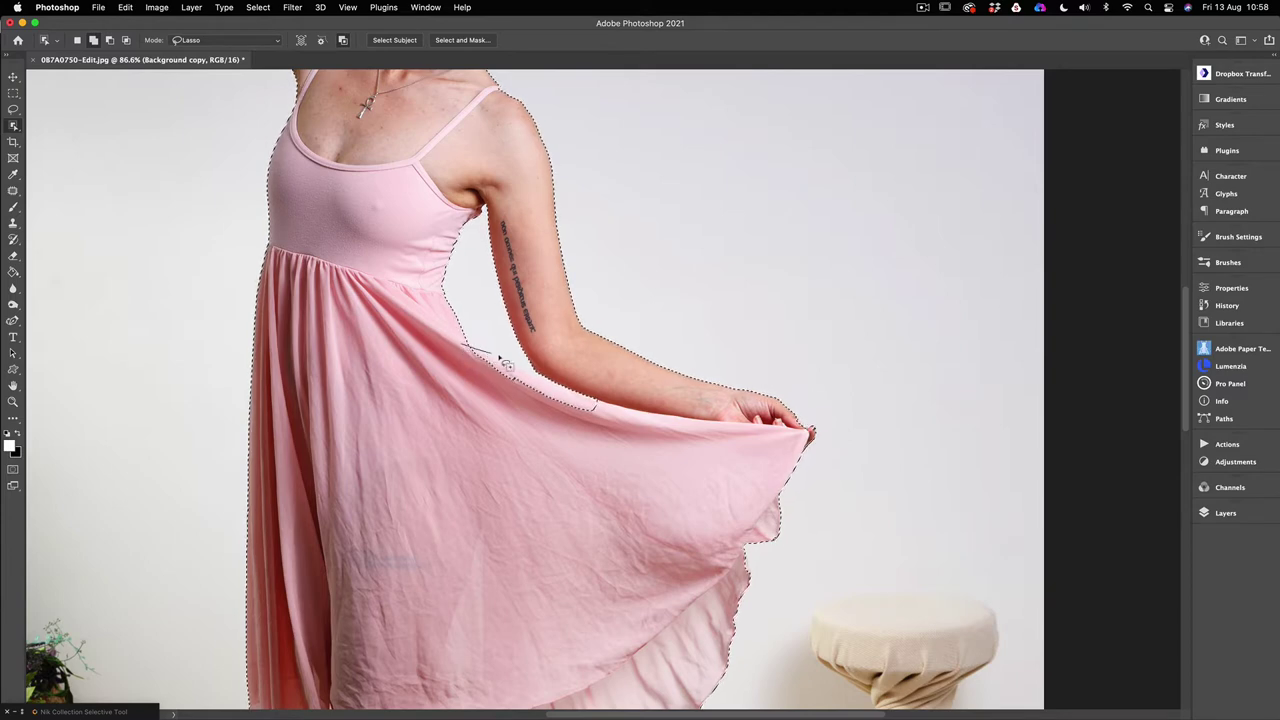
{"action": "mouse_move", "coordinate": [600, 398]}
{"action": "left_mouse_down"}
{"action": "mouse_move", "coordinate": [560, 440]}
{"action": "mouse_move", "coordinate": [460, 348]}
{"action": "left_mouse_up"}
{"action": "left_click_drag", "start_coordinate": [610, 397], "coordinate": [505, 368]}
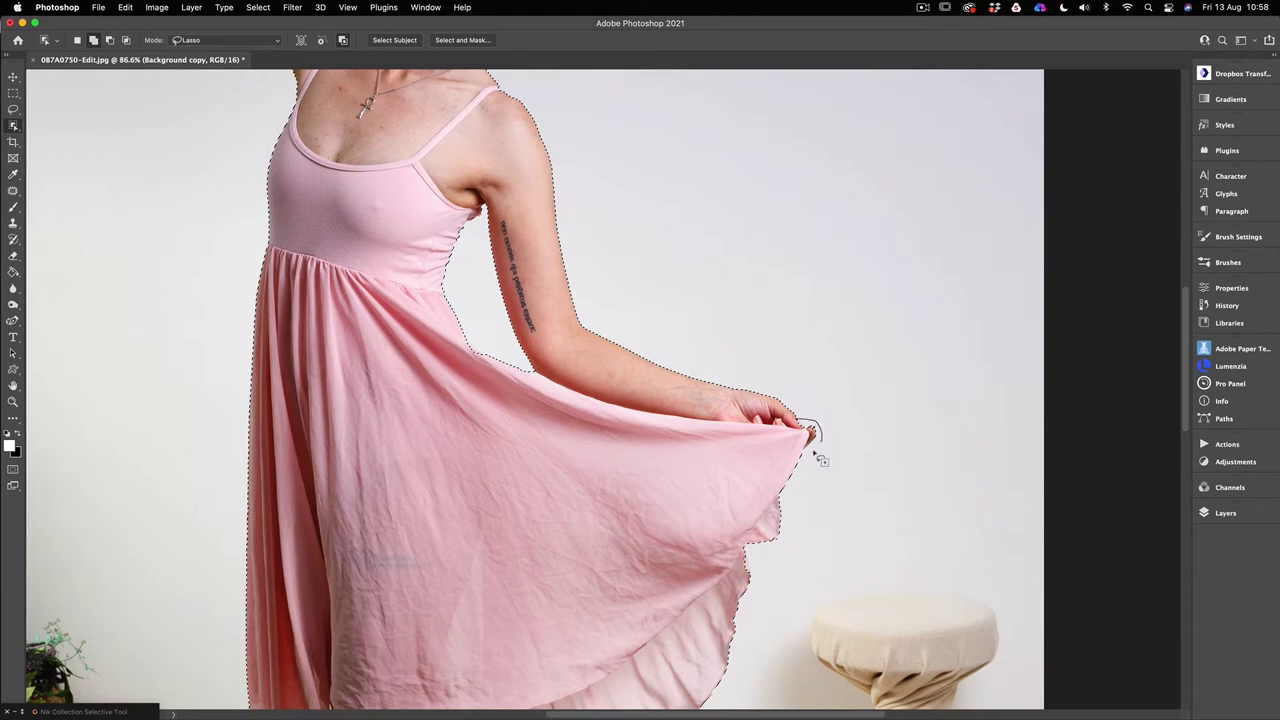
Add the missed fingertip and thumbnail area of the hand holding the dress to the selection.
{"action": "left_click_drag", "start_coordinate": [773, 440], "coordinate": [771, 440]}
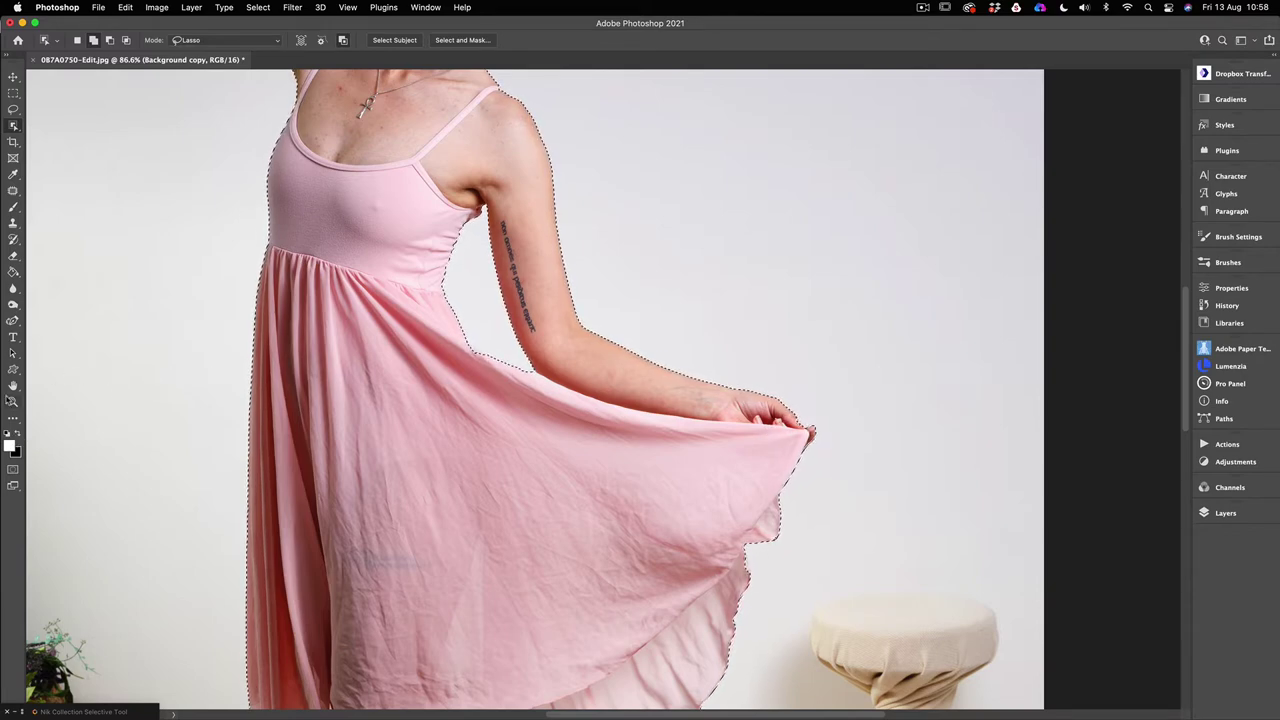
{"action": "left_click", "coordinate": [13, 401]}
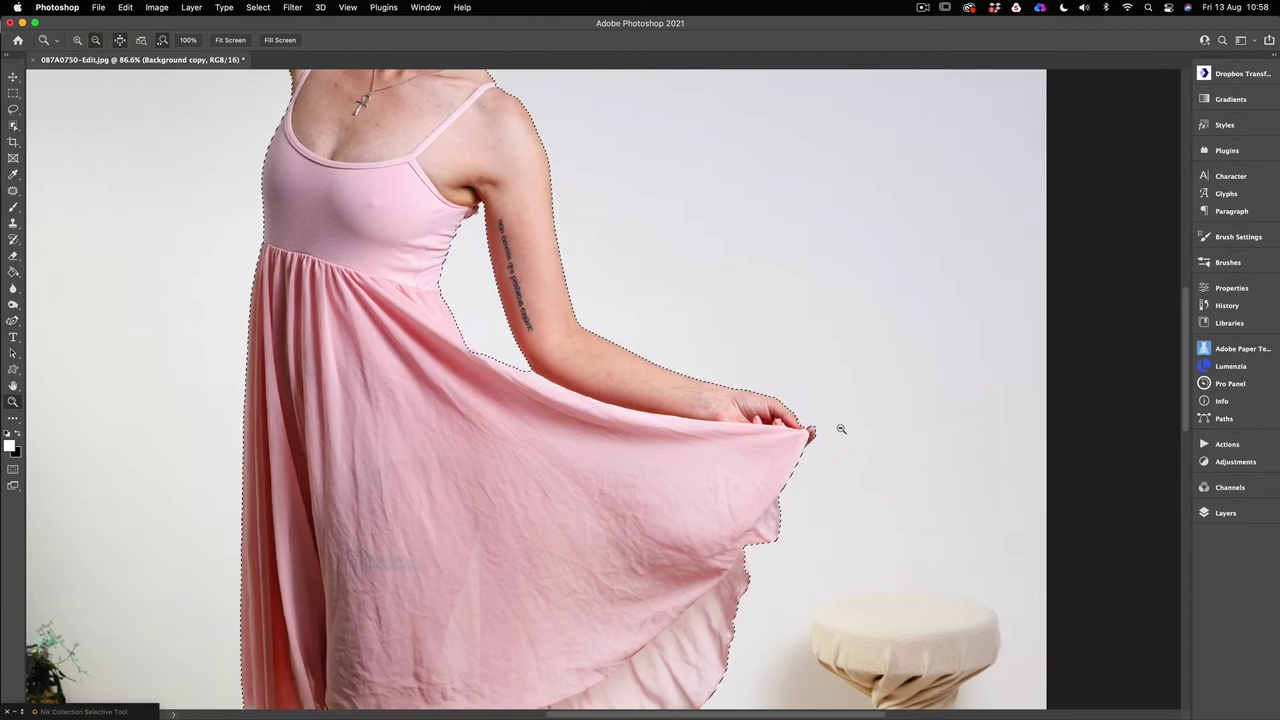
{"action": "left_click", "coordinate": [837, 431]}
{"action": "left_click_drag", "start_coordinate": [864, 432], "coordinate": [897, 423]}
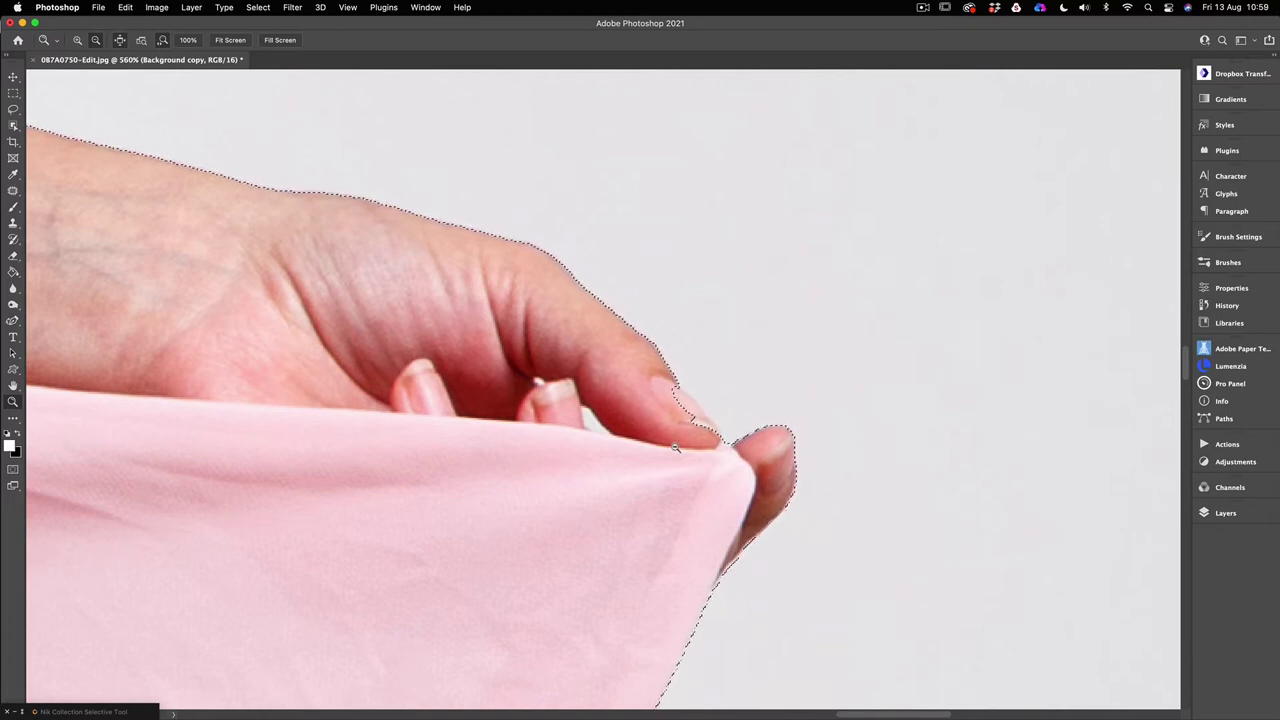
{"action": "left_click", "coordinate": [14, 128]}
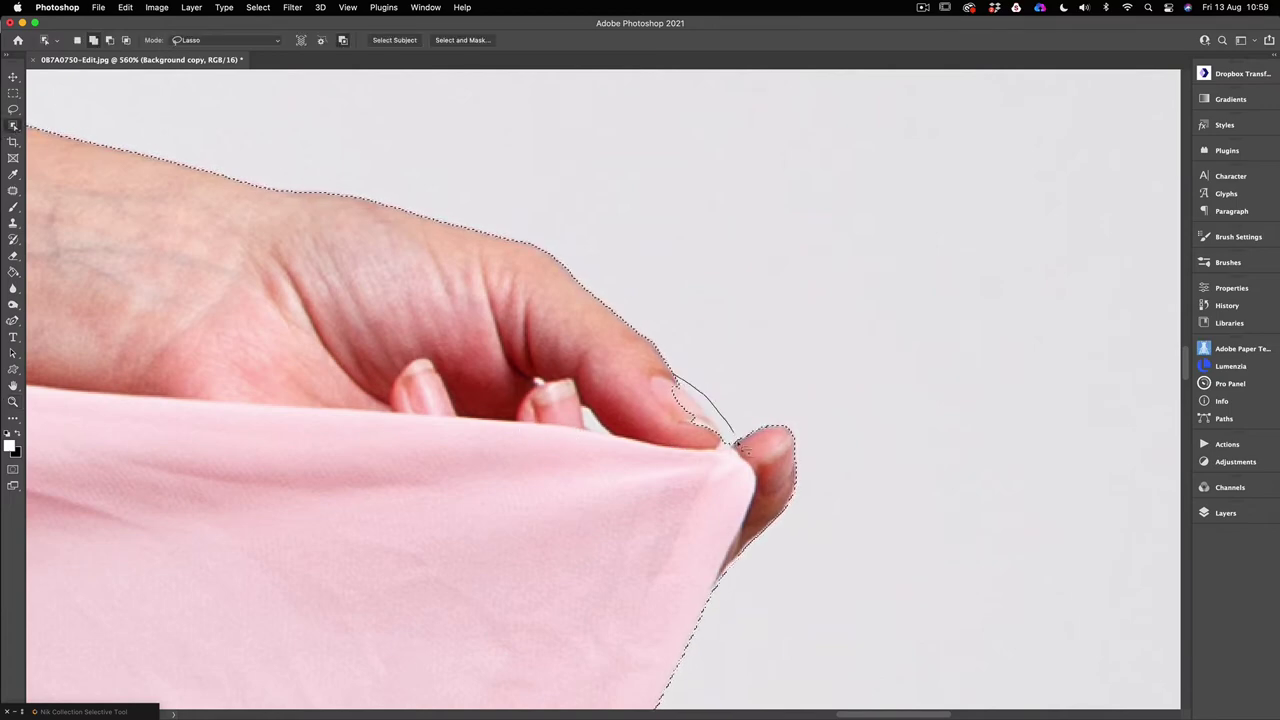
{"action": "left_click_drag", "start_coordinate": [736, 443], "coordinate": [625, 449]}
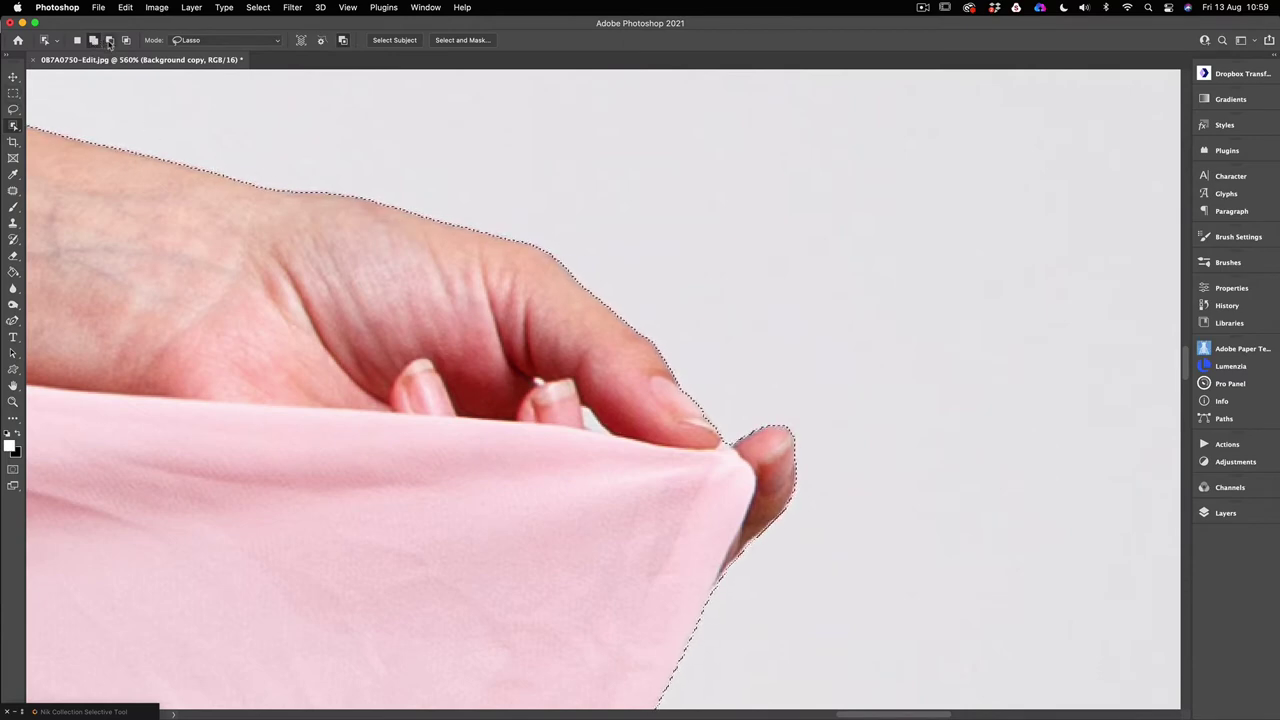
Try to subtract the small background gap between the fingers from the selection with the Object Selection tool.
{"action": "left_click", "coordinate": [110, 44]}
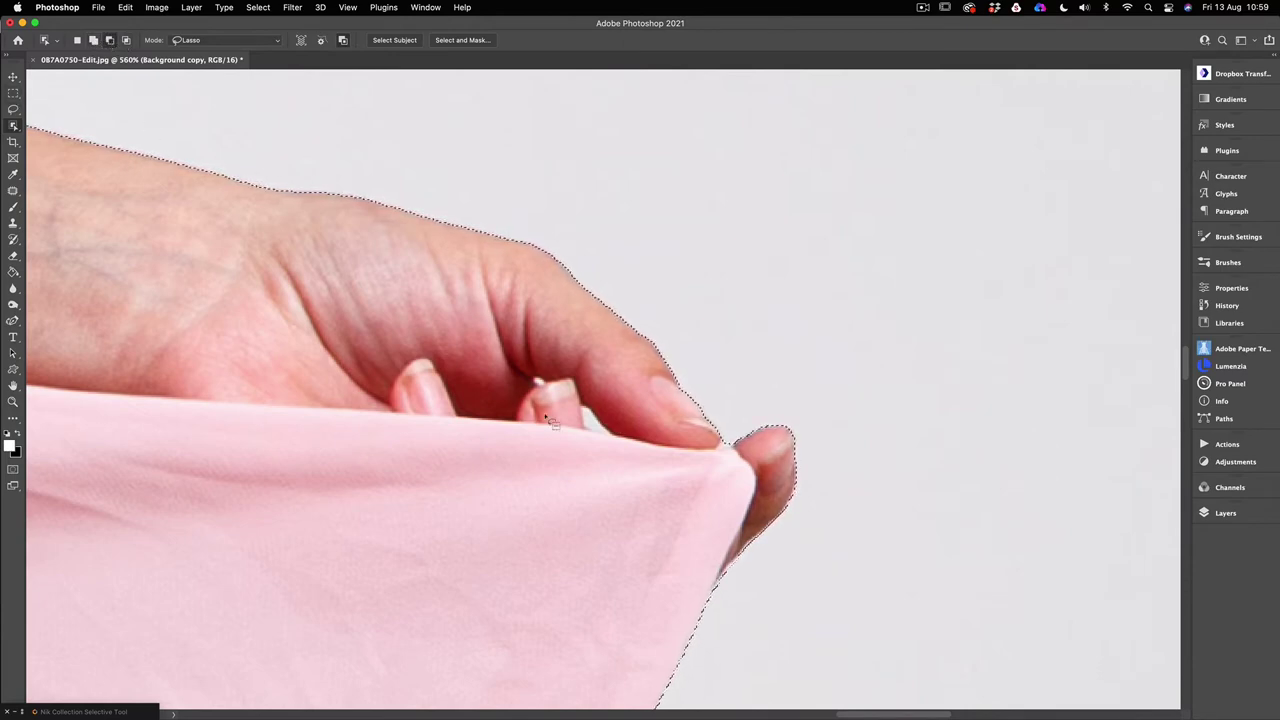
{"action": "mouse_move", "coordinate": [612, 410]}
{"action": "left_mouse_down"}
{"action": "mouse_move", "coordinate": [582, 408]}
{"action": "mouse_move", "coordinate": [586, 430]}
{"action": "mouse_move", "coordinate": [628, 443]}
{"action": "mouse_move", "coordinate": [618, 428]}
{"action": "left_mouse_up"}
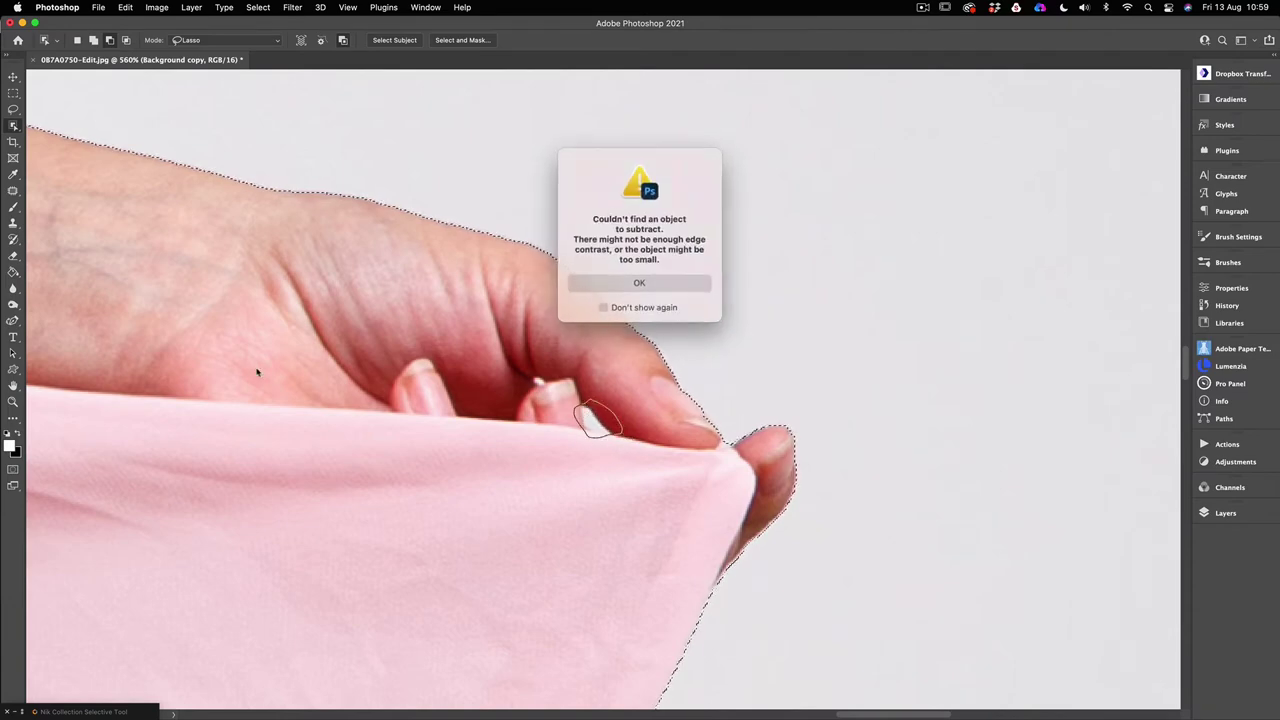
{"action": "left_click", "coordinate": [639, 283]}
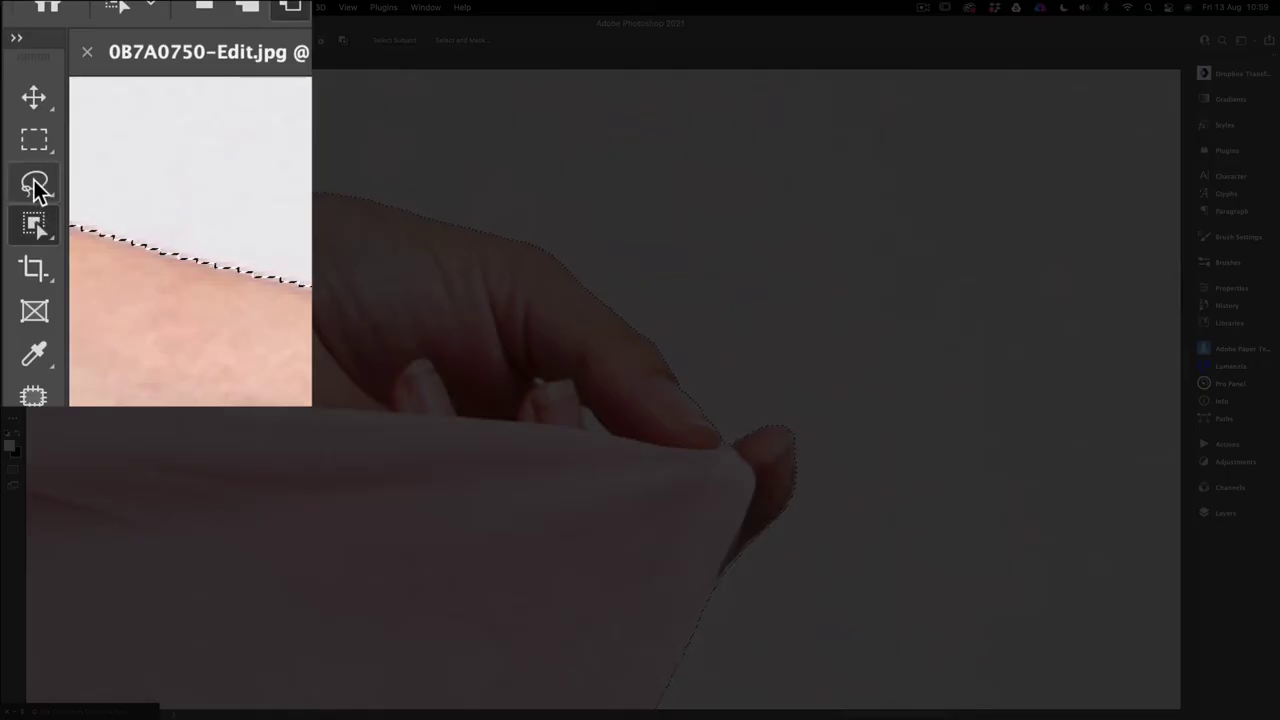
Switch to the Lasso tool and set its feather to 0 px.
{"action": "left_click", "coordinate": [13, 109]}
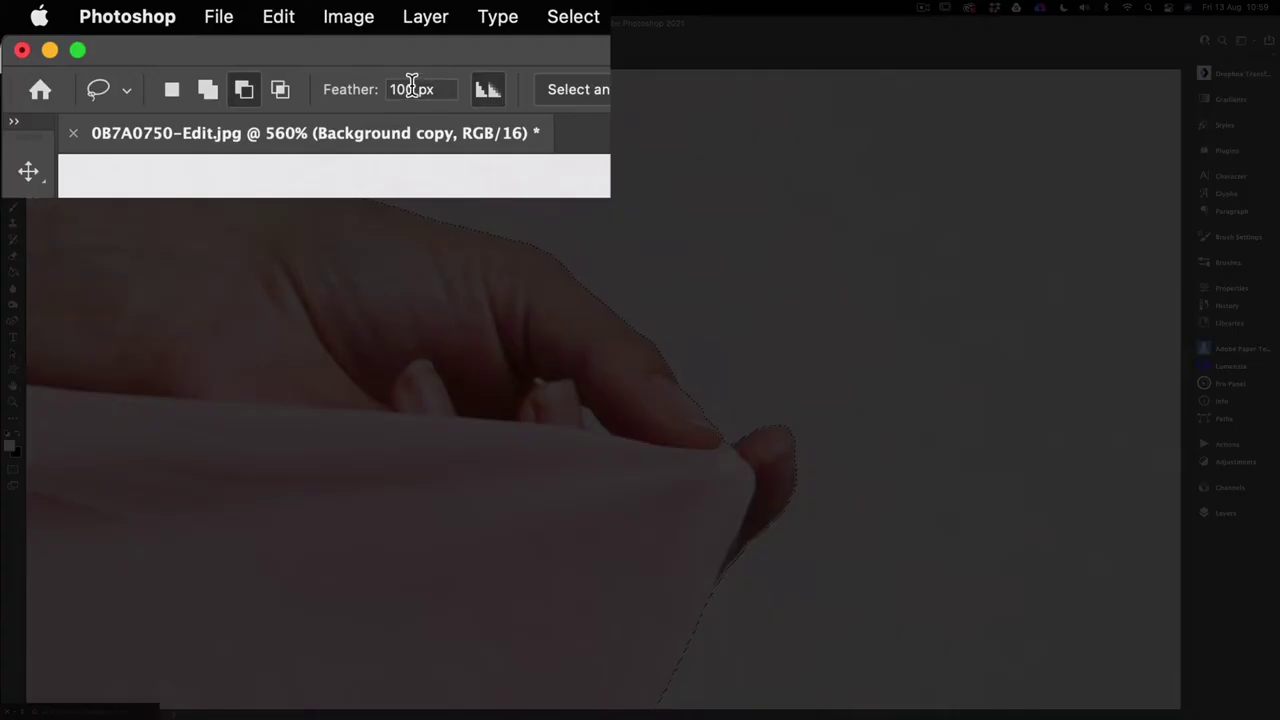
{"action": "left_click", "coordinate": [411, 88]}
{"action": "type", "text": "0"}
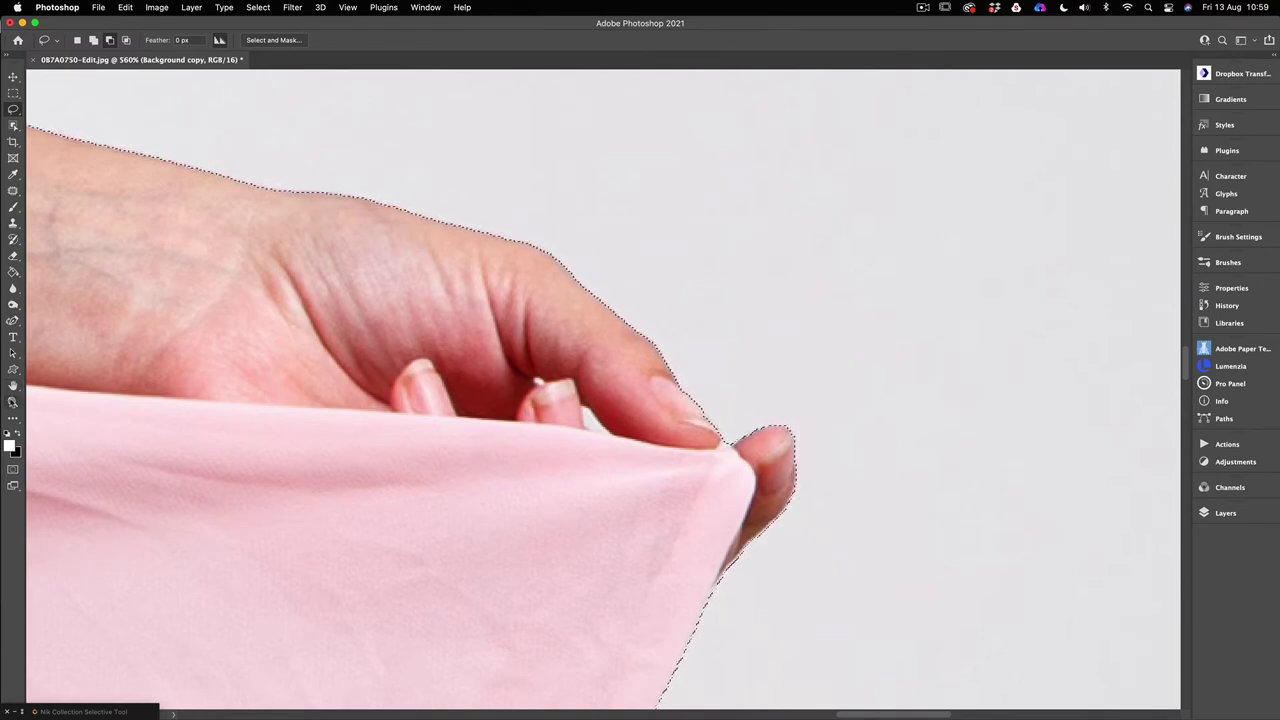
Subtract the small background gap between the thumb and the fingernail above the fabric from the selection with the Lasso tool.
{"action": "key", "text": "z"}
{"action": "left_click_drag", "start_coordinate": [626, 434], "coordinate": [648, 437]}
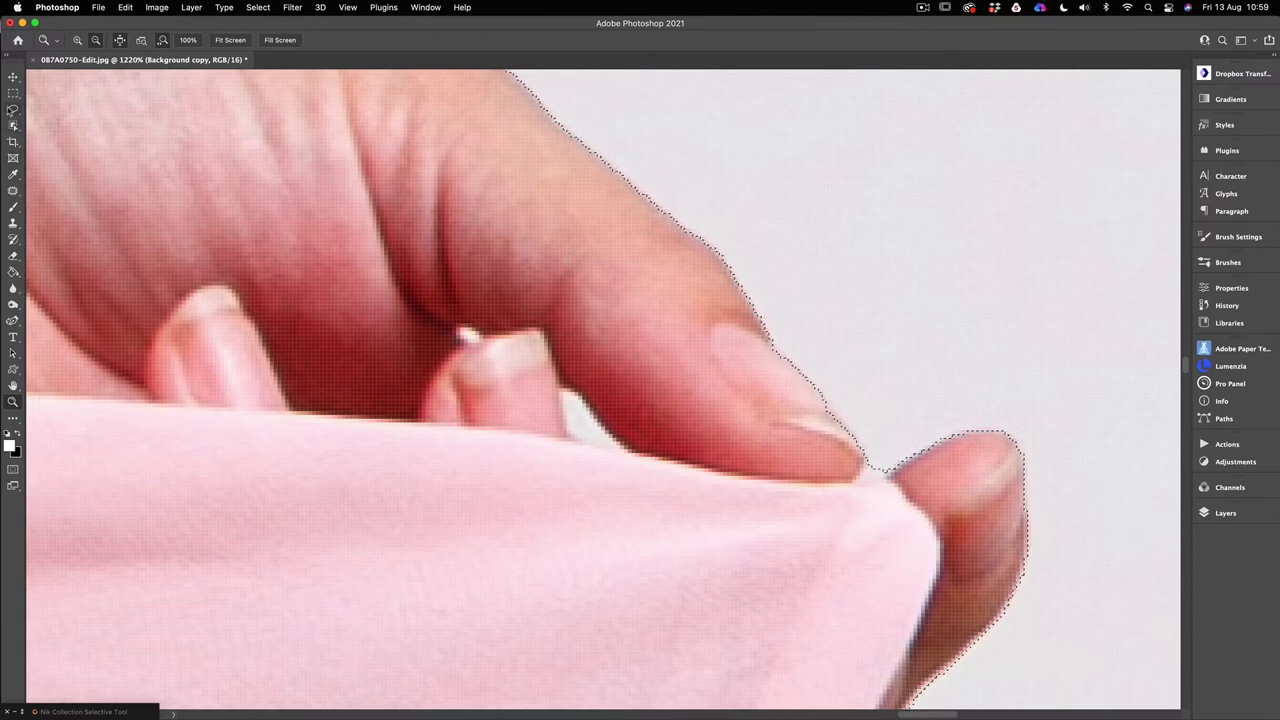
{"action": "left_click", "coordinate": [13, 109]}
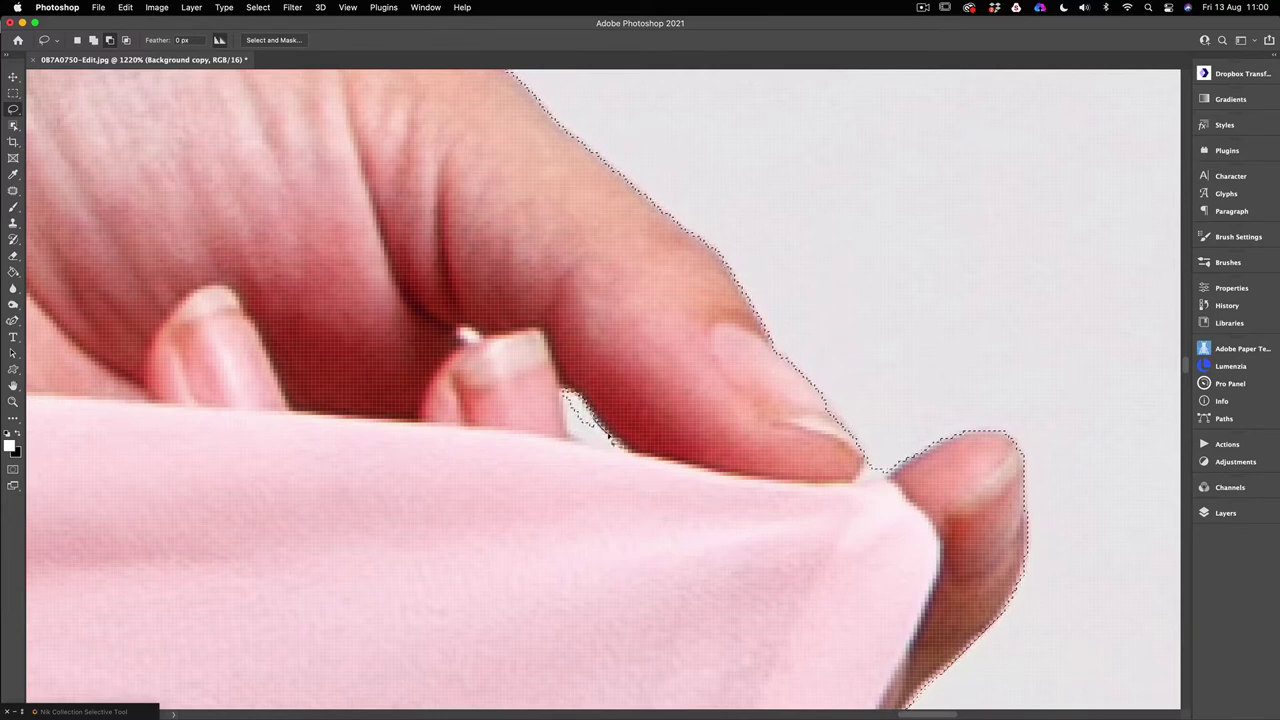
{"action": "mouse_move", "coordinate": [587, 444]}
{"action": "left_mouse_down"}
{"action": "mouse_move", "coordinate": [624, 452]}
{"action": "mouse_move", "coordinate": [580, 443]}
{"action": "left_mouse_up"}
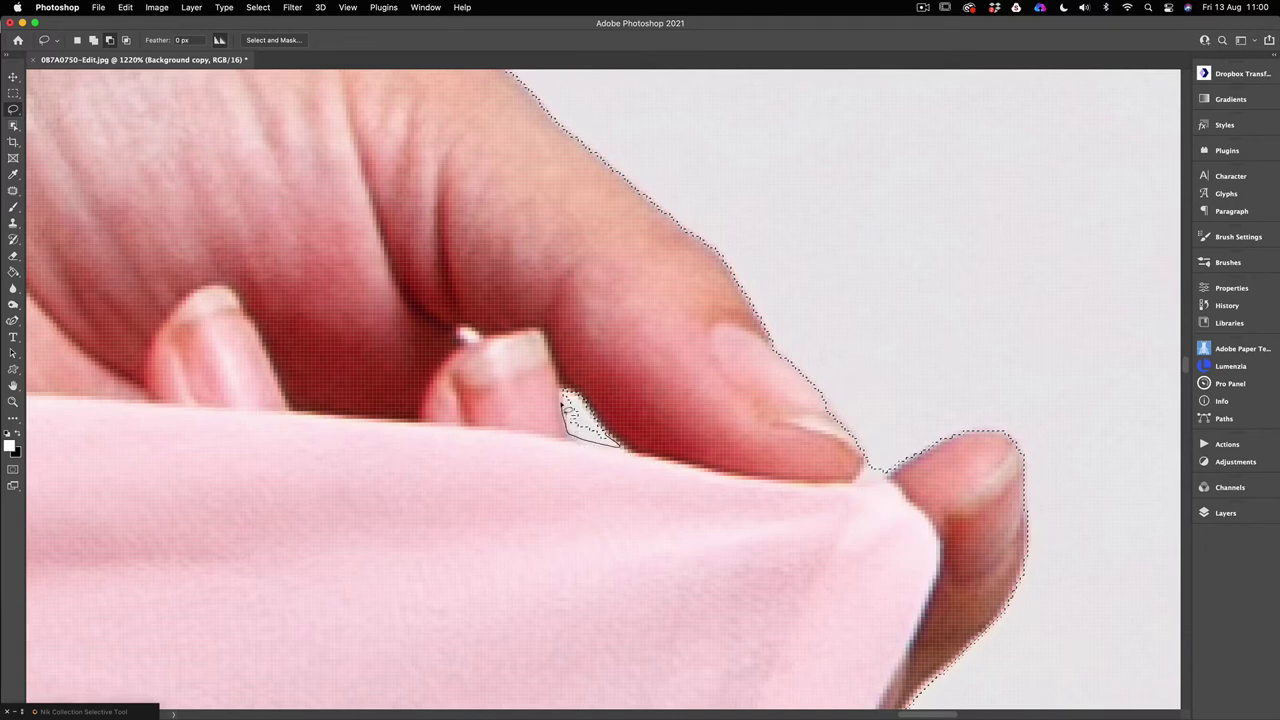
{"action": "left_click_drag", "start_coordinate": [562, 393], "coordinate": [564, 395]}
Subtract the tiny bright background spot just above the fingernail beneath the thumb from the selection.
{"action": "left_click", "coordinate": [94, 42]}
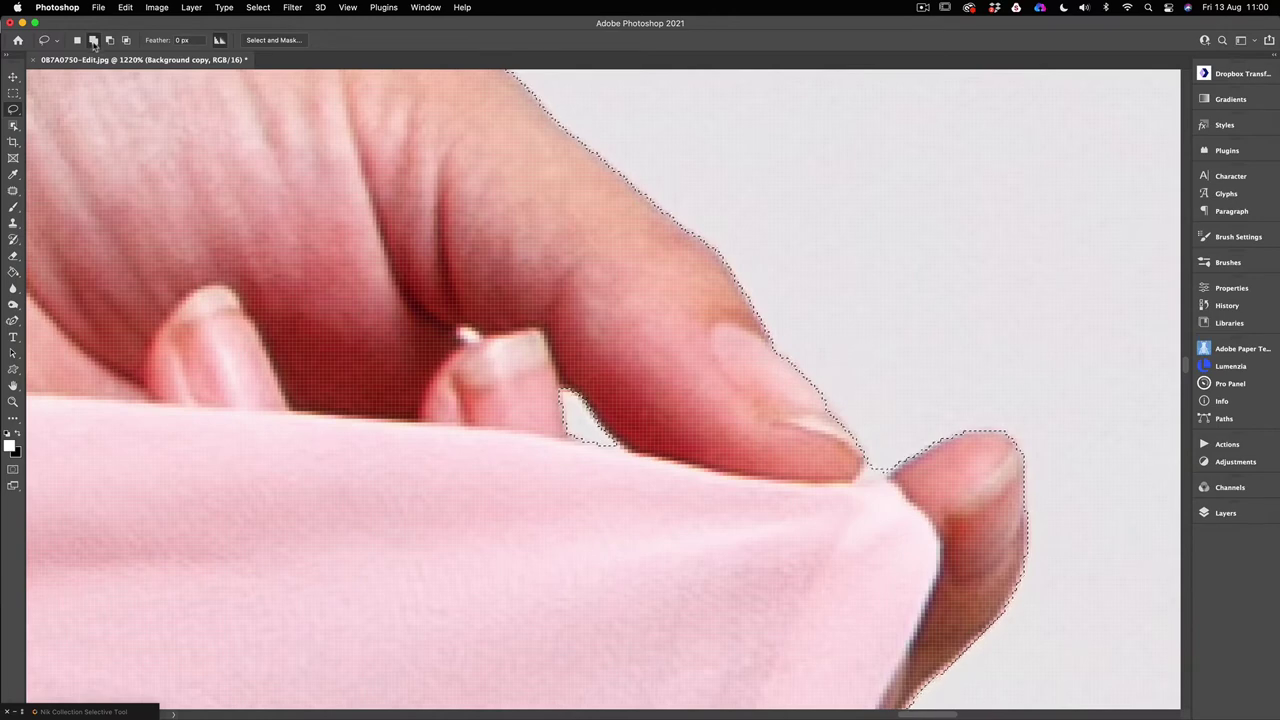
{"action": "left_click", "coordinate": [94, 42]}
{"action": "left_click", "coordinate": [93, 40]}
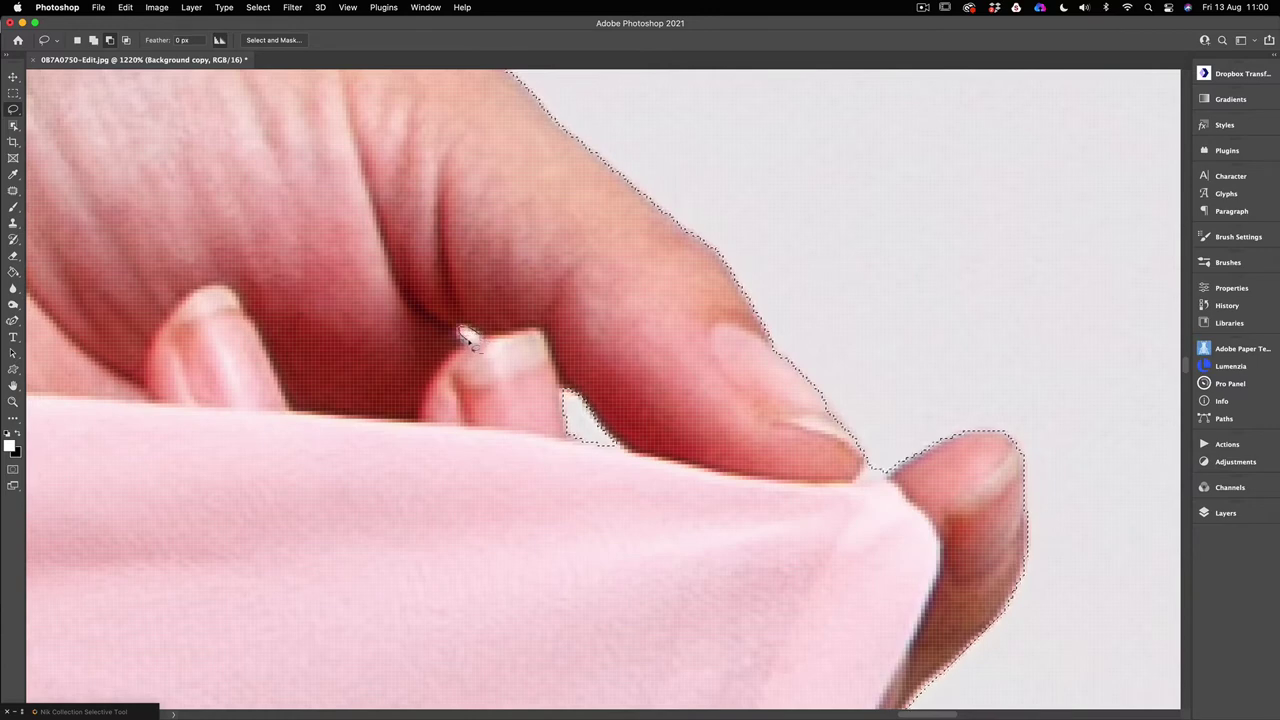
{"action": "left_click_drag", "start_coordinate": [517, 335], "coordinate": [480, 335]}
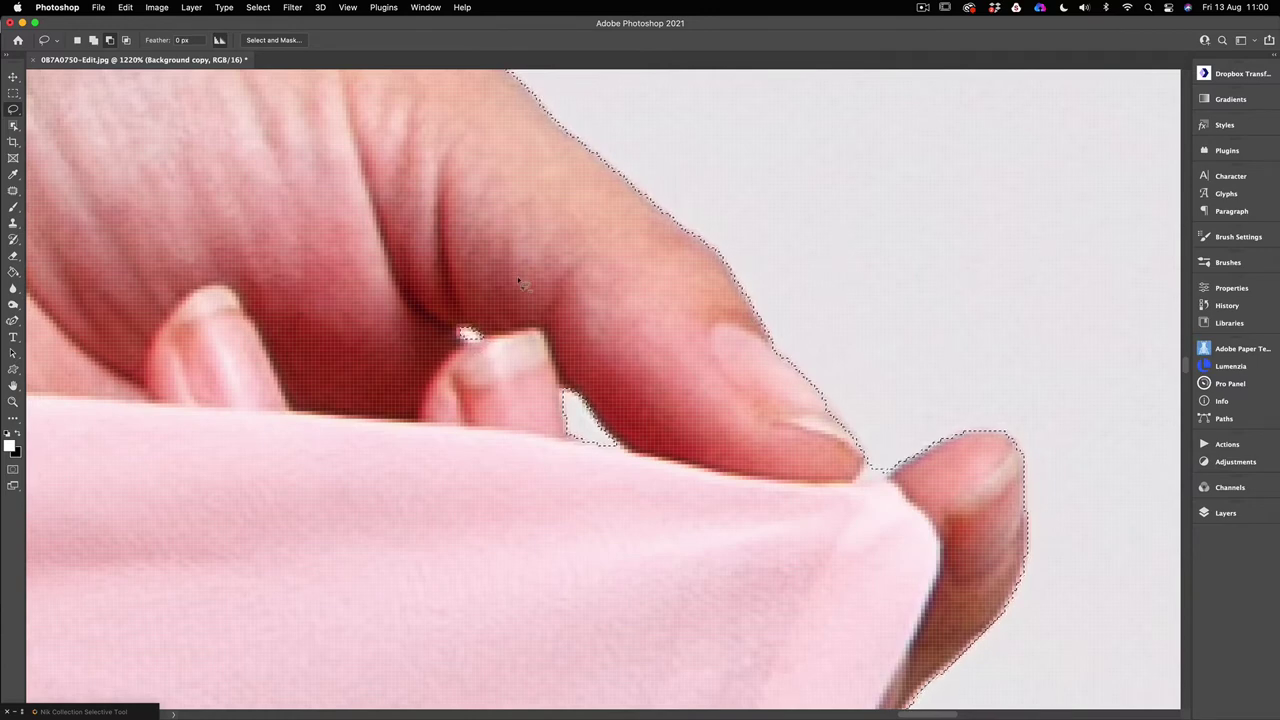
Add the missed edge of the dress strap on the shoulder to the selection and subtract the background notch between chin and neck.
{"action": "mouse_move", "coordinate": [543, 300]}
{"action": "left_mouse_down"}
{"action": "mouse_move", "coordinate": [534, 357]}
{"action": "mouse_move", "coordinate": [817, 438]}
{"action": "mouse_move", "coordinate": [523, 334]}
{"action": "mouse_move", "coordinate": [789, 563]}
{"action": "mouse_move", "coordinate": [606, 506]}
{"action": "mouse_move", "coordinate": [536, 450]}
{"action": "mouse_move", "coordinate": [620, 520]}
{"action": "mouse_move", "coordinate": [663, 371]}
{"action": "mouse_move", "coordinate": [877, 677]}
{"action": "mouse_move", "coordinate": [733, 383]}
{"action": "mouse_move", "coordinate": [650, 300]}
{"action": "mouse_move", "coordinate": [726, 434]}
{"action": "mouse_move", "coordinate": [706, 423]}
{"action": "mouse_move", "coordinate": [771, 474]}
{"action": "mouse_move", "coordinate": [771, 489]}
{"action": "mouse_move", "coordinate": [737, 463]}
{"action": "mouse_move", "coordinate": [677, 543]}
{"action": "mouse_move", "coordinate": [666, 638]}
{"action": "mouse_move", "coordinate": [731, 480]}
{"action": "mouse_move", "coordinate": [757, 606]}
{"action": "mouse_move", "coordinate": [620, 346]}
{"action": "mouse_move", "coordinate": [740, 574]}
{"action": "mouse_move", "coordinate": [523, 446]}
{"action": "left_mouse_up"}
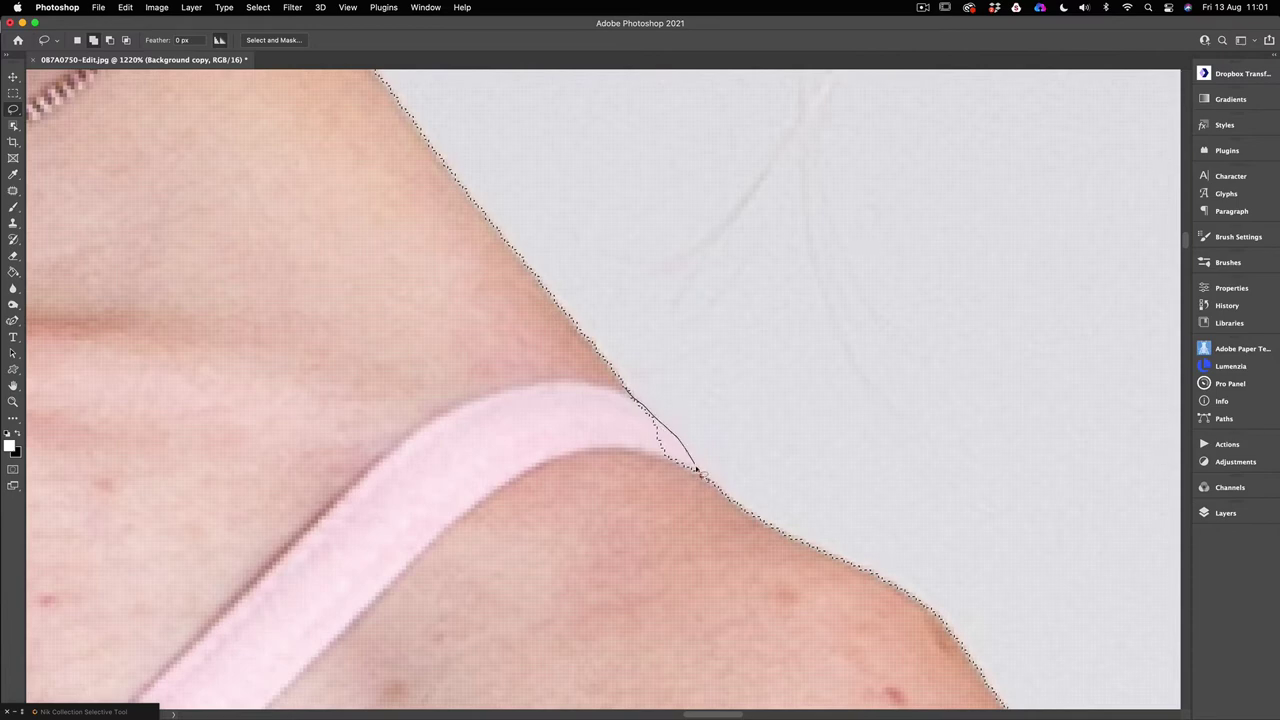
{"action": "left_click_drag", "start_coordinate": [590, 483], "coordinate": [588, 482]}
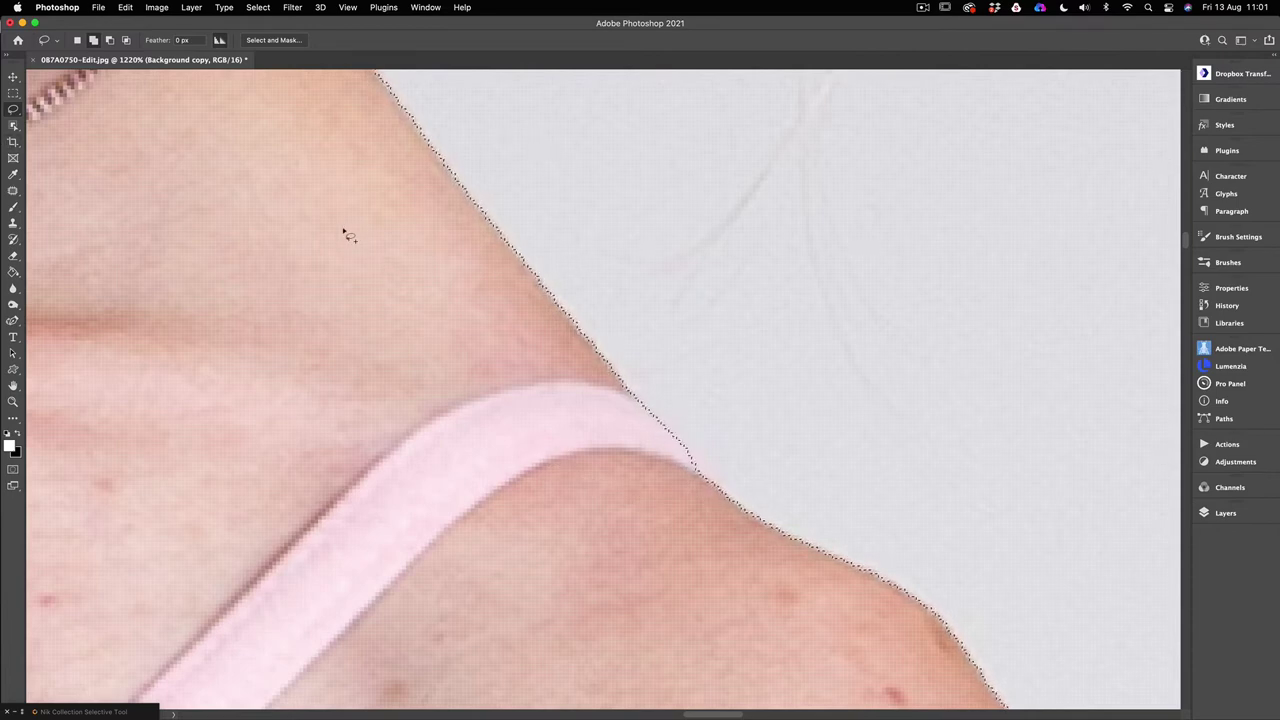
{"action": "left_click_drag", "start_coordinate": [317, 249], "coordinate": [617, 513]}
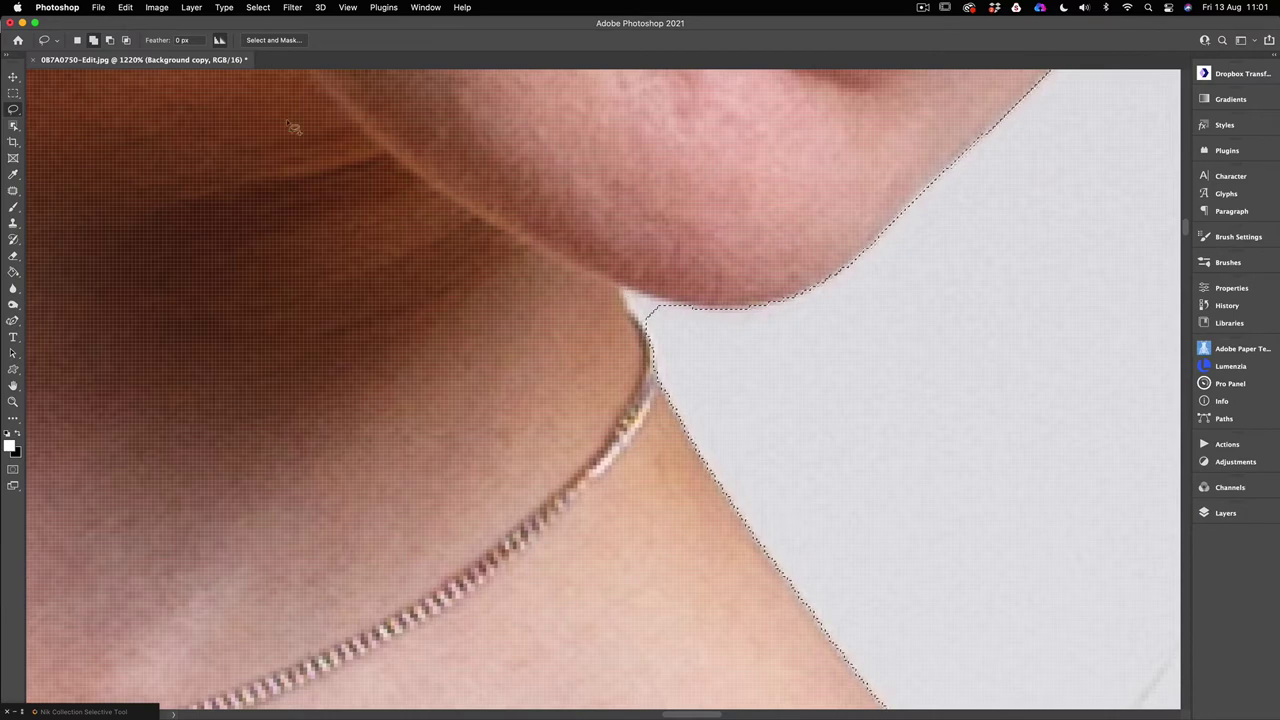
{"action": "key", "text": "alt"}
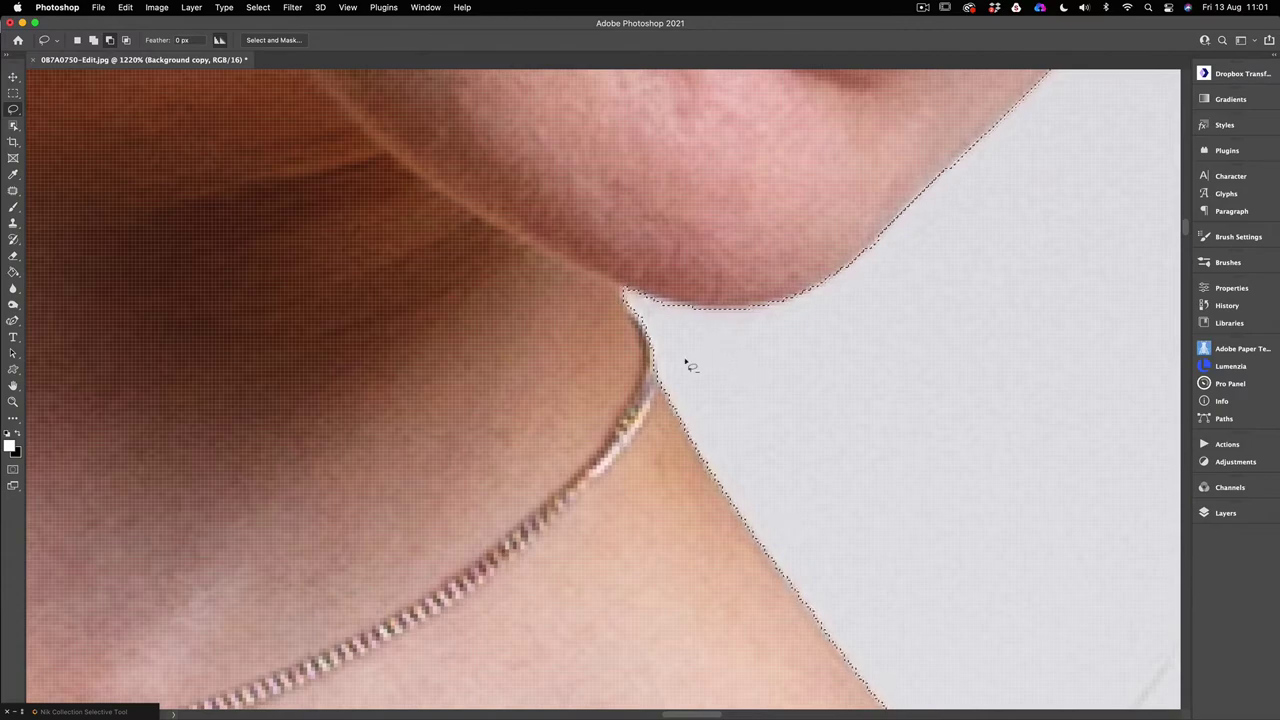
{"action": "mouse_move", "coordinate": [687, 365]}
{"action": "left_mouse_down"}
{"action": "mouse_move", "coordinate": [620, 377]}
{"action": "mouse_move", "coordinate": [609, 360]}
{"action": "mouse_move", "coordinate": [694, 374]}
{"action": "left_mouse_up"}
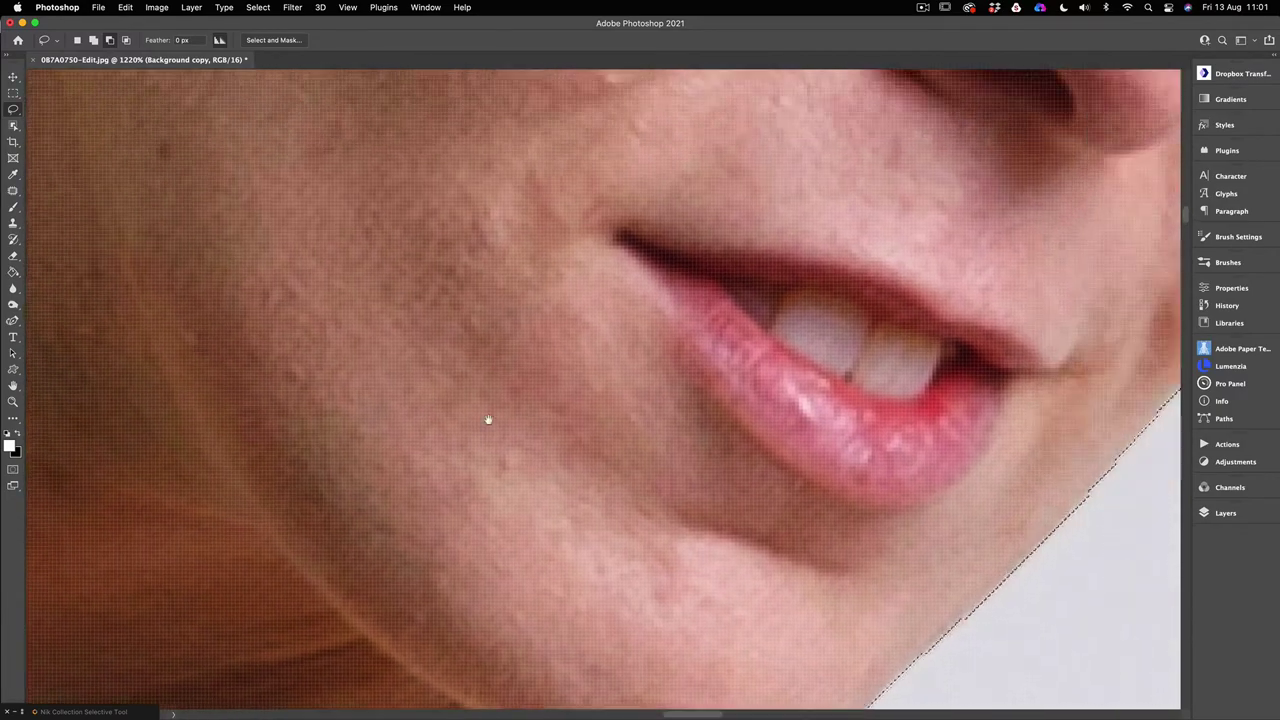
Add the missed strip of hair along the top of the head beside the bun to the selection with the Lasso tool.
{"action": "scroll", "coordinate": [488, 419], "scroll_direction": "up", "scroll_amount": 15}
{"action": "scroll", "coordinate": [280, 380], "scroll_direction": "right", "scroll_amount": 10}
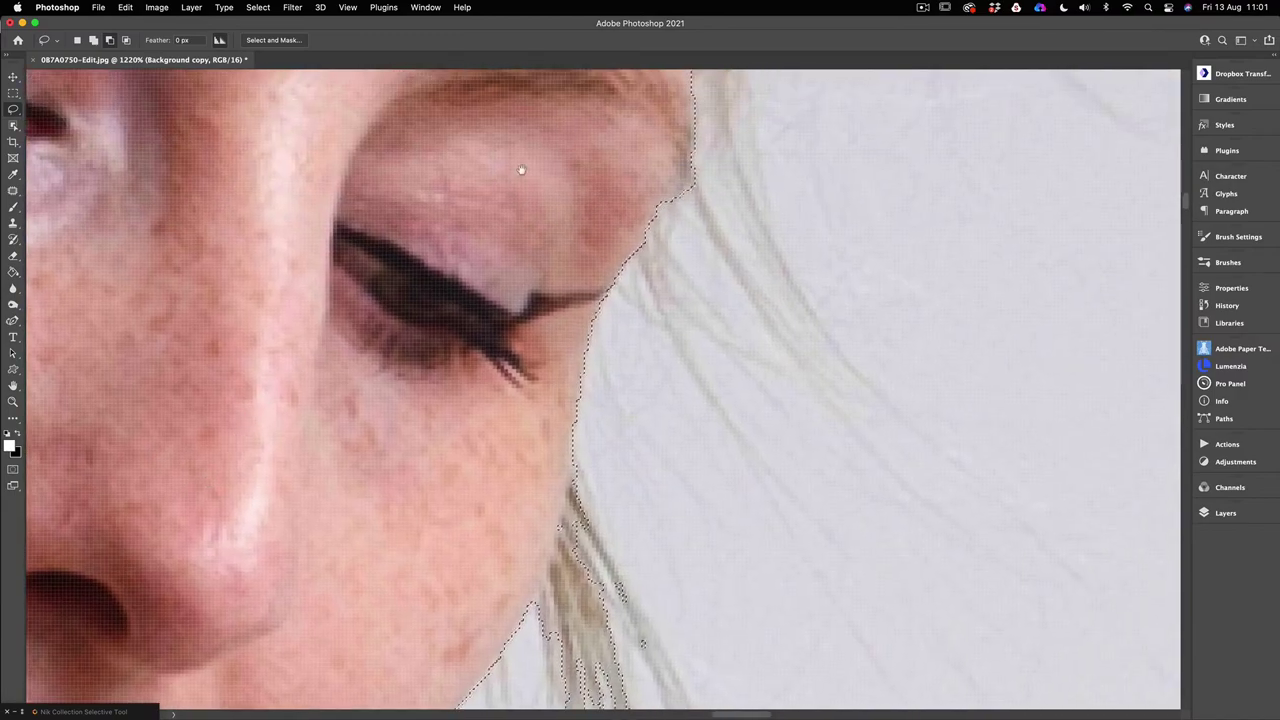
{"action": "scroll", "coordinate": [521, 170], "scroll_direction": "up", "scroll_amount": 5}
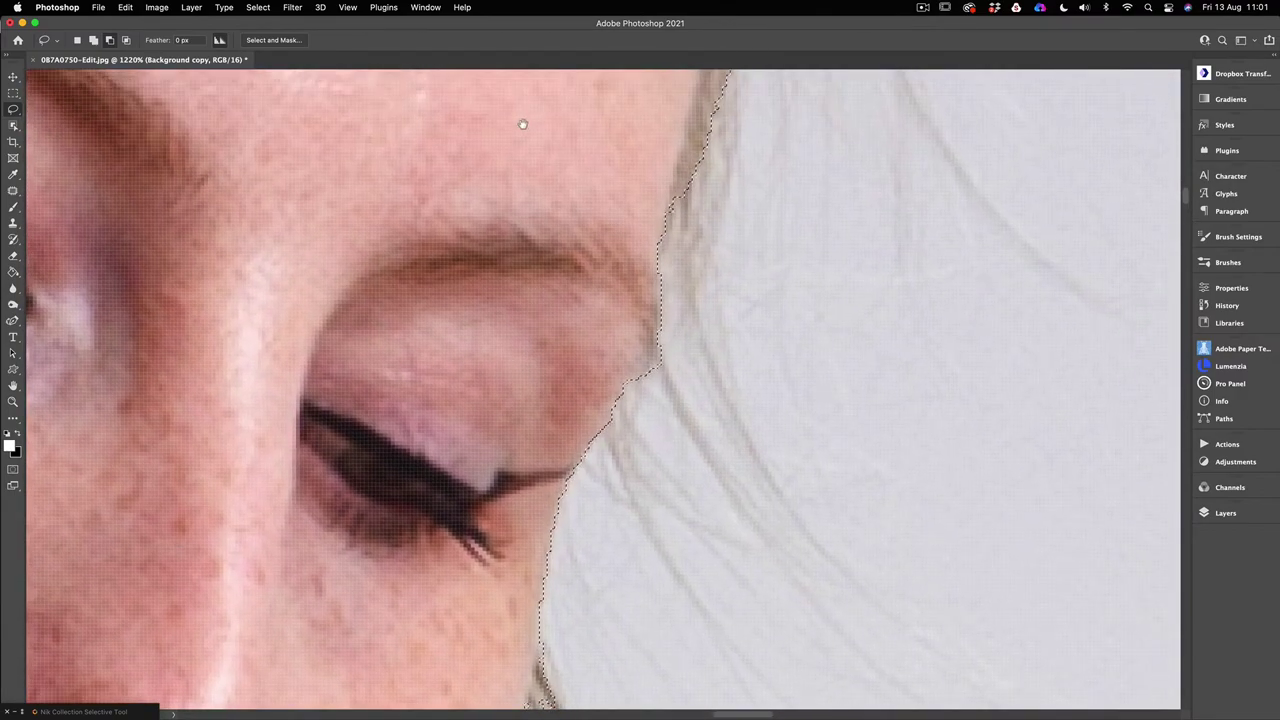
{"action": "scroll", "coordinate": [522, 124], "scroll_direction": "up", "scroll_amount": 15}
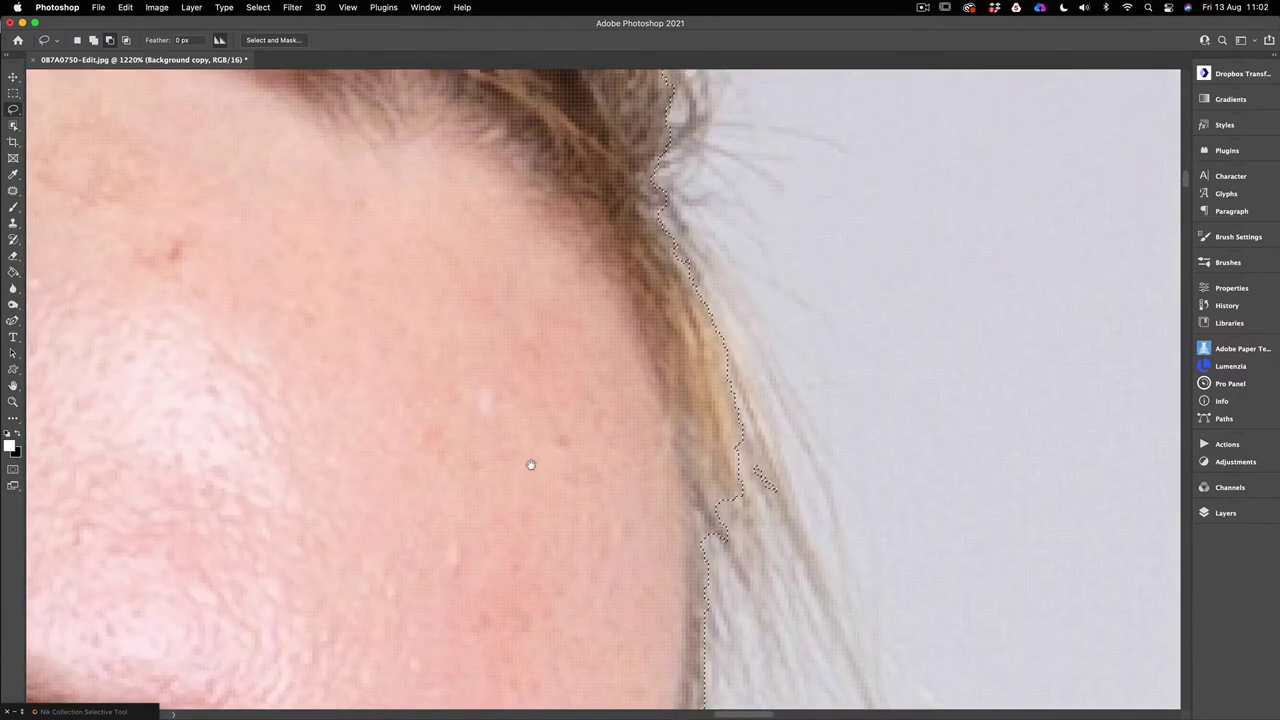
{"action": "scroll", "coordinate": [514, 263], "scroll_direction": "up", "scroll_amount": 15}
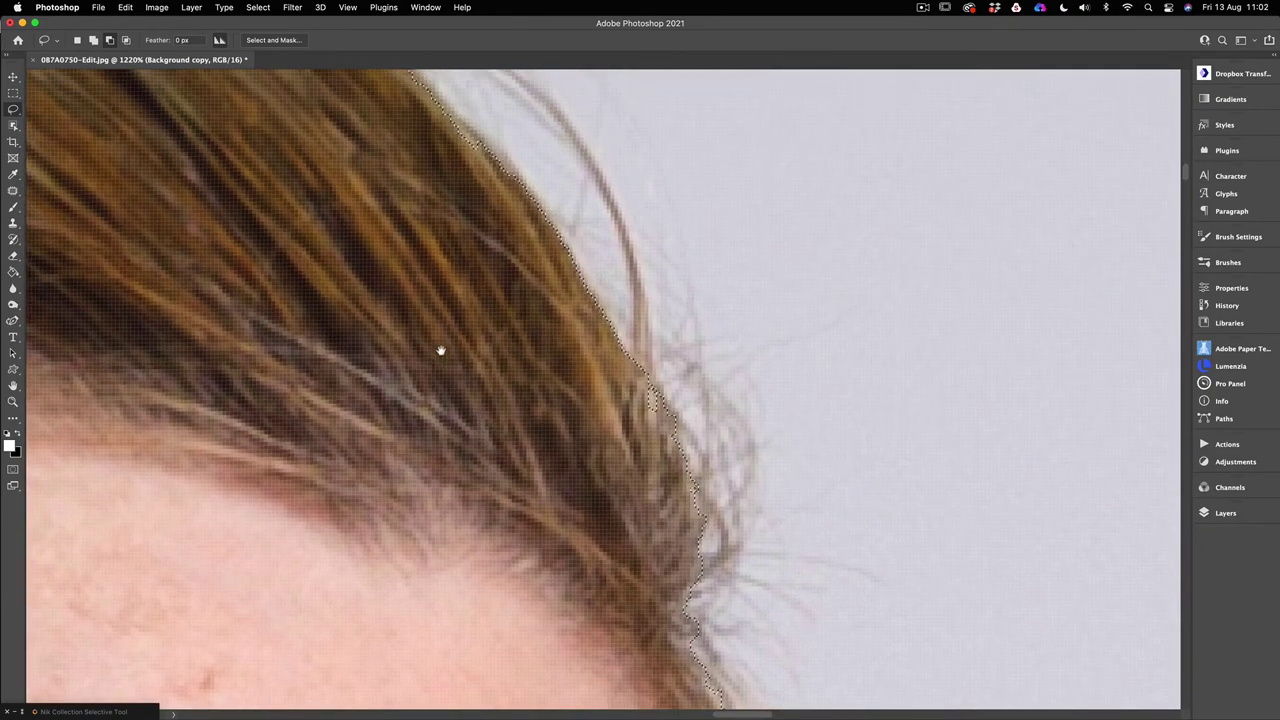
{"action": "scroll", "coordinate": [429, 334], "scroll_direction": "up", "scroll_amount": 10}
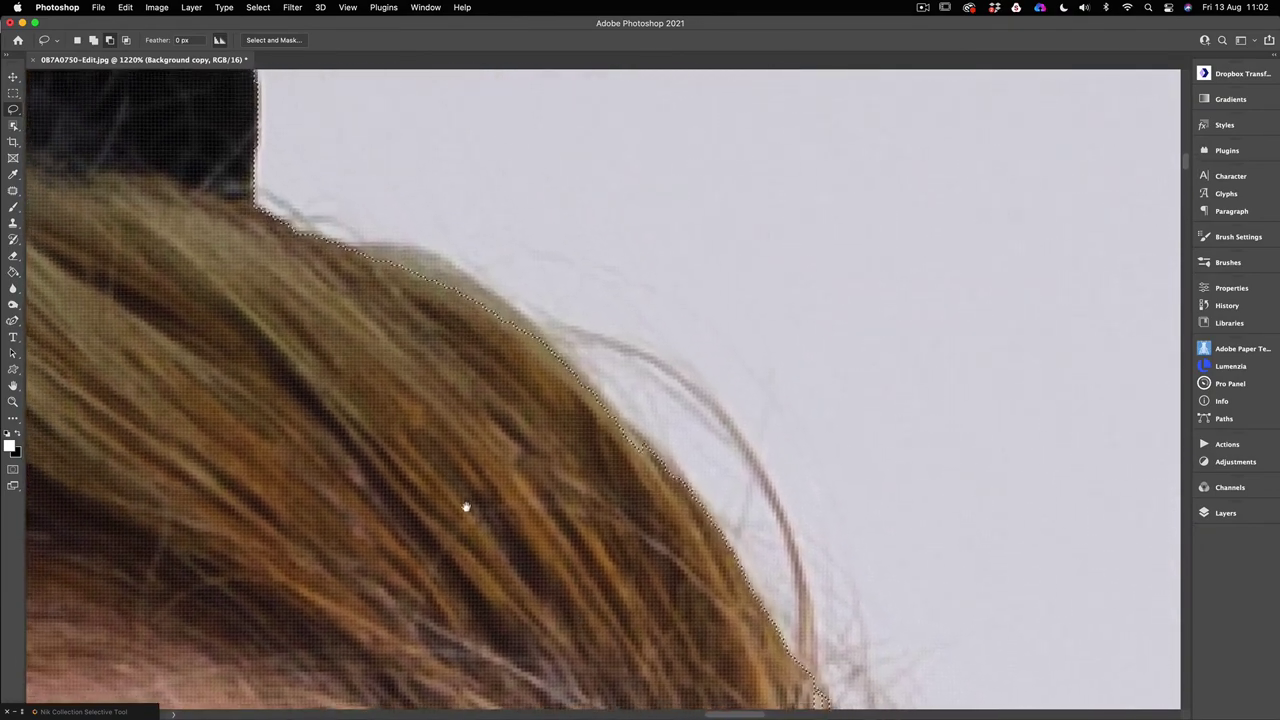
{"action": "scroll", "coordinate": [465, 507], "scroll_direction": "up", "scroll_amount": 2}
{"action": "left_click_drag", "start_coordinate": [437, 396], "coordinate": [498, 463]}
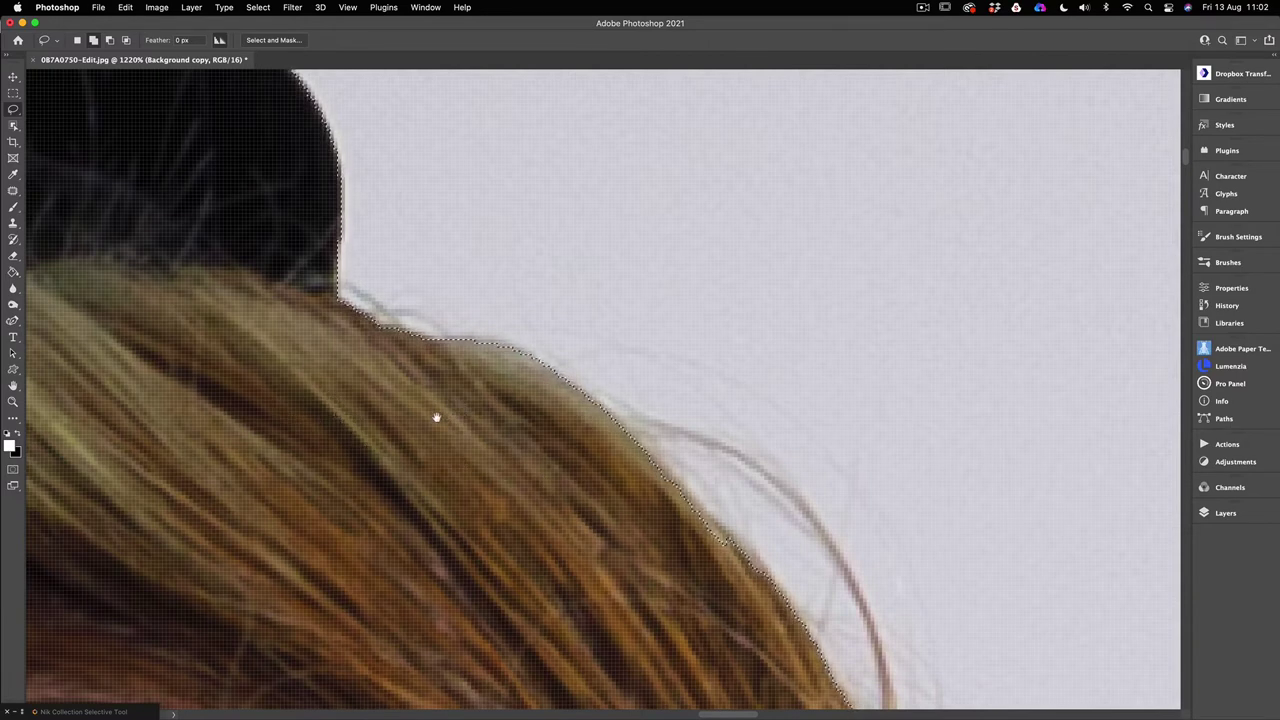
Add the missed edge where the hair meets the top of the ear to the selection.
{"action": "left_click_drag", "start_coordinate": [436, 417], "coordinate": [671, 306]}
{"action": "left_click_drag", "start_coordinate": [371, 423], "coordinate": [520, 214]}
{"action": "left_click_drag", "start_coordinate": [494, 277], "coordinate": [498, 268]}
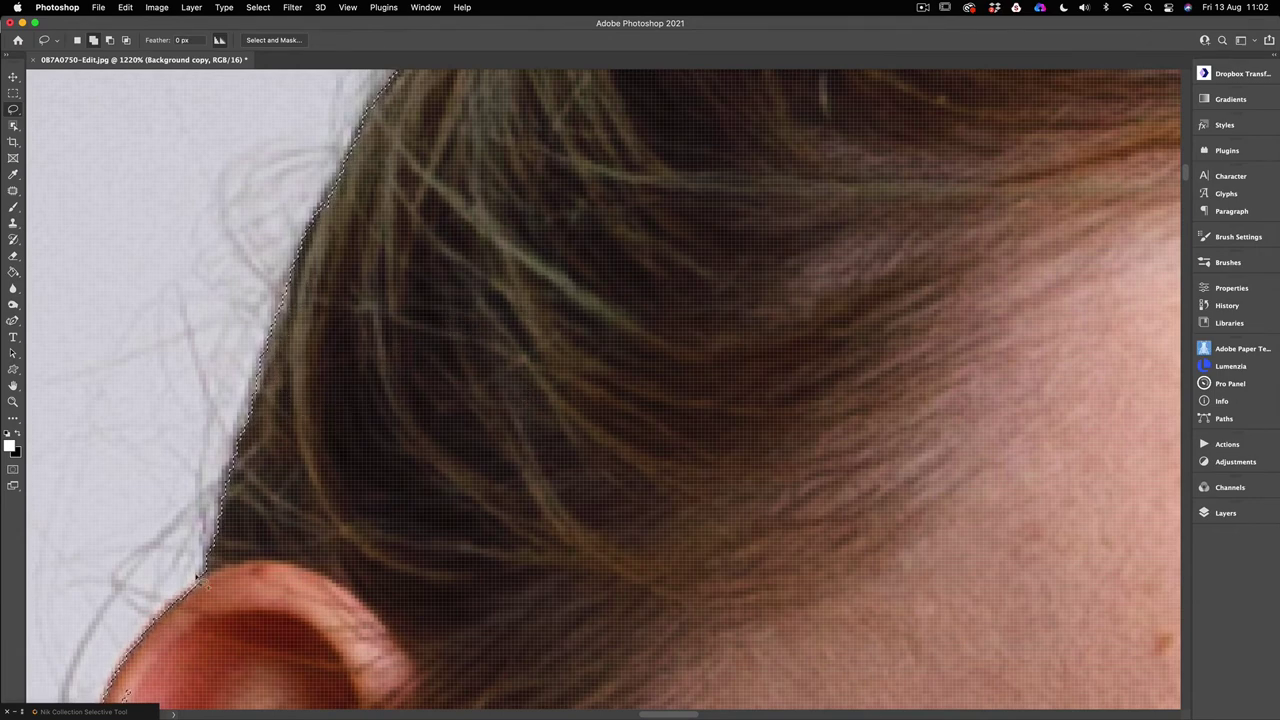
Add the unselected patch inside the ear's rim and the missed sliver along its outer edge to the selection.
{"action": "scroll", "coordinate": [474, 360], "scroll_direction": "down", "scroll_amount": 5}
{"action": "scroll", "coordinate": [474, 360], "scroll_direction": "left", "scroll_amount": 5}
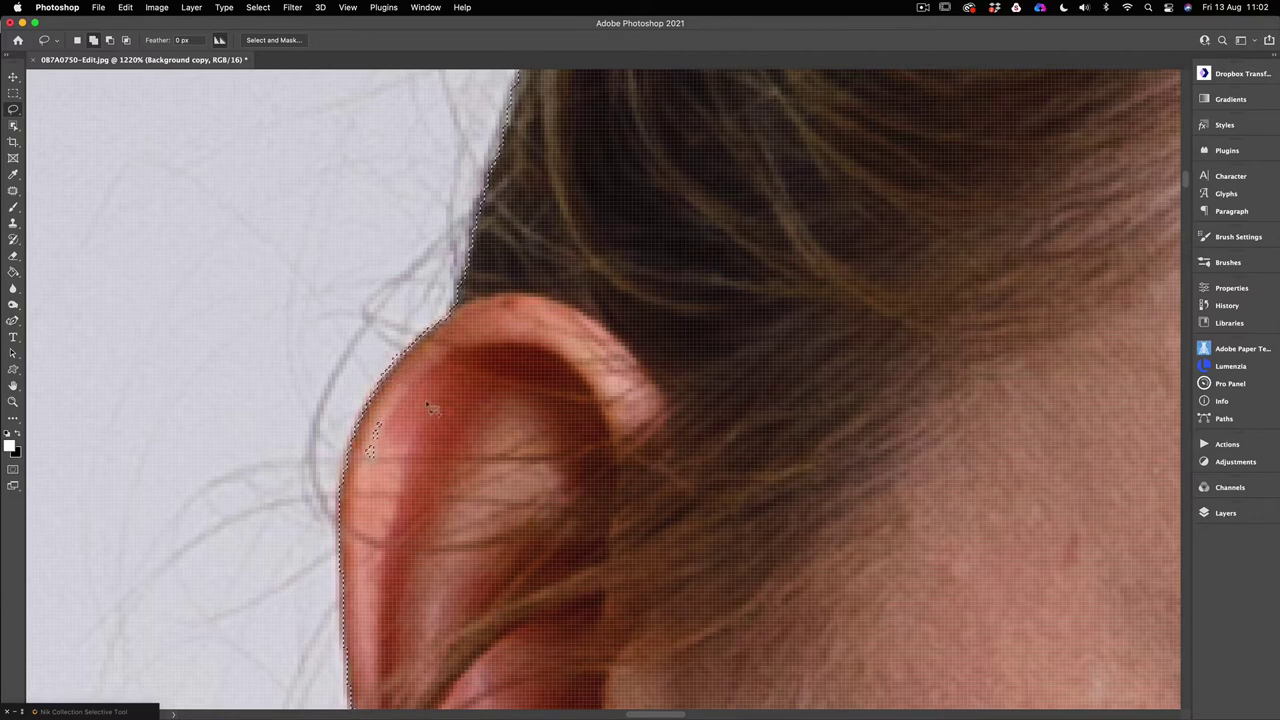
{"action": "left_click_drag", "start_coordinate": [422, 421], "coordinate": [384, 418]}
{"action": "left_click_drag", "start_coordinate": [440, 462], "coordinate": [442, 463]}
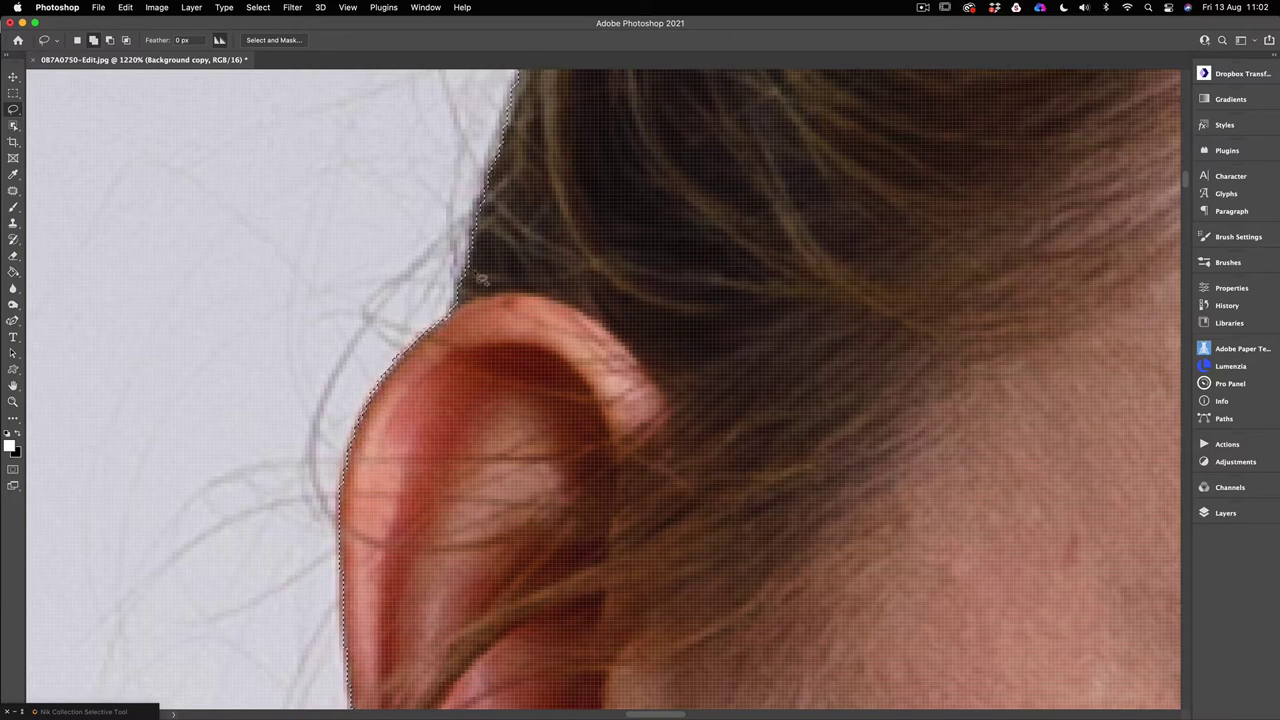
{"action": "left_click_drag", "start_coordinate": [531, 440], "coordinate": [600, 247]}
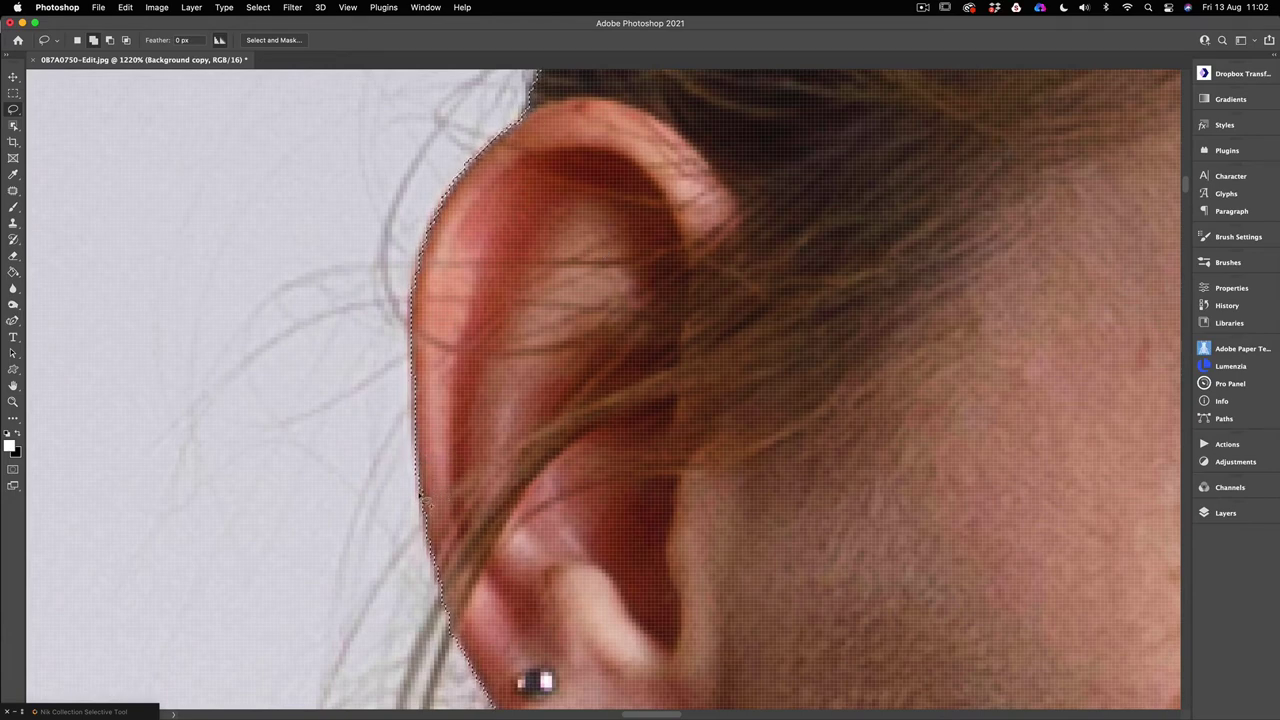
{"action": "left_click_drag", "start_coordinate": [462, 508], "coordinate": [424, 516]}
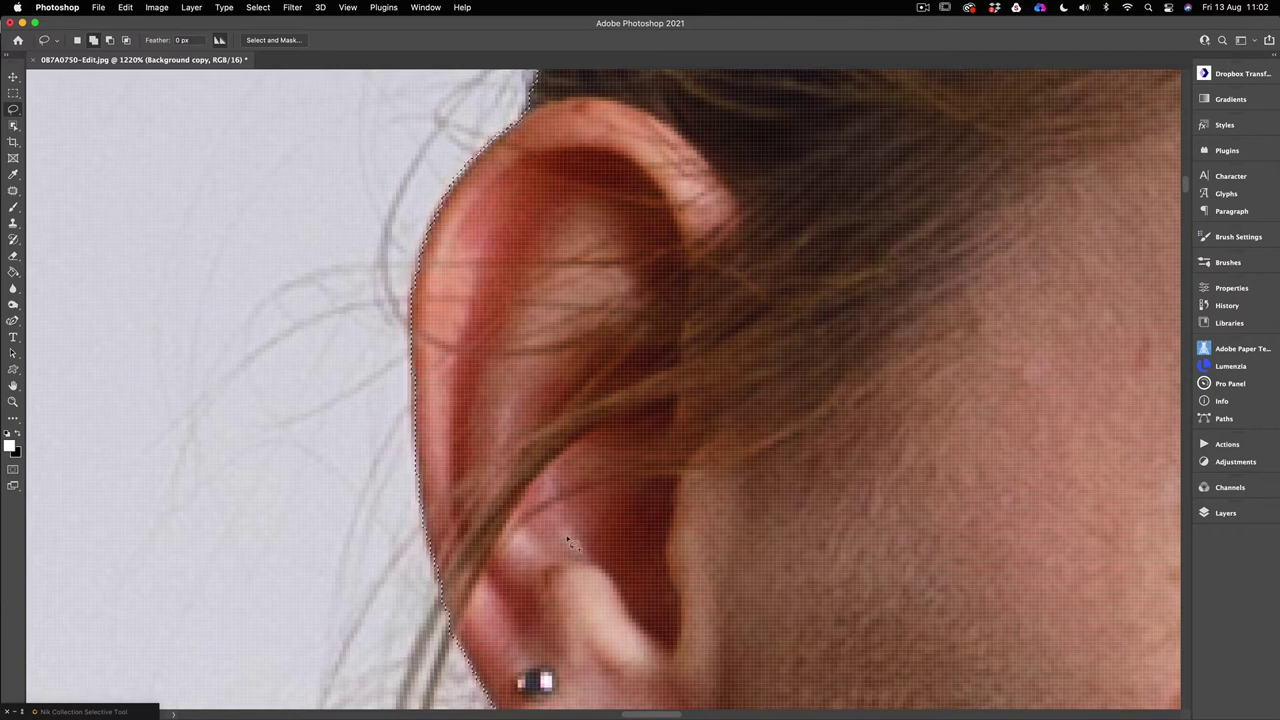
Add the missed neck edge and the unselected patches around the hair strands below the ear to the selection.
{"action": "left_click_drag", "start_coordinate": [567, 540], "coordinate": [555, 227]}
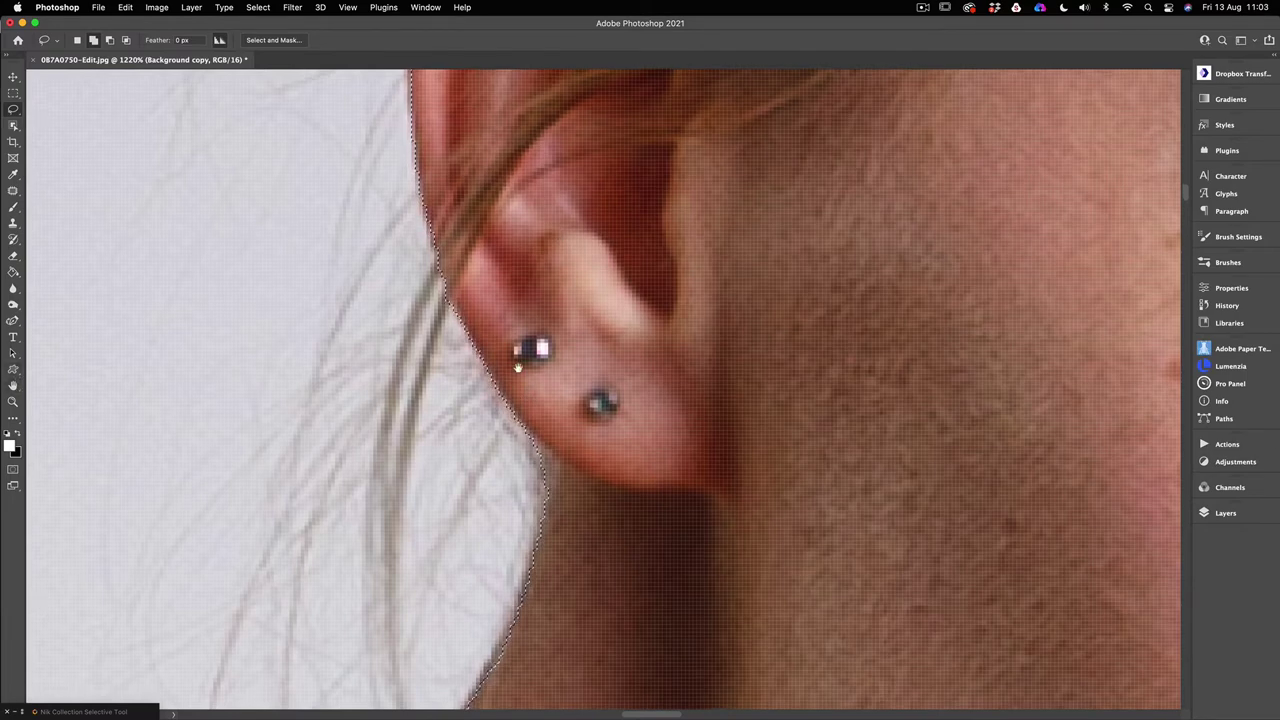
{"action": "scroll", "coordinate": [518, 368], "scroll_direction": "down", "scroll_amount": 5}
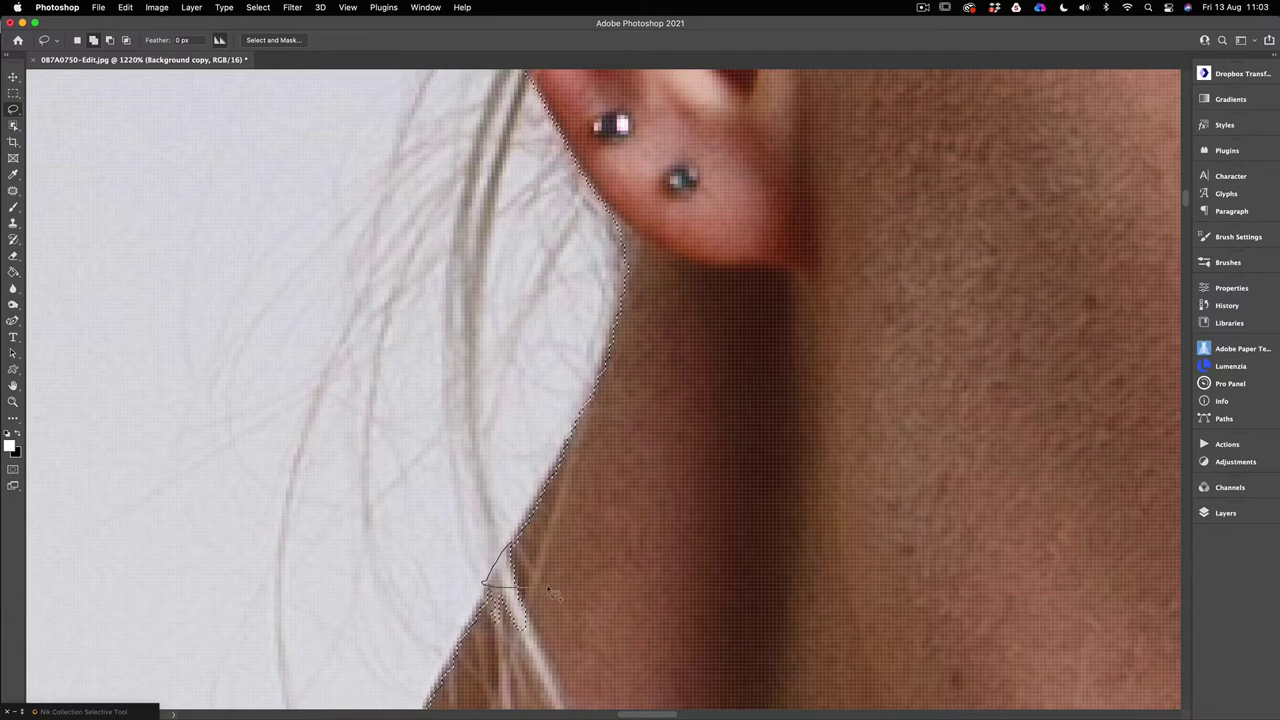
{"action": "scroll", "coordinate": [782, 366], "scroll_direction": "down", "scroll_amount": 3}
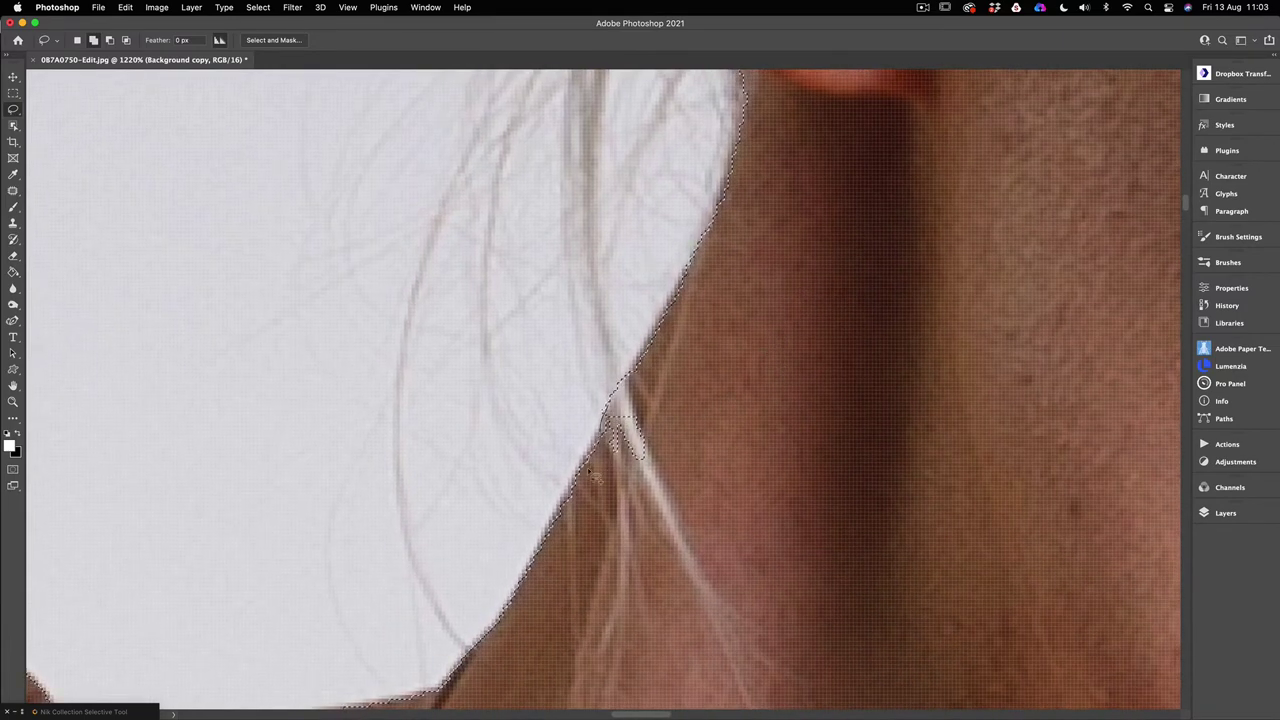
{"action": "left_click_drag", "start_coordinate": [591, 477], "coordinate": [603, 447]}
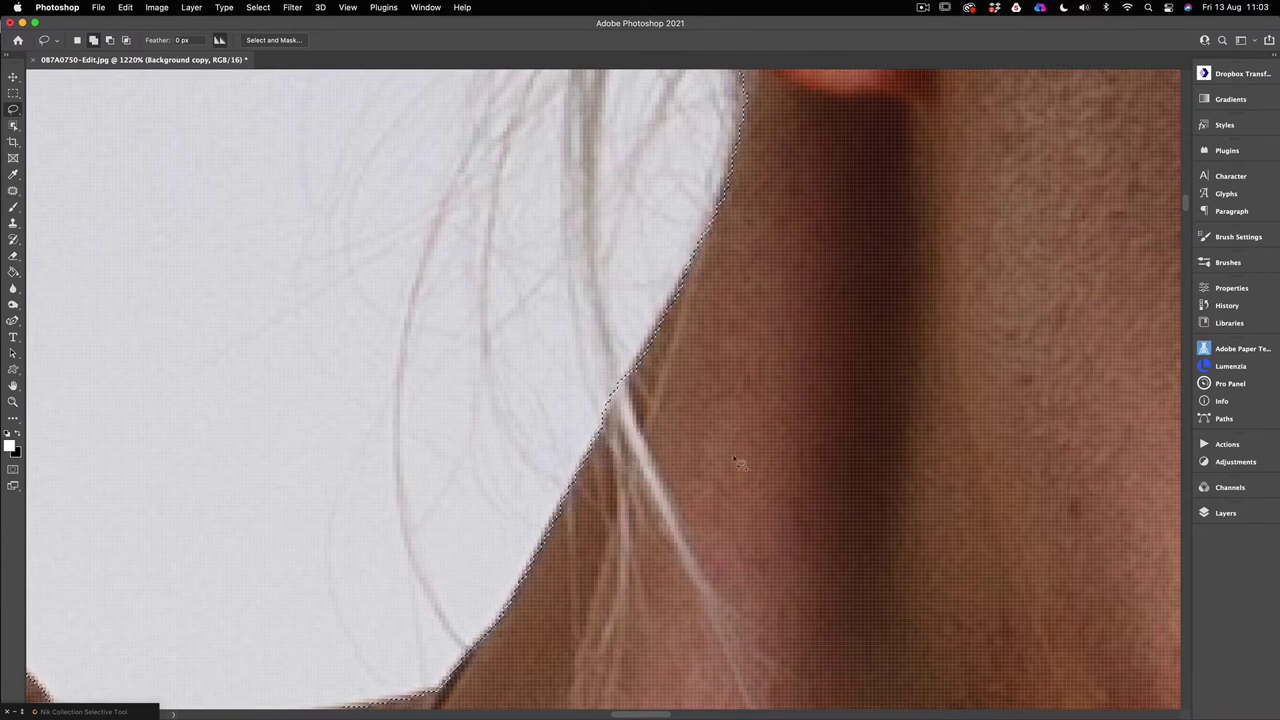
{"action": "left_click_drag", "start_coordinate": [608, 415], "coordinate": [603, 597]}
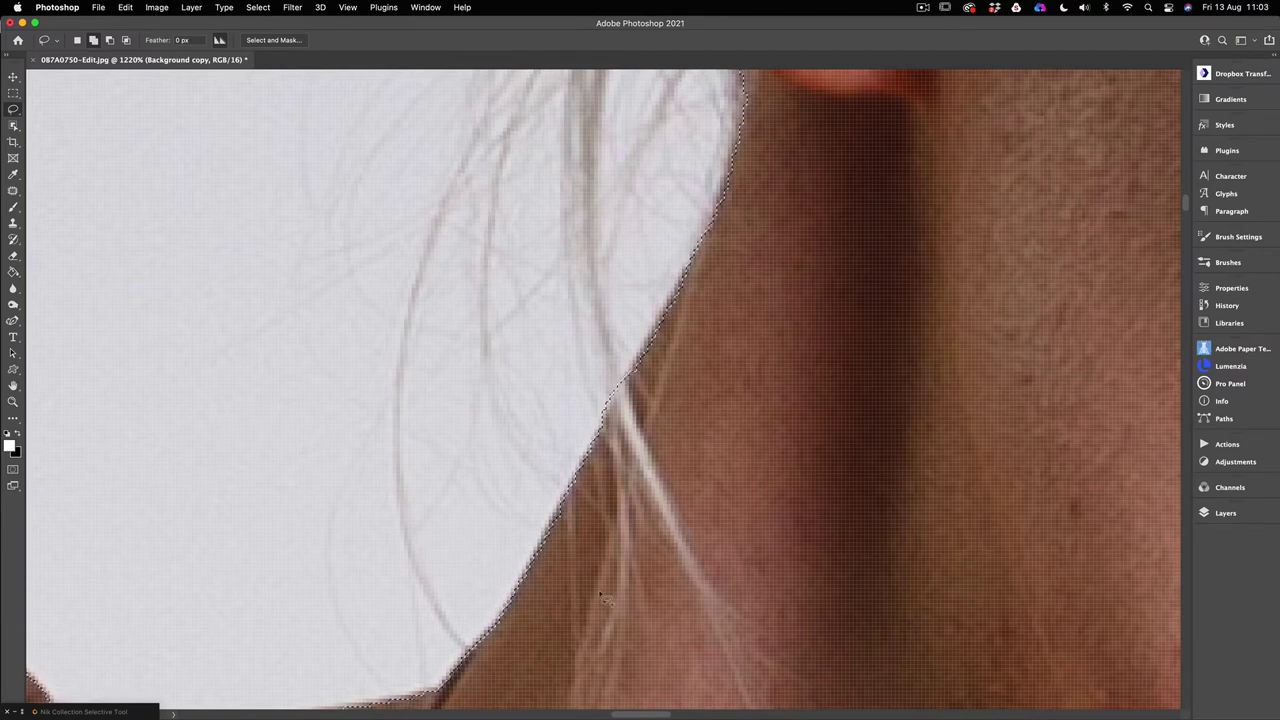
Add the missed upper edge of the pink strap beside the neck to the selection with the Lasso tool.
{"action": "scroll", "coordinate": [600, 508], "scroll_direction": "down", "scroll_amount": 5}
{"action": "scroll", "coordinate": [600, 508], "scroll_direction": "left", "scroll_amount": 3}
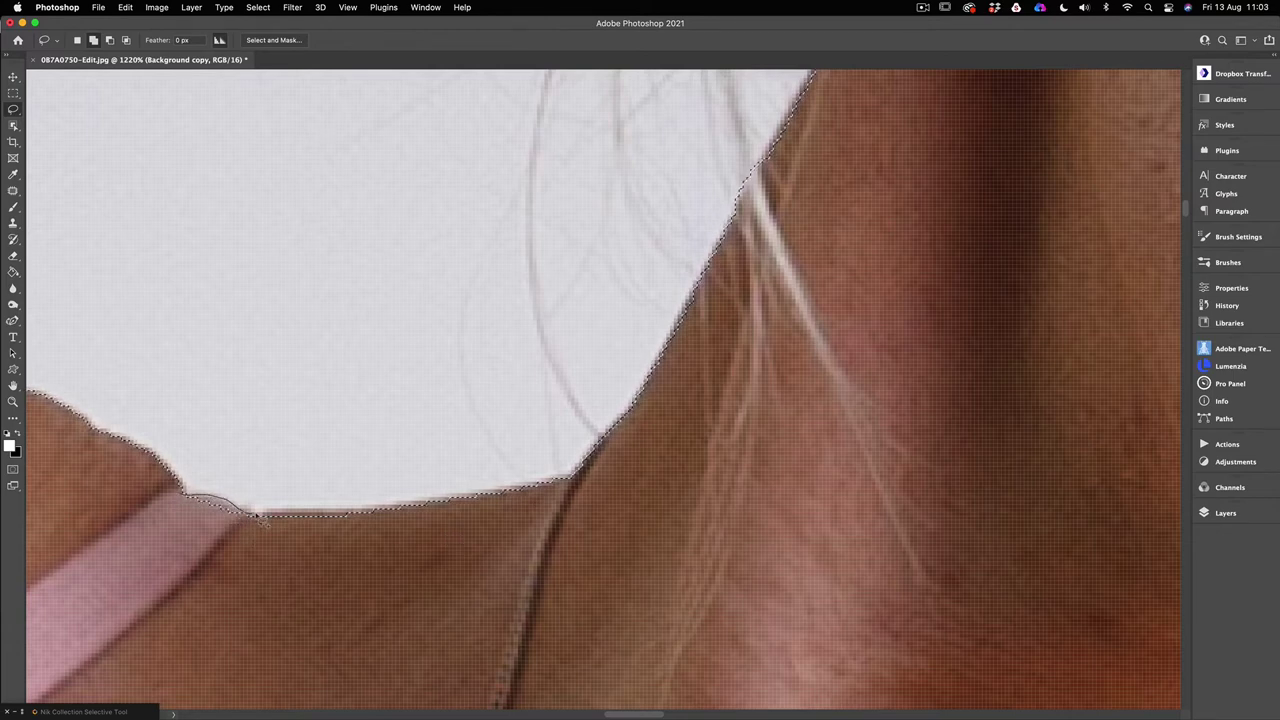
{"action": "mouse_move", "coordinate": [364, 537]}
{"action": "left_mouse_down"}
{"action": "mouse_move", "coordinate": [956, 537]}
{"action": "mouse_move", "coordinate": [997, 351]}
{"action": "mouse_move", "coordinate": [714, 497]}
{"action": "mouse_move", "coordinate": [700, 250]}
{"action": "mouse_move", "coordinate": [669, 286]}
{"action": "mouse_move", "coordinate": [543, 337]}
{"action": "mouse_move", "coordinate": [283, 352]}
{"action": "left_mouse_up"}
Examine the selection edge along the side of the dress, from the shoulder strap down over the bodice to the pleated skirt.
{"action": "scroll", "coordinate": [281, 352], "scroll_direction": "down", "scroll_amount": 5}
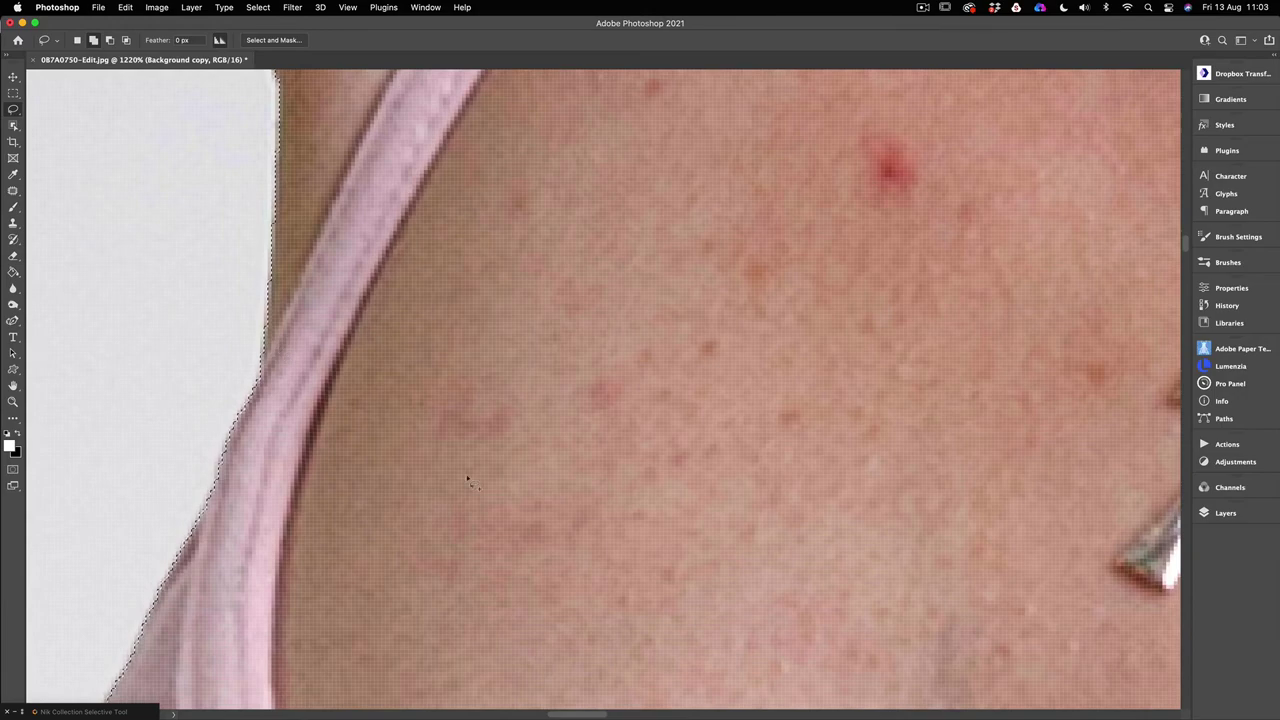
{"action": "scroll", "coordinate": [600, 274], "scroll_direction": "left", "scroll_amount": 5}
{"action": "scroll", "coordinate": [574, 386], "scroll_direction": "down", "scroll_amount": 5}
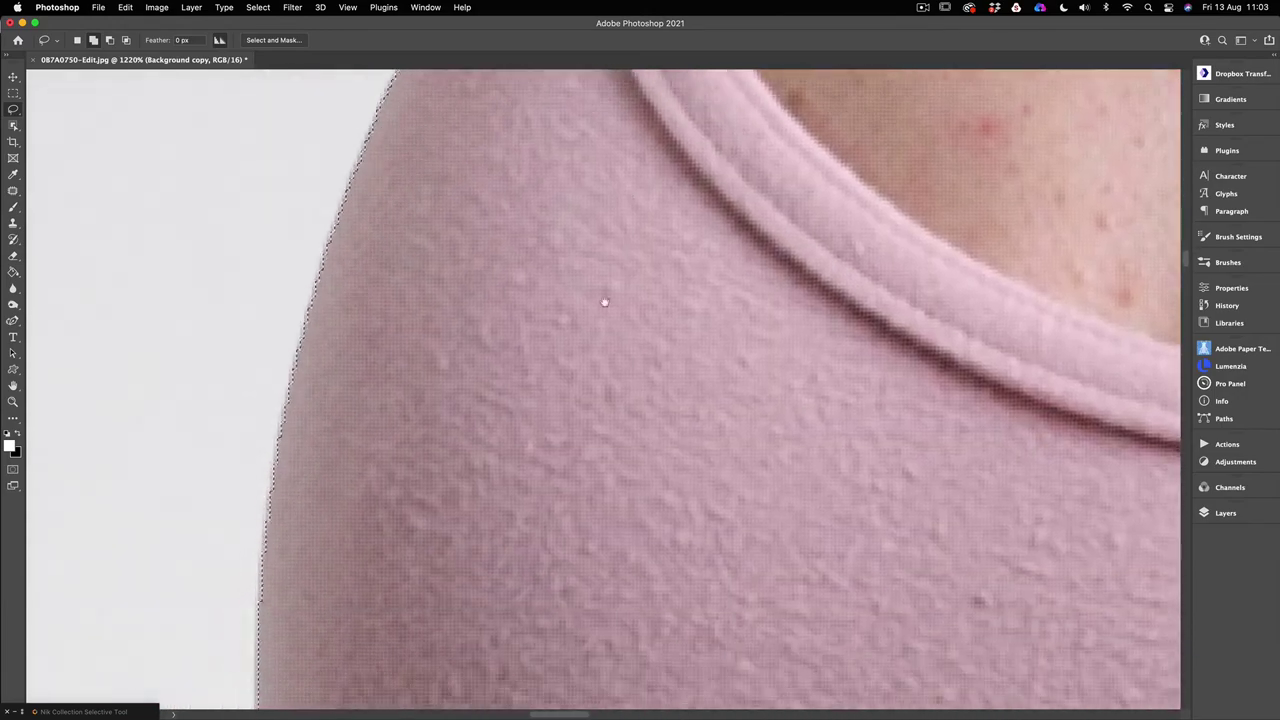
{"action": "scroll", "coordinate": [603, 300], "scroll_direction": "left", "scroll_amount": 5}
{"action": "scroll", "coordinate": [704, 221], "scroll_direction": "down", "scroll_amount": 2}
{"action": "scroll", "coordinate": [703, 250], "scroll_direction": "left", "scroll_amount": 2}
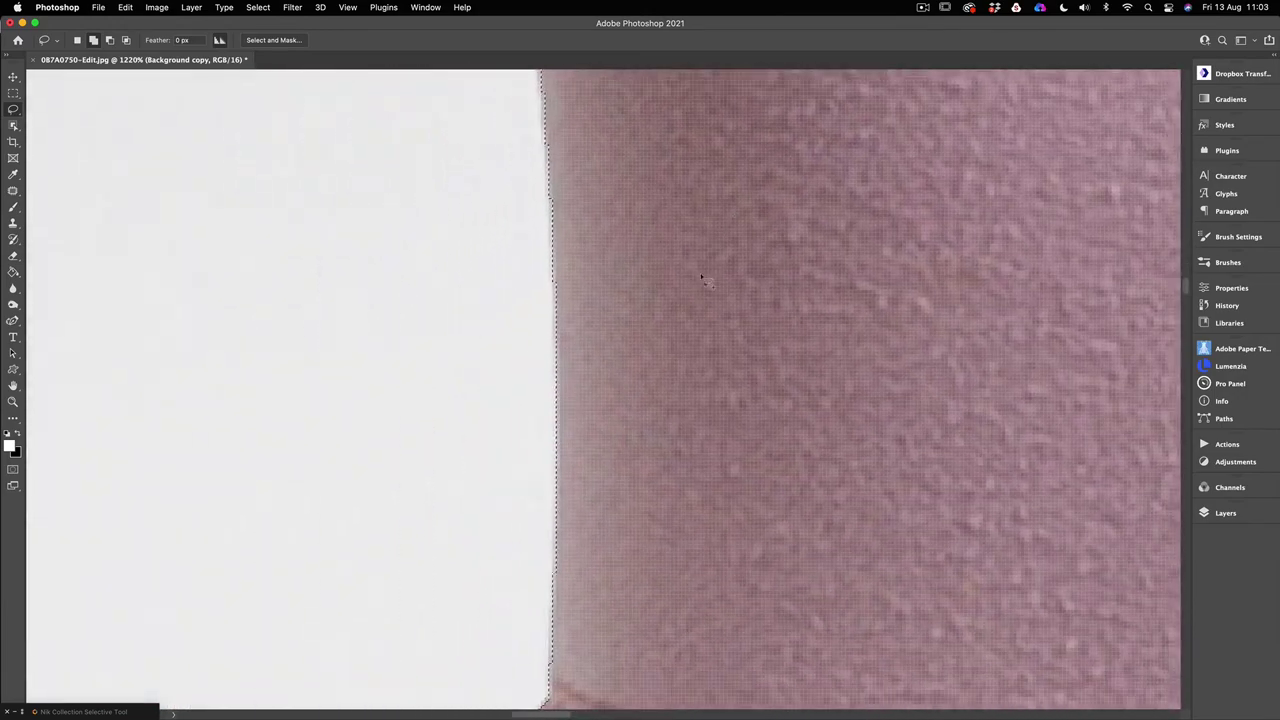
{"action": "scroll", "coordinate": [715, 396], "scroll_direction": "down", "scroll_amount": 5}
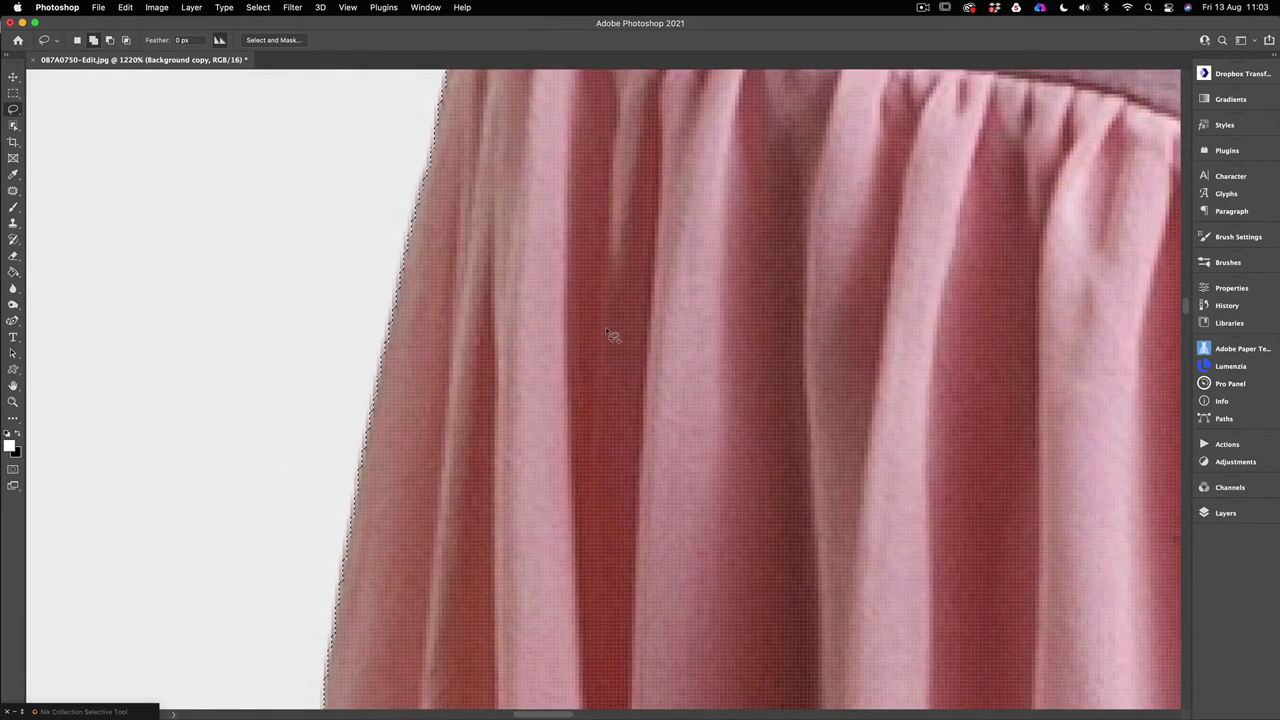
{"action": "scroll", "coordinate": [608, 335], "scroll_direction": "down", "scroll_amount": 3}
{"action": "scroll", "coordinate": [653, 413], "scroll_direction": "down", "scroll_amount": 5}
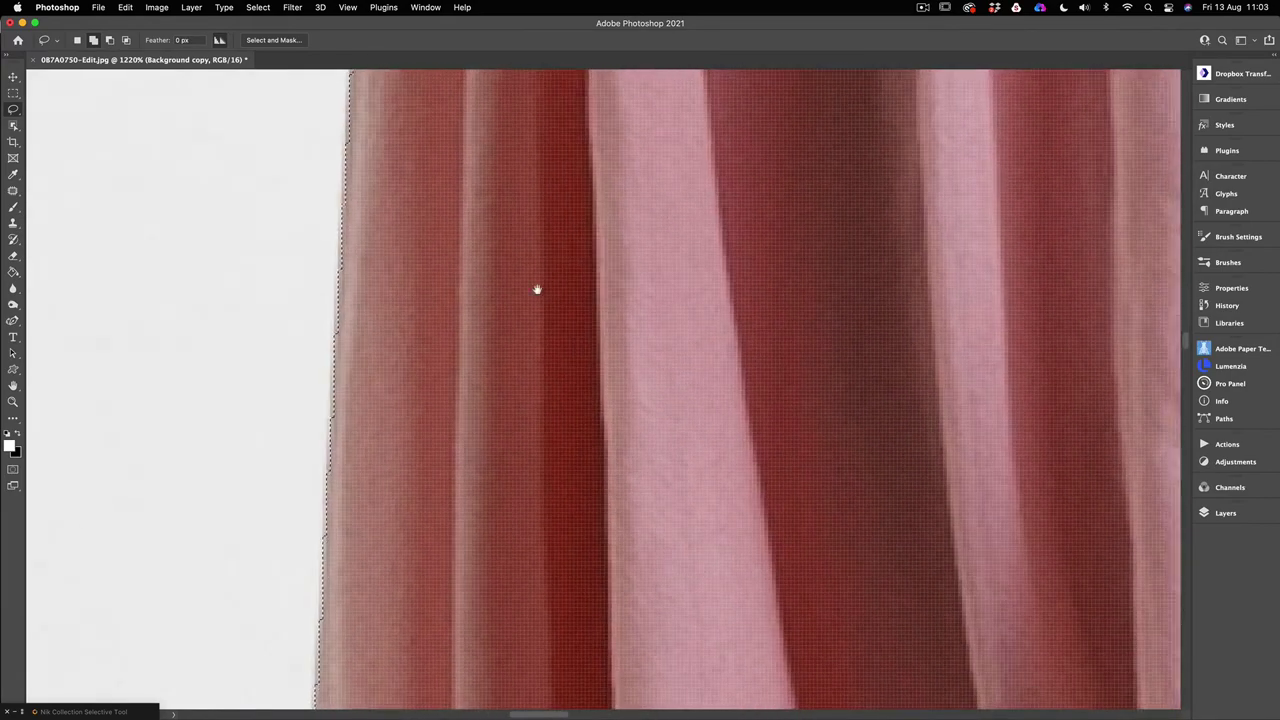
Examine the selection edge down the side of the lower skirt to the wavy hem and the sheer panel beneath it.
{"action": "left_click_drag", "start_coordinate": [537, 290], "coordinate": [589, 137]}
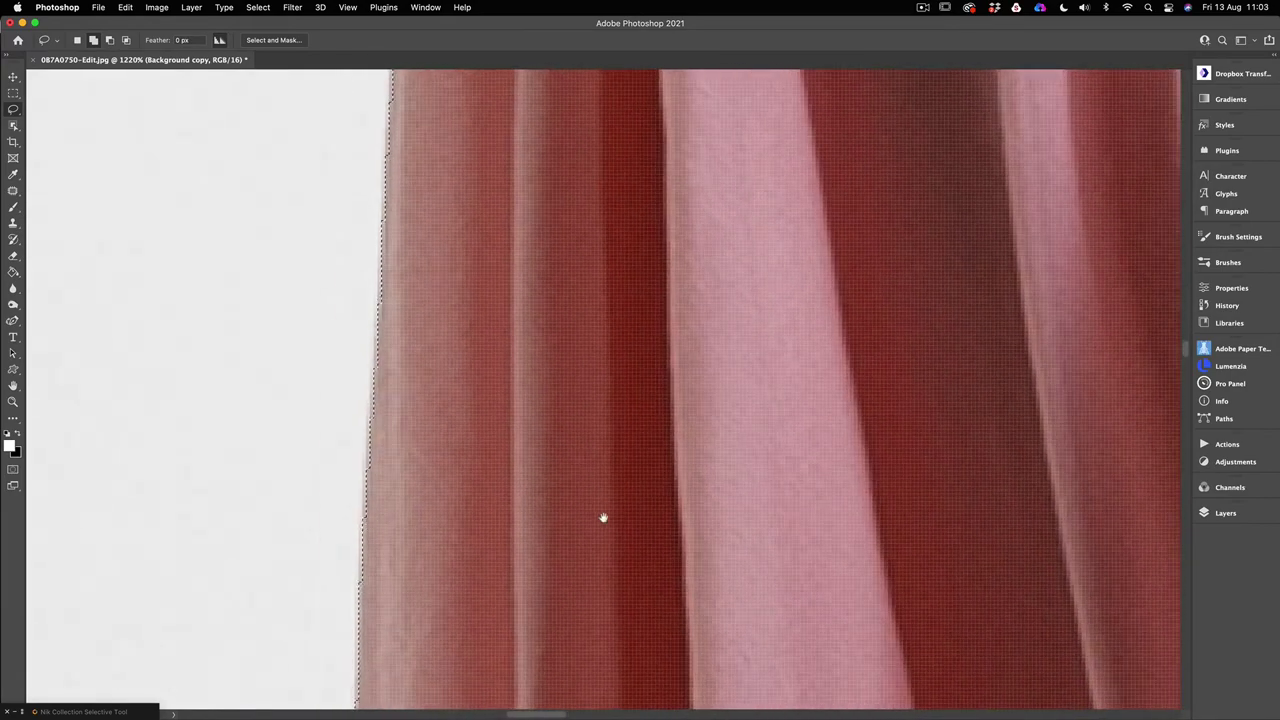
{"action": "left_click_drag", "start_coordinate": [603, 517], "coordinate": [520, 154]}
{"action": "left_click_drag", "start_coordinate": [517, 513], "coordinate": [550, 202]}
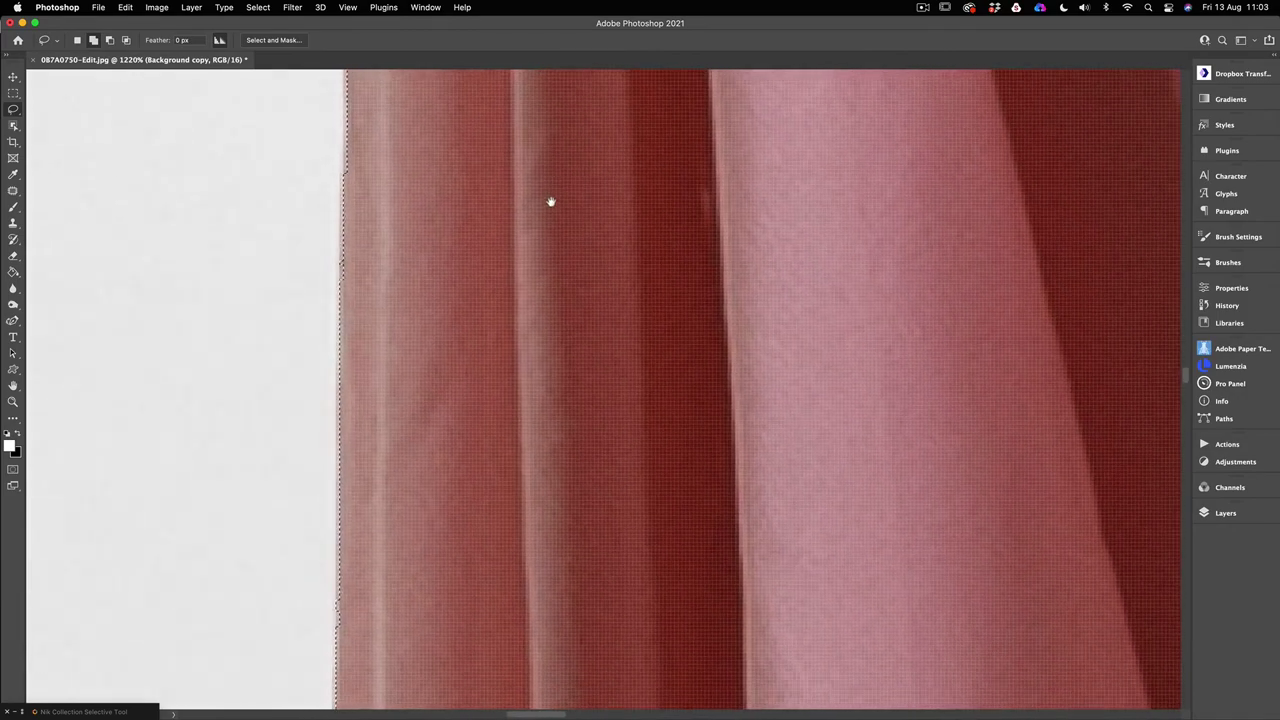
{"action": "left_click_drag", "start_coordinate": [515, 540], "coordinate": [546, 103]}
{"action": "left_click_drag", "start_coordinate": [543, 471], "coordinate": [454, 132]}
{"action": "left_click_drag", "start_coordinate": [411, 414], "coordinate": [567, 361]}
{"action": "left_click_drag", "start_coordinate": [742, 467], "coordinate": [560, 123]}
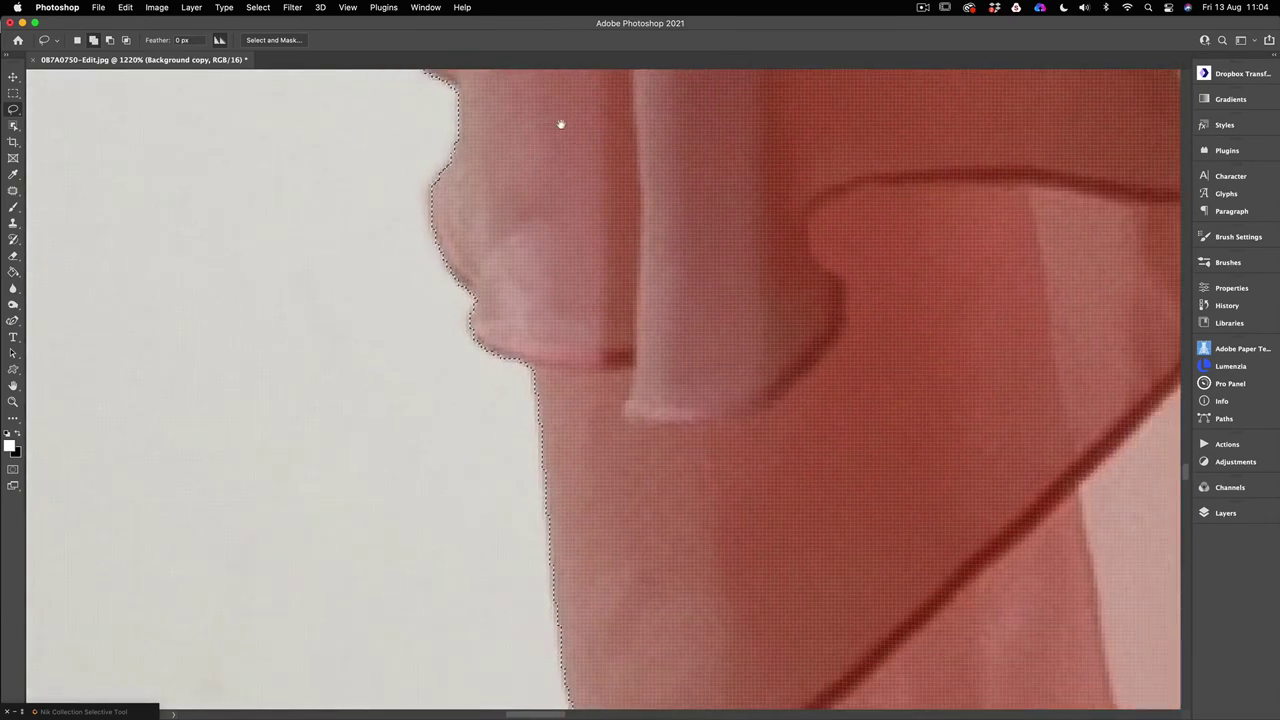
{"action": "left_click_drag", "start_coordinate": [590, 330], "coordinate": [575, 160]}
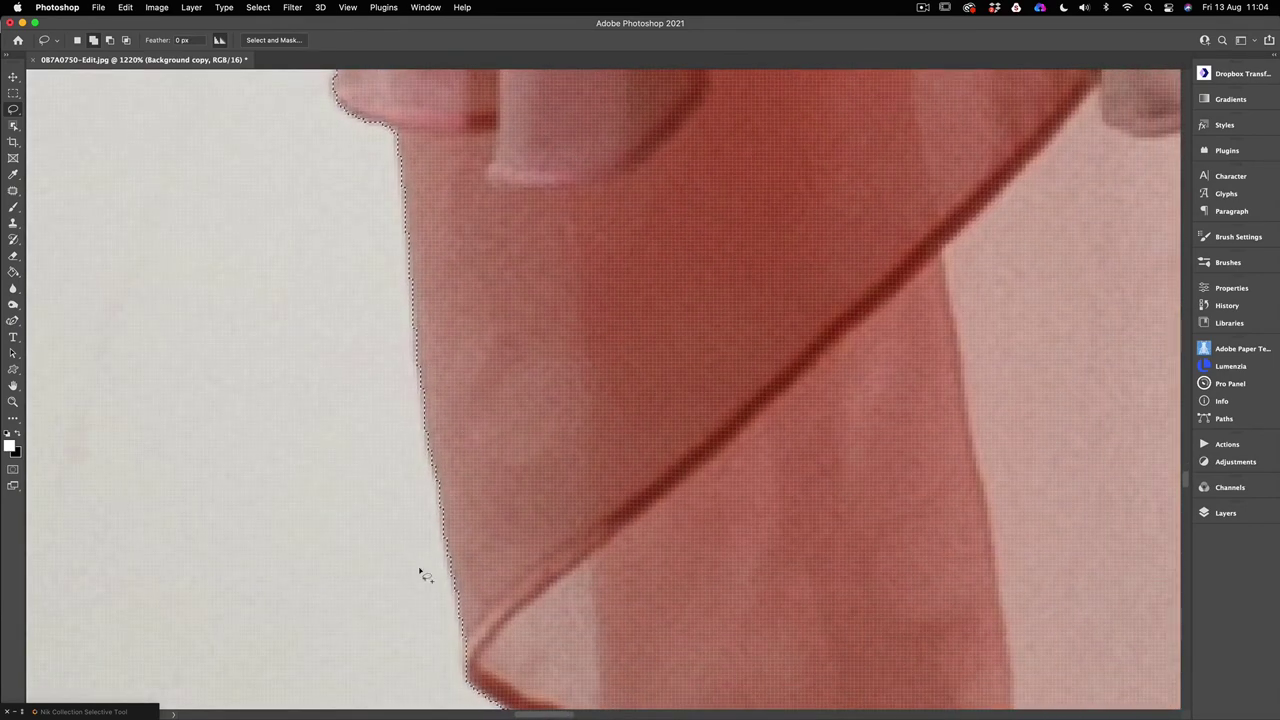
{"action": "left_click_drag", "start_coordinate": [641, 486], "coordinate": [500, 289]}
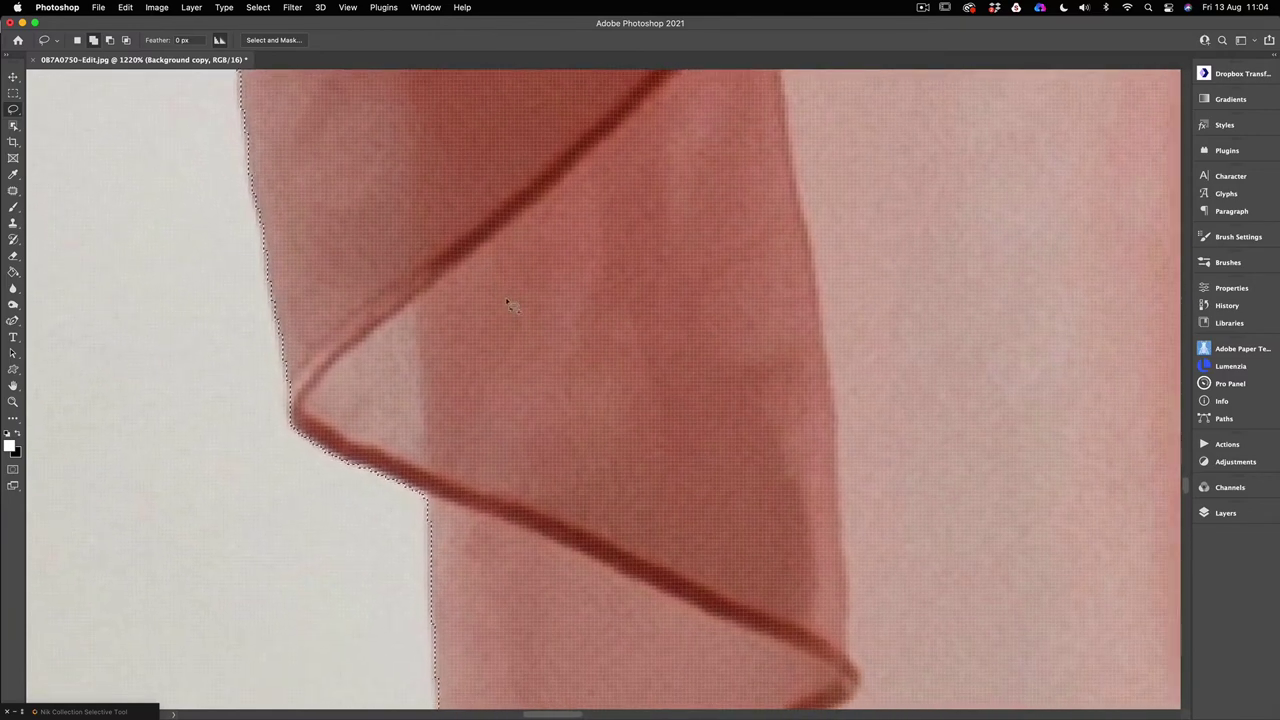
{"action": "left_click_drag", "start_coordinate": [717, 357], "coordinate": [186, 463]}
Examine the selection across the legs, around the background gap between leg and skirt, and along the dress's lower hem.
{"action": "scroll", "coordinate": [452, 275], "scroll_direction": "right", "scroll_amount": 10}
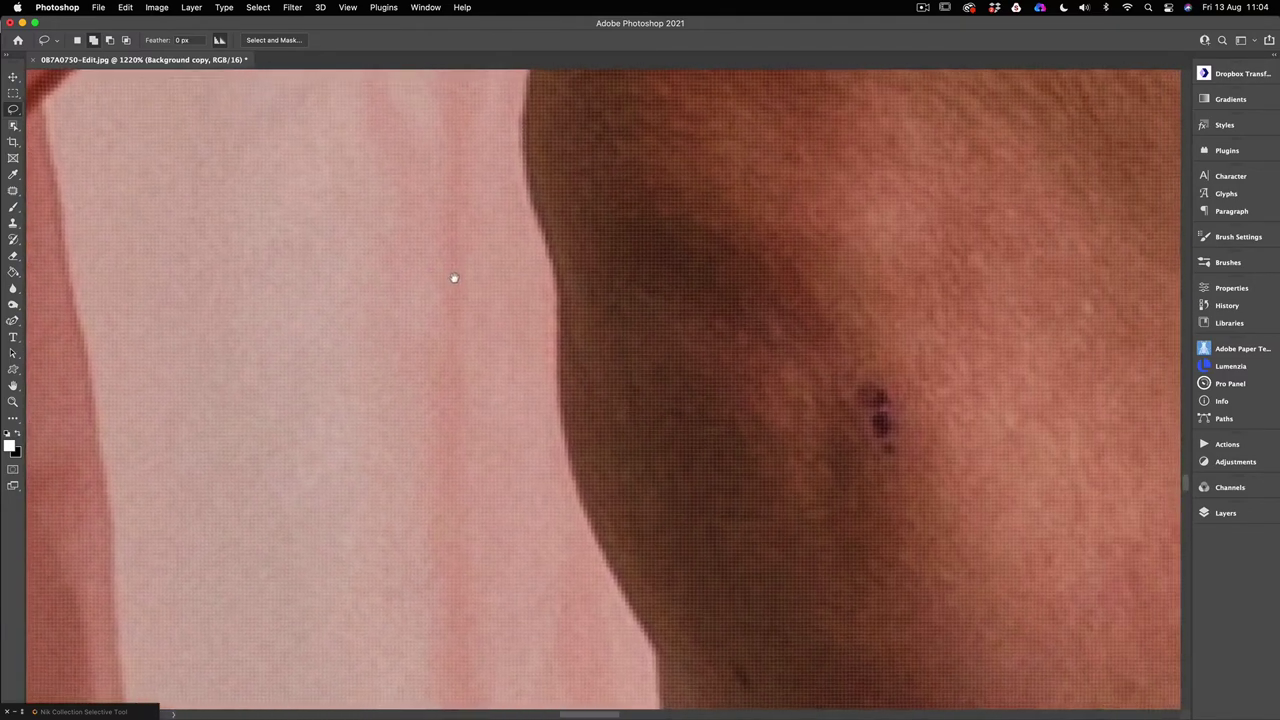
{"action": "scroll", "coordinate": [454, 320], "scroll_direction": "up", "scroll_amount": 10}
{"action": "scroll", "coordinate": [205, 273], "scroll_direction": "right", "scroll_amount": 10}
{"action": "scroll", "coordinate": [205, 273], "scroll_direction": "down", "scroll_amount": 3}
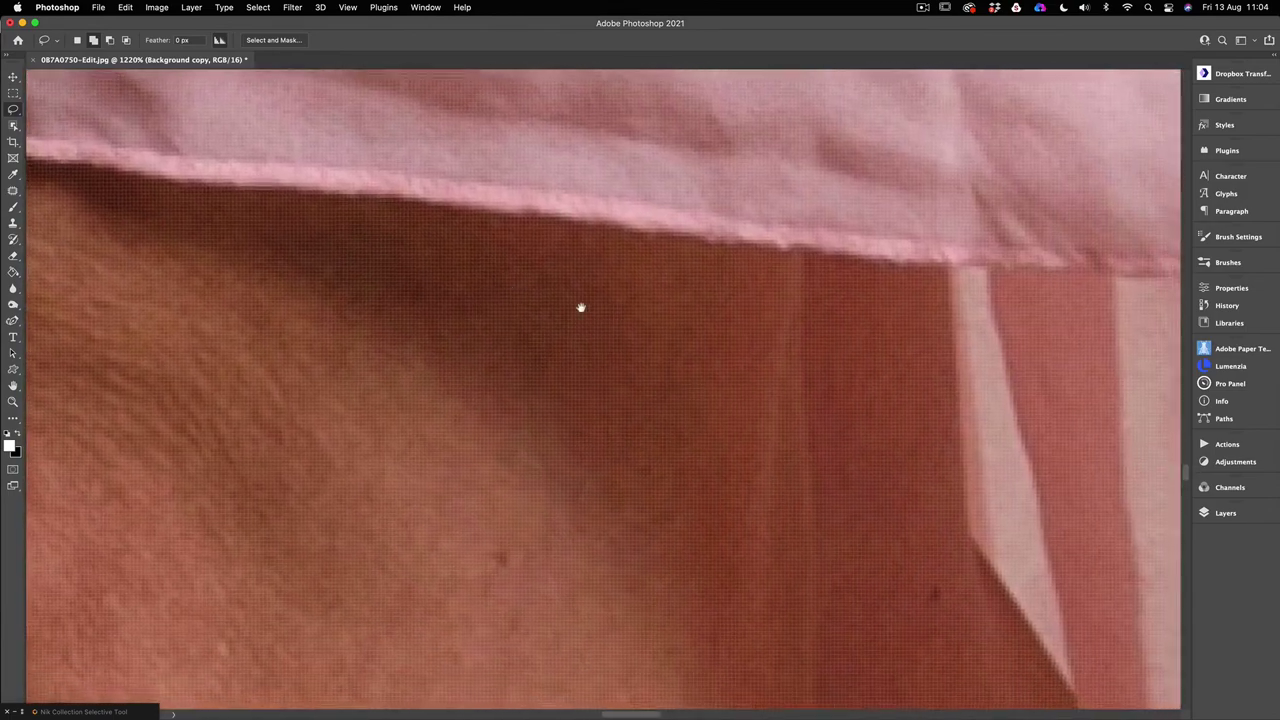
{"action": "scroll", "coordinate": [744, 455], "scroll_direction": "down", "scroll_amount": 15}
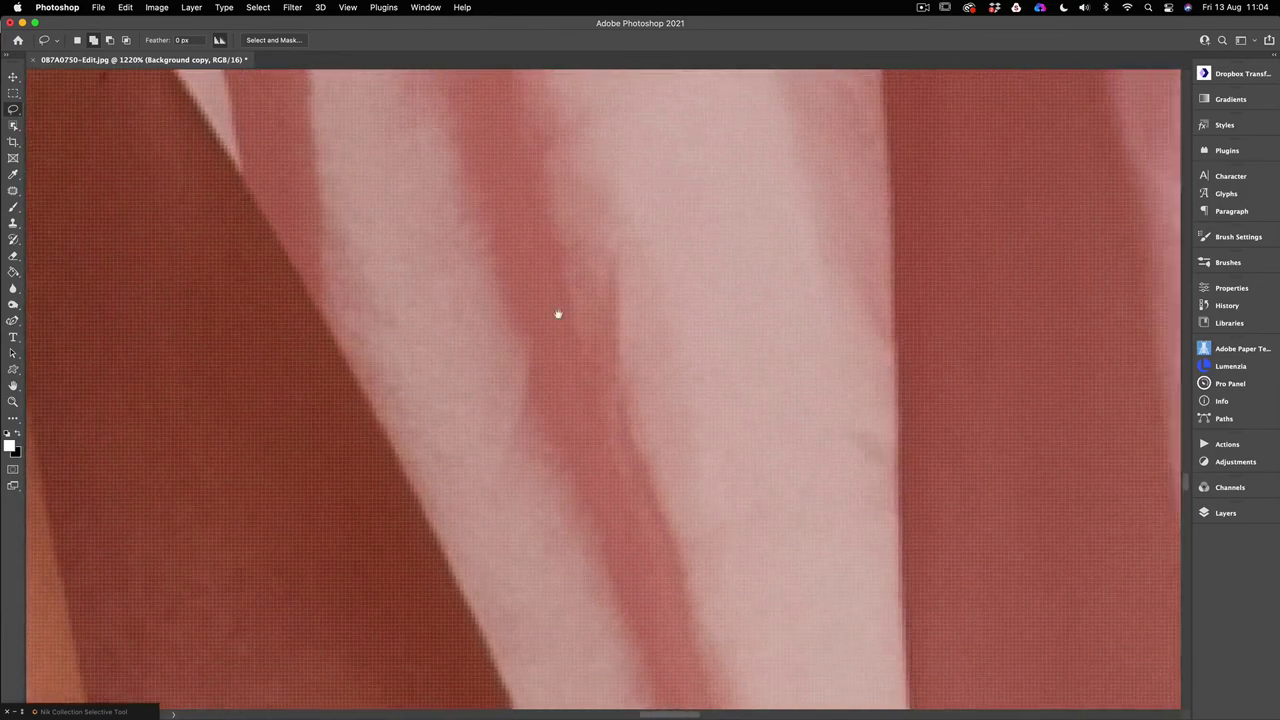
{"action": "scroll", "coordinate": [557, 311], "scroll_direction": "right", "scroll_amount": 5}
{"action": "scroll", "coordinate": [602, 591], "scroll_direction": "up", "scroll_amount": 3}
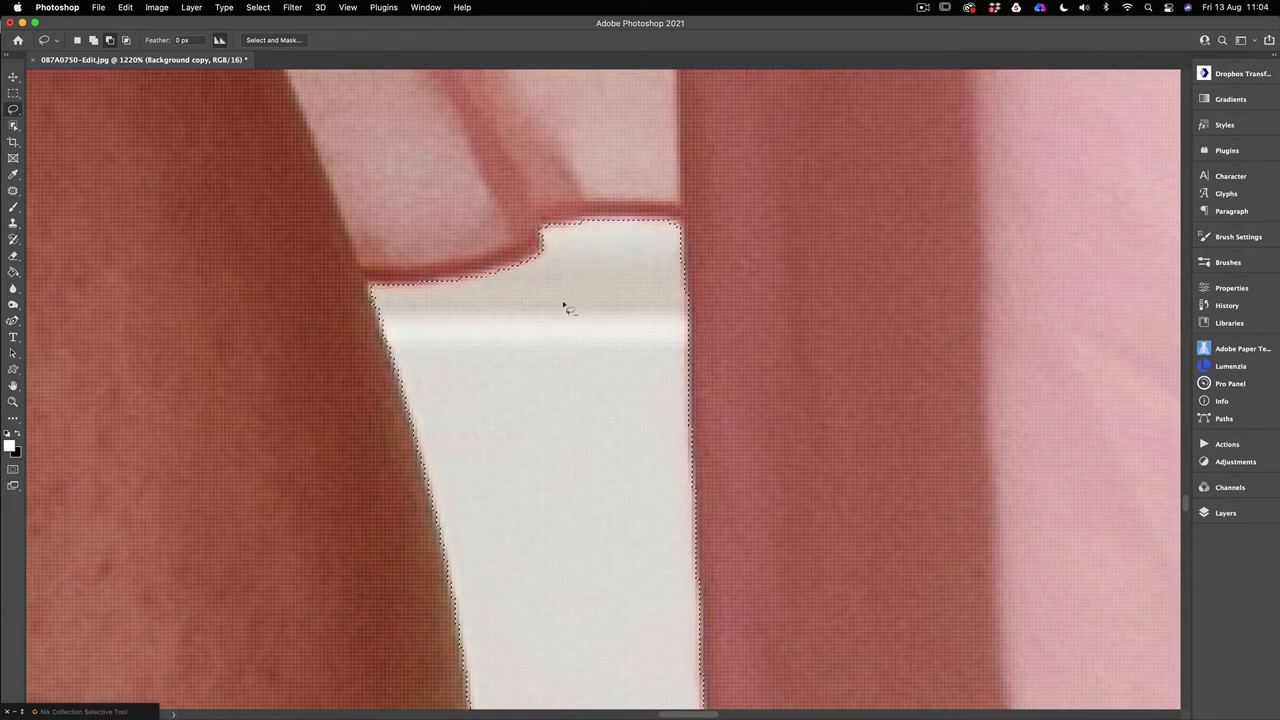
{"action": "left_click_drag", "start_coordinate": [549, 309], "coordinate": [497, 73]}
{"action": "scroll", "coordinate": [523, 183], "scroll_direction": "down", "scroll_amount": 5}
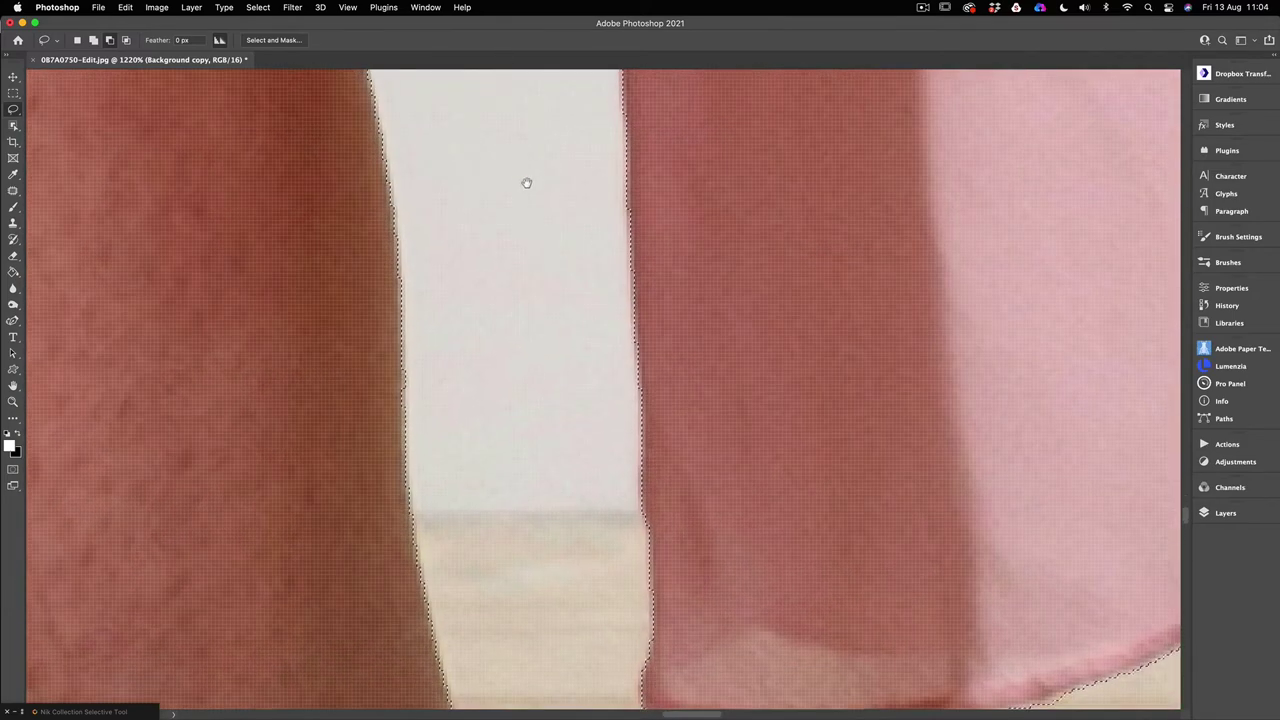
{"action": "scroll", "coordinate": [540, 166], "scroll_direction": "down", "scroll_amount": 3}
{"action": "scroll", "coordinate": [520, 210], "scroll_direction": "down", "scroll_amount": 5}
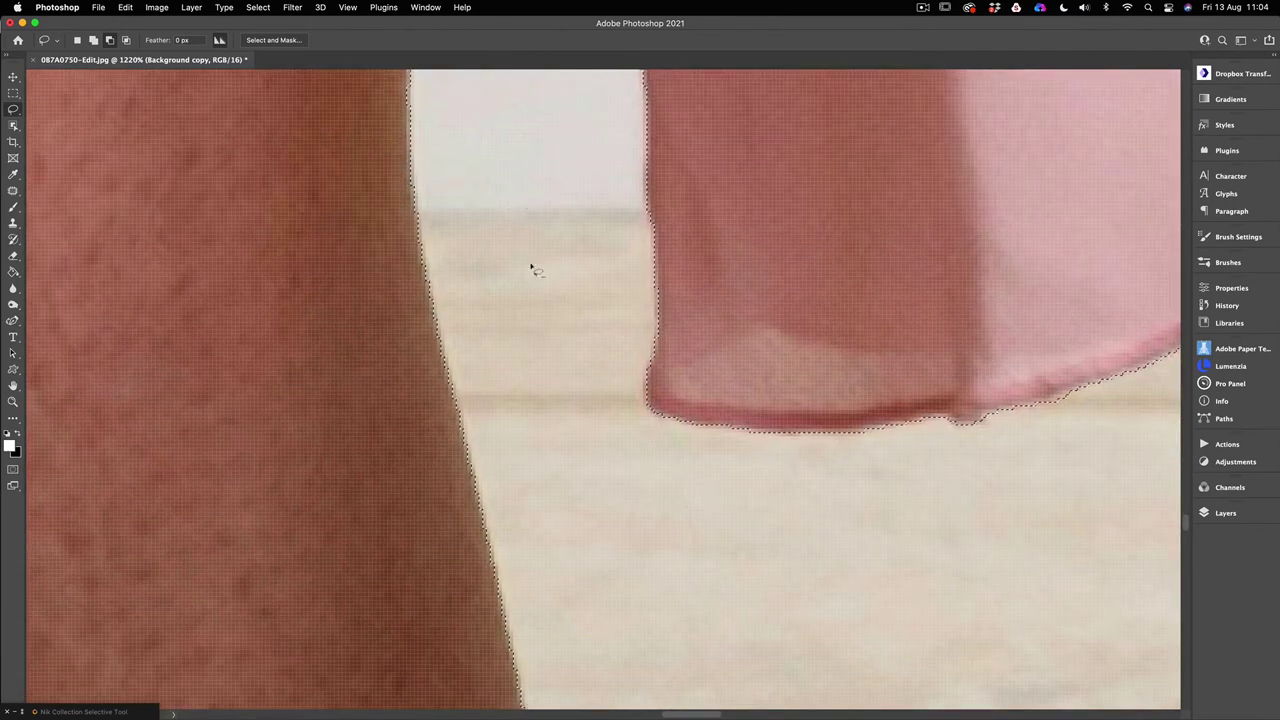
{"action": "scroll", "coordinate": [470, 200], "scroll_direction": "down", "scroll_amount": 3}
{"action": "scroll", "coordinate": [470, 200], "scroll_direction": "right", "scroll_amount": 2}
{"action": "scroll", "coordinate": [543, 420], "scroll_direction": "up", "scroll_amount": 8}
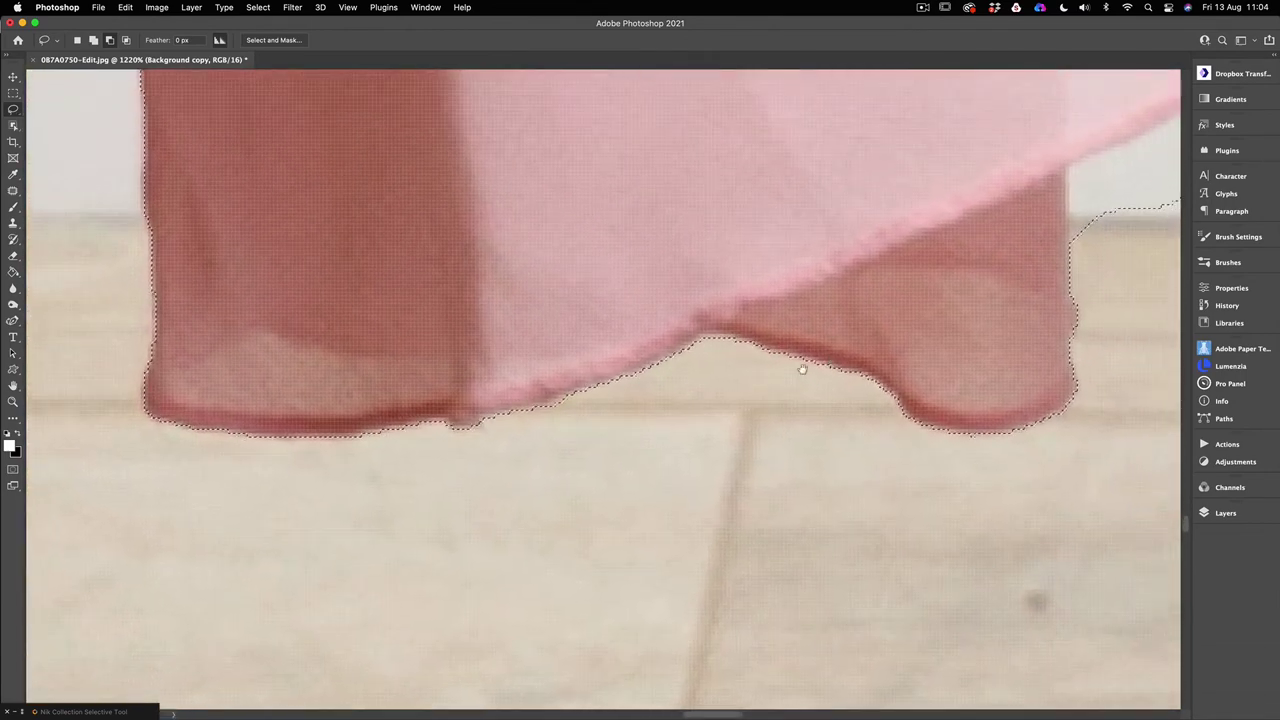
Subtract the excess wall and floor wedge below the pink hem, beside the hanging fold, from the selection with the Lasso tool.
{"action": "scroll", "coordinate": [800, 366], "scroll_direction": "right", "scroll_amount": 2}
{"action": "left_click_drag", "start_coordinate": [666, 402], "coordinate": [383, 397]}
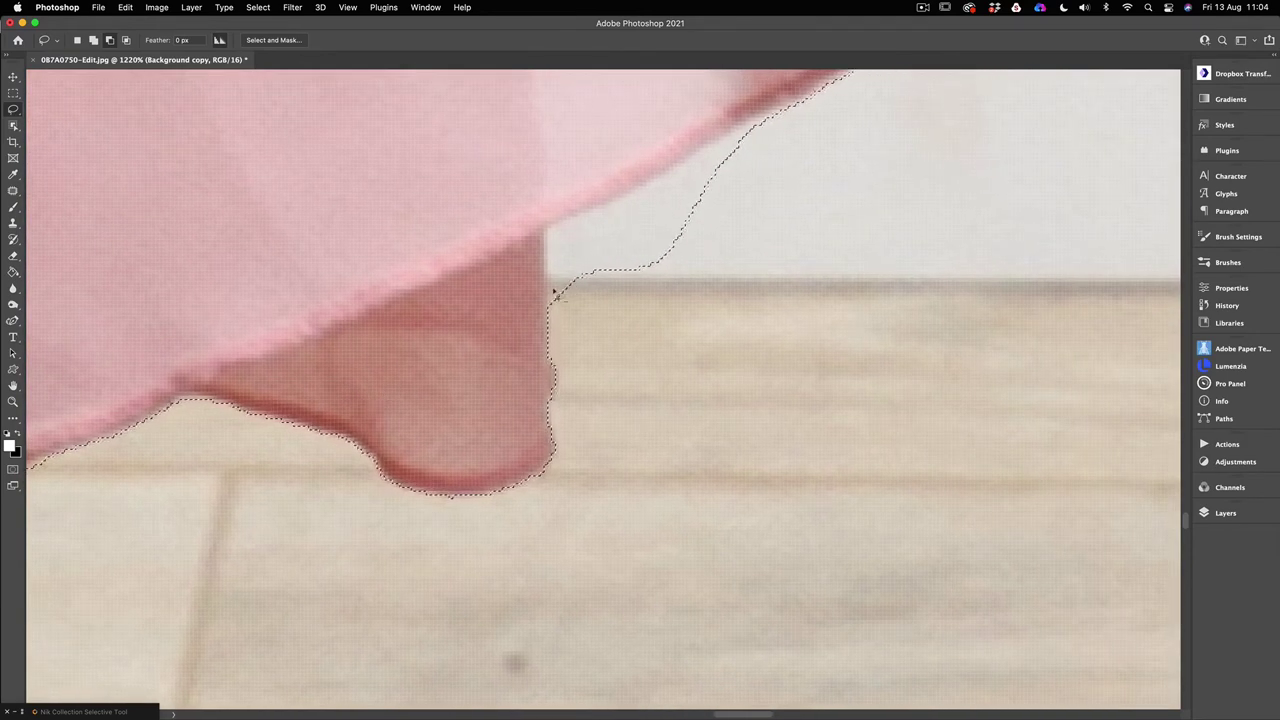
{"action": "mouse_move", "coordinate": [548, 316]}
{"action": "left_mouse_down"}
{"action": "mouse_move", "coordinate": [544, 276]}
{"action": "mouse_move", "coordinate": [891, 217]}
{"action": "mouse_move", "coordinate": [557, 237]}
{"action": "mouse_move", "coordinate": [549, 257]}
{"action": "mouse_move", "coordinate": [583, 214]}
{"action": "mouse_move", "coordinate": [691, 280]}
{"action": "mouse_move", "coordinate": [712, 190]}
{"action": "left_mouse_up"}
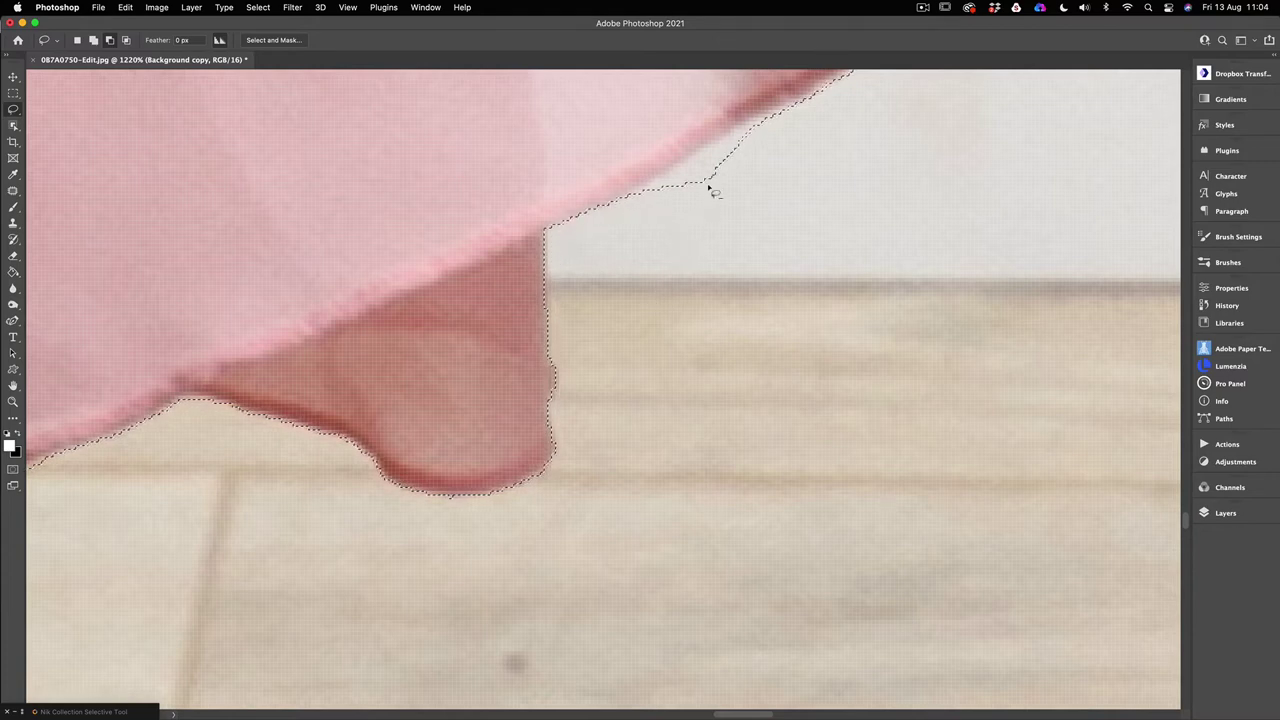
{"action": "left_click_drag", "start_coordinate": [628, 199], "coordinate": [697, 166]}
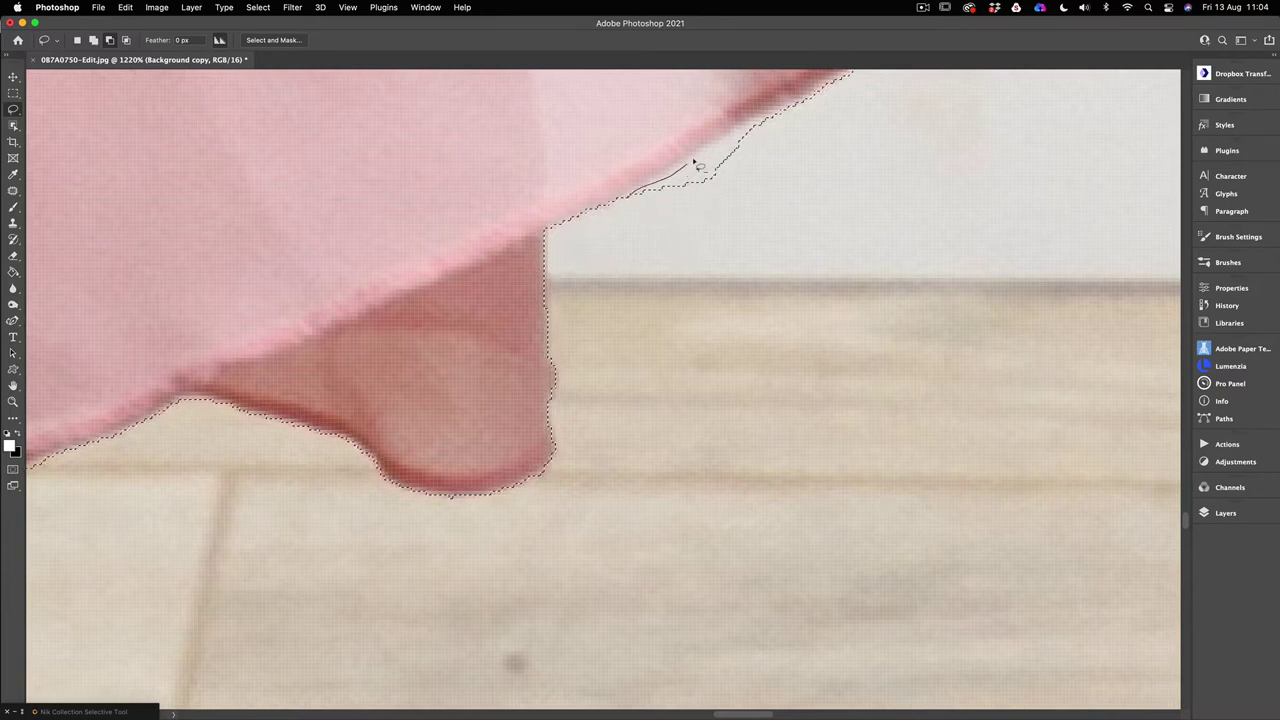
{"action": "mouse_move", "coordinate": [762, 130]}
{"action": "left_mouse_down"}
{"action": "mouse_move", "coordinate": [789, 152]}
{"action": "mouse_move", "coordinate": [734, 271]}
{"action": "left_mouse_up"}
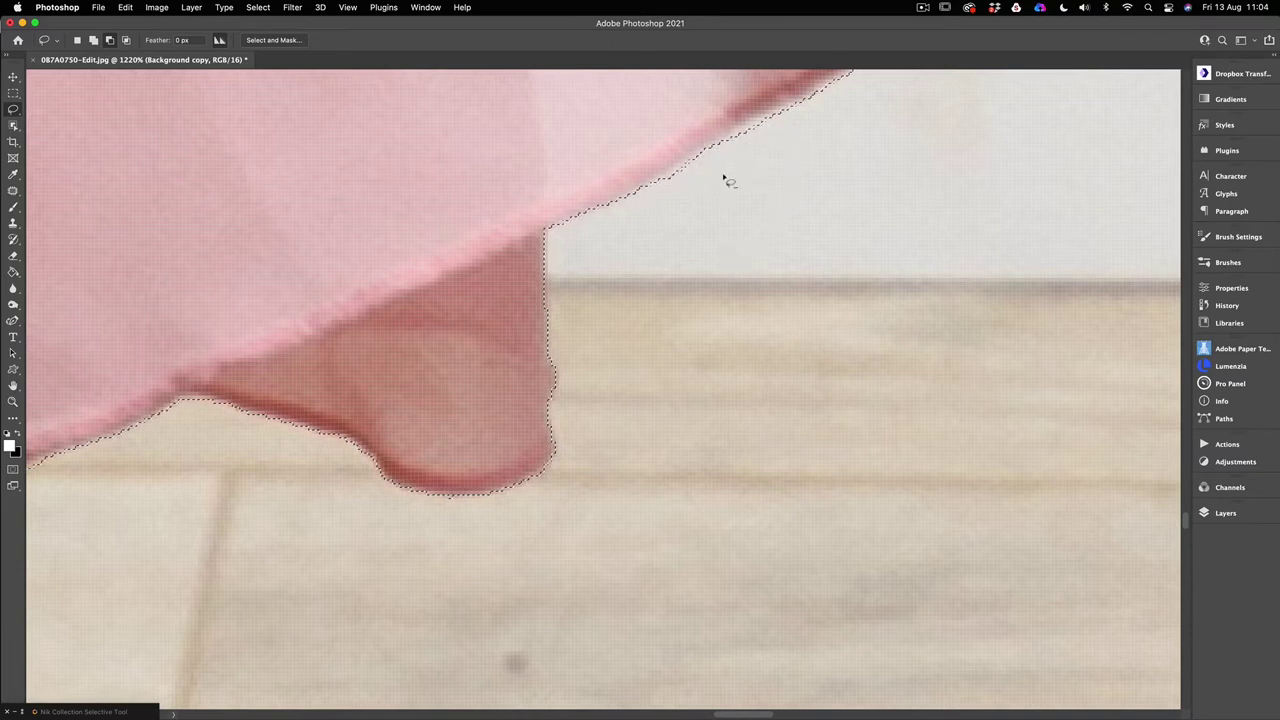
{"action": "mouse_move", "coordinate": [647, 188]}
{"action": "left_mouse_down"}
{"action": "mouse_move", "coordinate": [774, 119]}
{"action": "mouse_move", "coordinate": [803, 112]}
{"action": "mouse_move", "coordinate": [826, 141]}
{"action": "mouse_move", "coordinate": [695, 153]}
{"action": "mouse_move", "coordinate": [717, 143]}
{"action": "mouse_move", "coordinate": [726, 181]}
{"action": "mouse_move", "coordinate": [598, 258]}
{"action": "left_mouse_up"}
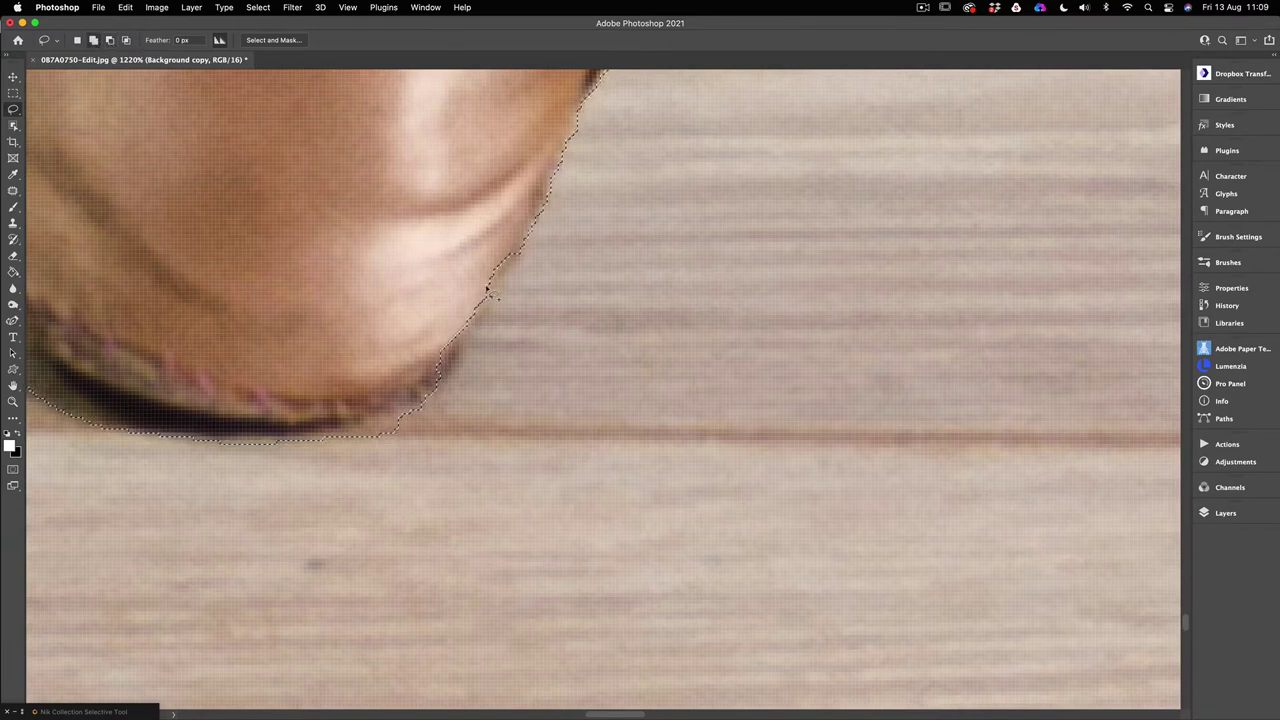
Add the missed side edge of the ballet shoe's toe to the selection and subtract the excess floor beneath the tip.
{"action": "left_click_drag", "start_coordinate": [486, 287], "coordinate": [472, 337]}
{"action": "left_click_drag", "start_coordinate": [406, 398], "coordinate": [362, 407]}
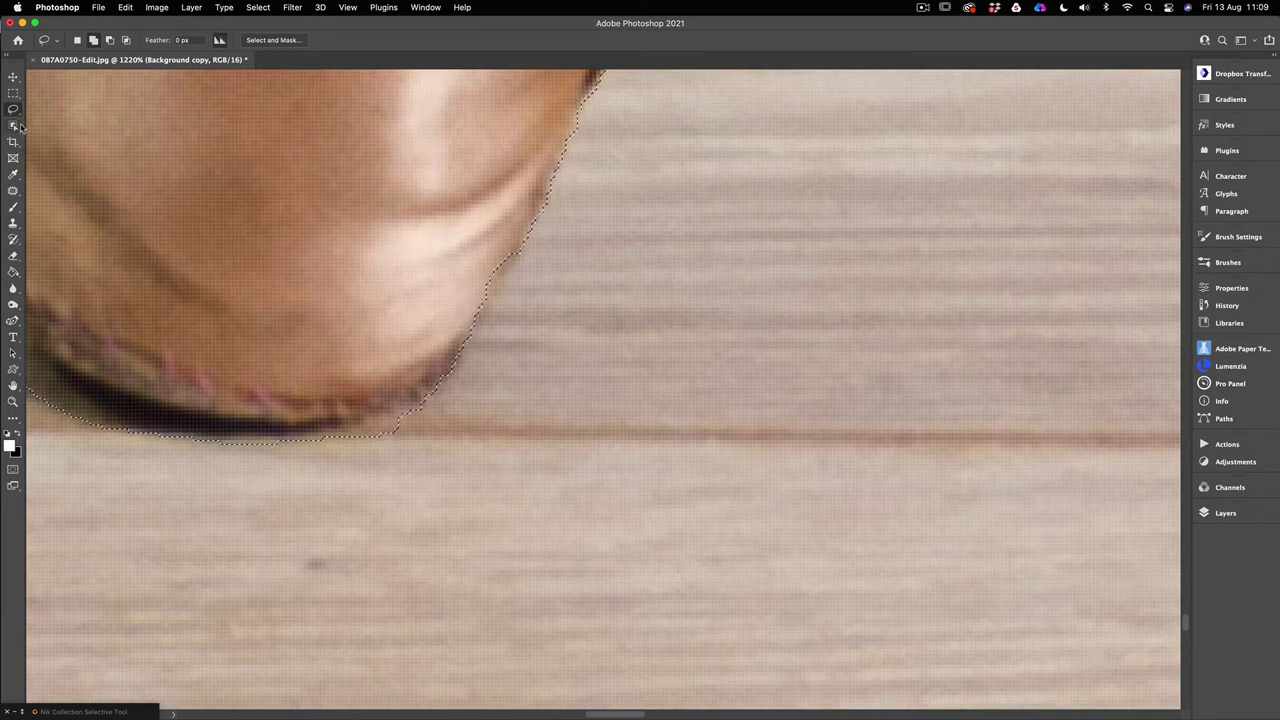
{"action": "left_click", "coordinate": [93, 40]}
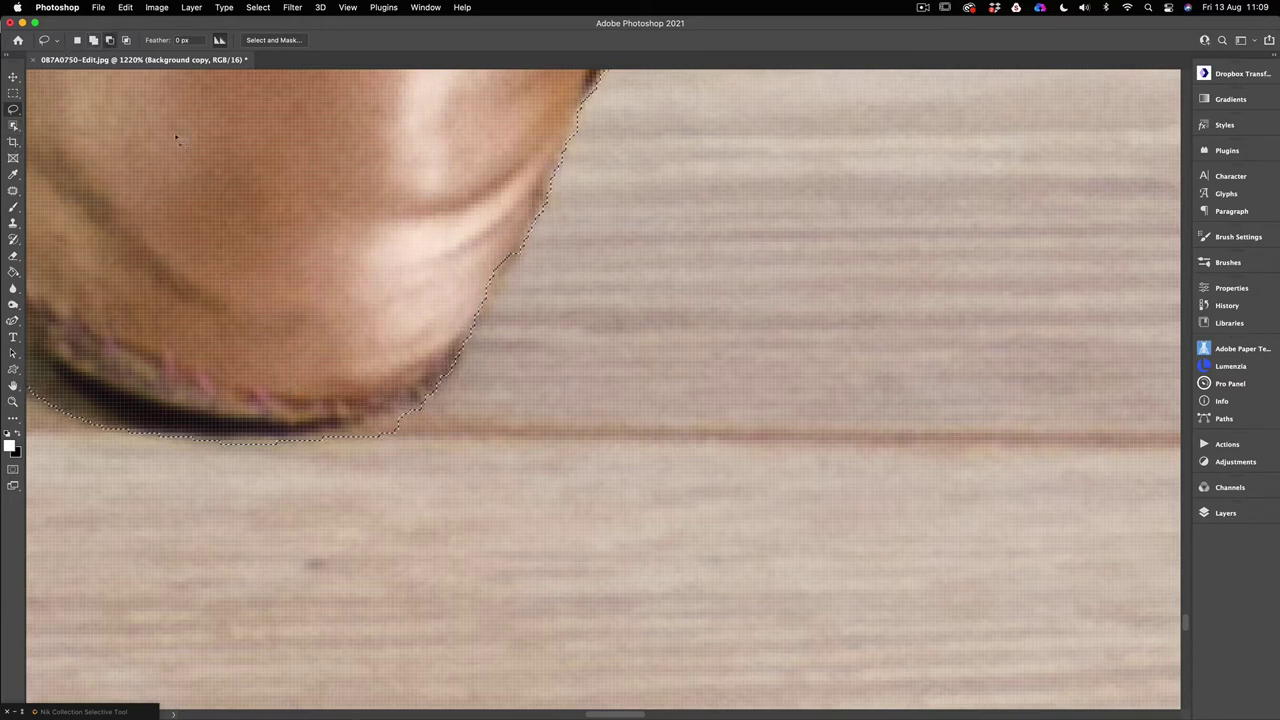
{"action": "mouse_move", "coordinate": [421, 411]}
{"action": "left_mouse_down"}
{"action": "mouse_move", "coordinate": [352, 439]}
{"action": "mouse_move", "coordinate": [486, 419]}
{"action": "left_mouse_up"}
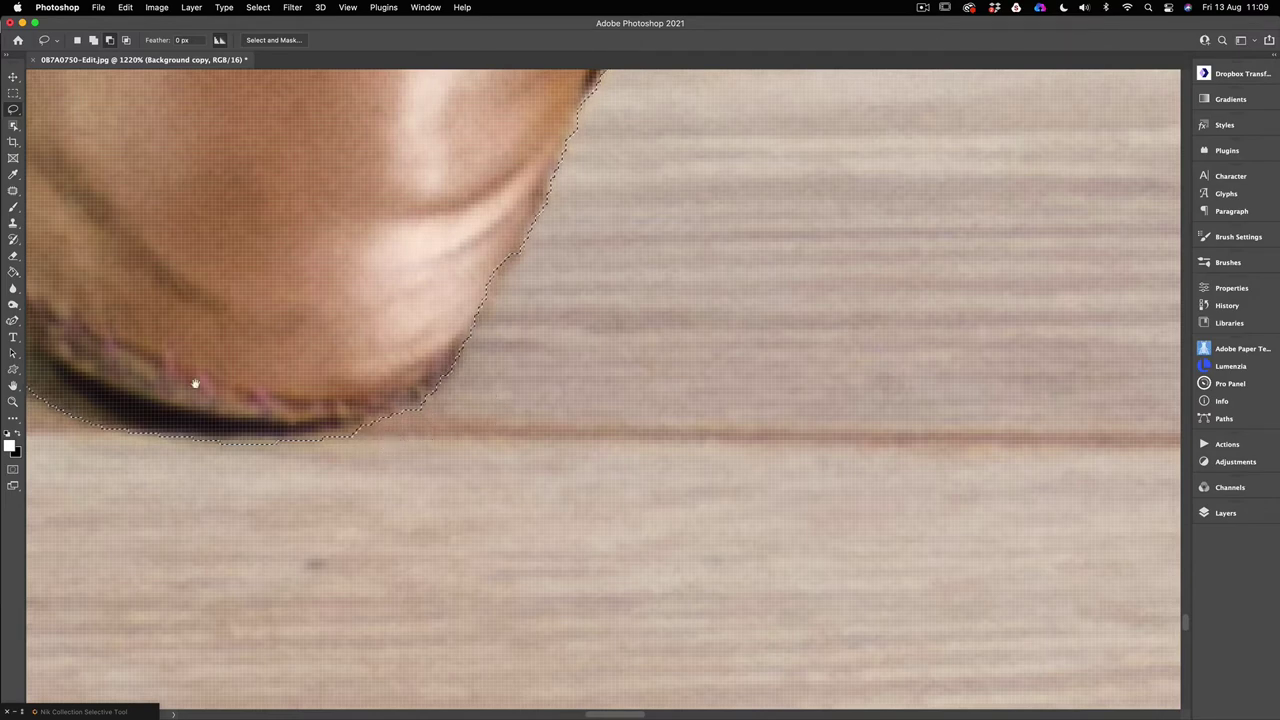
{"action": "left_click_drag", "start_coordinate": [234, 363], "coordinate": [559, 376]}
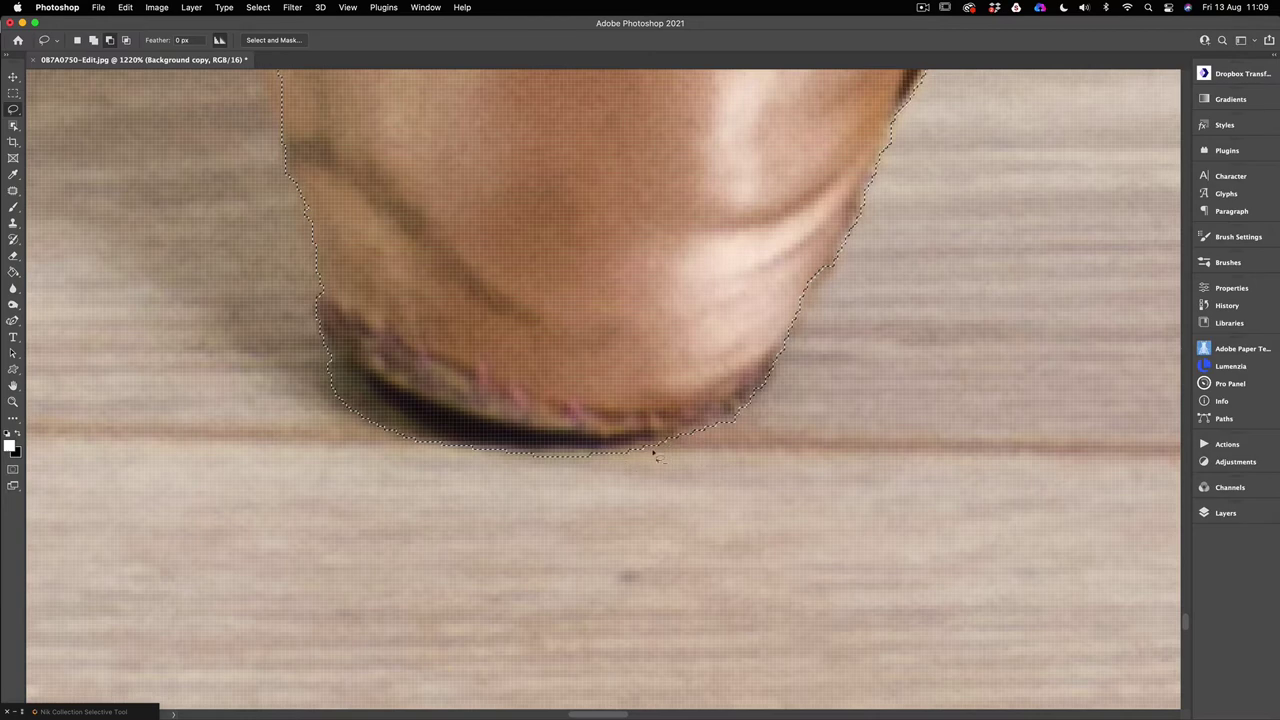
{"action": "left_click_drag", "start_coordinate": [770, 484], "coordinate": [776, 436]}
Add the missed slivers along the shaded side of the ballet shoe to the selection with the Lasso tool.
{"action": "left_click", "coordinate": [94, 43]}
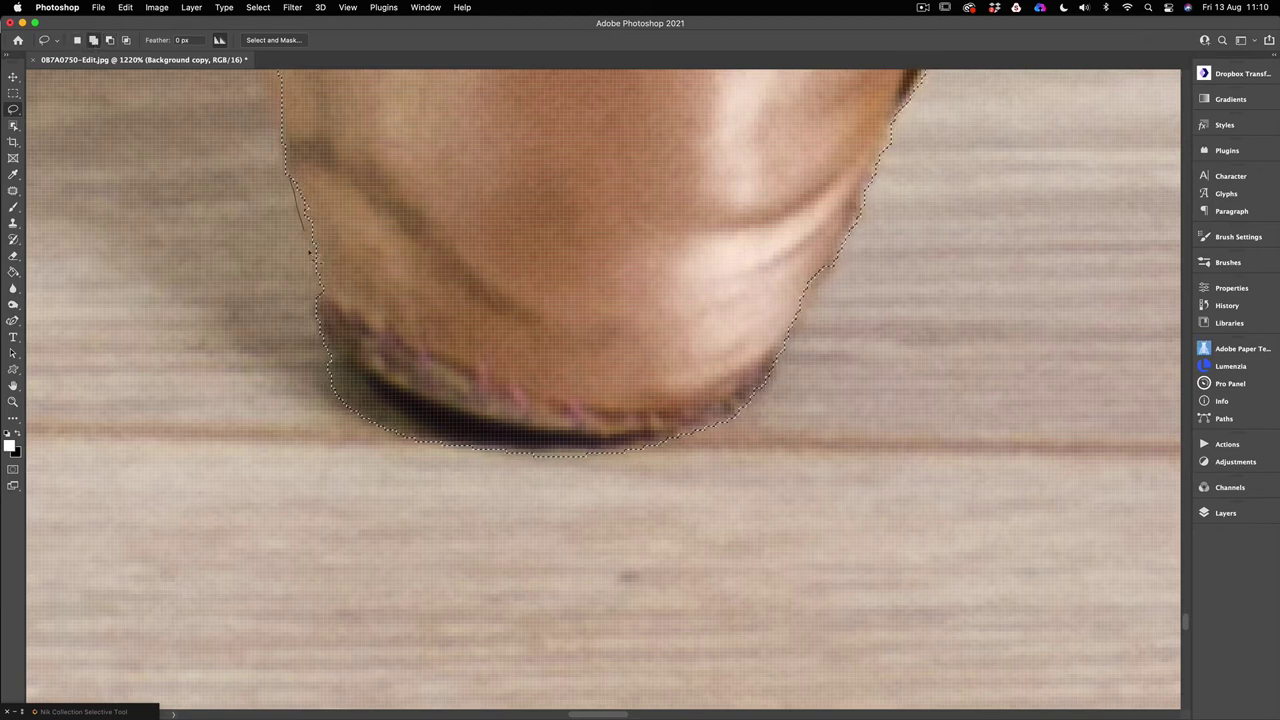
{"action": "left_click_drag", "start_coordinate": [470, 232], "coordinate": [468, 234]}
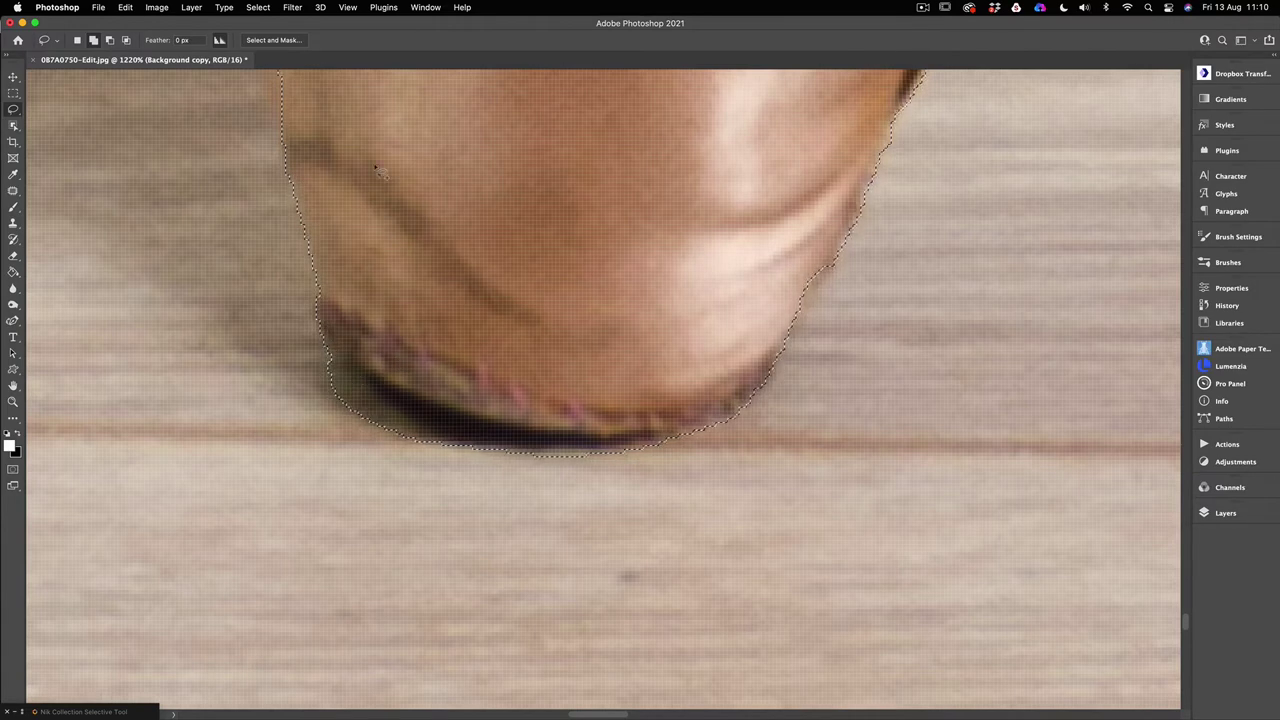
{"action": "left_click_drag", "start_coordinate": [378, 168], "coordinate": [734, 449]}
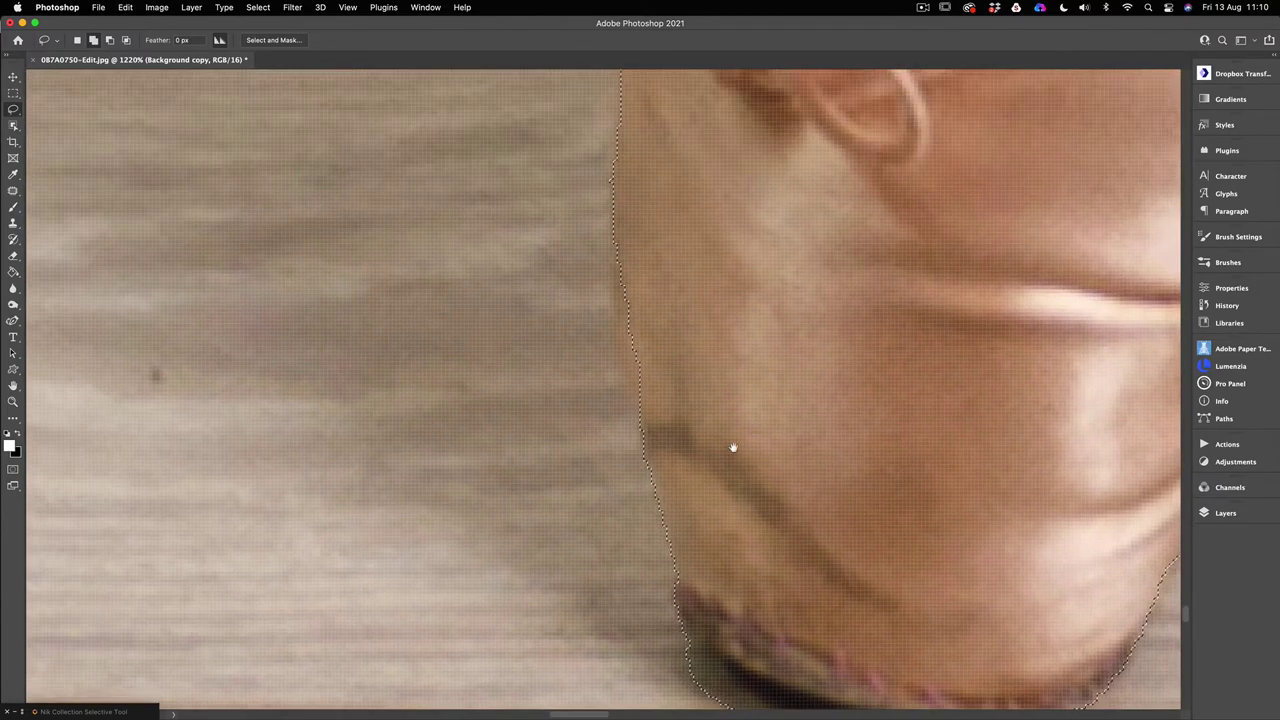
{"action": "mouse_move", "coordinate": [613, 256]}
{"action": "left_mouse_down"}
{"action": "mouse_move", "coordinate": [633, 449]}
{"action": "mouse_move", "coordinate": [688, 458]}
{"action": "left_mouse_up"}
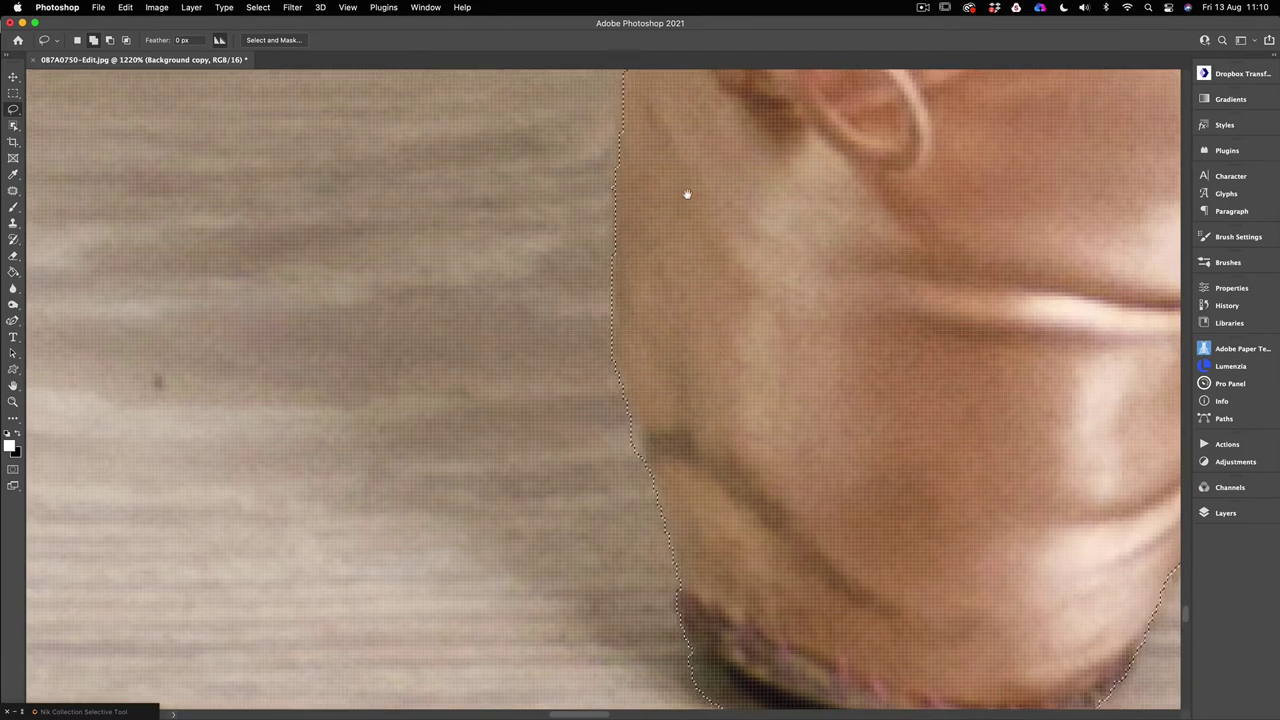
Add the shoe's protruding drawstring loop and the missed patches where it meets the shoe to the selection.
{"action": "left_click_drag", "start_coordinate": [686, 194], "coordinate": [676, 438]}
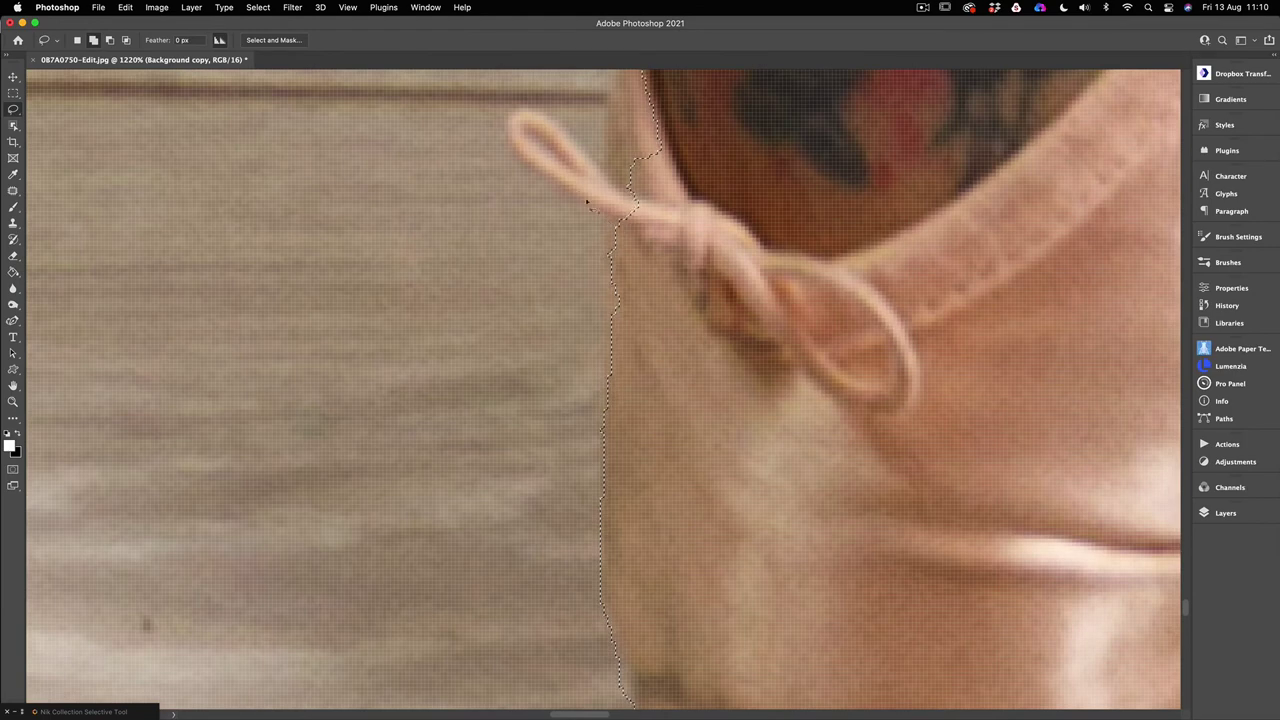
{"action": "mouse_move", "coordinate": [508, 117]}
{"action": "left_mouse_down"}
{"action": "mouse_move", "coordinate": [515, 153]}
{"action": "mouse_move", "coordinate": [567, 197]}
{"action": "mouse_move", "coordinate": [514, 123]}
{"action": "mouse_move", "coordinate": [555, 126]}
{"action": "mouse_move", "coordinate": [573, 146]}
{"action": "left_mouse_up"}
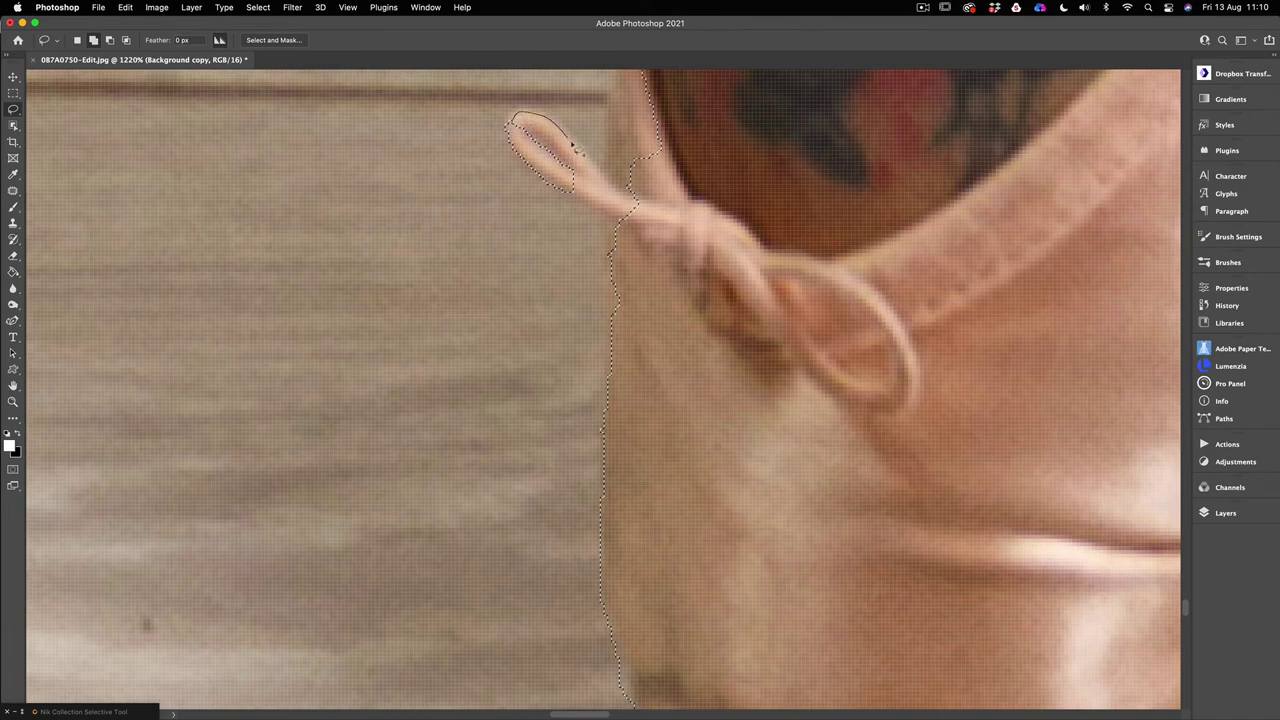
{"action": "mouse_move", "coordinate": [617, 197]}
{"action": "left_mouse_down"}
{"action": "mouse_move", "coordinate": [565, 192]}
{"action": "mouse_move", "coordinate": [610, 214]}
{"action": "mouse_move", "coordinate": [616, 272]}
{"action": "mouse_move", "coordinate": [607, 247]}
{"action": "left_mouse_up"}
{"action": "left_click_drag", "start_coordinate": [670, 291], "coordinate": [665, 285]}
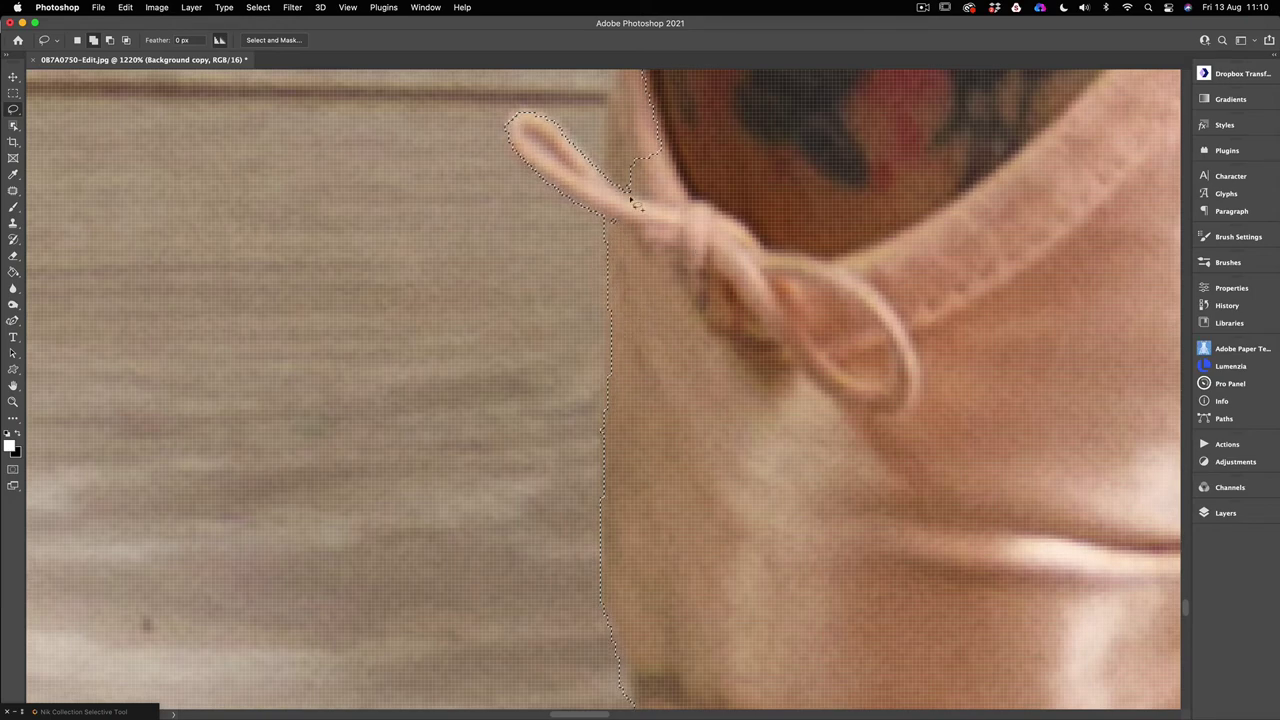
{"action": "mouse_move", "coordinate": [606, 171]}
{"action": "left_mouse_down"}
{"action": "mouse_move", "coordinate": [639, 113]}
{"action": "mouse_move", "coordinate": [696, 110]}
{"action": "mouse_move", "coordinate": [677, 257]}
{"action": "left_mouse_up"}
Add the missed shoe edge beside the tattooed foot, from above the rim down to the drawstring loop, to the selection.
{"action": "left_click_drag", "start_coordinate": [680, 143], "coordinate": [686, 328]}
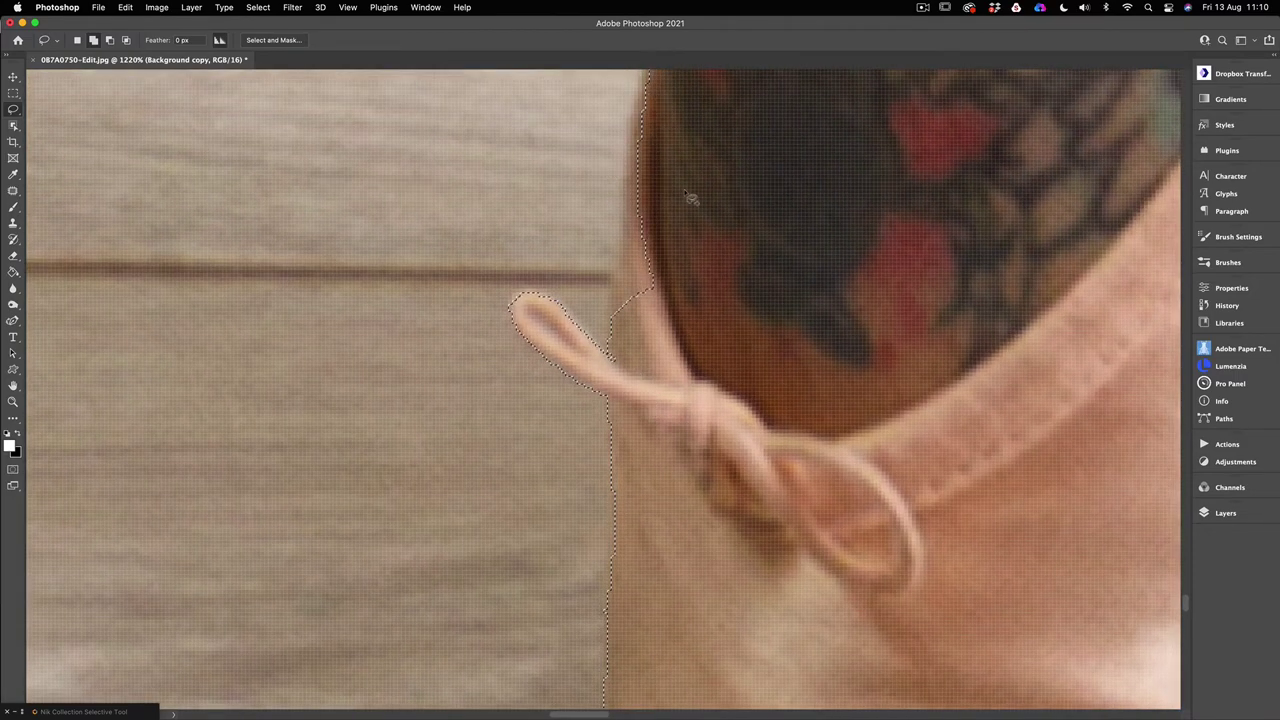
{"action": "left_click_drag", "start_coordinate": [678, 155], "coordinate": [745, 320]}
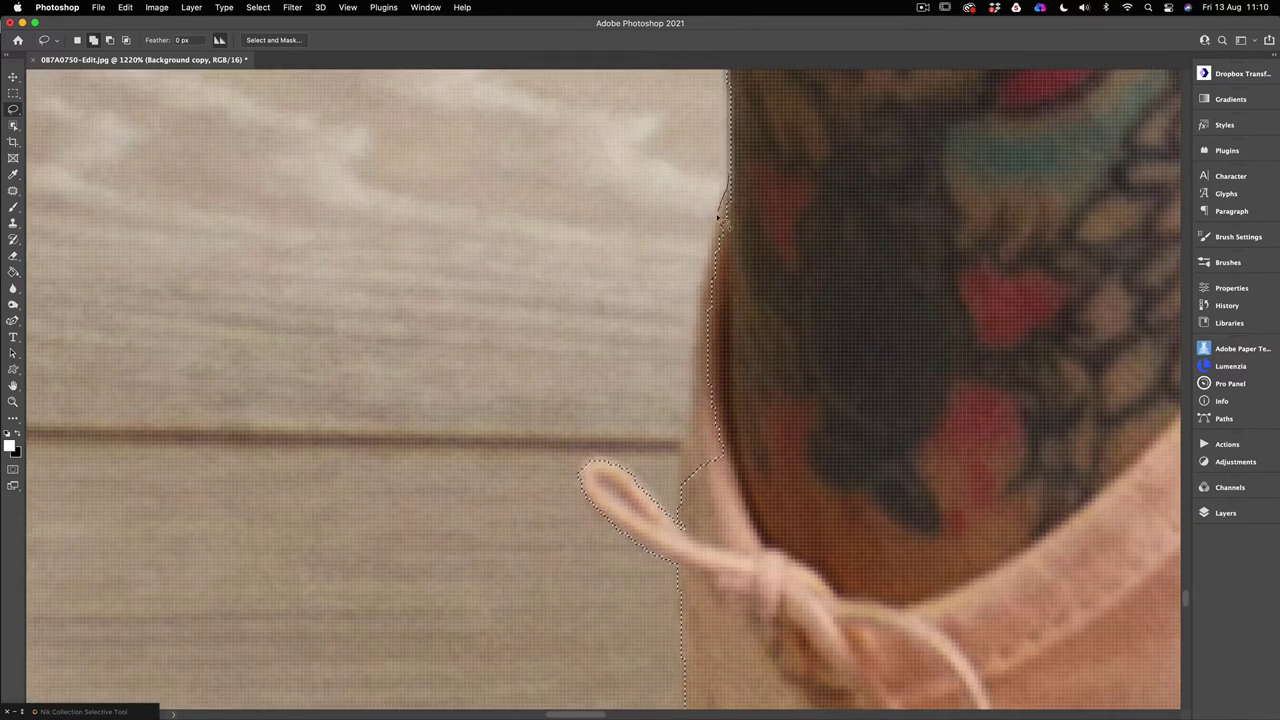
{"action": "mouse_move", "coordinate": [720, 240]}
{"action": "left_mouse_down"}
{"action": "mouse_move", "coordinate": [826, 297]}
{"action": "mouse_move", "coordinate": [737, 249]}
{"action": "mouse_move", "coordinate": [718, 218]}
{"action": "left_mouse_up"}
{"action": "mouse_move", "coordinate": [786, 283]}
{"action": "left_mouse_down"}
{"action": "mouse_move", "coordinate": [828, 263]}
{"action": "mouse_move", "coordinate": [705, 259]}
{"action": "left_mouse_up"}
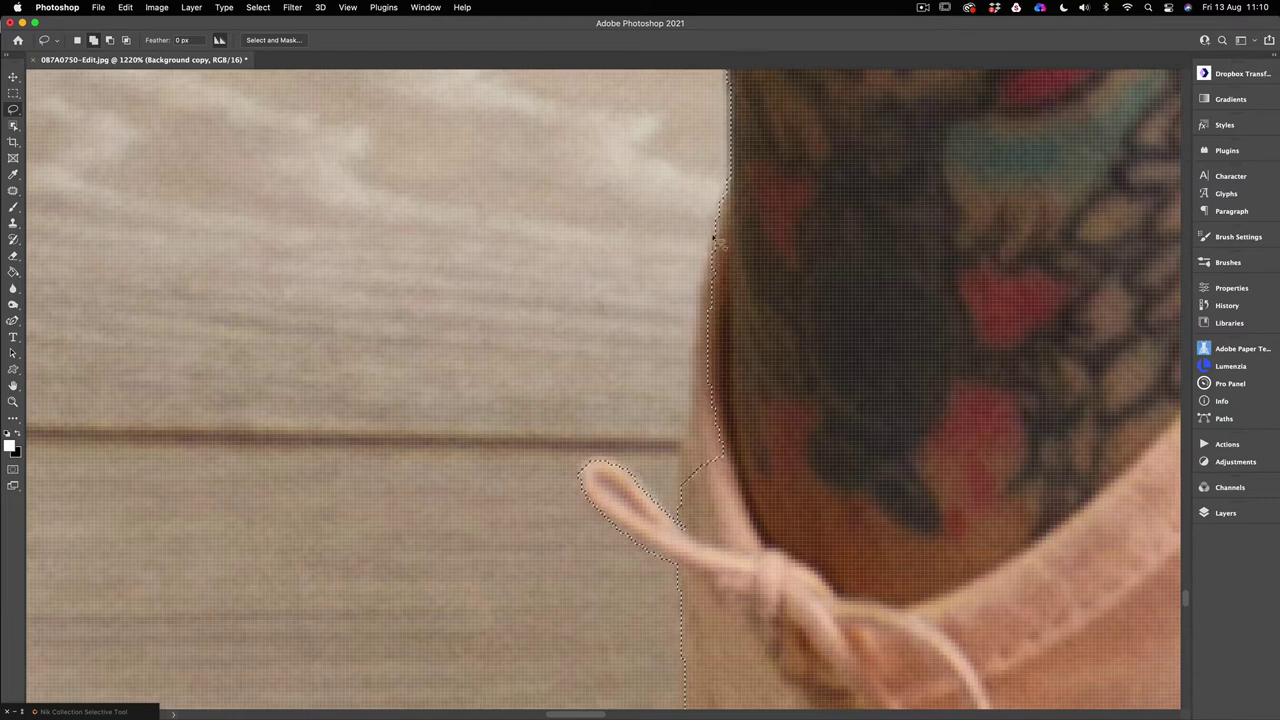
{"action": "mouse_move", "coordinate": [760, 313]}
{"action": "left_mouse_down"}
{"action": "mouse_move", "coordinate": [708, 287]}
{"action": "mouse_move", "coordinate": [692, 404]}
{"action": "left_mouse_up"}
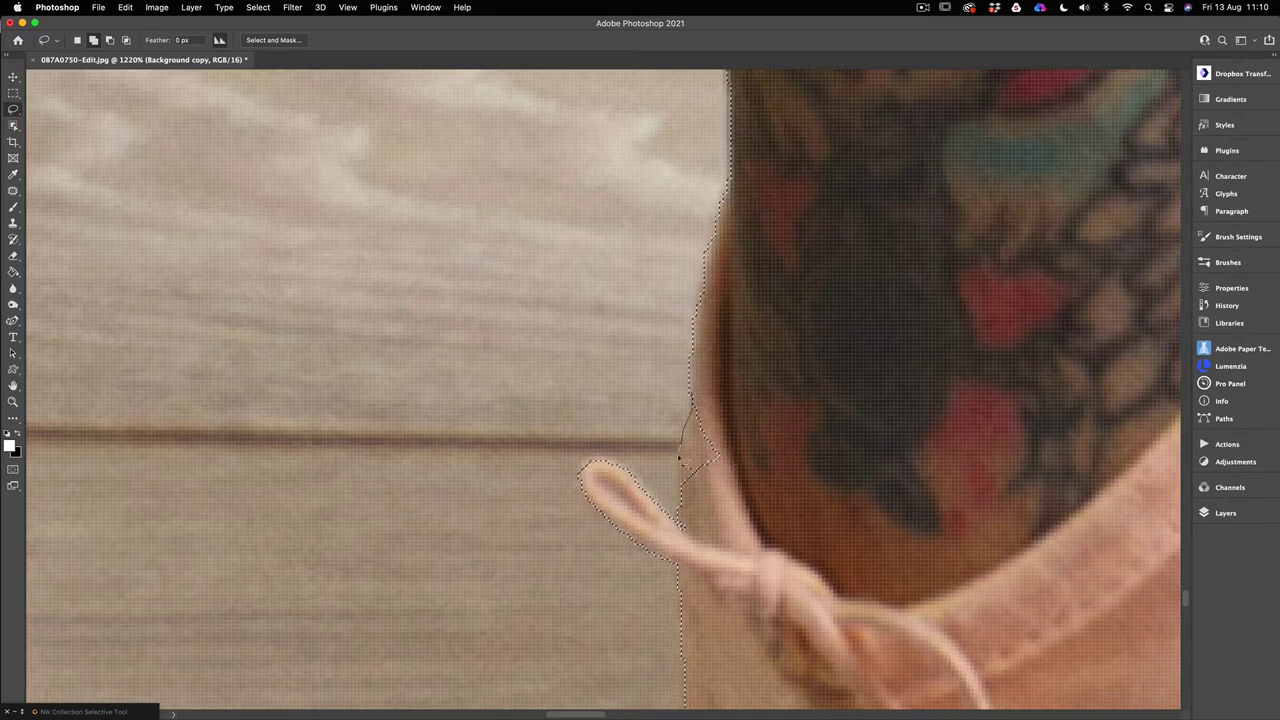
{"action": "mouse_move", "coordinate": [795, 433]}
{"action": "left_mouse_down"}
{"action": "mouse_move", "coordinate": [691, 396]}
{"action": "mouse_move", "coordinate": [717, 530]}
{"action": "left_mouse_up"}
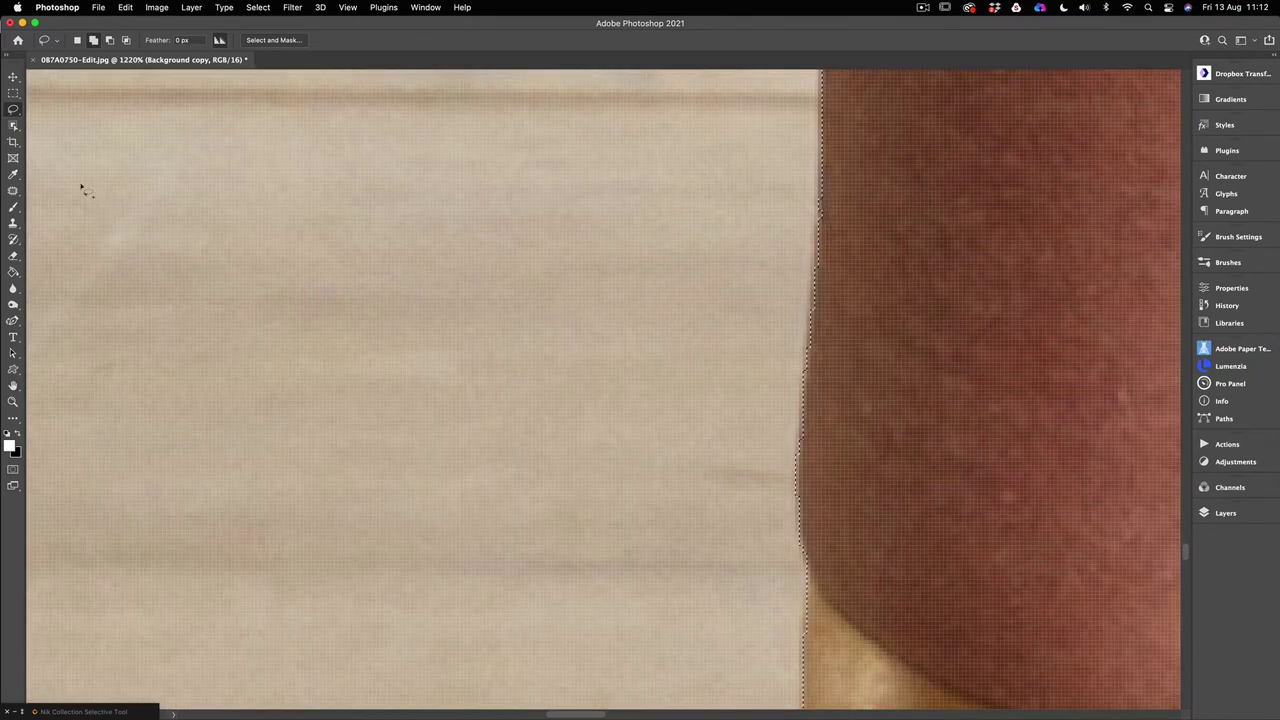
Fit the whole image on screen and display the document's layers.
{"action": "double_click", "coordinate": [14, 384]}
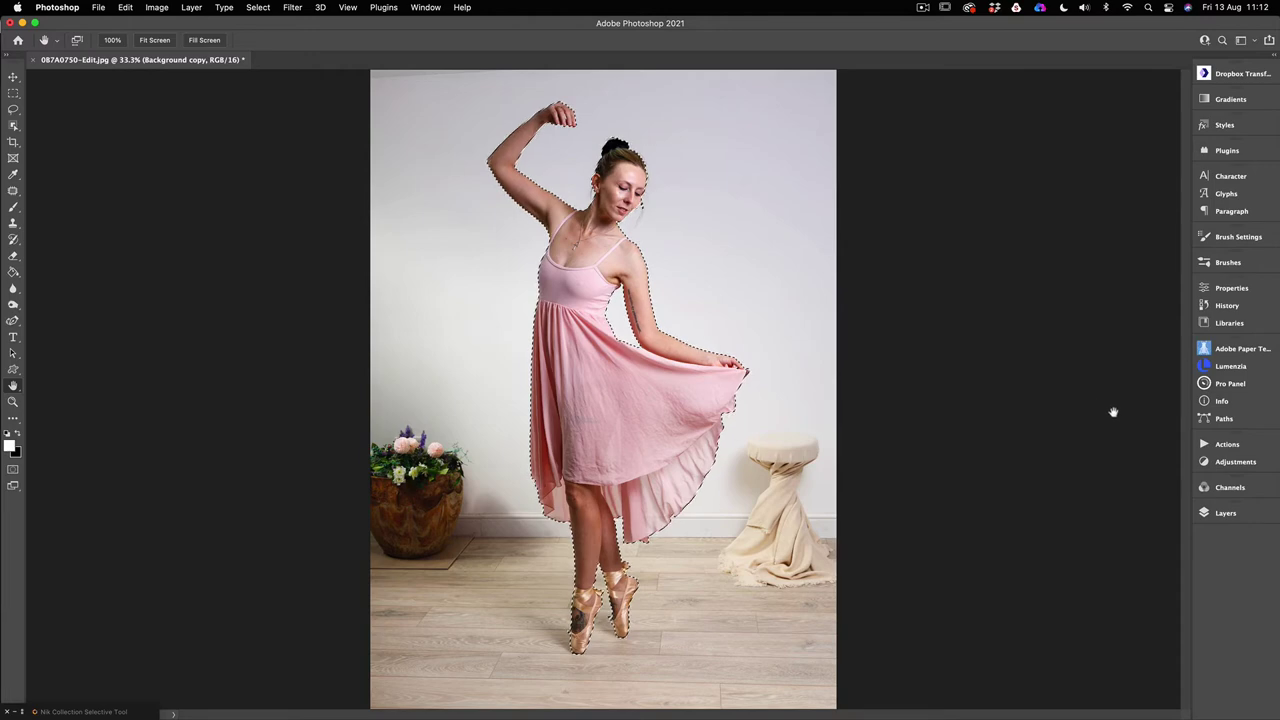
{"action": "left_click", "coordinate": [1205, 513]}
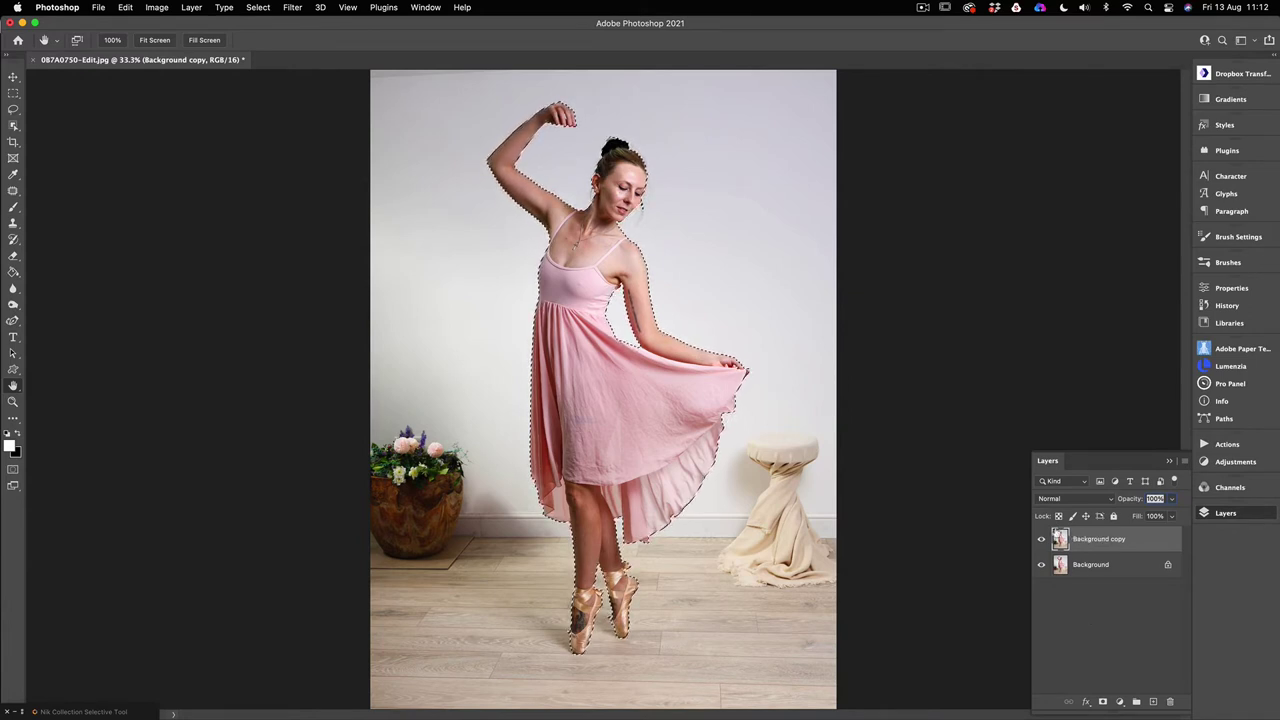
Add a layer mask from the dancer selection to the Background copy layer and check the cutout with the Background layer briefly hidden.
{"action": "left_click", "coordinate": [1102, 702]}
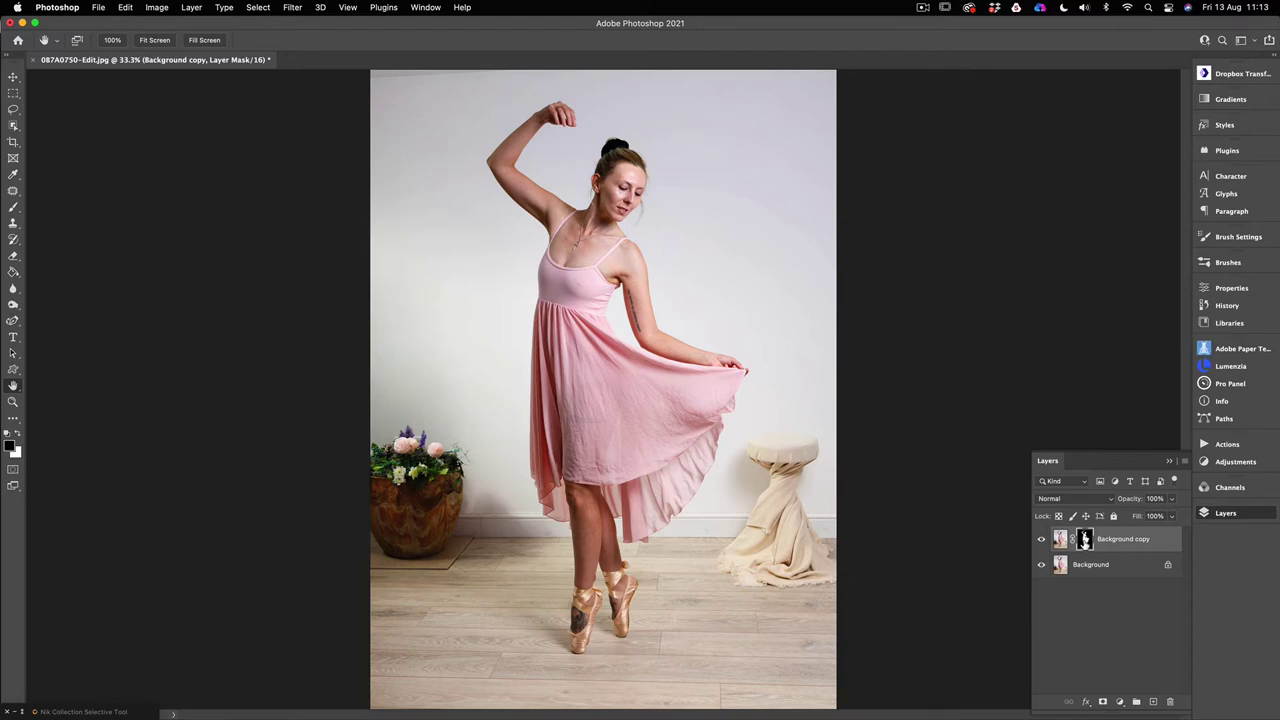
{"action": "left_click", "coordinate": [1040, 565]}
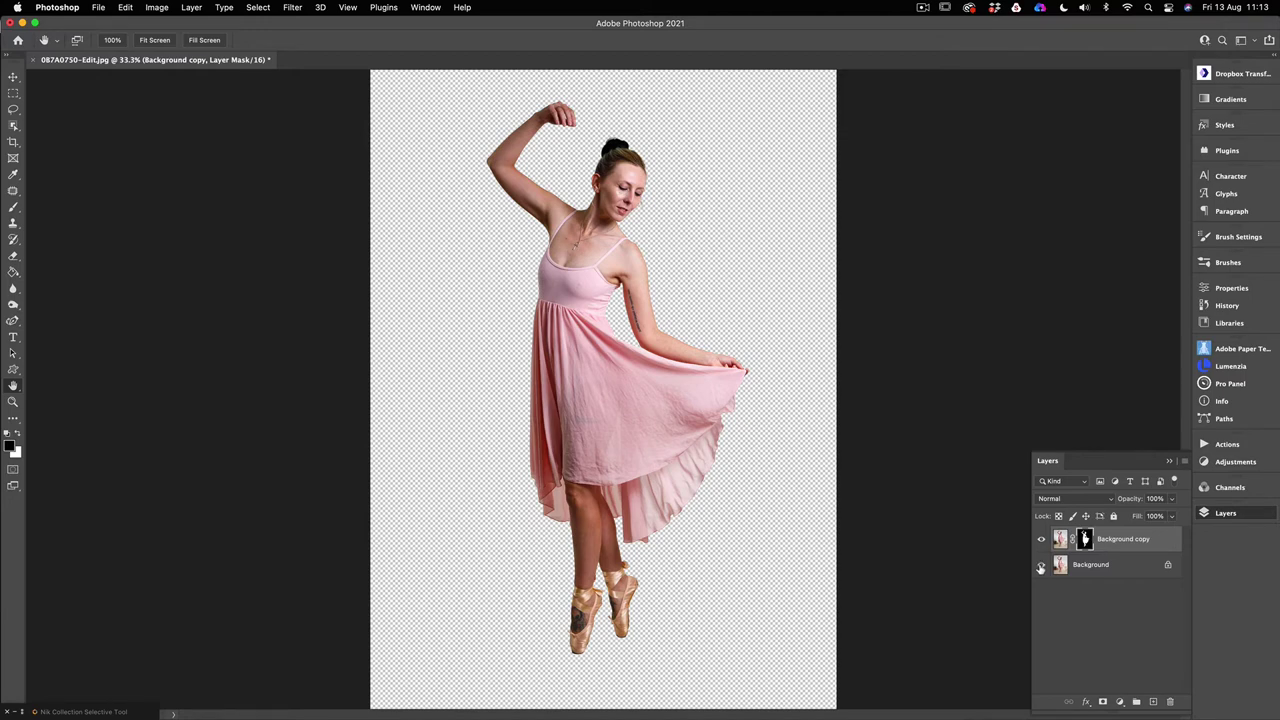
{"action": "left_click", "coordinate": [1040, 565]}
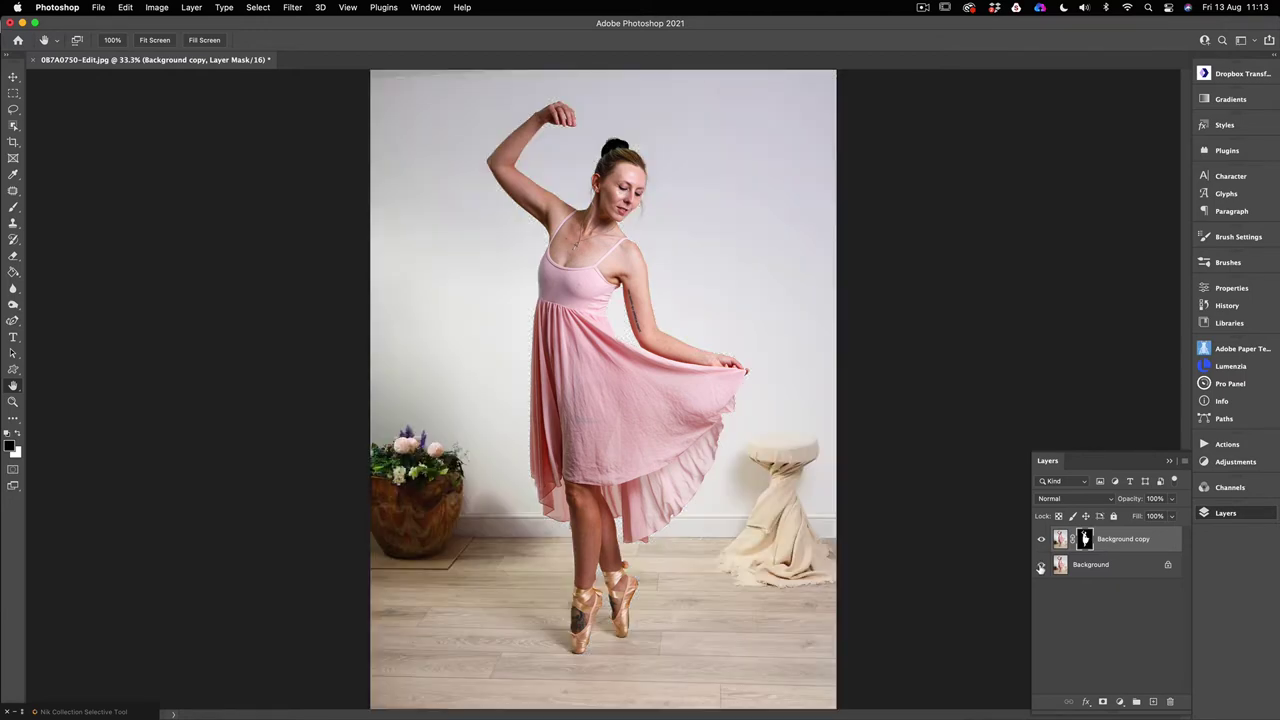
Make the Background layer active and open pink texture.jpg from the Ballet Shoot Files folder in Dropbox.
{"action": "left_click", "coordinate": [1128, 540]}
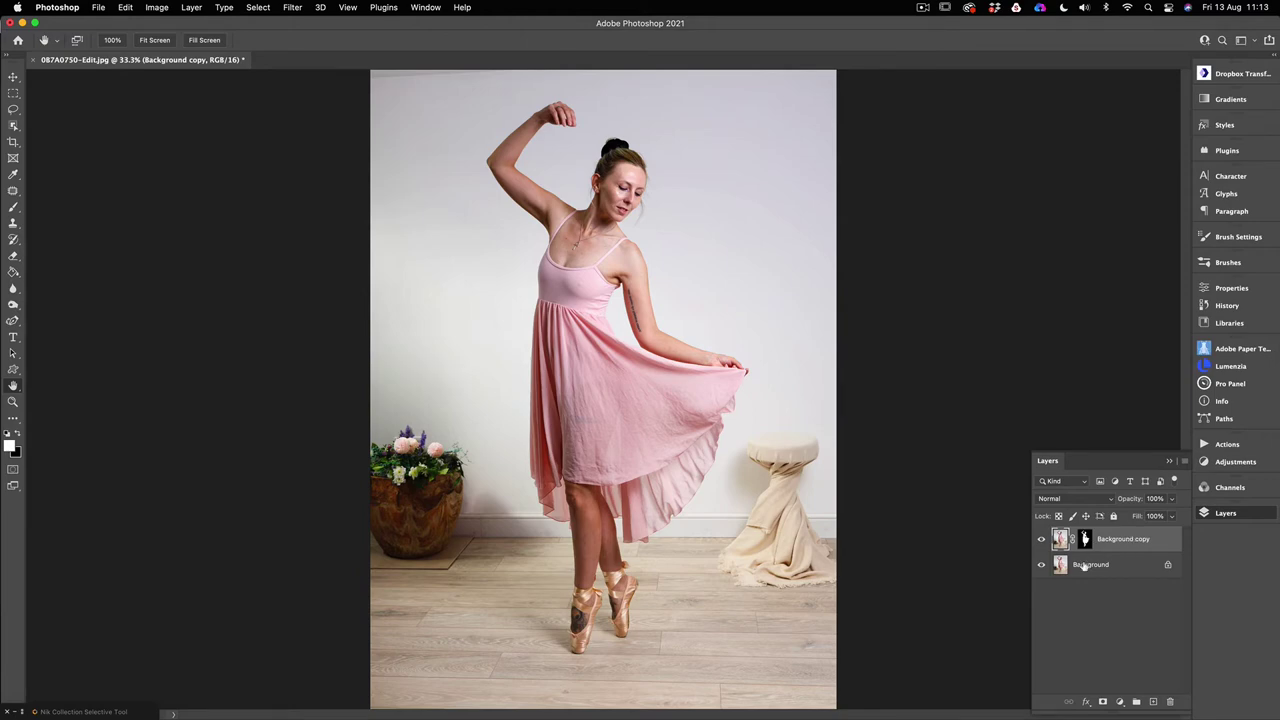
{"action": "left_click", "coordinate": [1087, 566]}
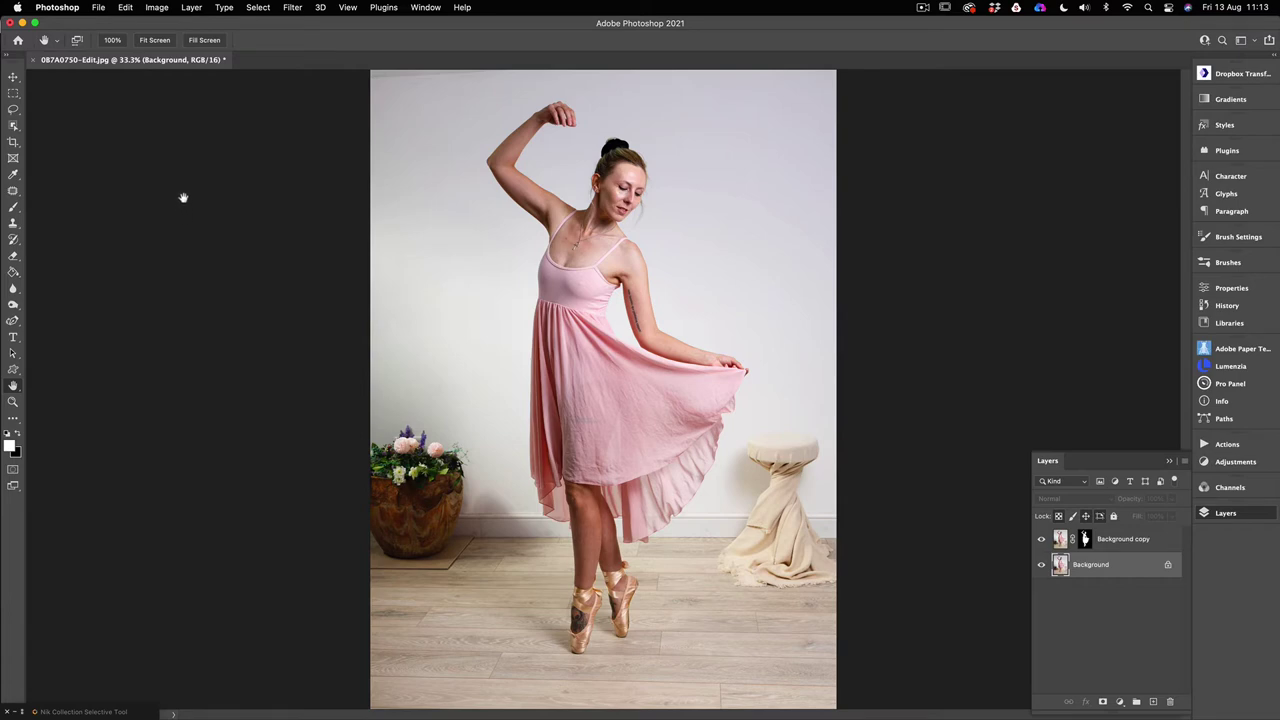
{"action": "left_click", "coordinate": [98, 8]}
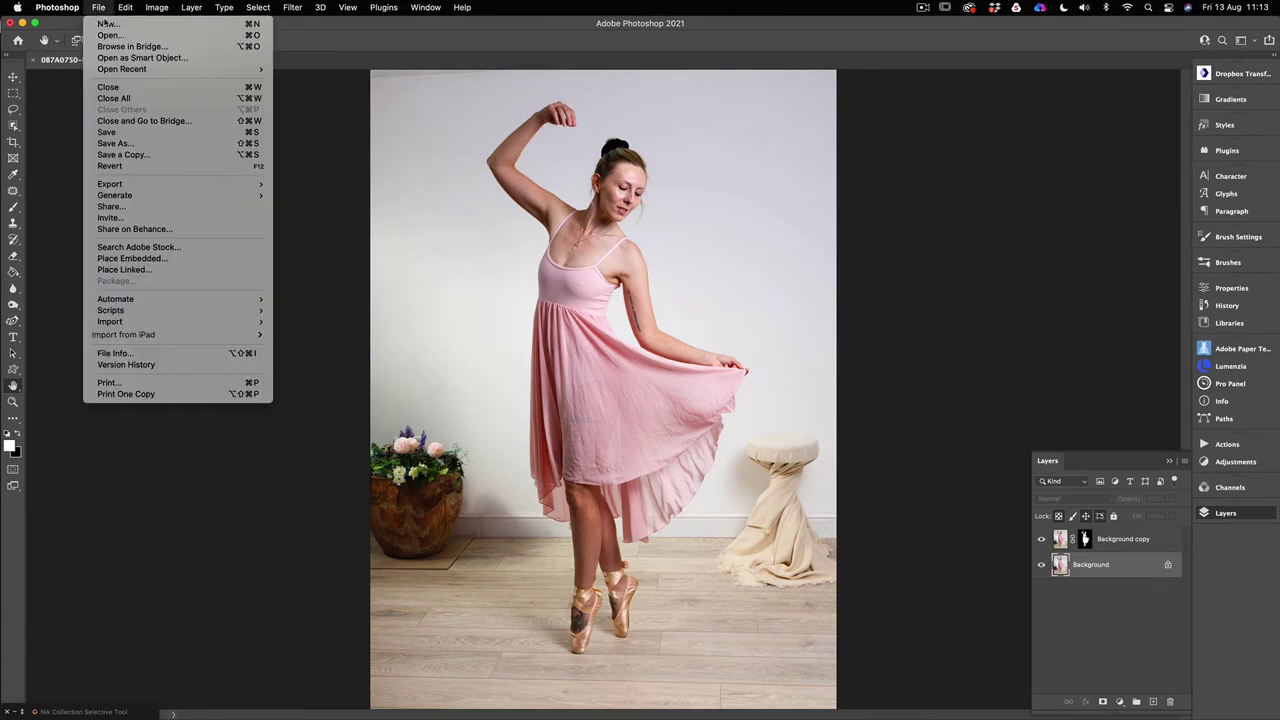
{"action": "left_click", "coordinate": [110, 35]}
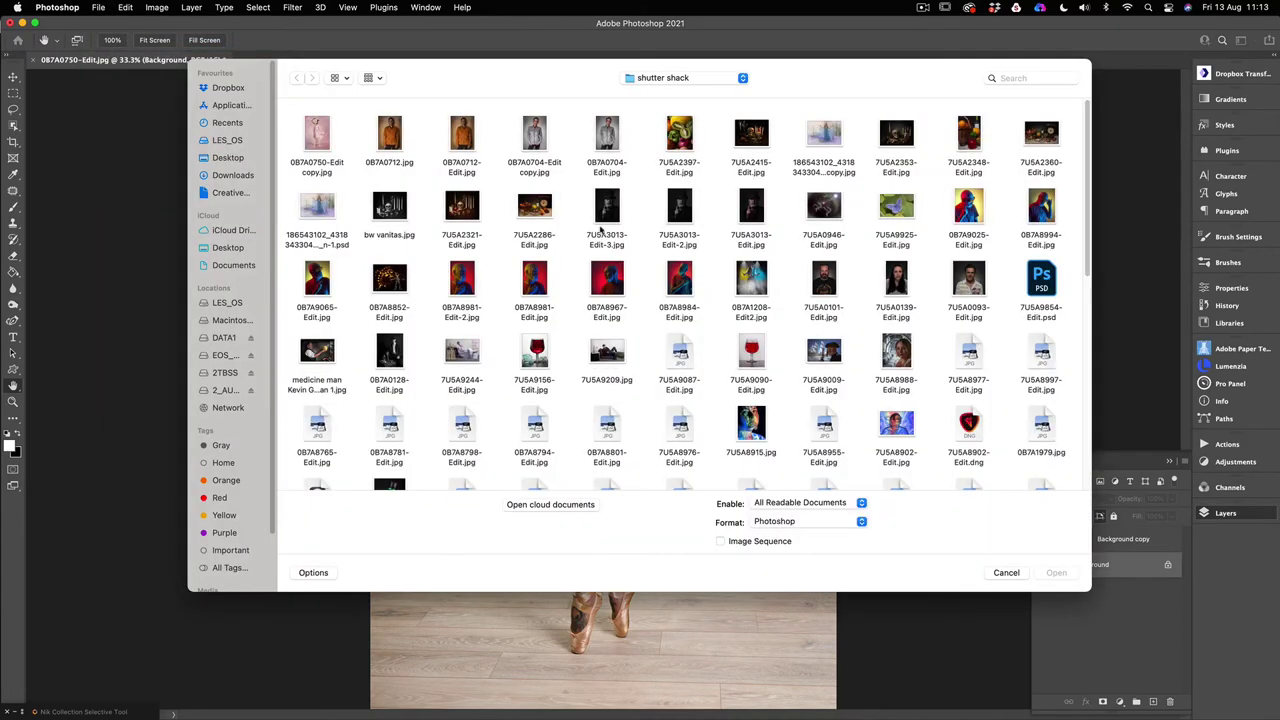
{"action": "left_click", "coordinate": [692, 82]}
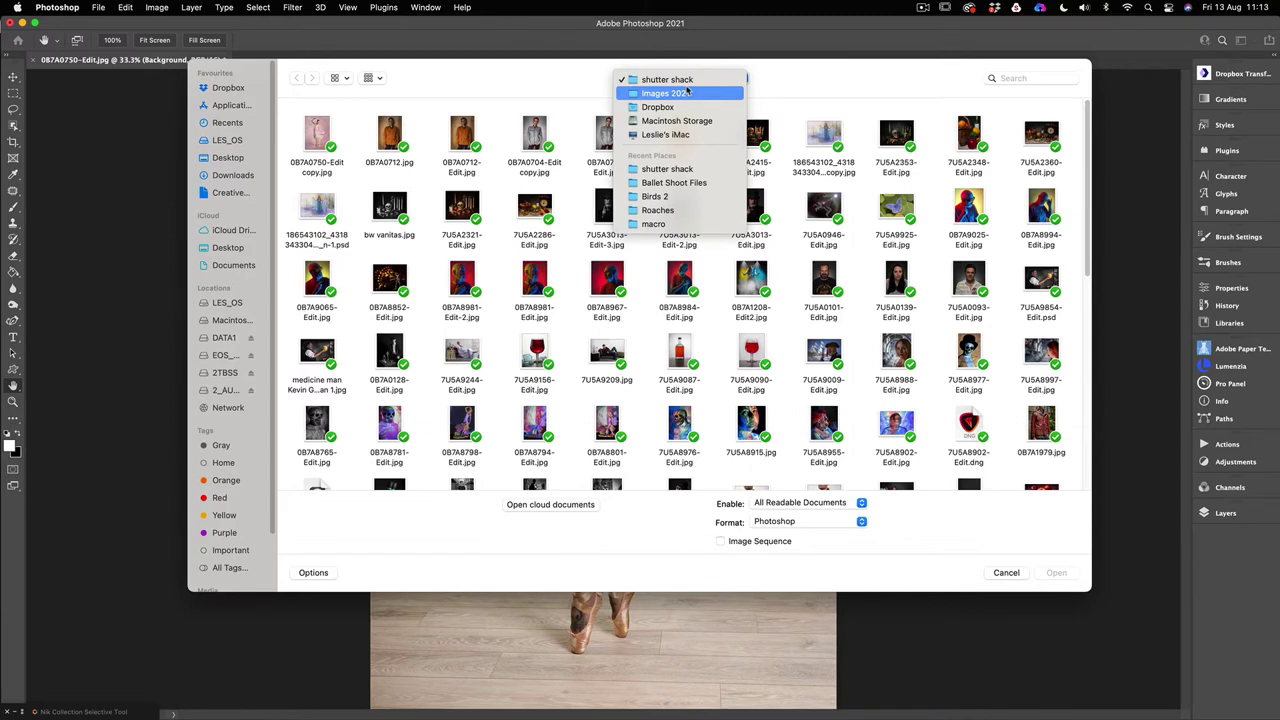
{"action": "left_click", "coordinate": [659, 107]}
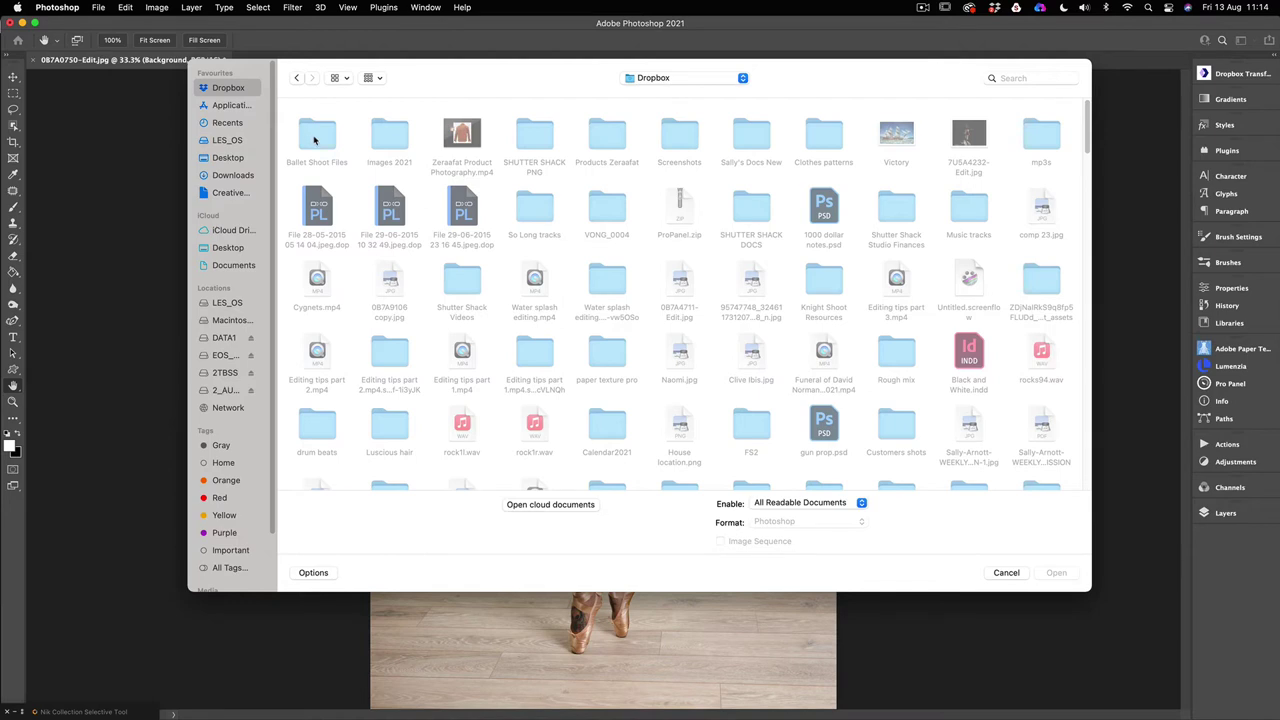
{"action": "double_click", "coordinate": [309, 137]}
{"action": "left_click", "coordinate": [314, 135]}
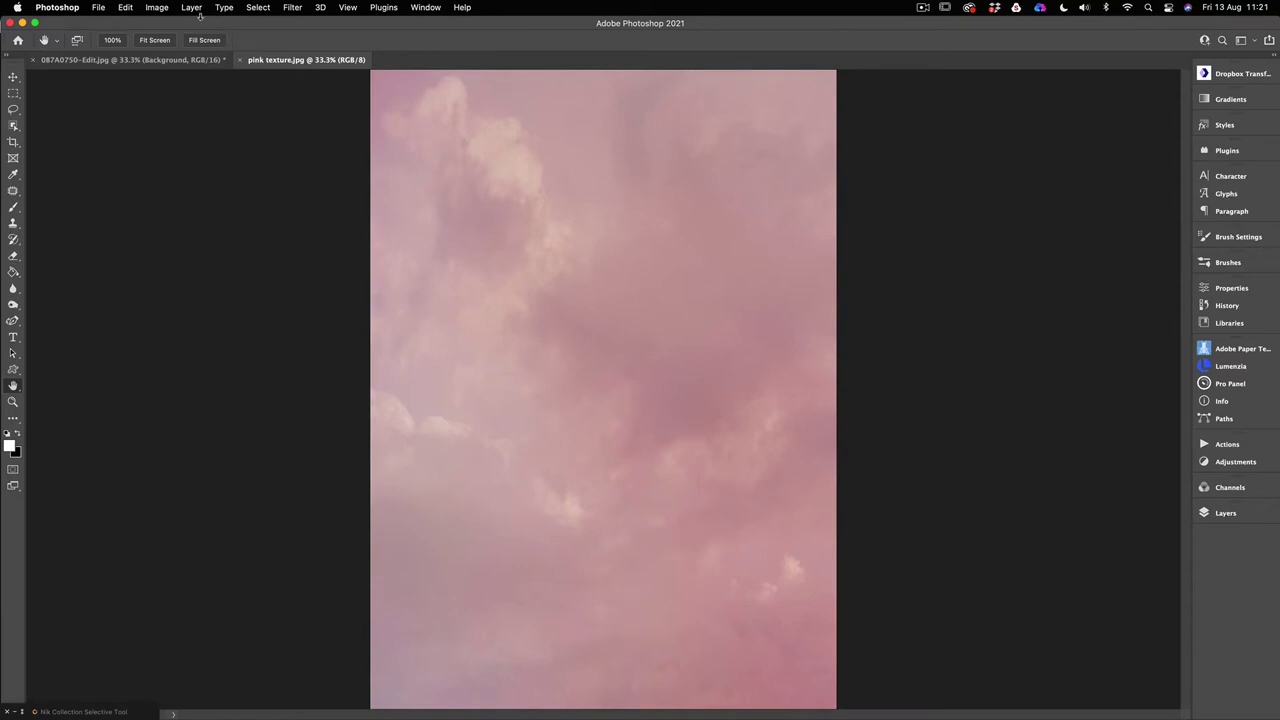
Copy the entire pink texture image and paste it into 0B7A0750-Edit.jpg directly above the Background layer.
{"action": "left_click", "coordinate": [259, 8]}
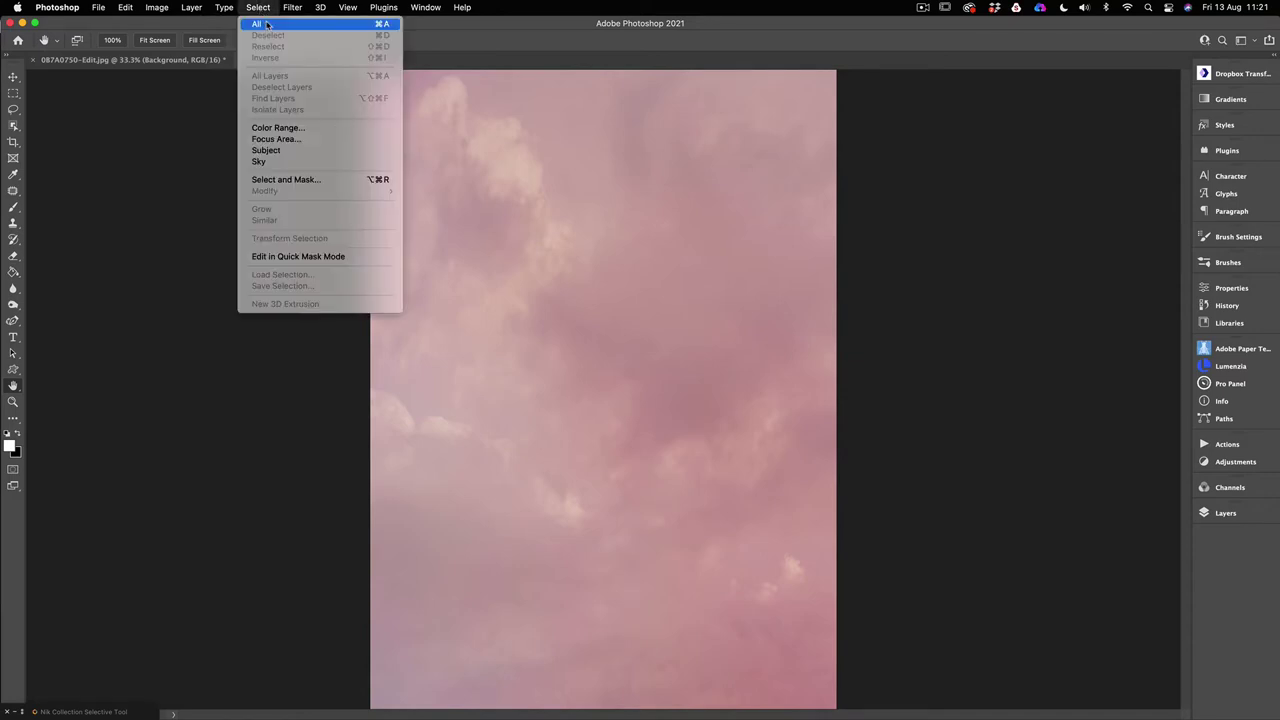
{"action": "left_click", "coordinate": [266, 25]}
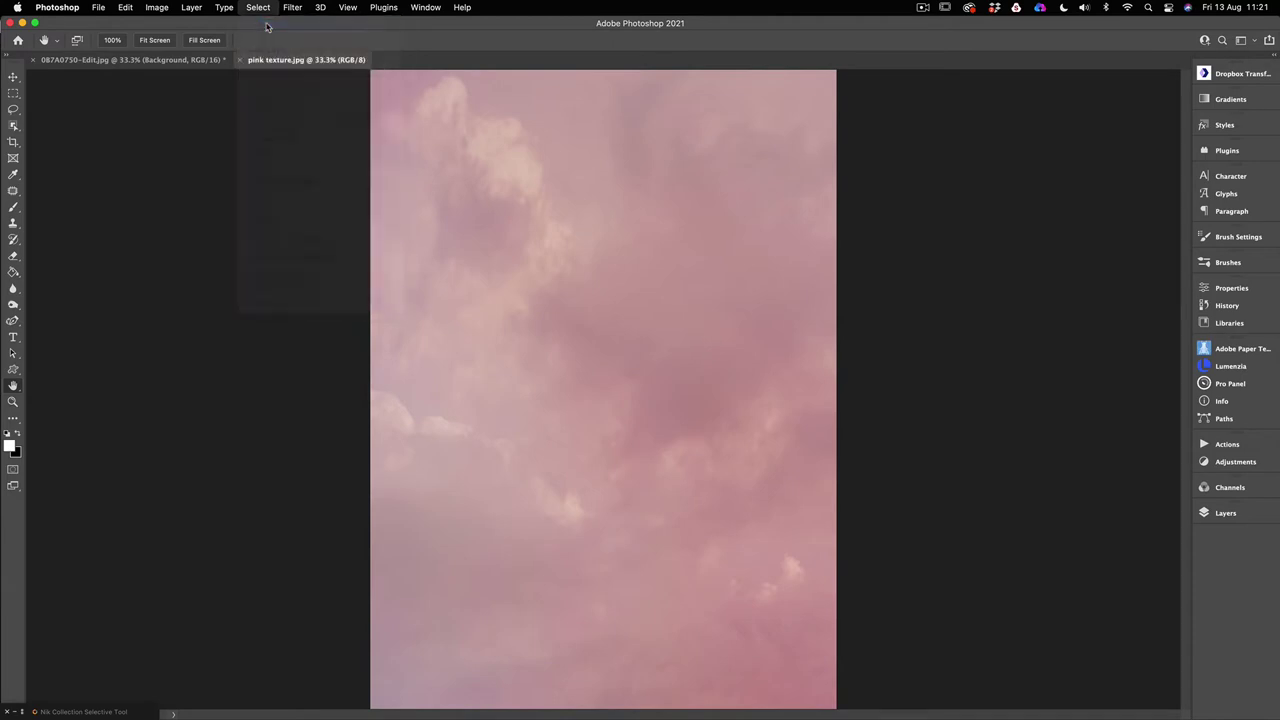
{"action": "left_click", "coordinate": [123, 8]}
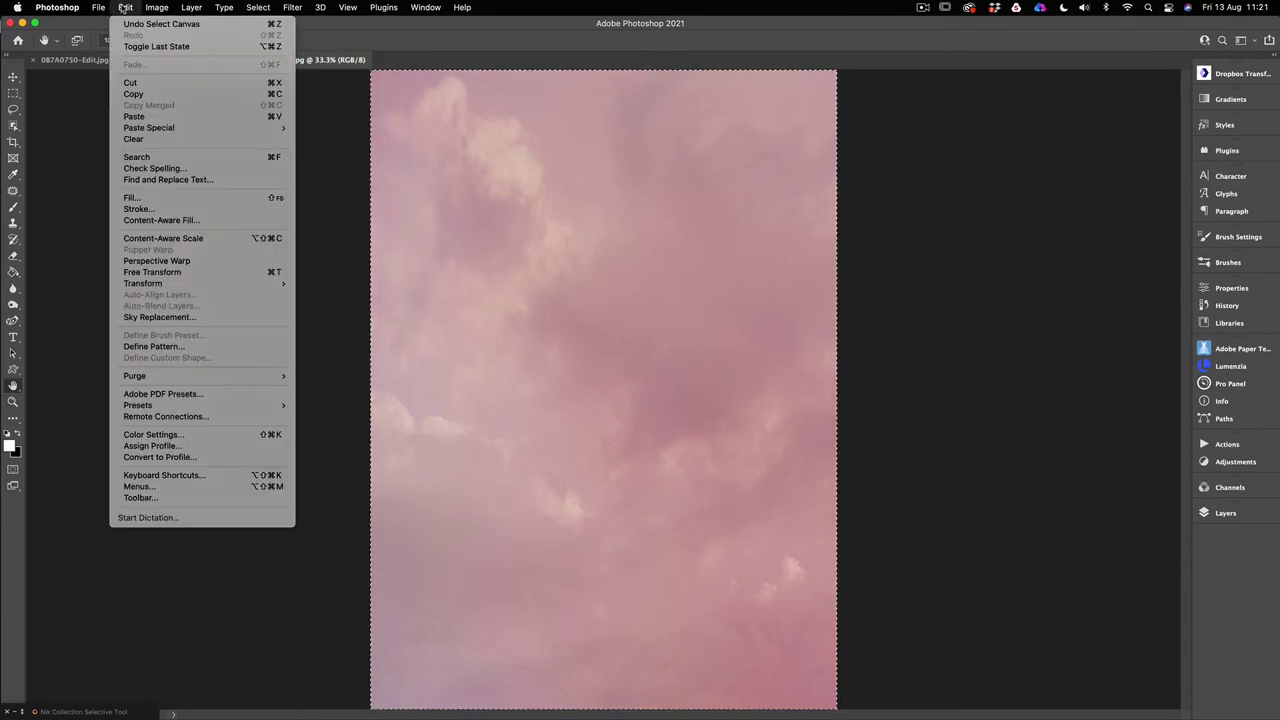
{"action": "left_click", "coordinate": [136, 94]}
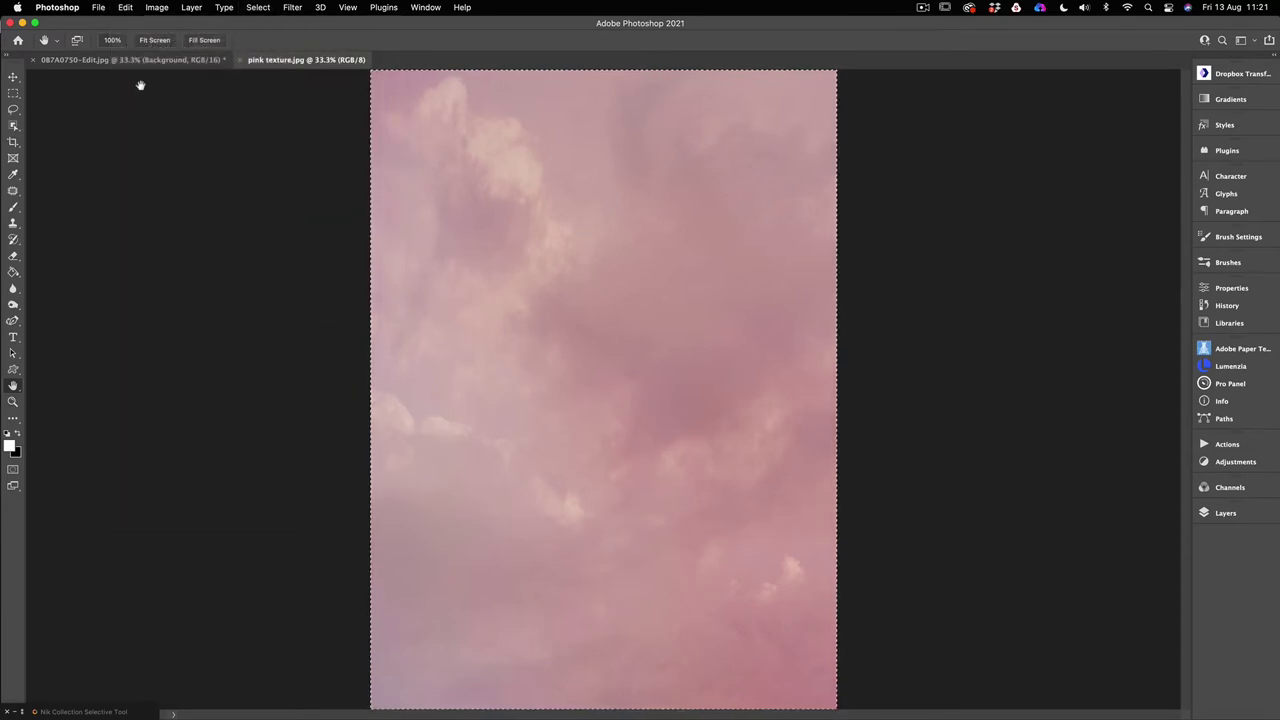
{"action": "left_click", "coordinate": [136, 61]}
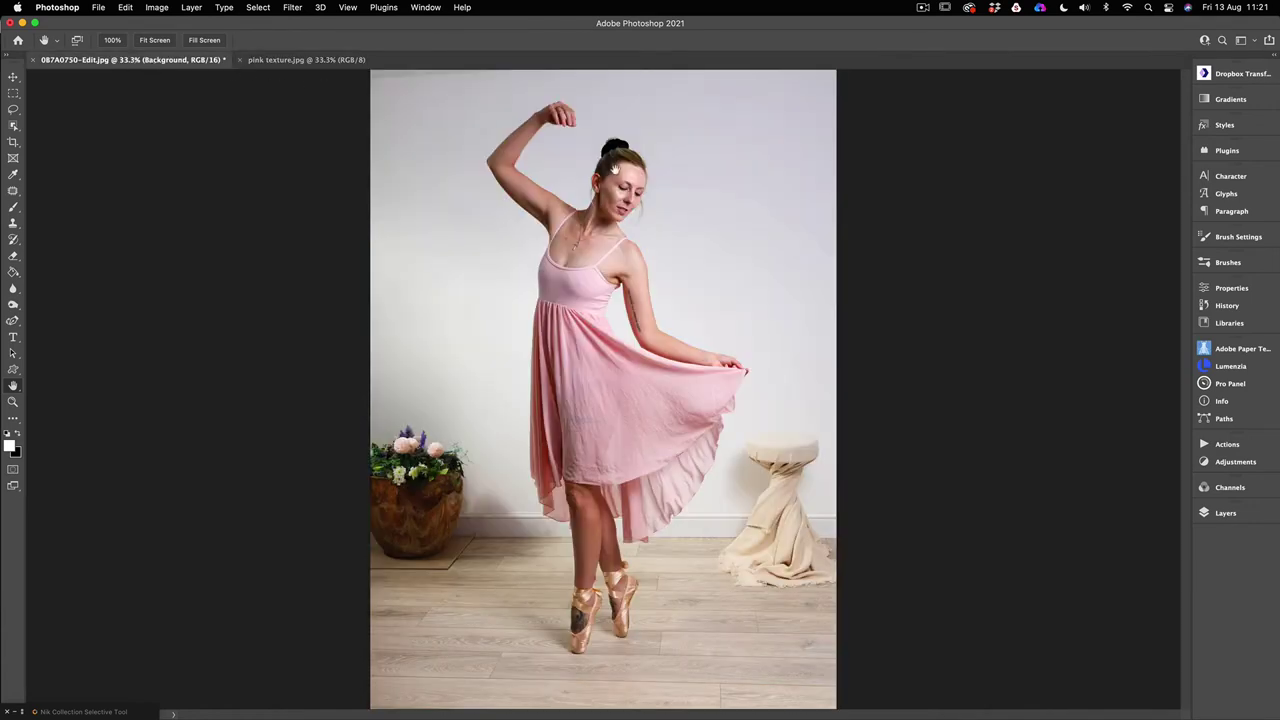
{"action": "left_click", "coordinate": [125, 8]}
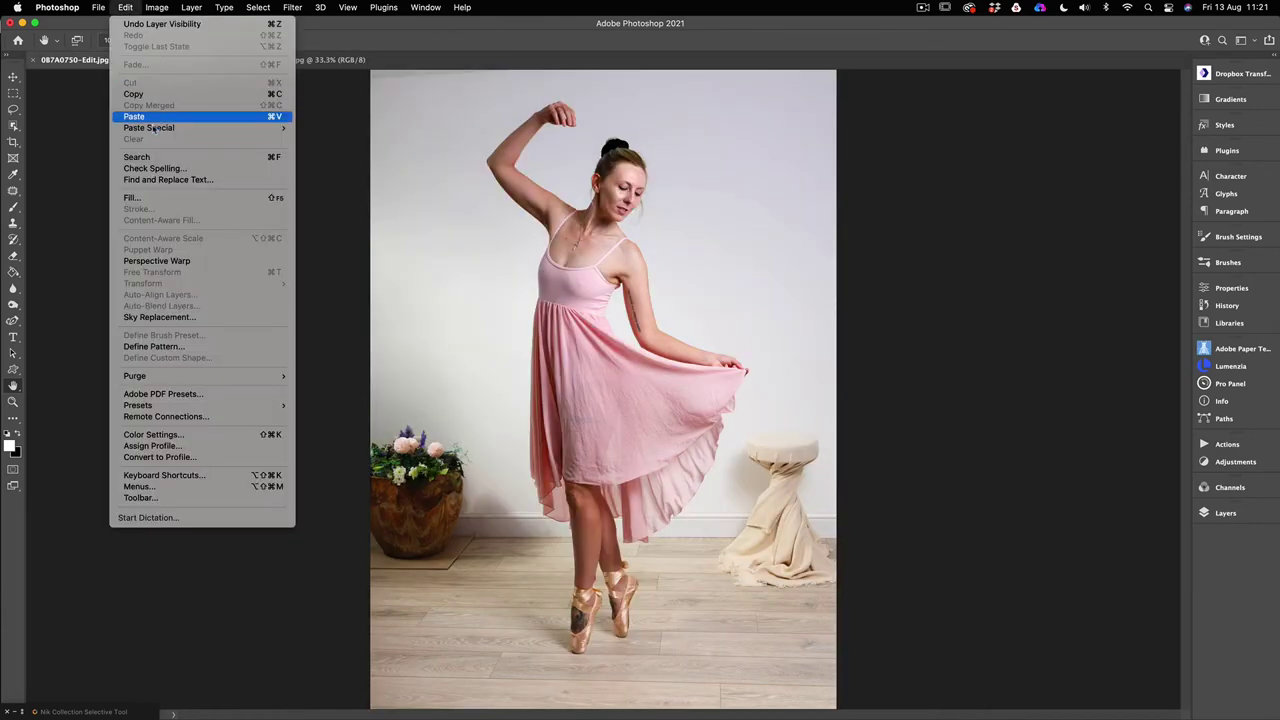
{"action": "left_click", "coordinate": [200, 116]}
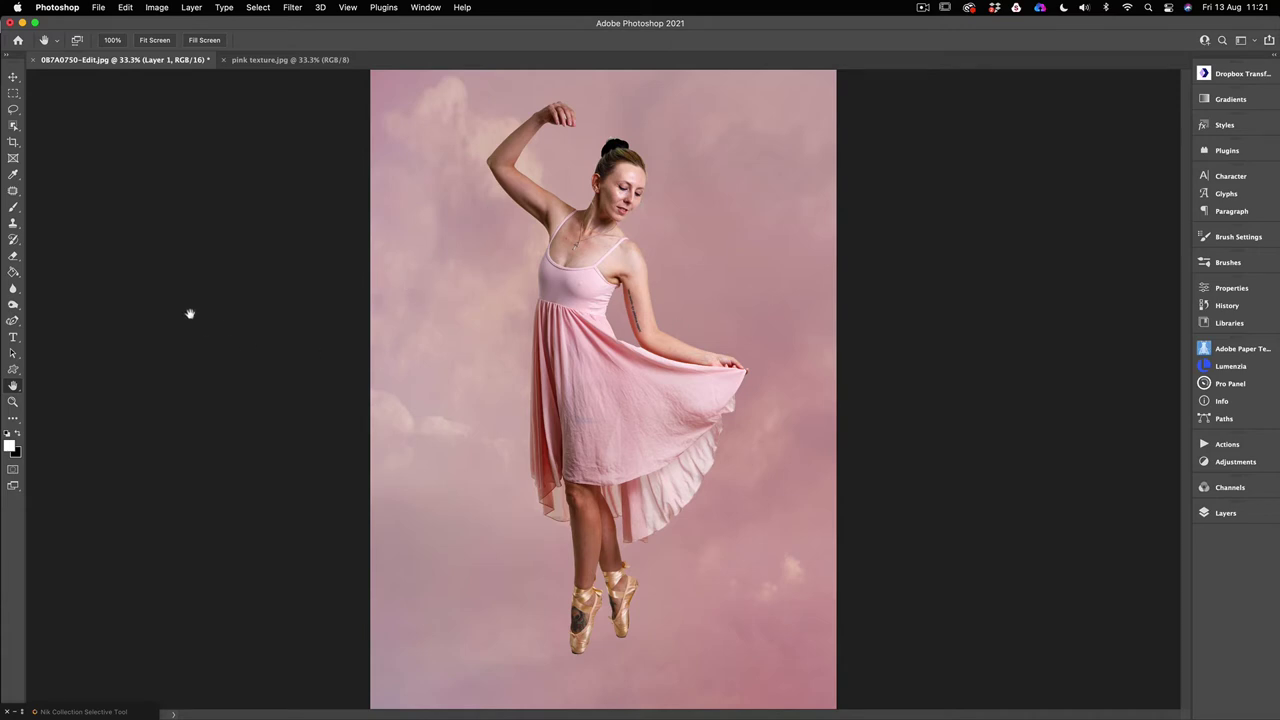
Bring up the transform handles on the pasted texture layer and apply the transform at 100% width and height.
{"action": "left_click", "coordinate": [13, 77]}
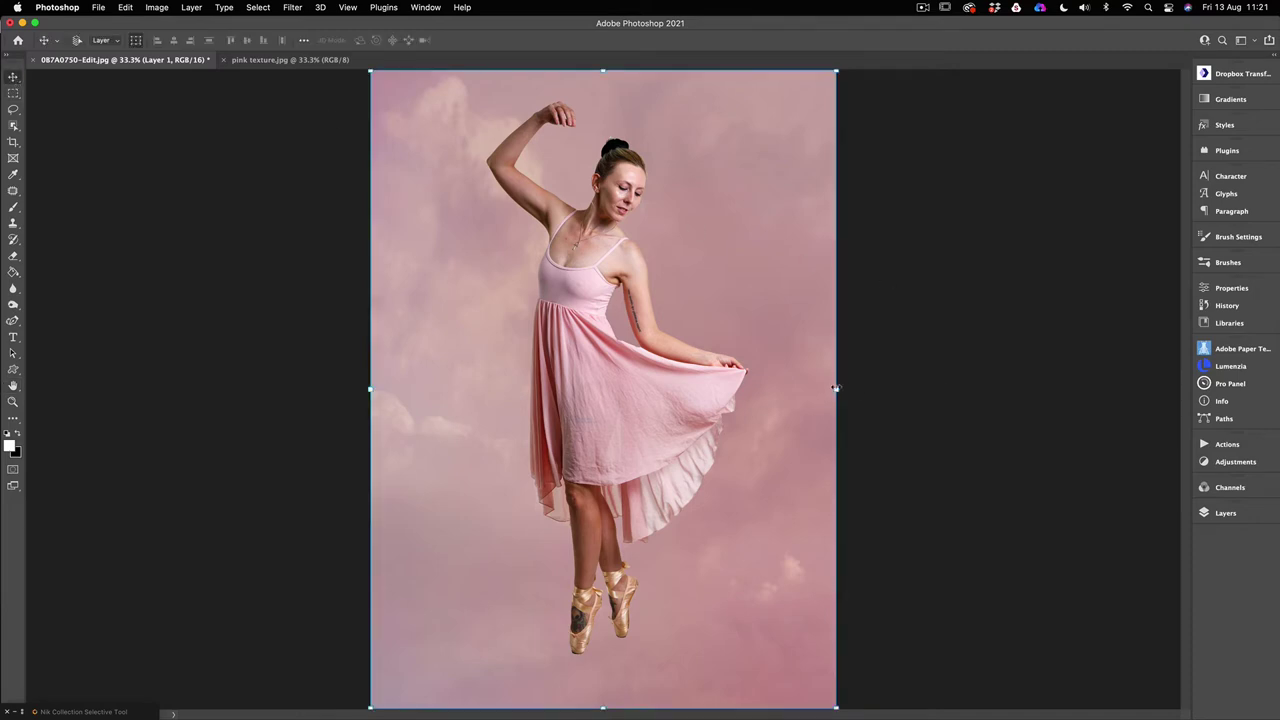
{"action": "mouse_move", "coordinate": [836, 389]}
{"action": "left_mouse_down"}
{"action": "mouse_move", "coordinate": [941, 390]}
{"action": "mouse_move", "coordinate": [835, 390]}
{"action": "left_mouse_up"}
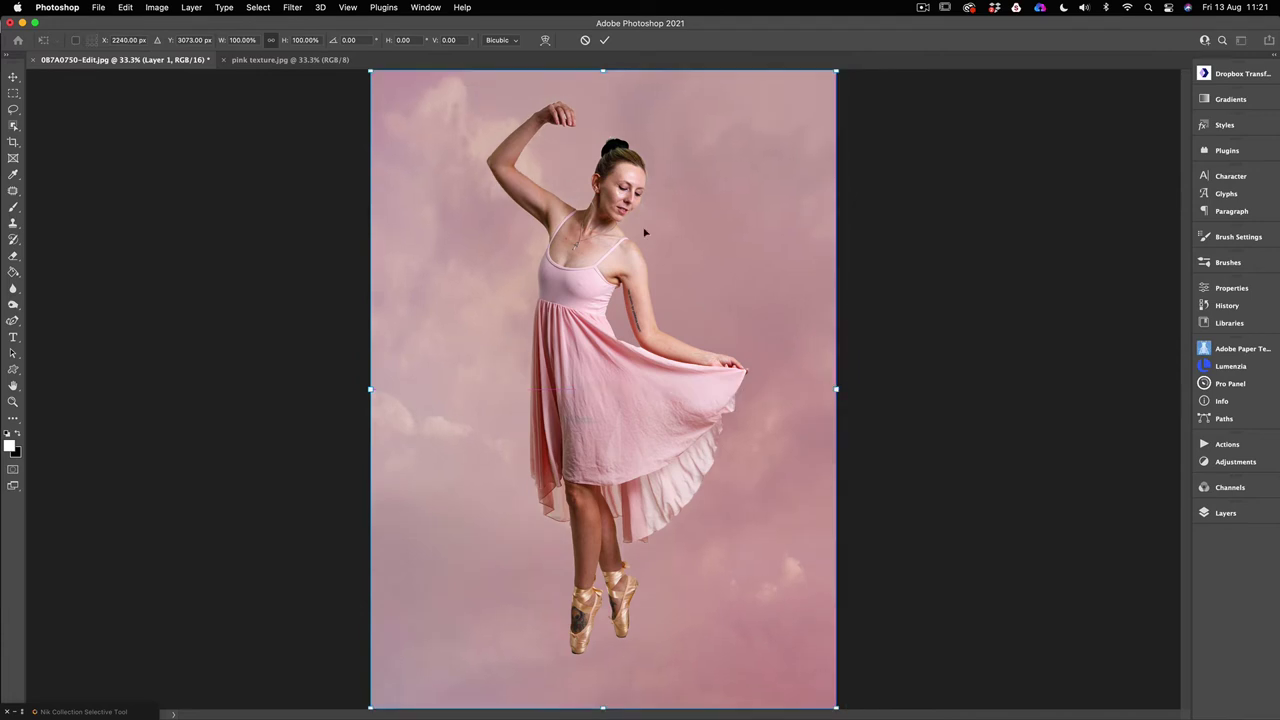
{"action": "left_click", "coordinate": [605, 40]}
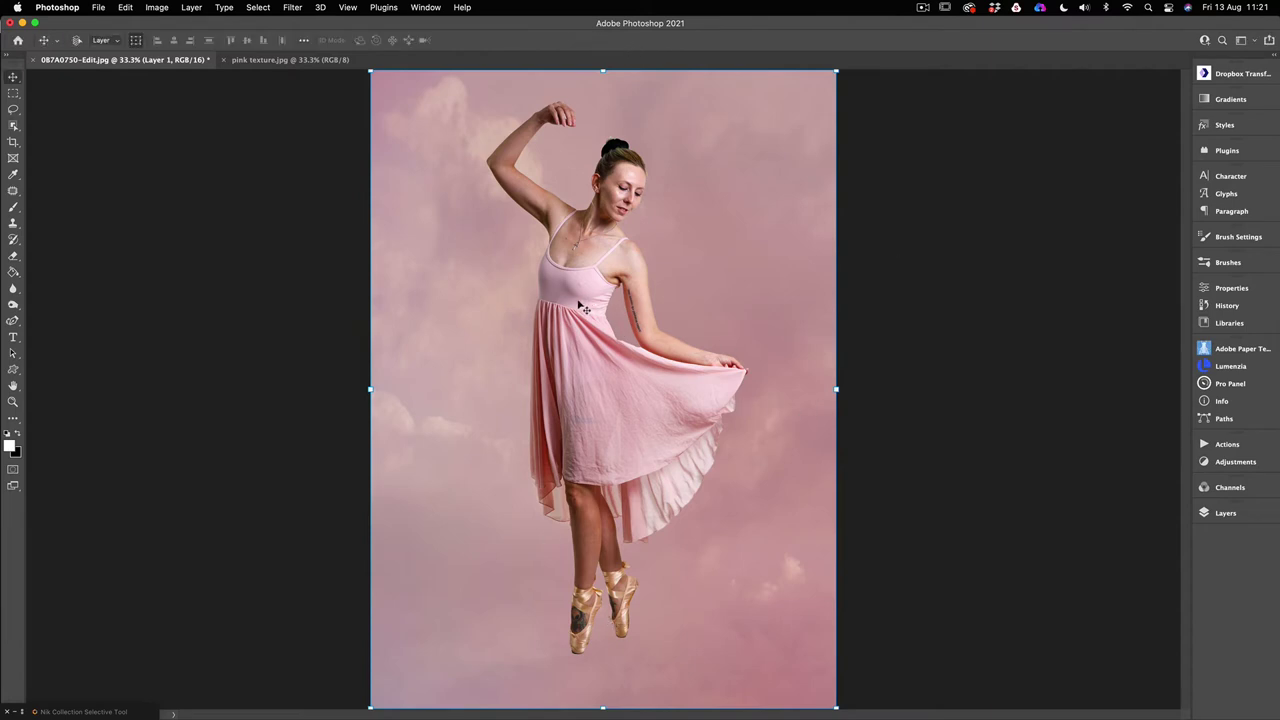
Duplicate the pasted texture layer, Layer 1, and rename the duplicate "Pink back".
{"action": "left_click", "coordinate": [1209, 519]}
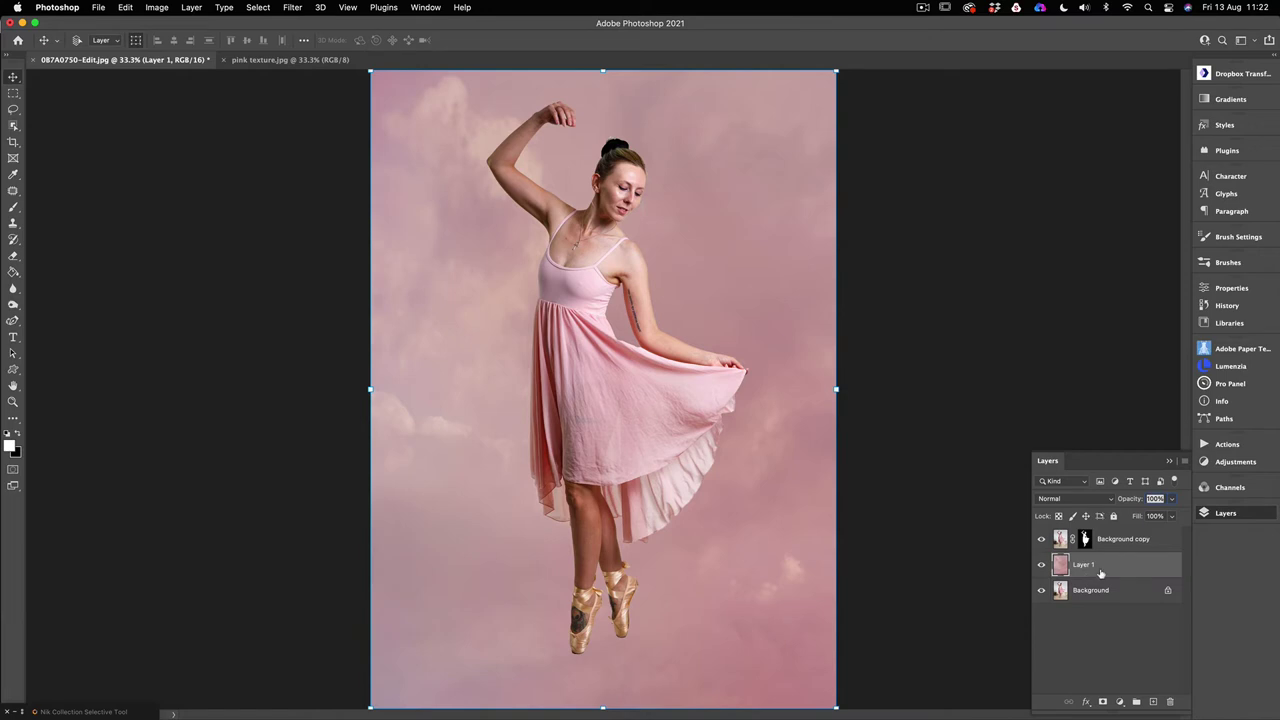
{"action": "right_click", "coordinate": [1100, 572]}
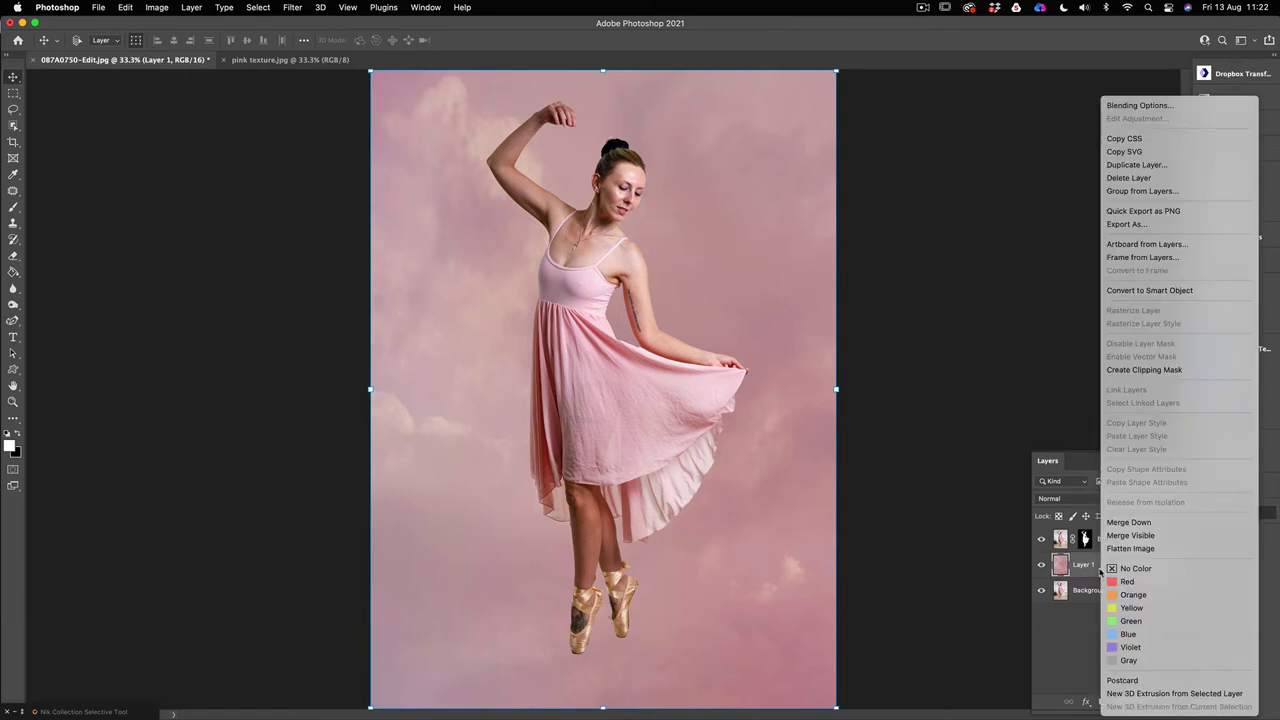
{"action": "left_click", "coordinate": [1130, 164]}
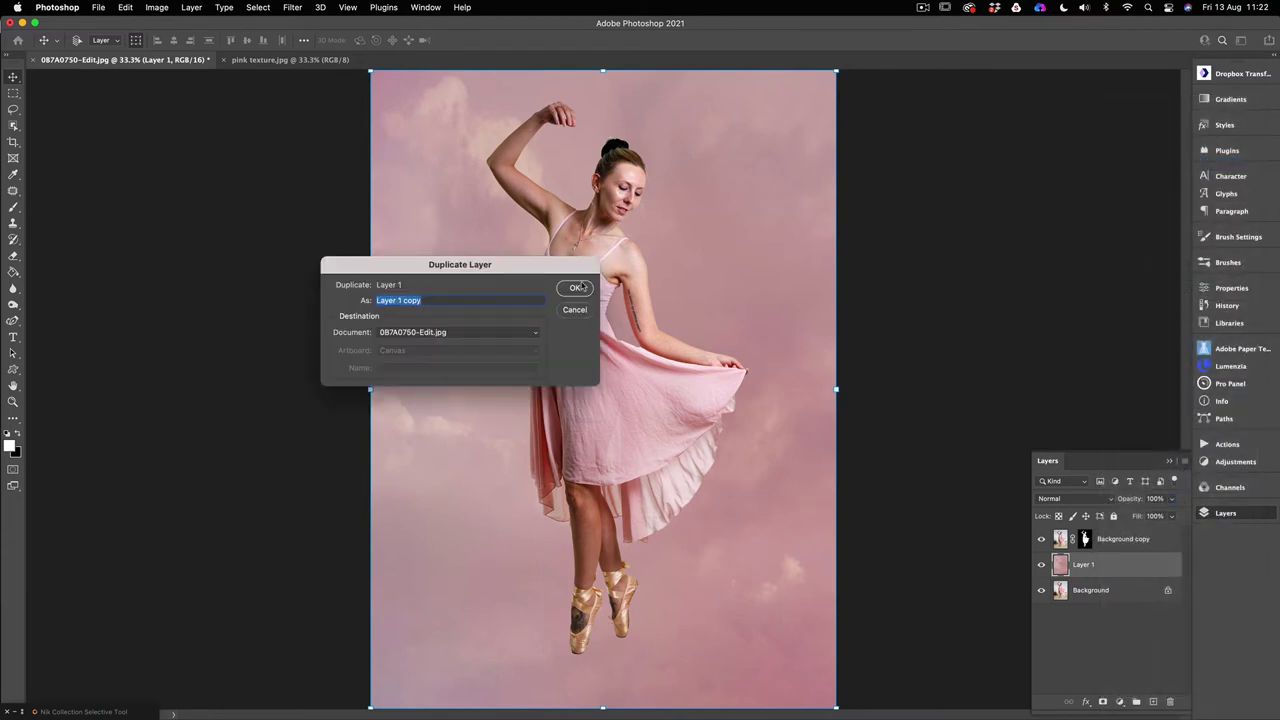
{"action": "left_click", "coordinate": [578, 288]}
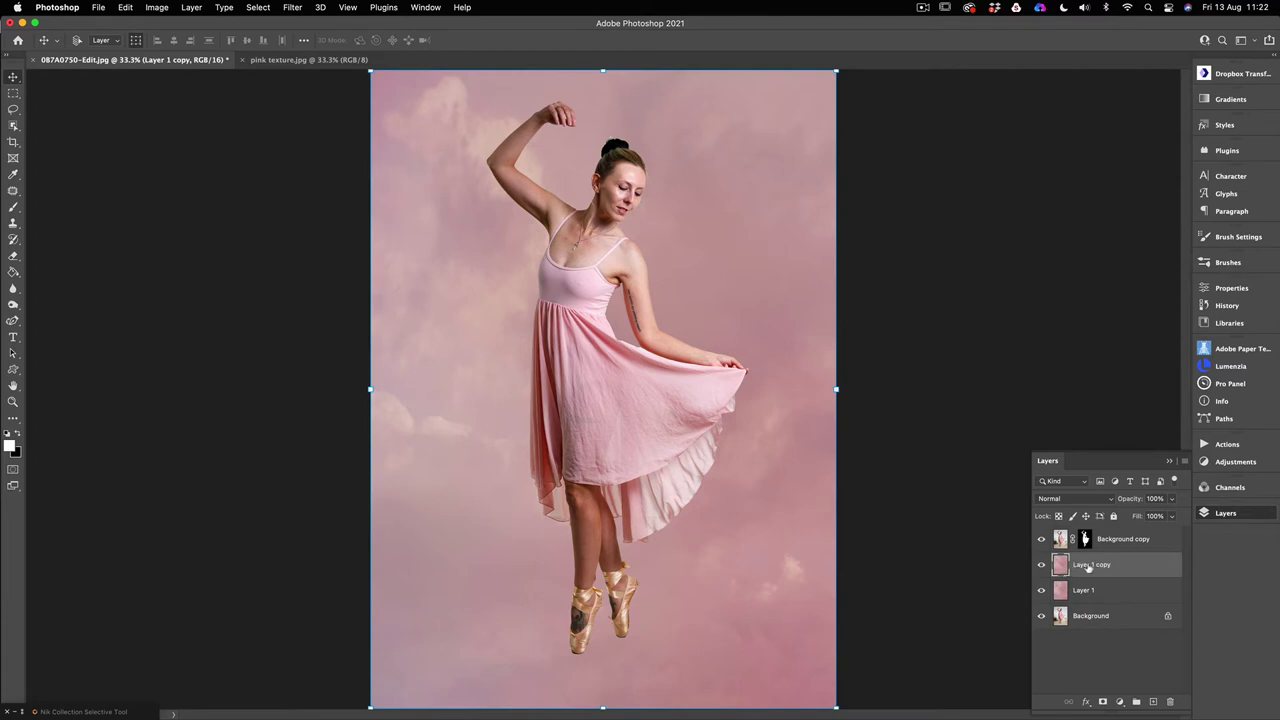
{"action": "double_click", "coordinate": [1088, 565]}
{"action": "type", "text": "Pink back"}
{"action": "key", "text": "Return"}
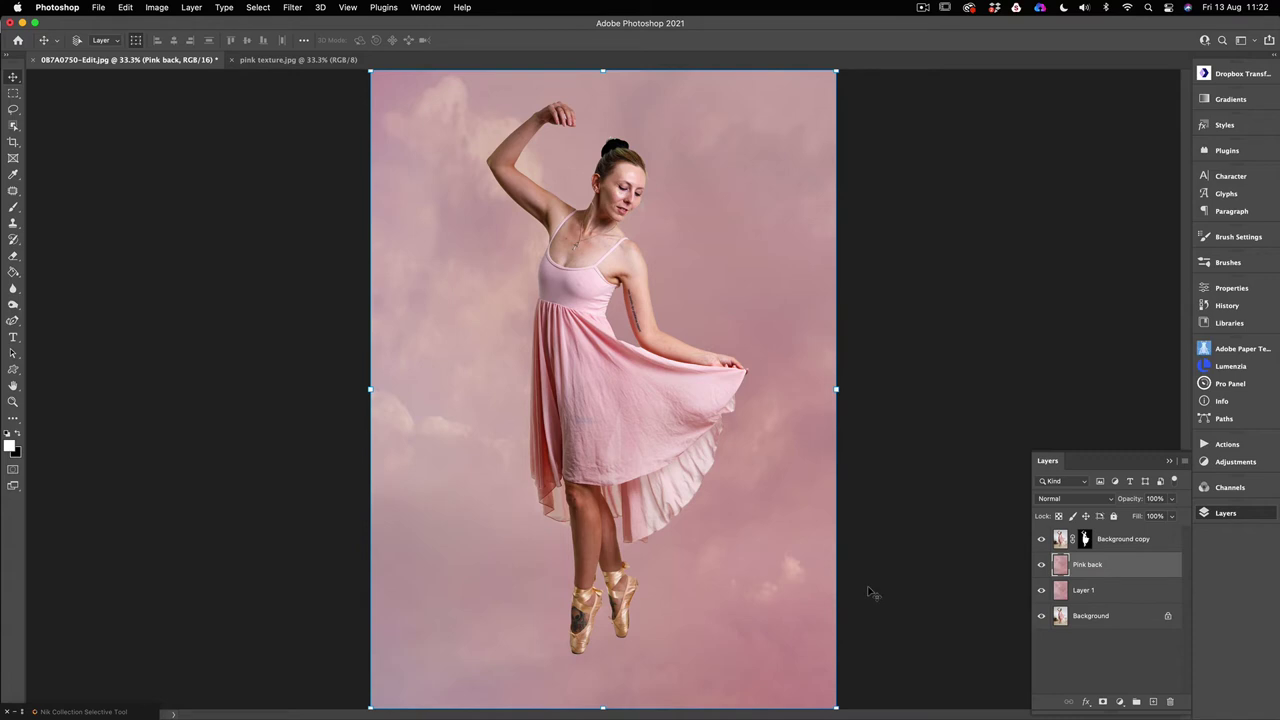
Select a full-width strip about 1400 px high, from the dancer's ankles to the canvas's lower edge, using the Rectangular Marquee with 20 px feather.
{"action": "left_click", "coordinate": [13, 93]}
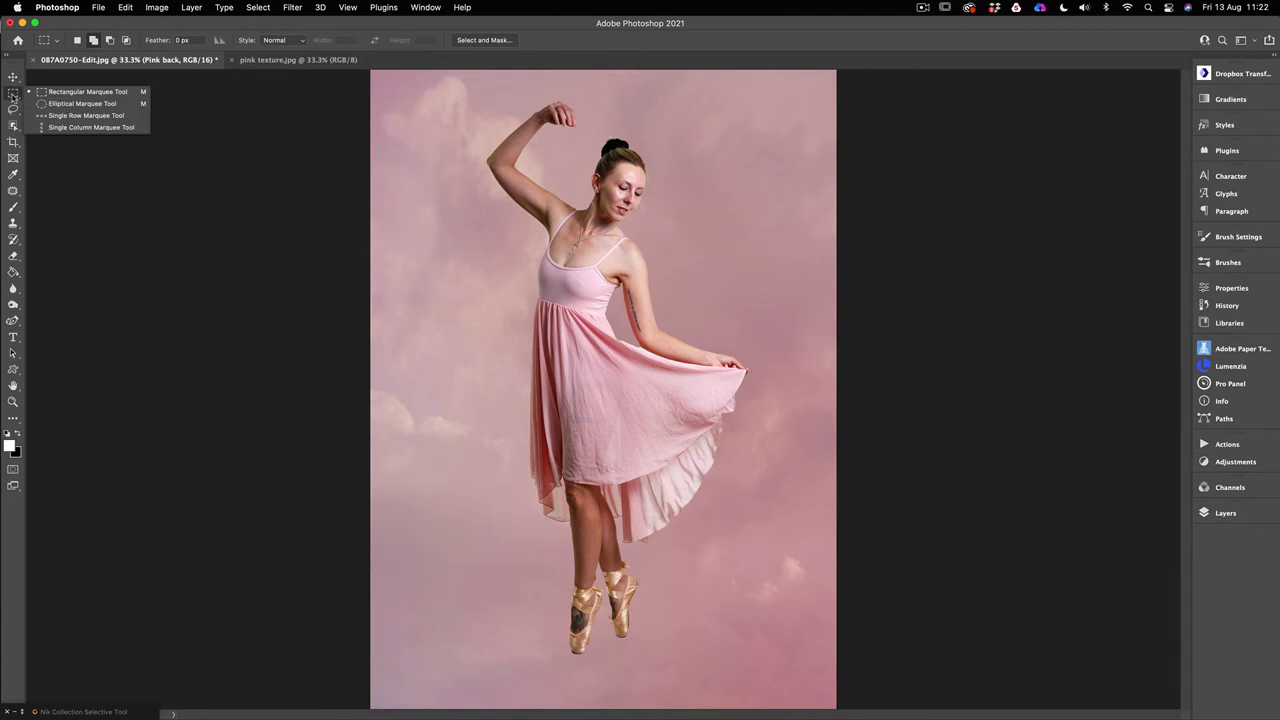
{"action": "left_click", "coordinate": [12, 96]}
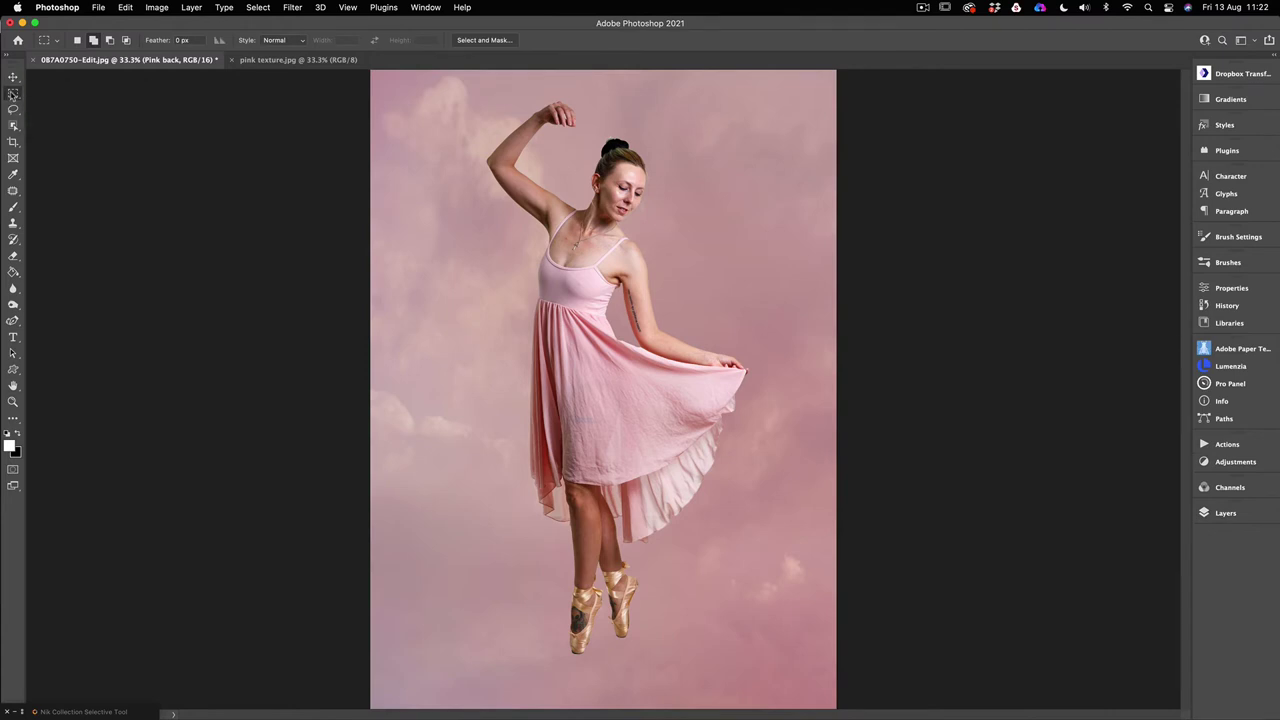
{"action": "left_click", "coordinate": [13, 94]}
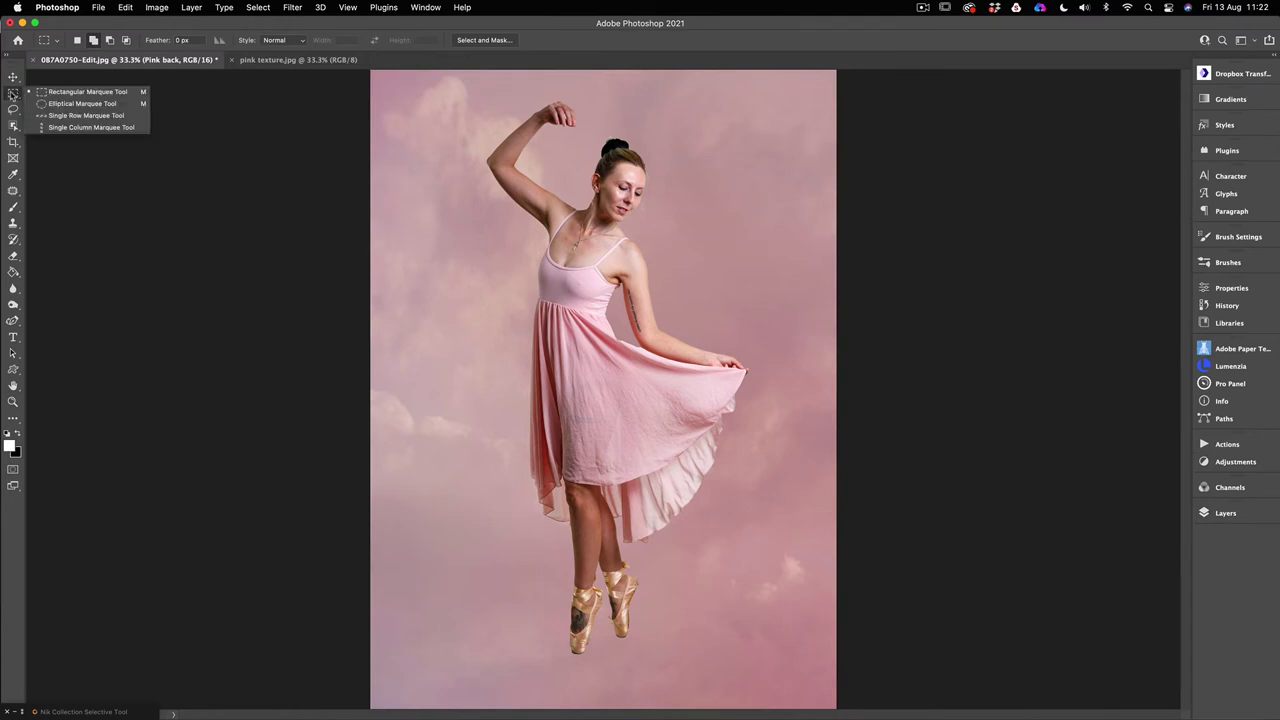
{"action": "left_click", "coordinate": [78, 94]}
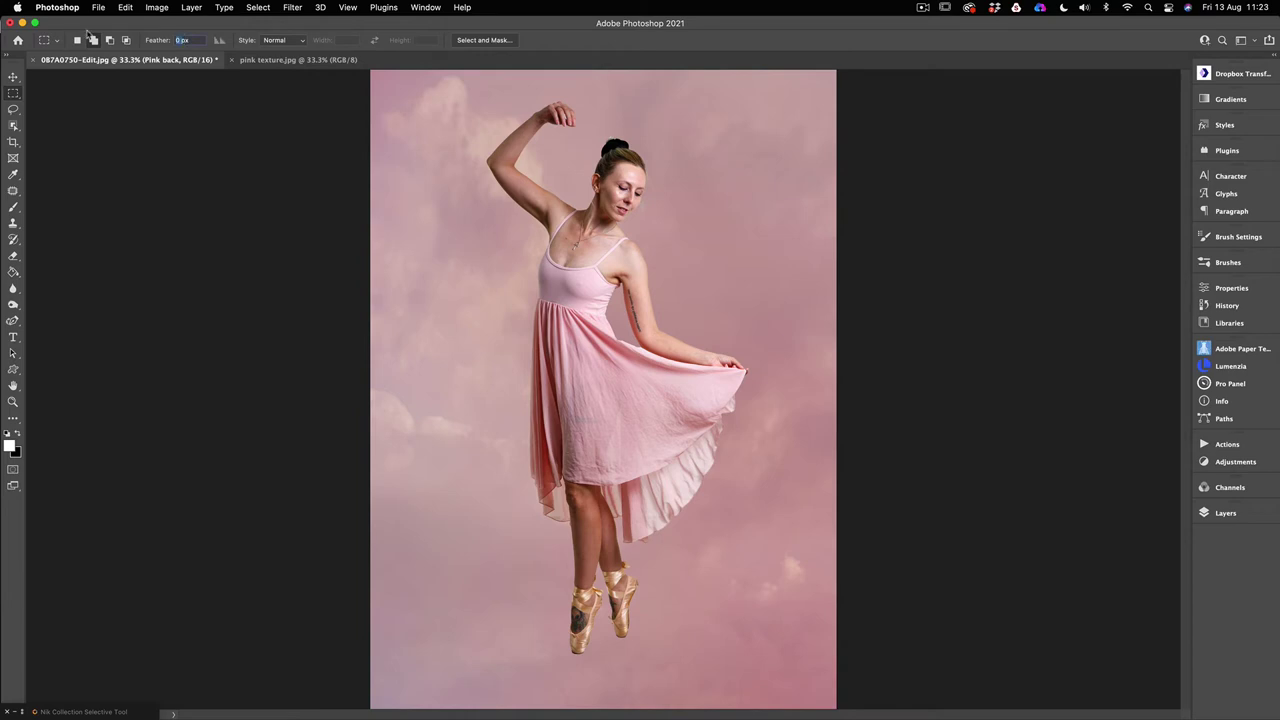
{"action": "double_click", "coordinate": [178, 40]}
{"action": "type", "text": "20"}
{"action": "left_click_drag", "start_coordinate": [354, 560], "coordinate": [646, 685]}
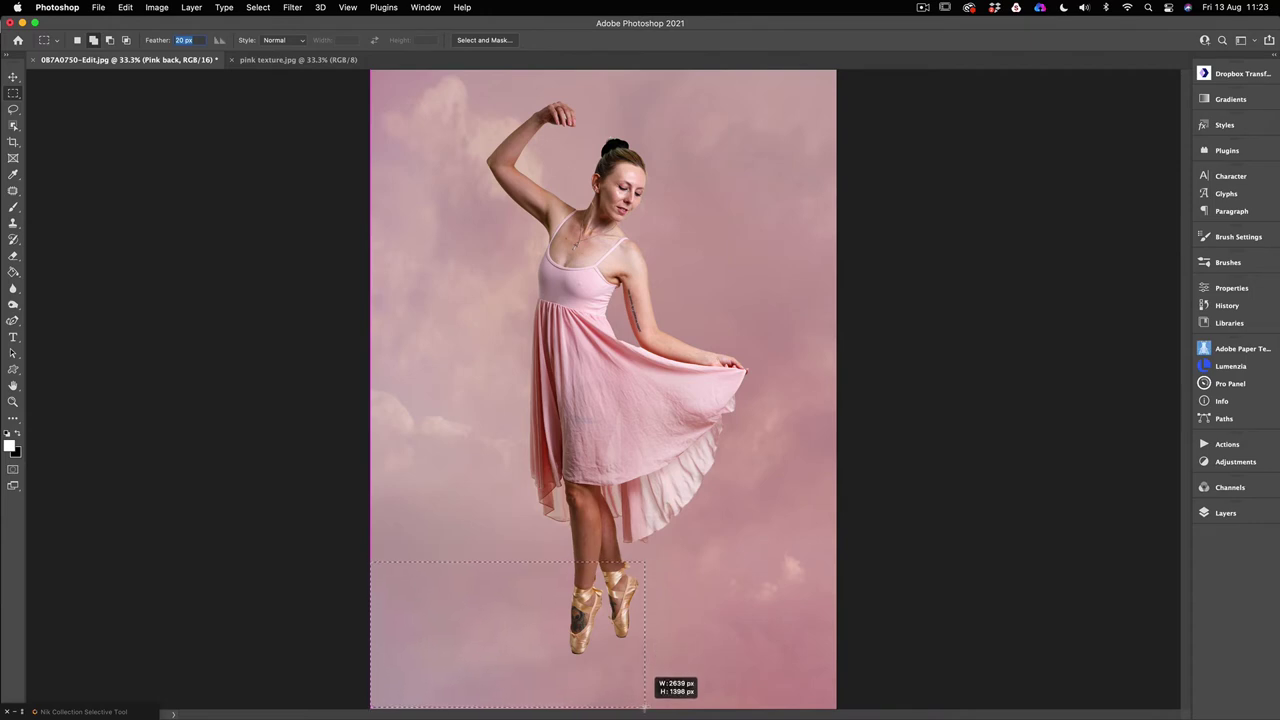
{"action": "left_click_drag", "start_coordinate": [795, 716], "coordinate": [942, 716]}
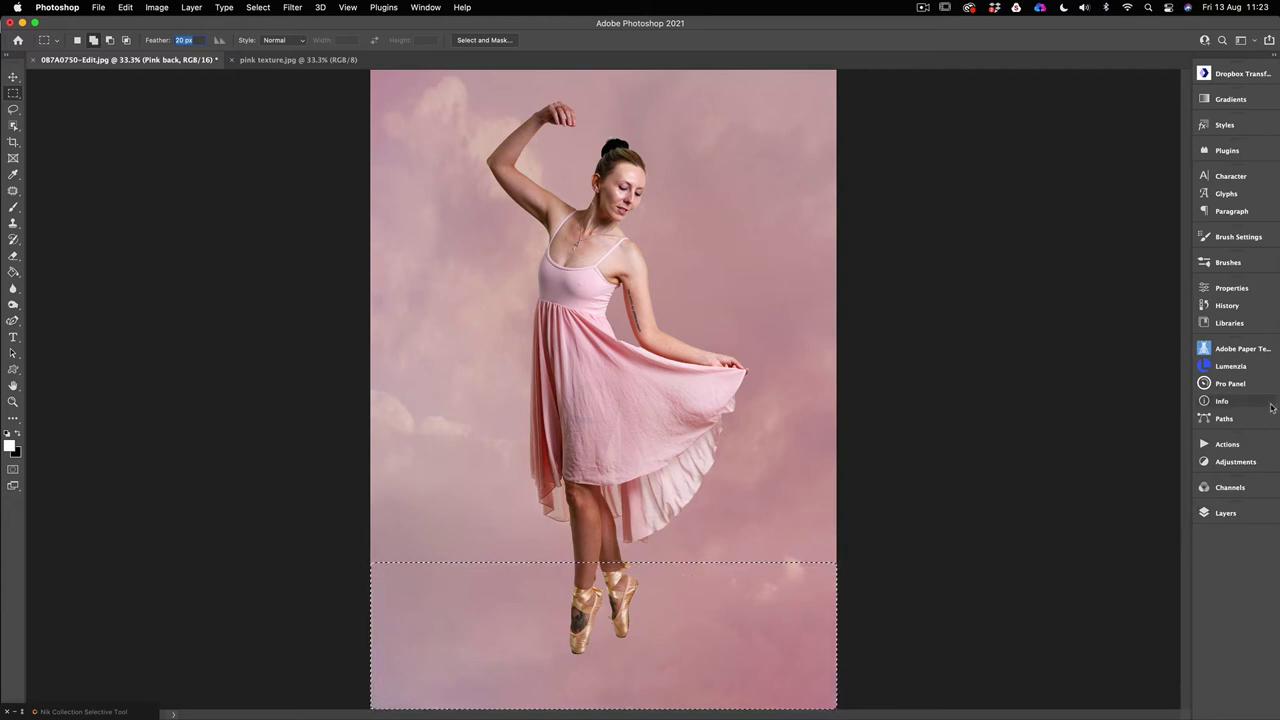
Add a Curves adjustment layer above Pink back, masked to the selected lower strip.
{"action": "left_click", "coordinate": [1203, 462]}
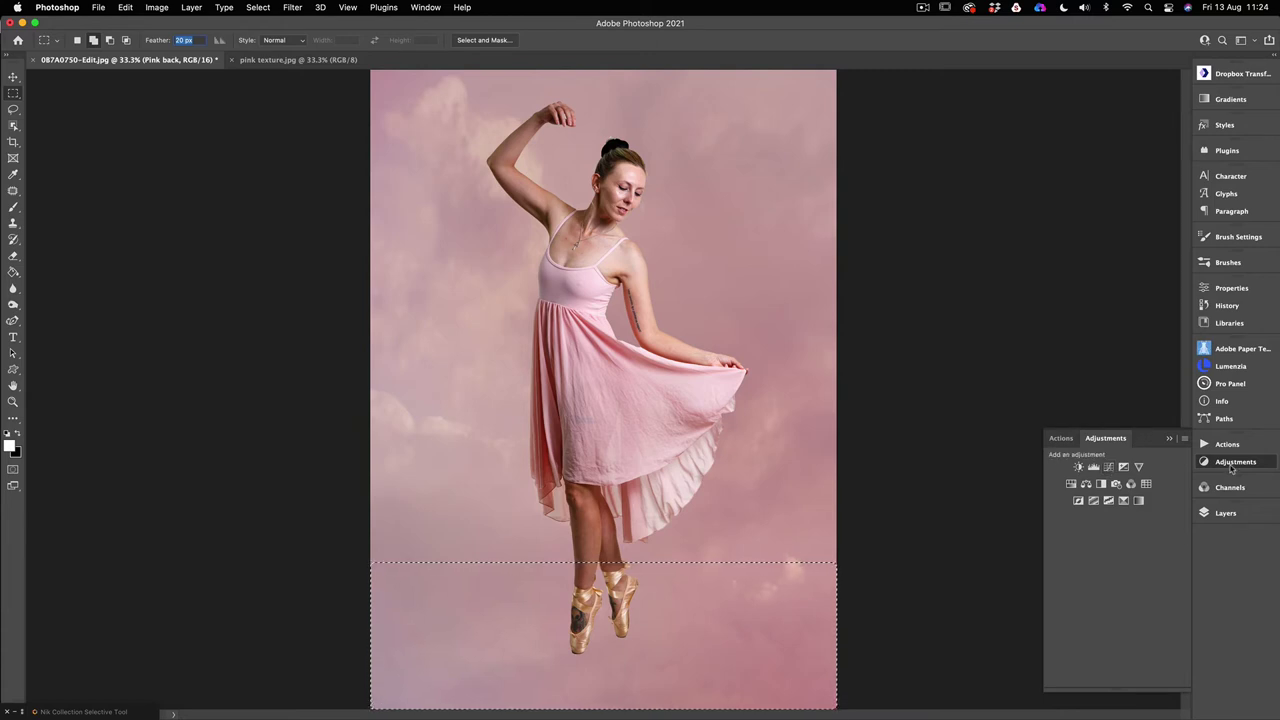
{"action": "left_click", "coordinate": [426, 8]}
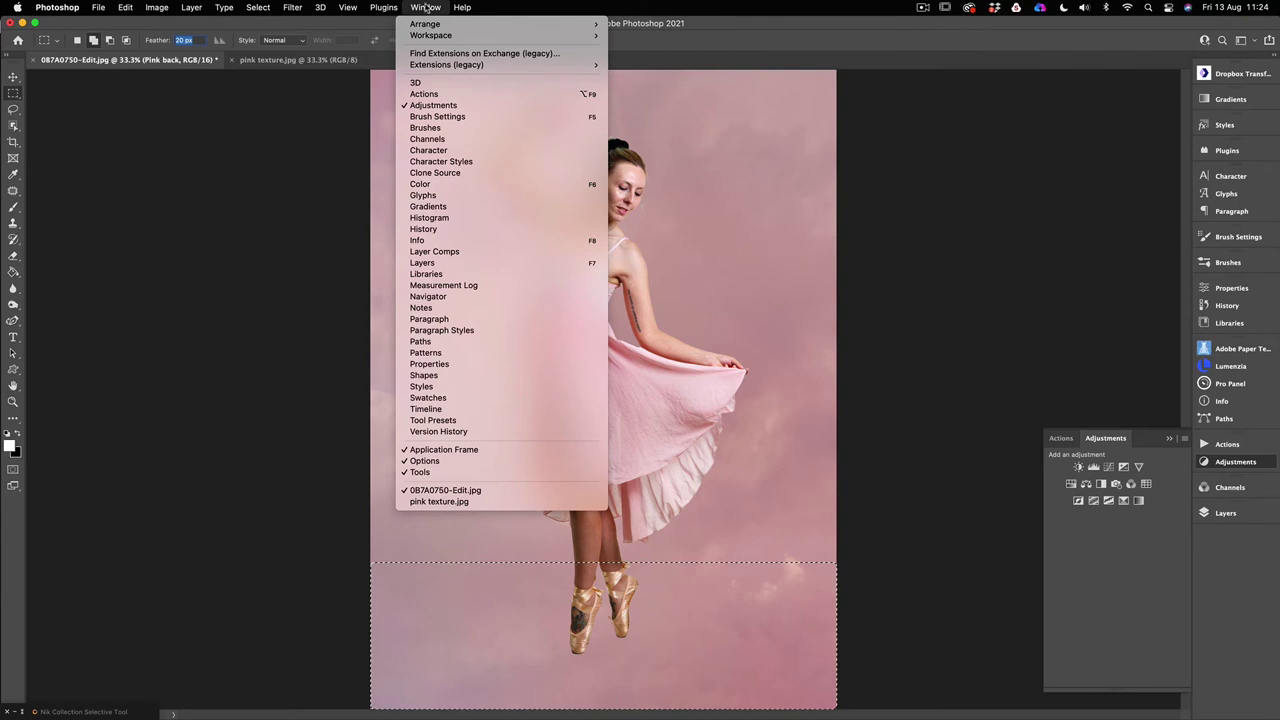
{"action": "left_click", "coordinate": [432, 105]}
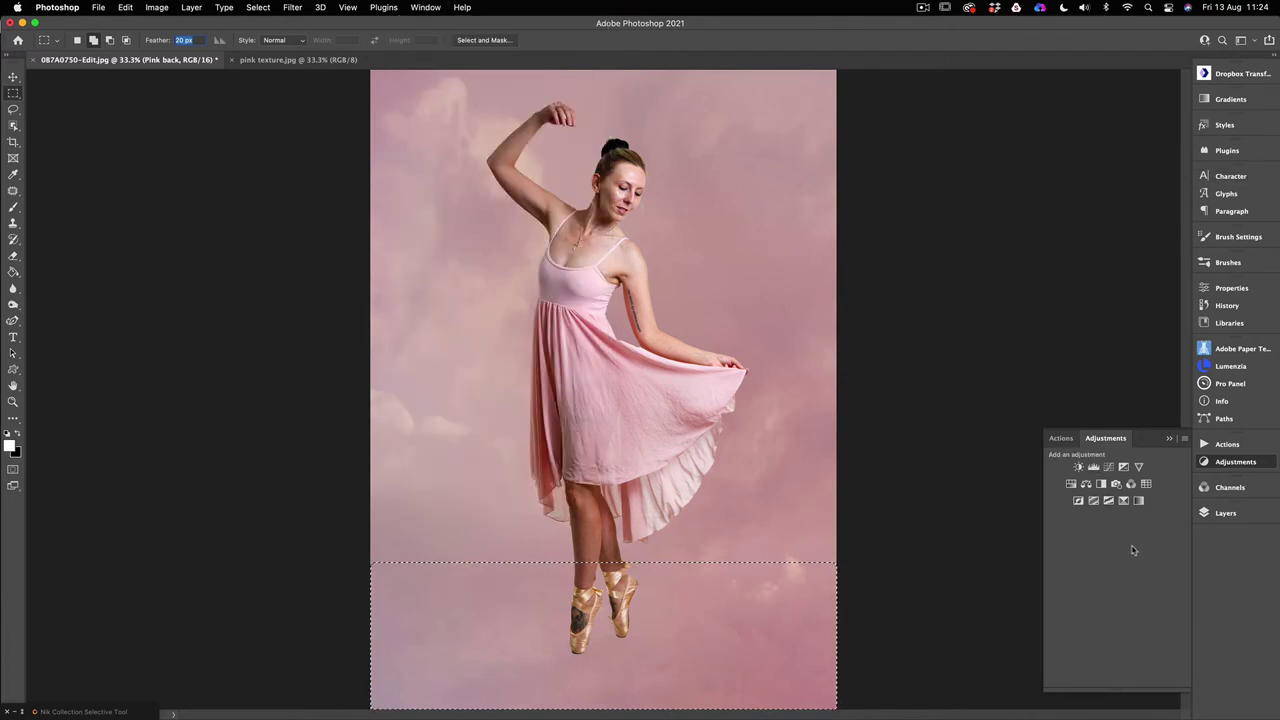
{"action": "left_click", "coordinate": [1109, 468]}
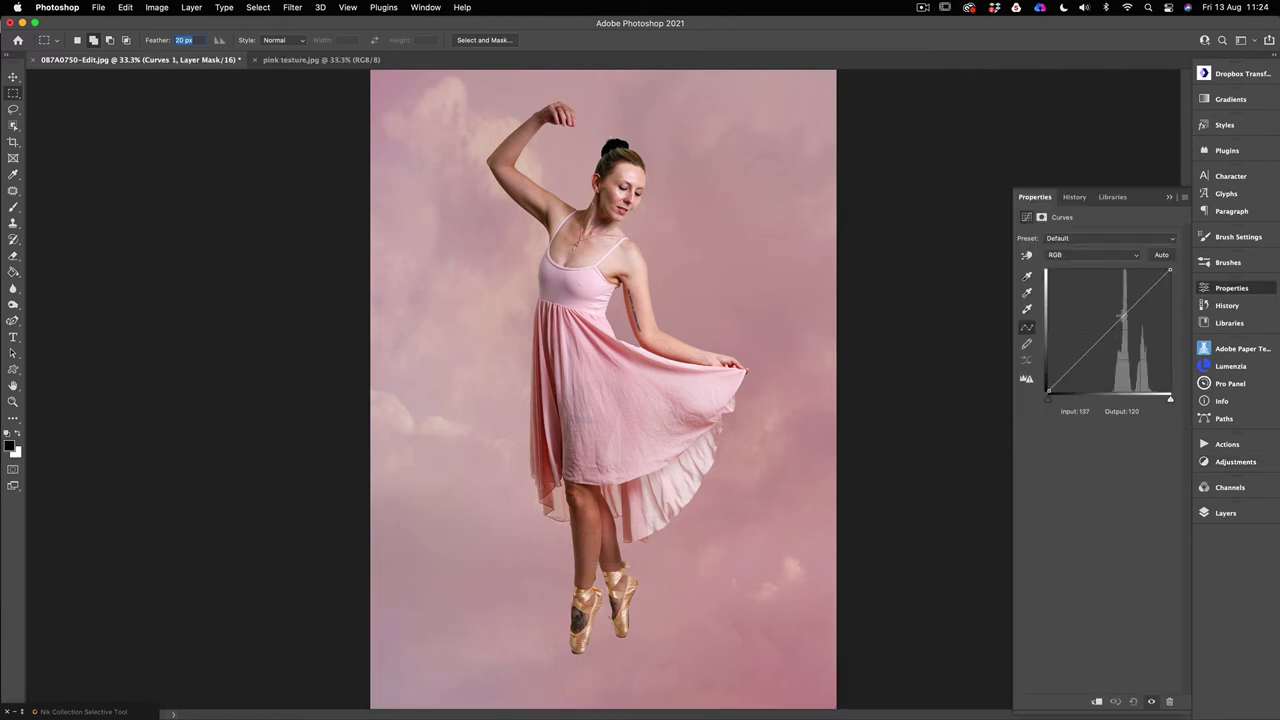
Darken the lower floor strip by bending the Curves adjustment's RGB curve to input 148, output 120.
{"action": "left_click_drag", "start_coordinate": [1110, 327], "coordinate": [1119, 334]}
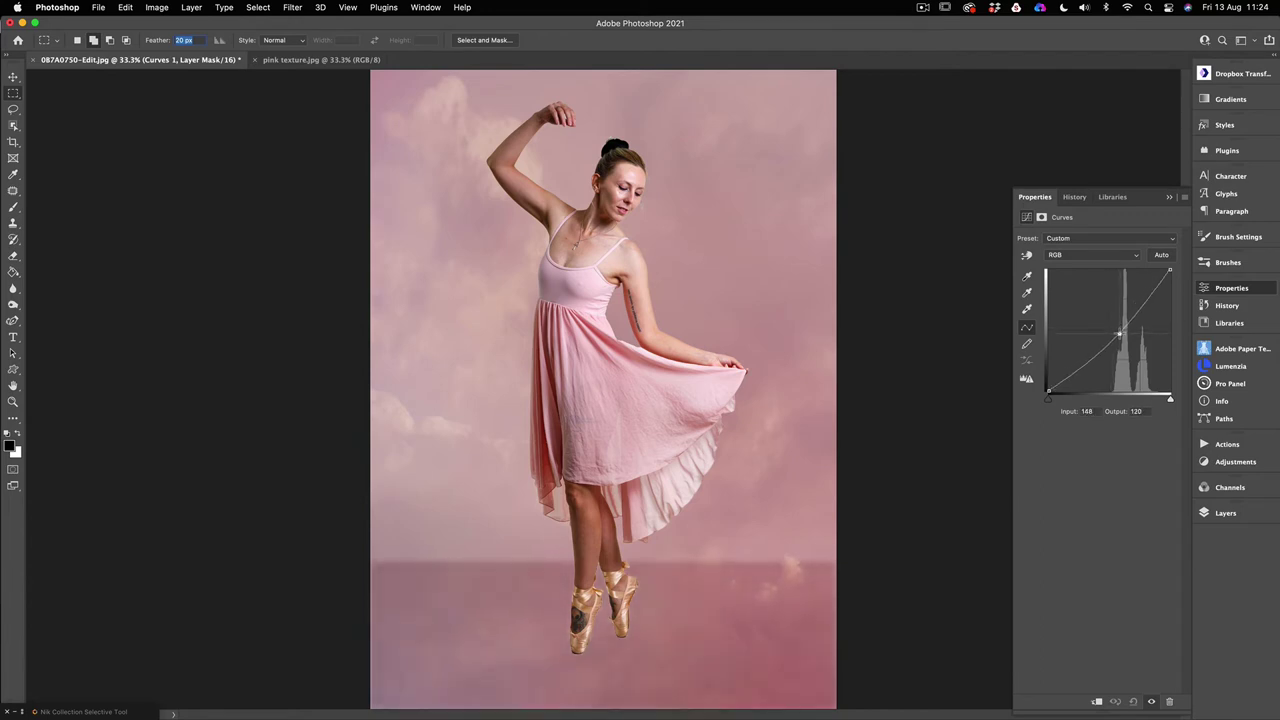
{"action": "left_click", "coordinate": [1169, 197]}
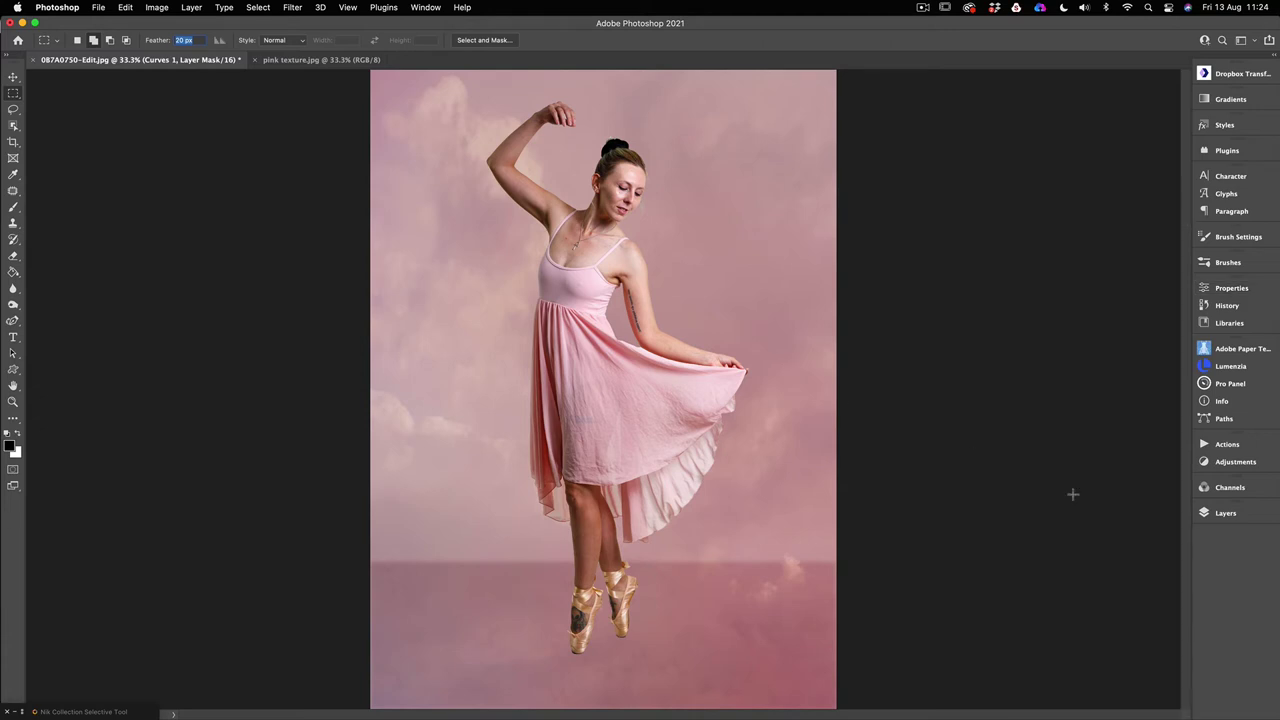
Load the Curves 1 layer mask as a selection and make the Pink back layer active.
{"action": "left_click", "coordinate": [1207, 517]}
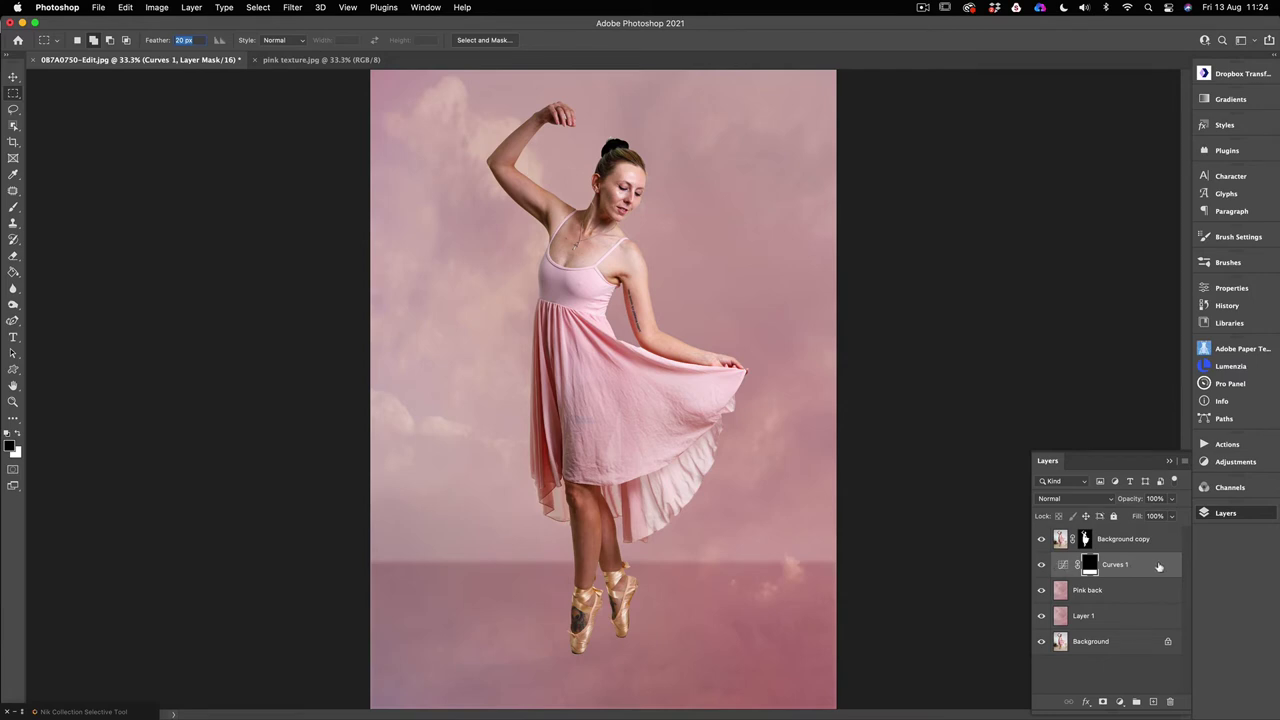
{"action": "left_click", "coordinate": [1090, 568], "text": "super"}
{"action": "left_click", "coordinate": [1090, 594]}
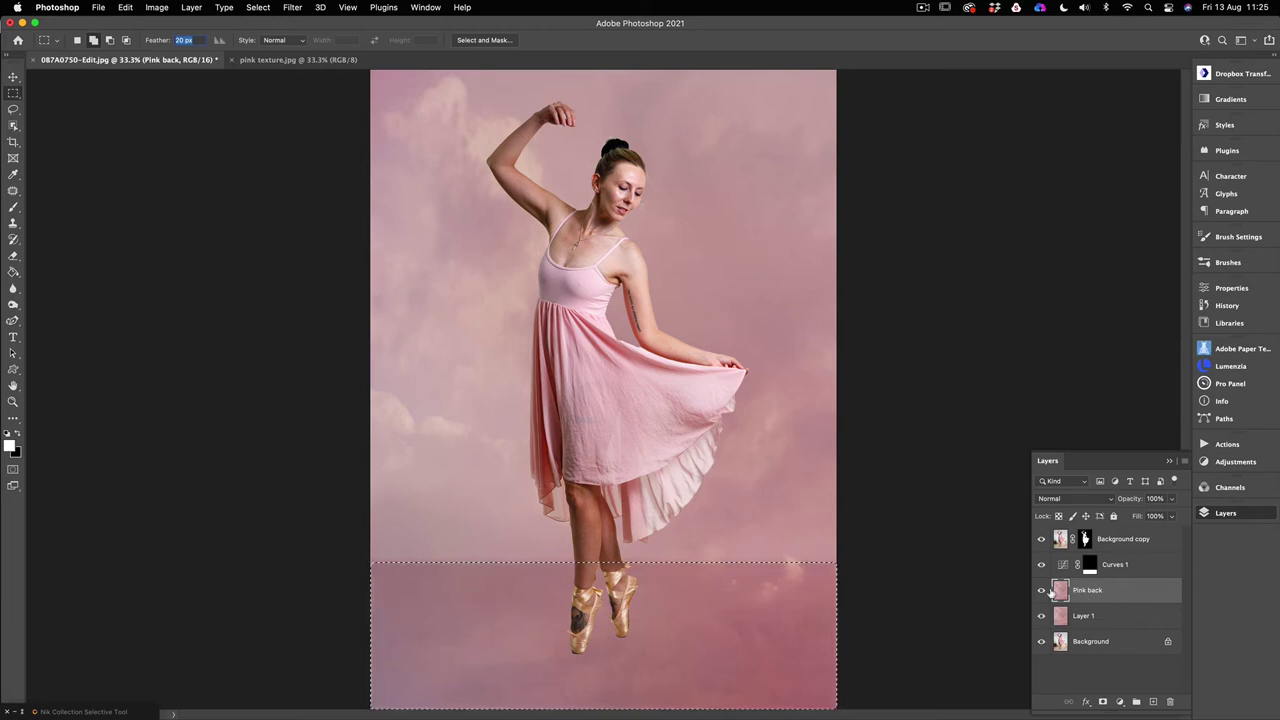
Apply a Radial Blur to the selected strip of Pink back with amount 100, Zoom method and Good quality, and deselect.
{"action": "left_click", "coordinate": [292, 8]}
{"action": "mouse_move", "coordinate": [284, 202]}
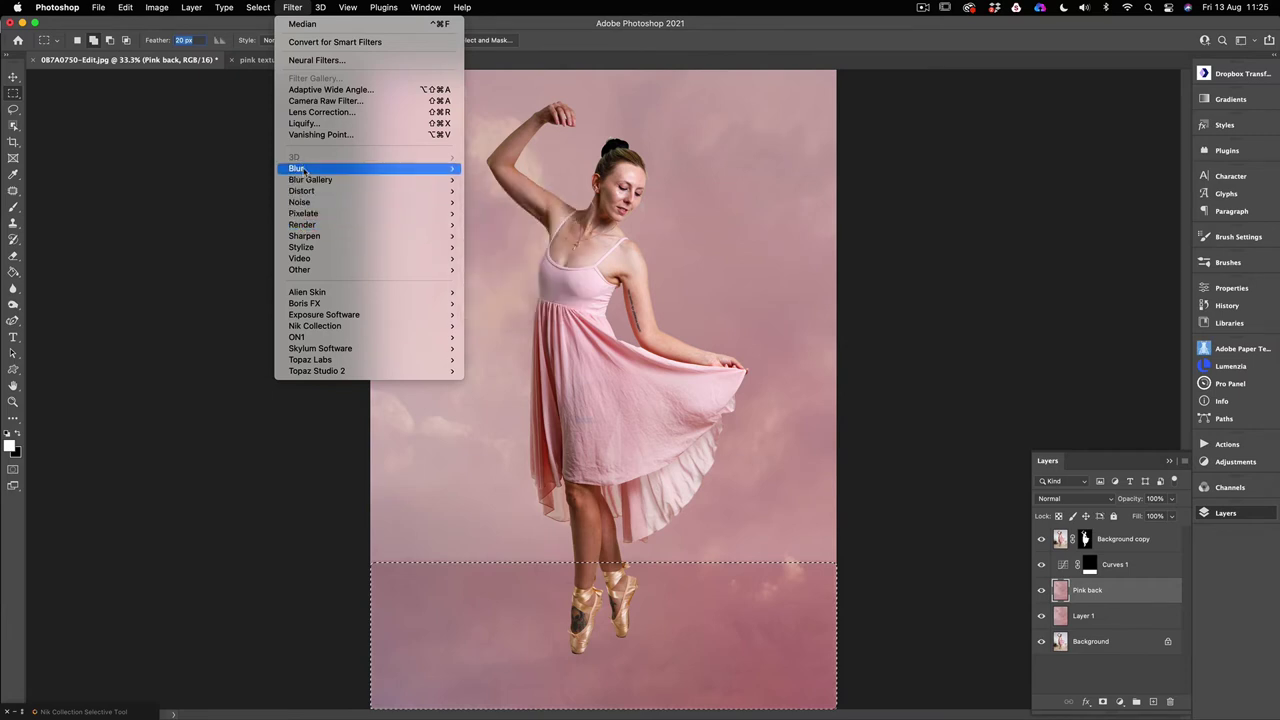
{"action": "mouse_move", "coordinate": [303, 170]}
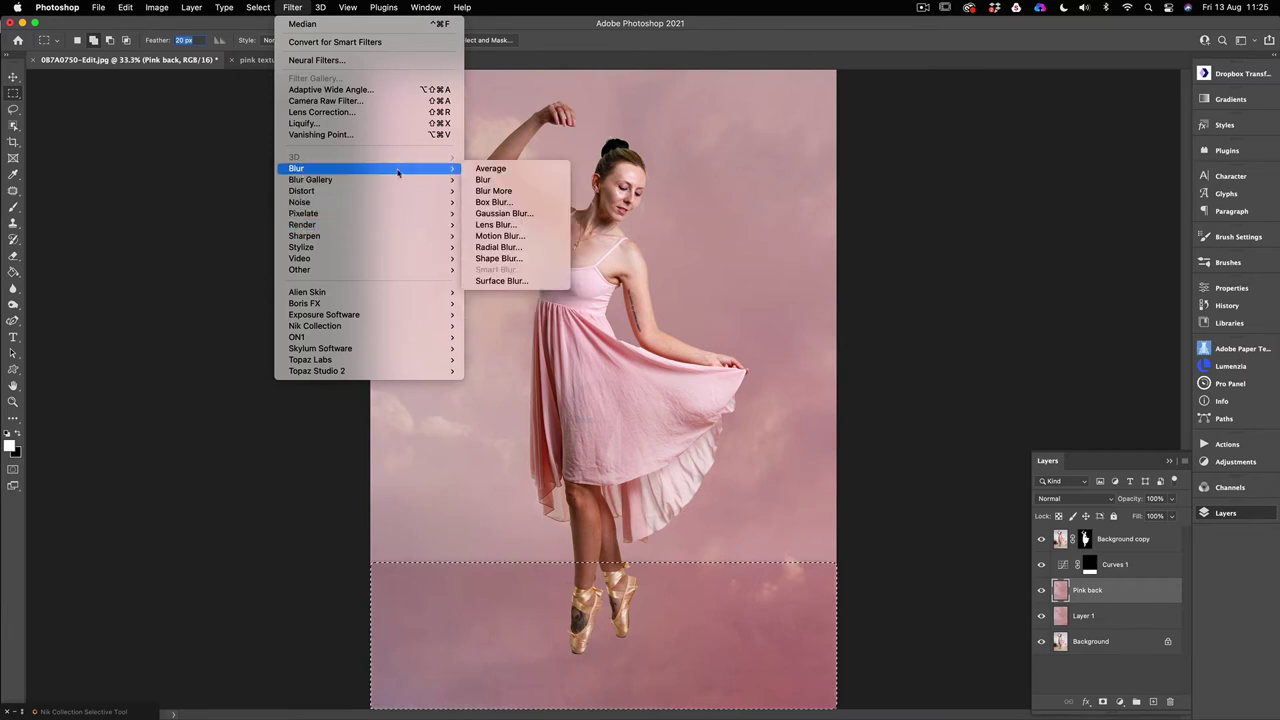
{"action": "left_click", "coordinate": [490, 249]}
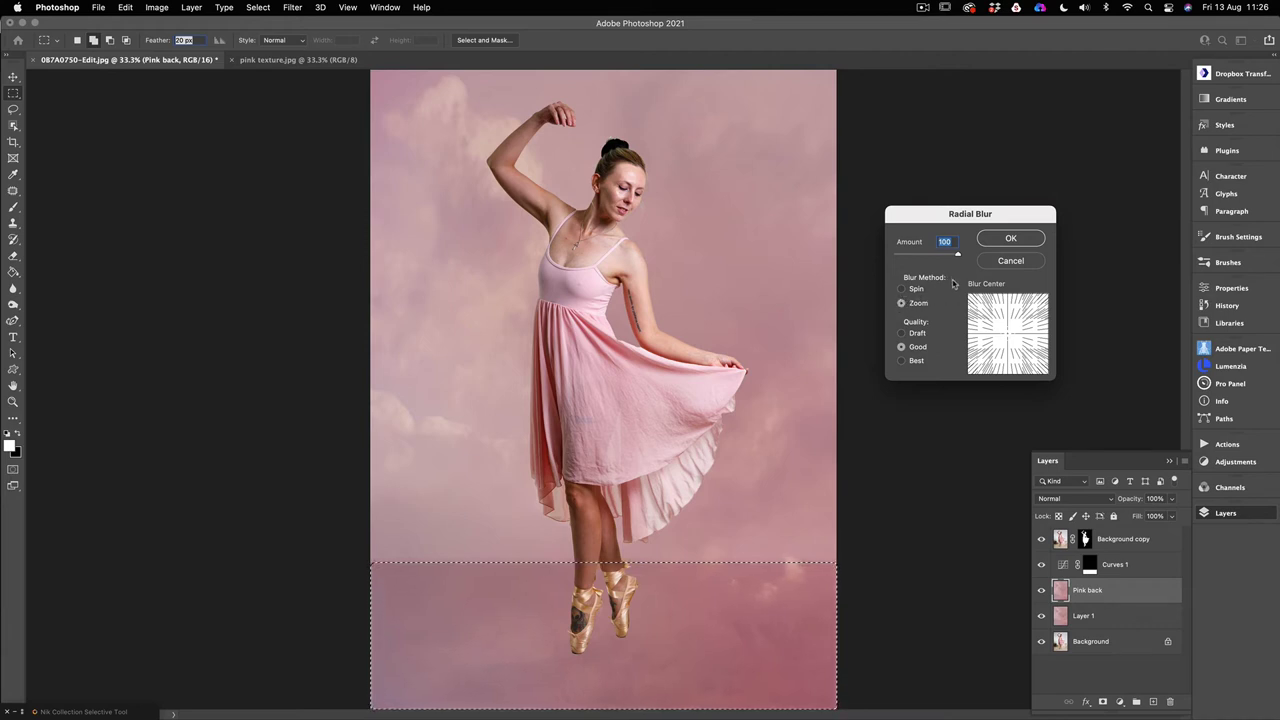
{"action": "left_click", "coordinate": [901, 289]}
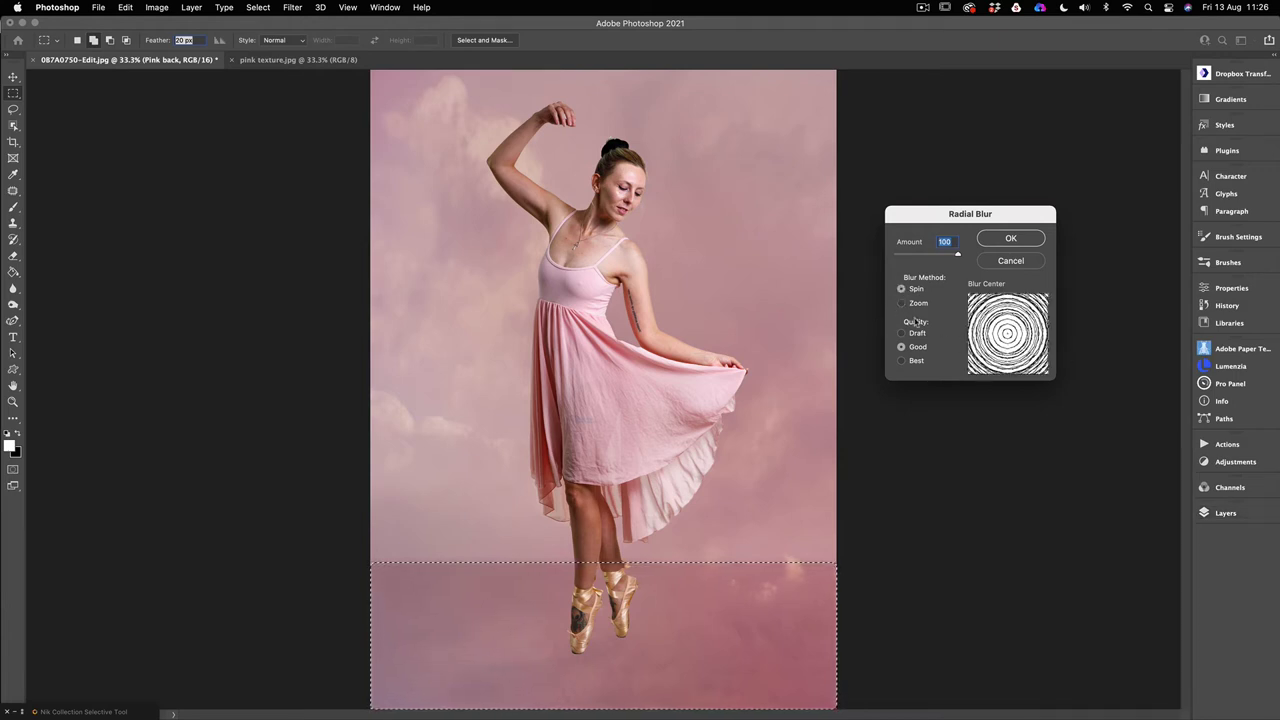
{"action": "left_click", "coordinate": [902, 305]}
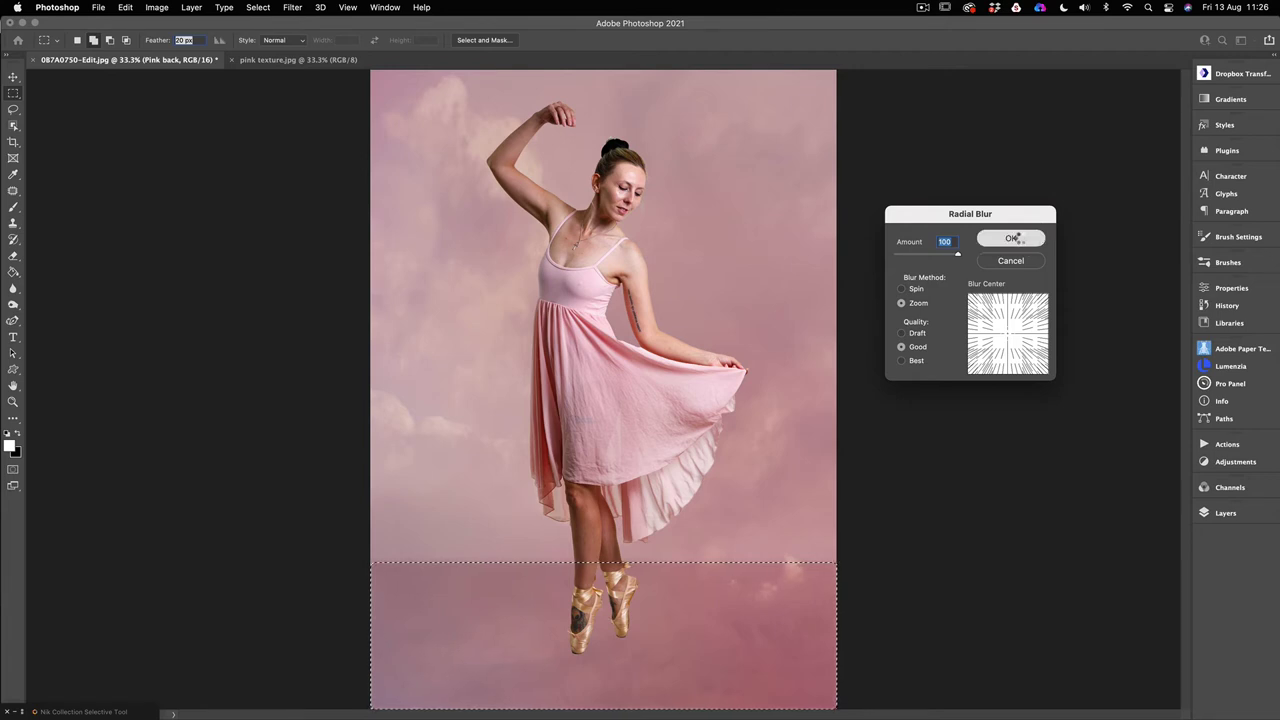
{"action": "left_click", "coordinate": [1011, 239]}
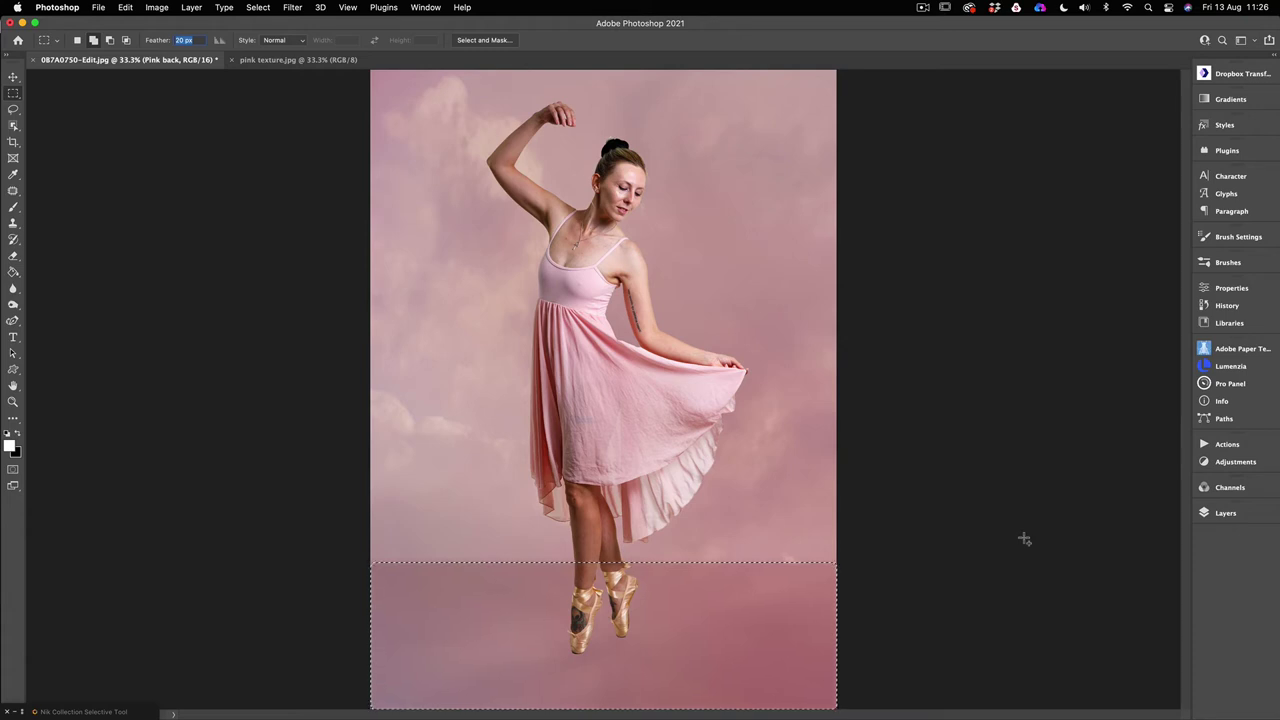
{"action": "left_click", "coordinate": [262, 7]}
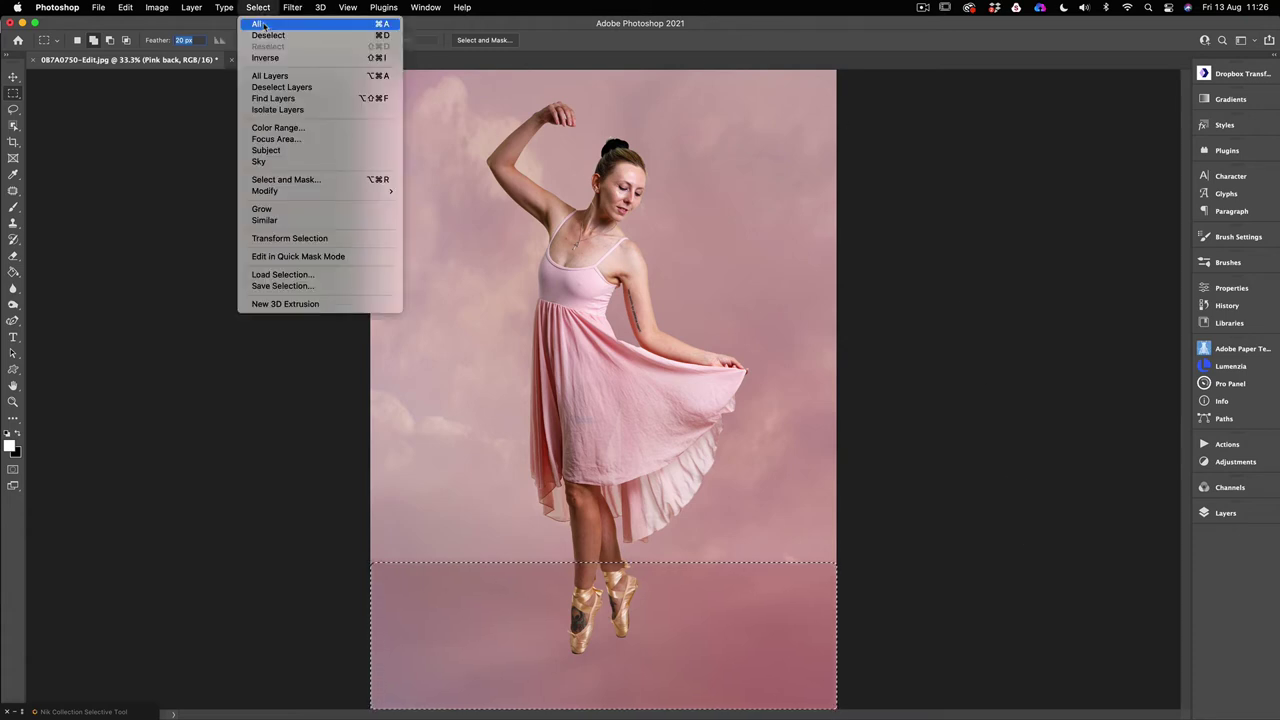
{"action": "left_click", "coordinate": [268, 38]}
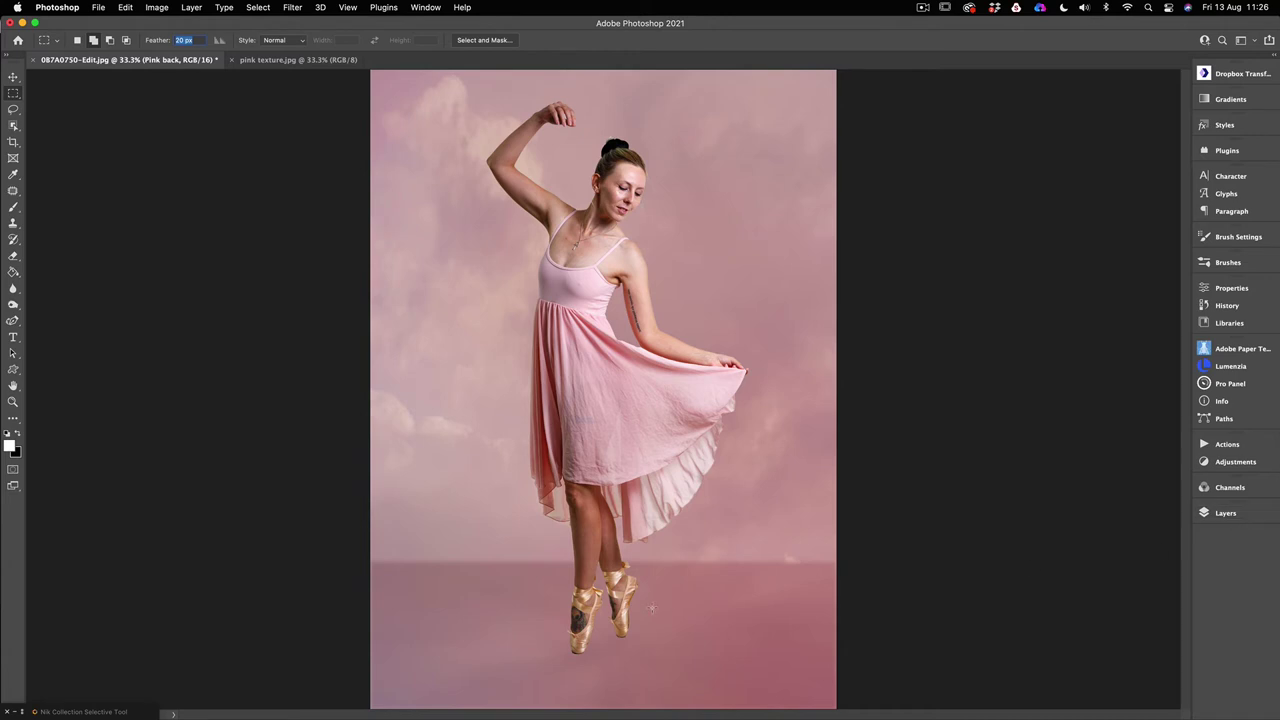
Lower the Curves 1 layer's opacity to 54% and merge it down into Pink back.
{"action": "left_click", "coordinate": [1220, 513]}
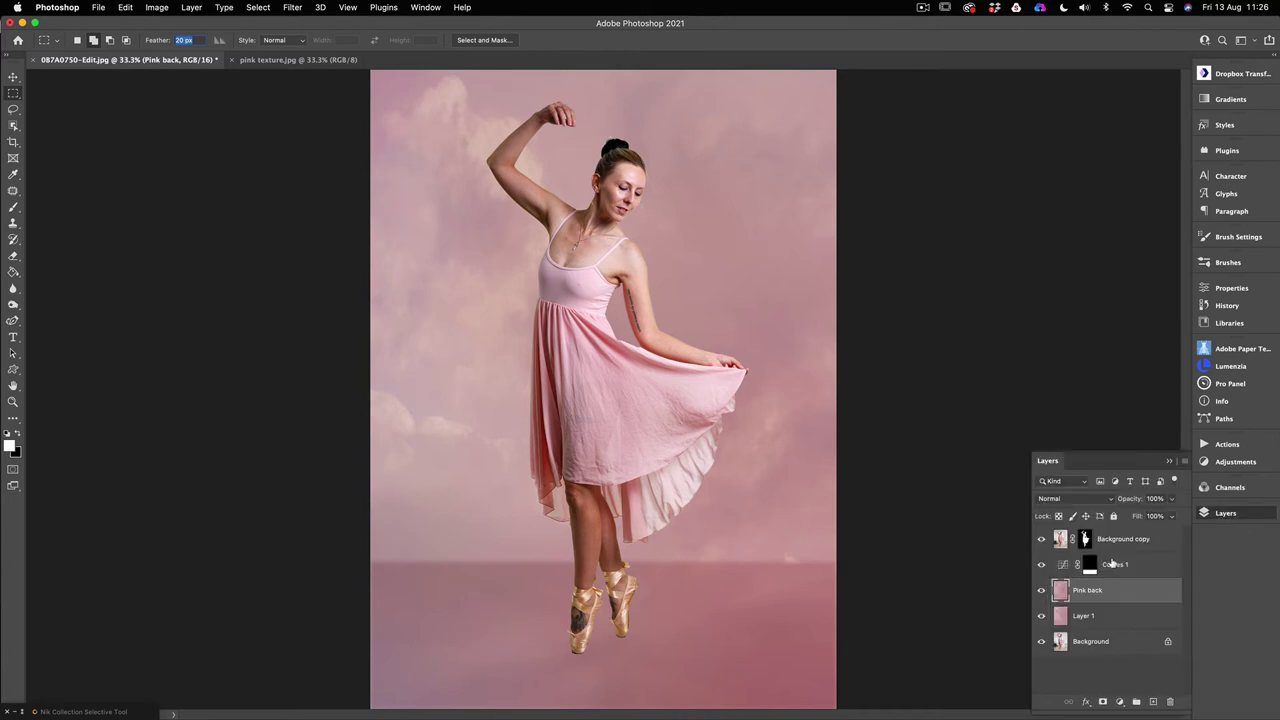
{"action": "left_click", "coordinate": [1112, 565]}
{"action": "left_click", "coordinate": [1172, 516]}
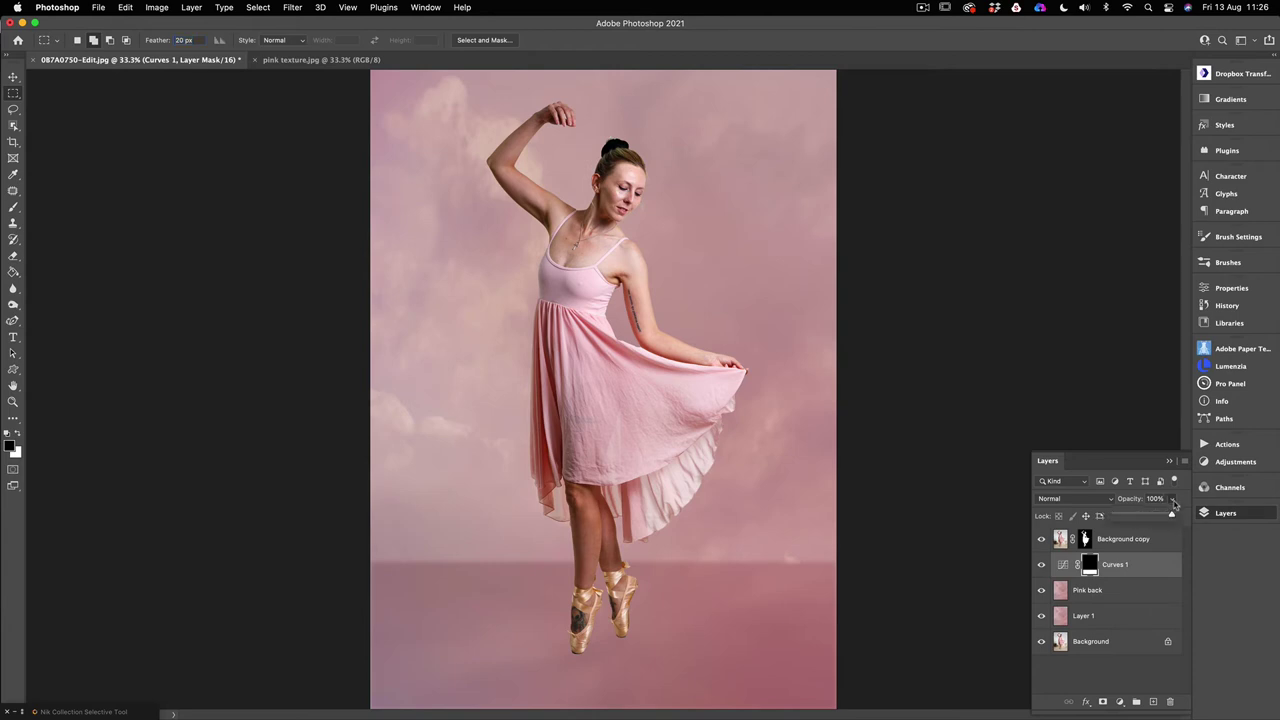
{"action": "left_click_drag", "start_coordinate": [1172, 516], "coordinate": [1145, 518]}
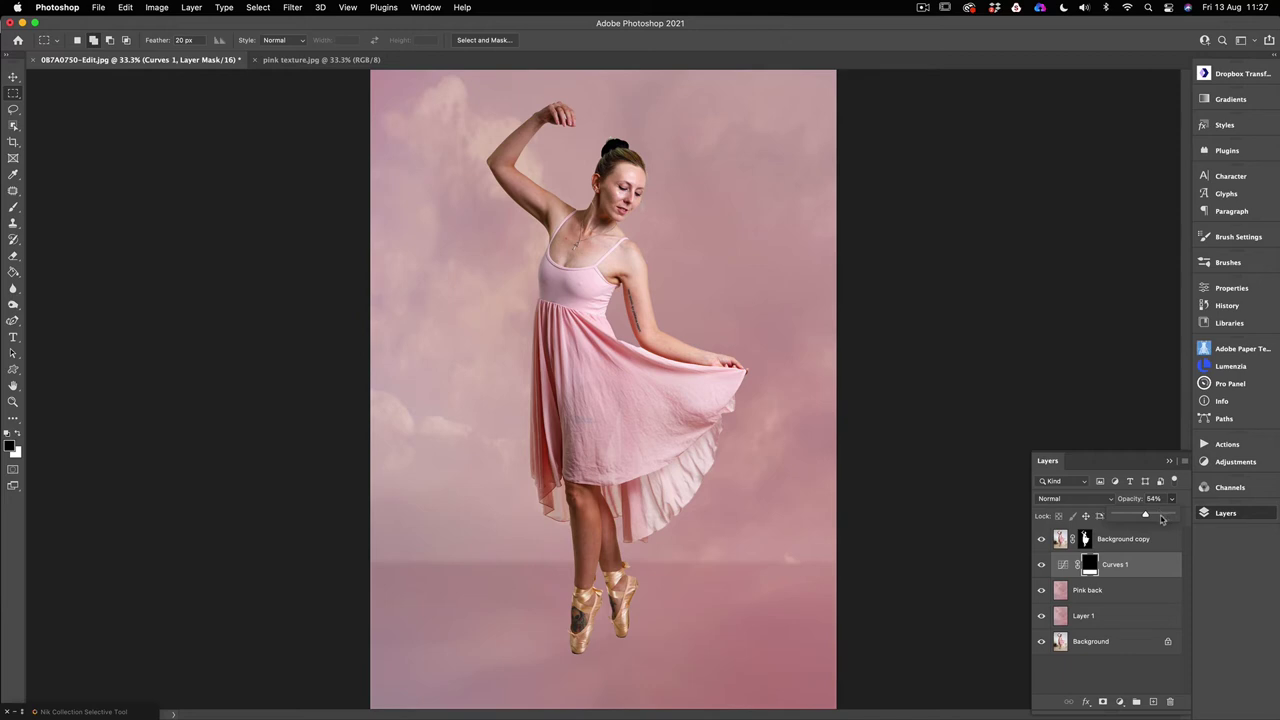
{"action": "right_click", "coordinate": [1137, 569]}
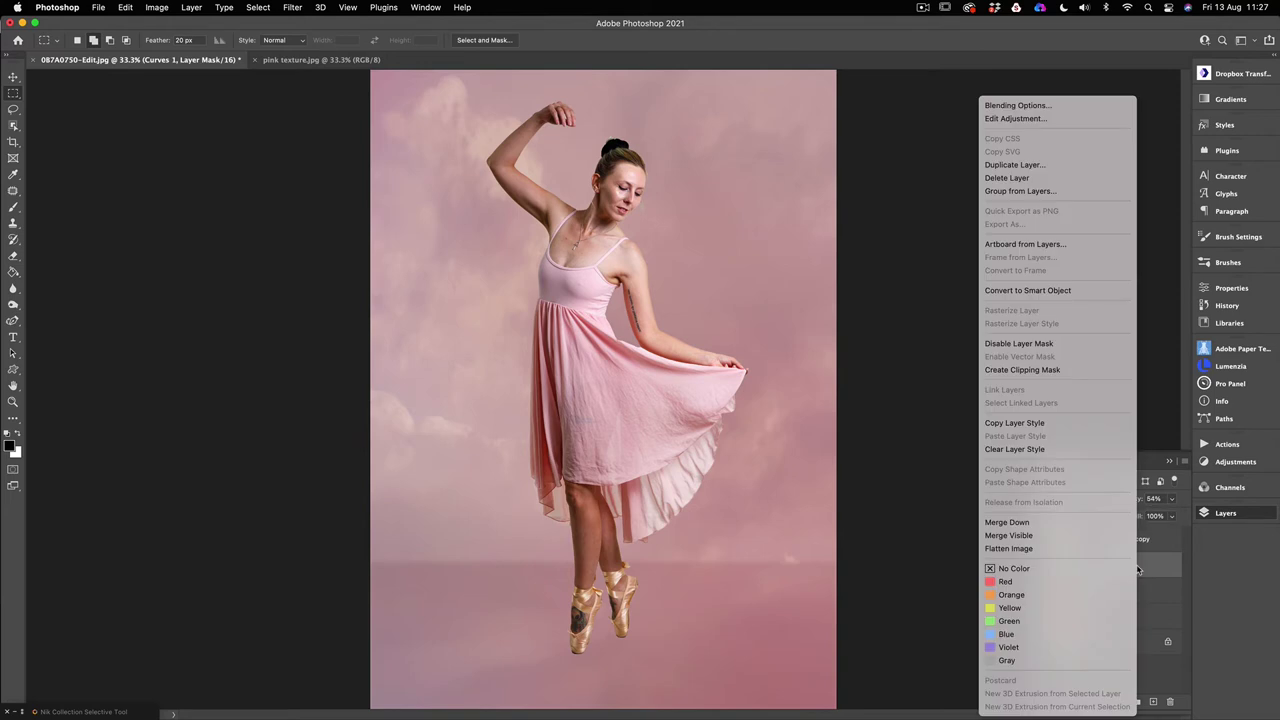
{"action": "left_click", "coordinate": [1017, 523]}
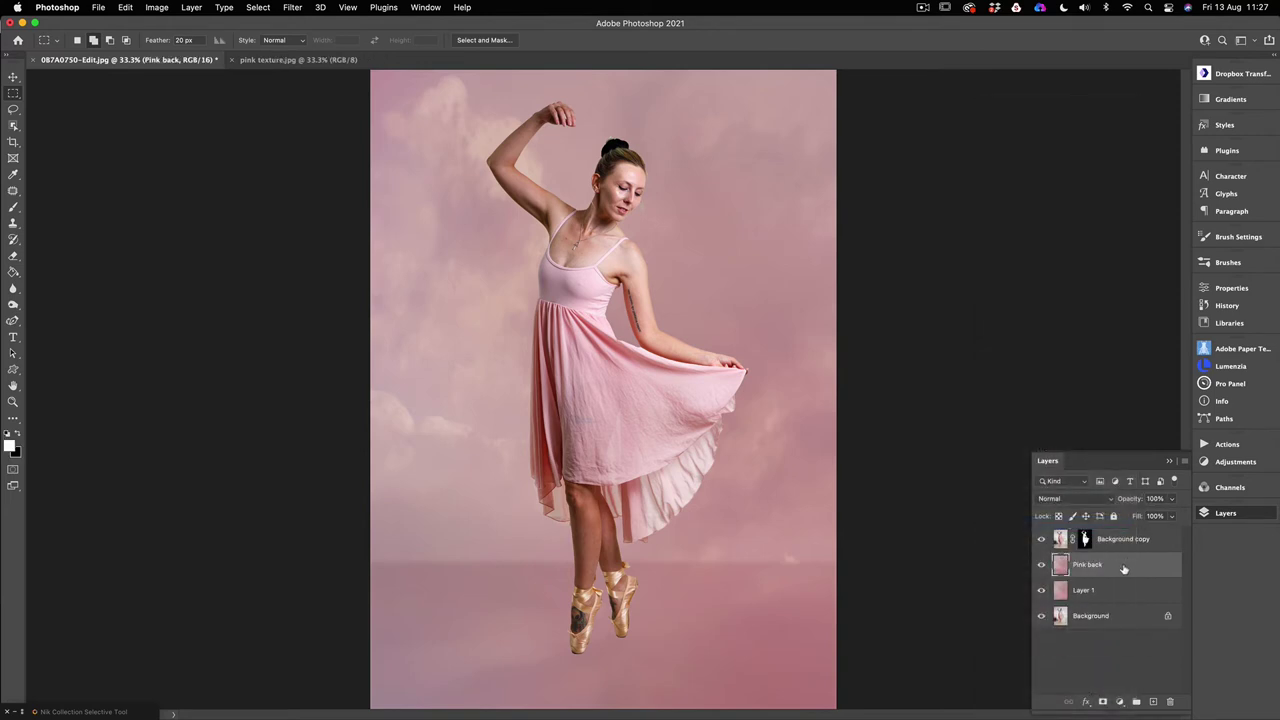
Compare the image with and without the merged Pink back layer by toggling its visibility off and on.
{"action": "right_click", "coordinate": [1123, 569]}
{"action": "left_click", "coordinate": [1147, 567]}
{"action": "left_click", "coordinate": [1041, 565]}
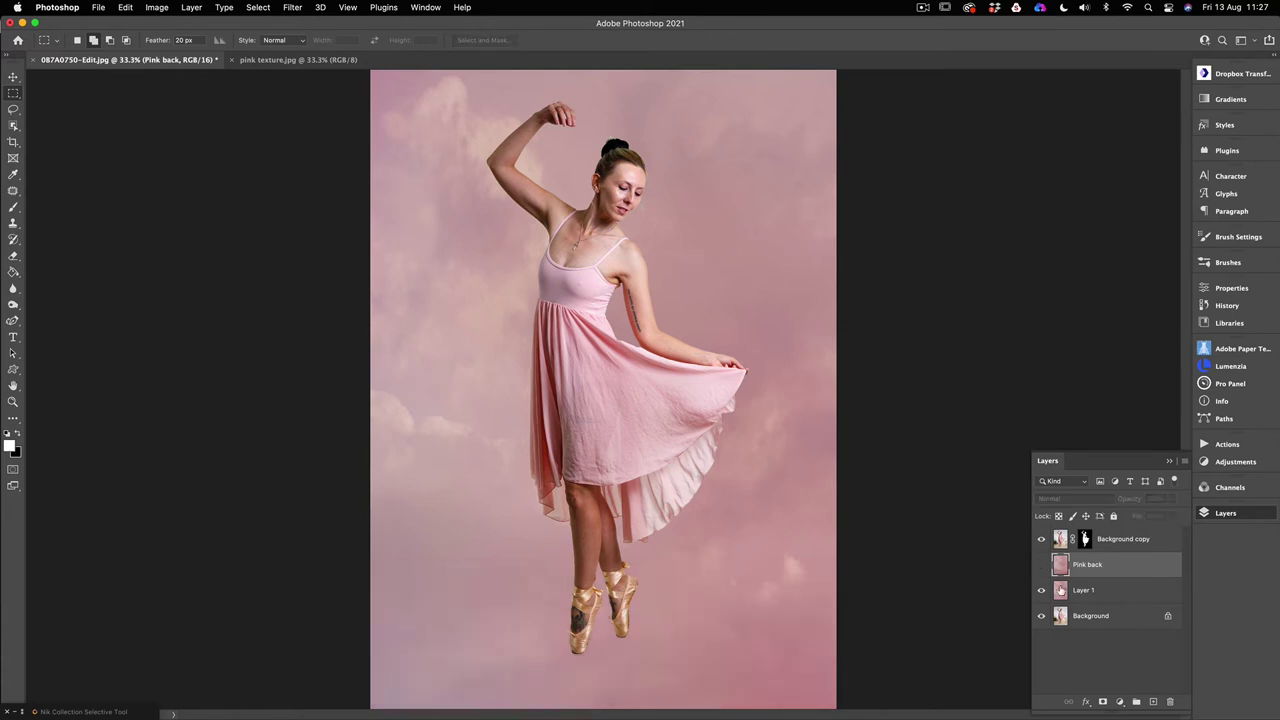
{"action": "left_click", "coordinate": [1041, 566]}
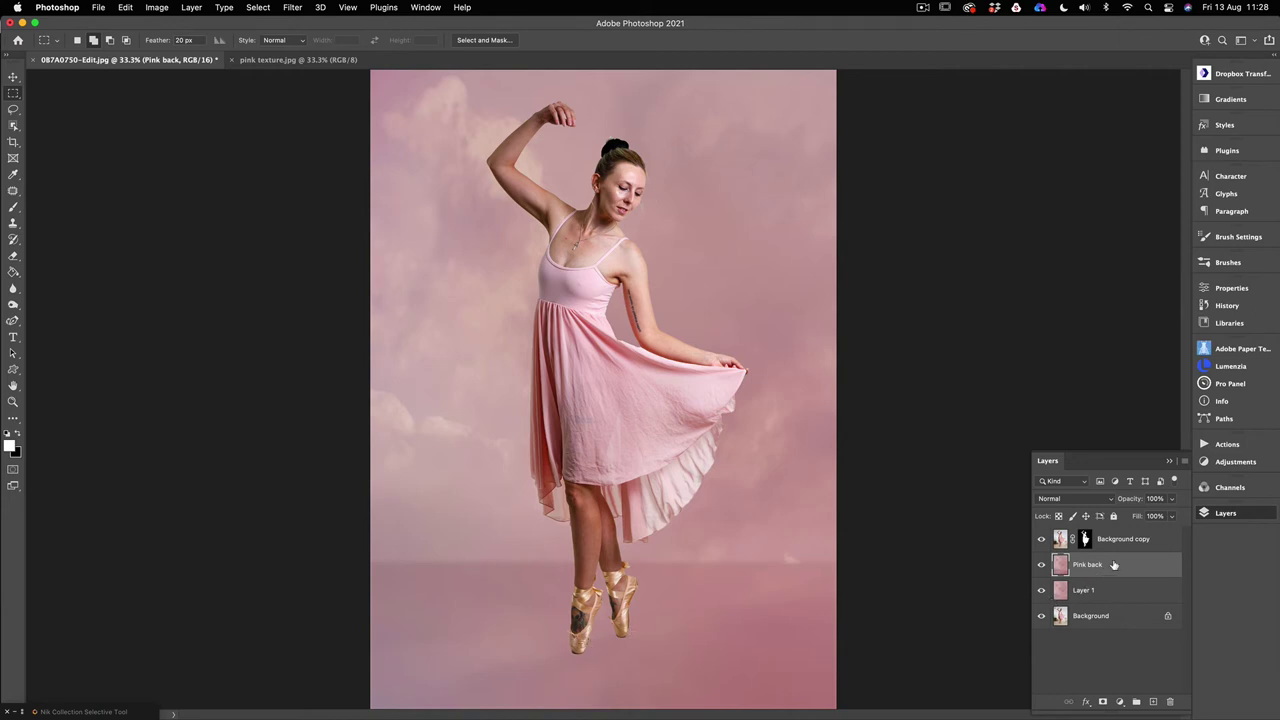
Add a new empty layer above Pink back and set the foreground colour to a dark pinkish black, #201818, based on the floor colour.
{"action": "left_click", "coordinate": [1153, 702]}
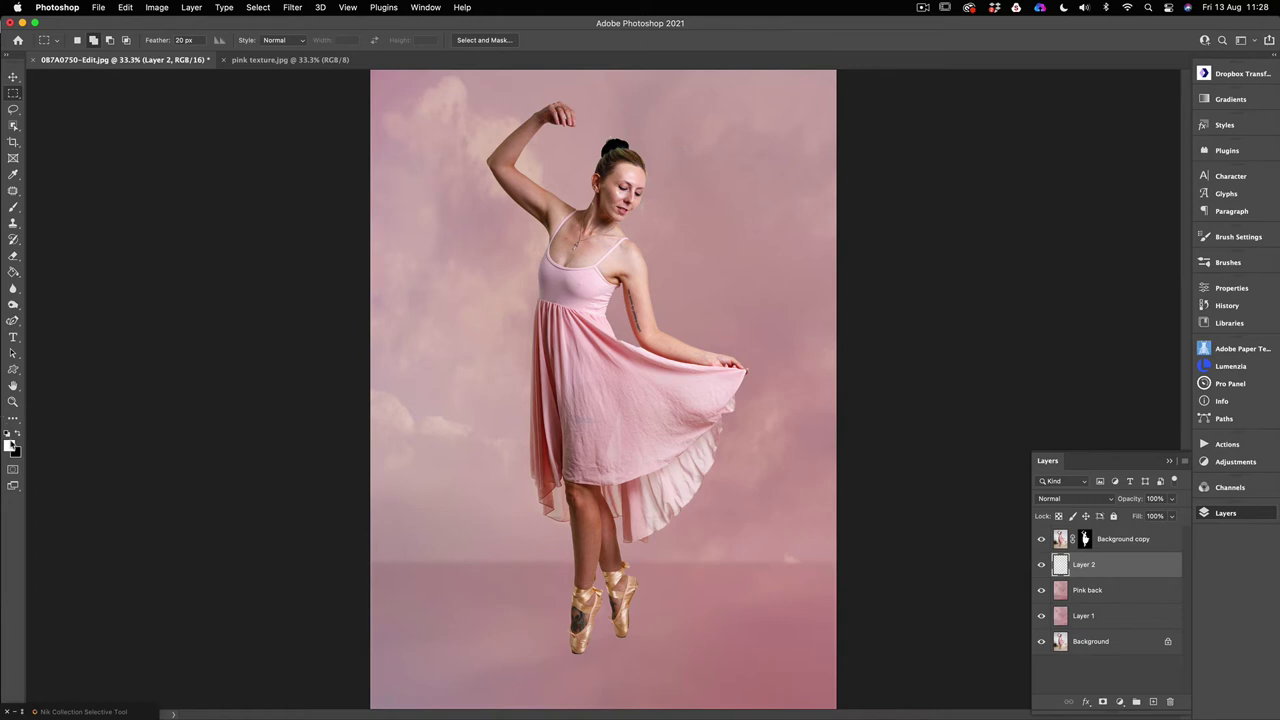
{"action": "left_click", "coordinate": [10, 446]}
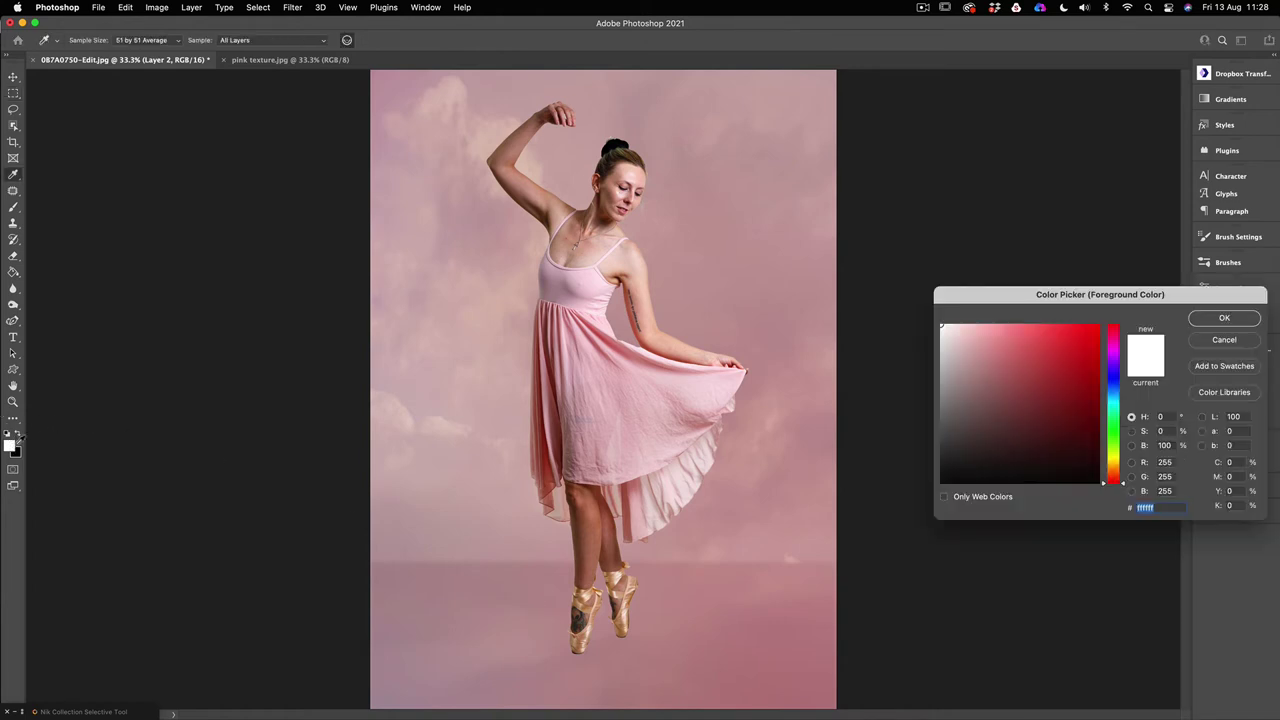
{"action": "left_click", "coordinate": [557, 607]}
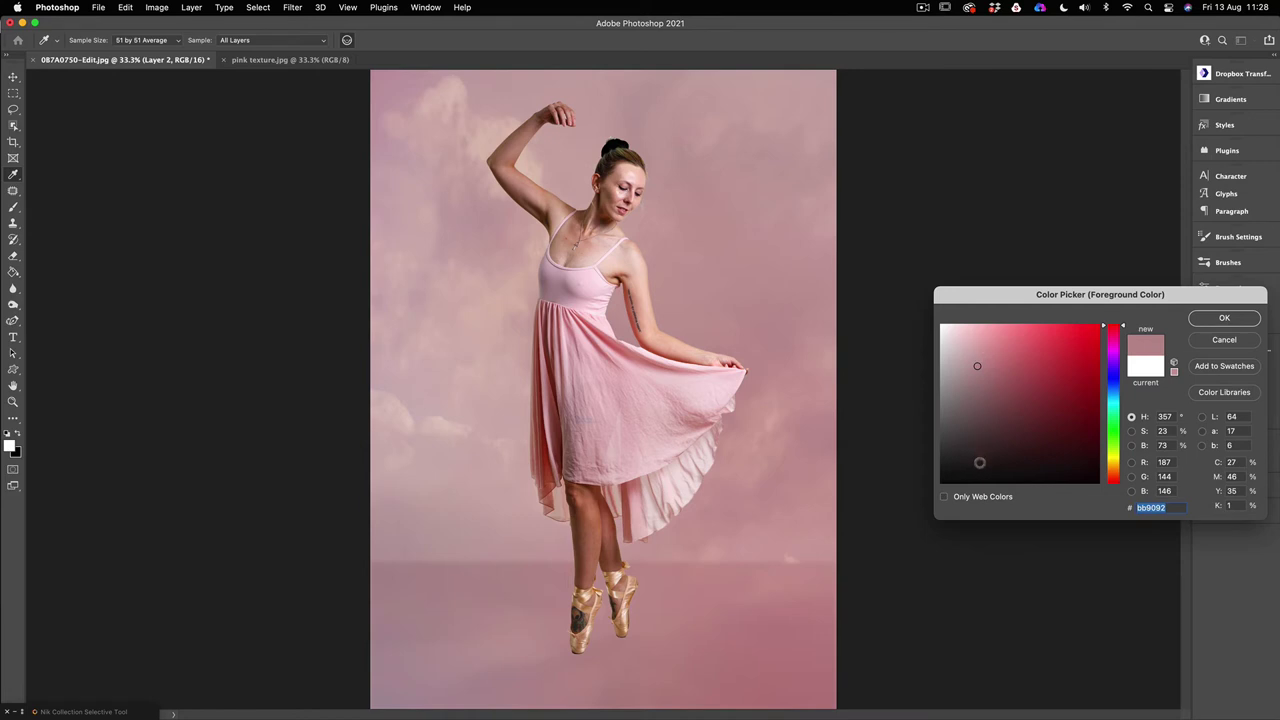
{"action": "left_click", "coordinate": [979, 462]}
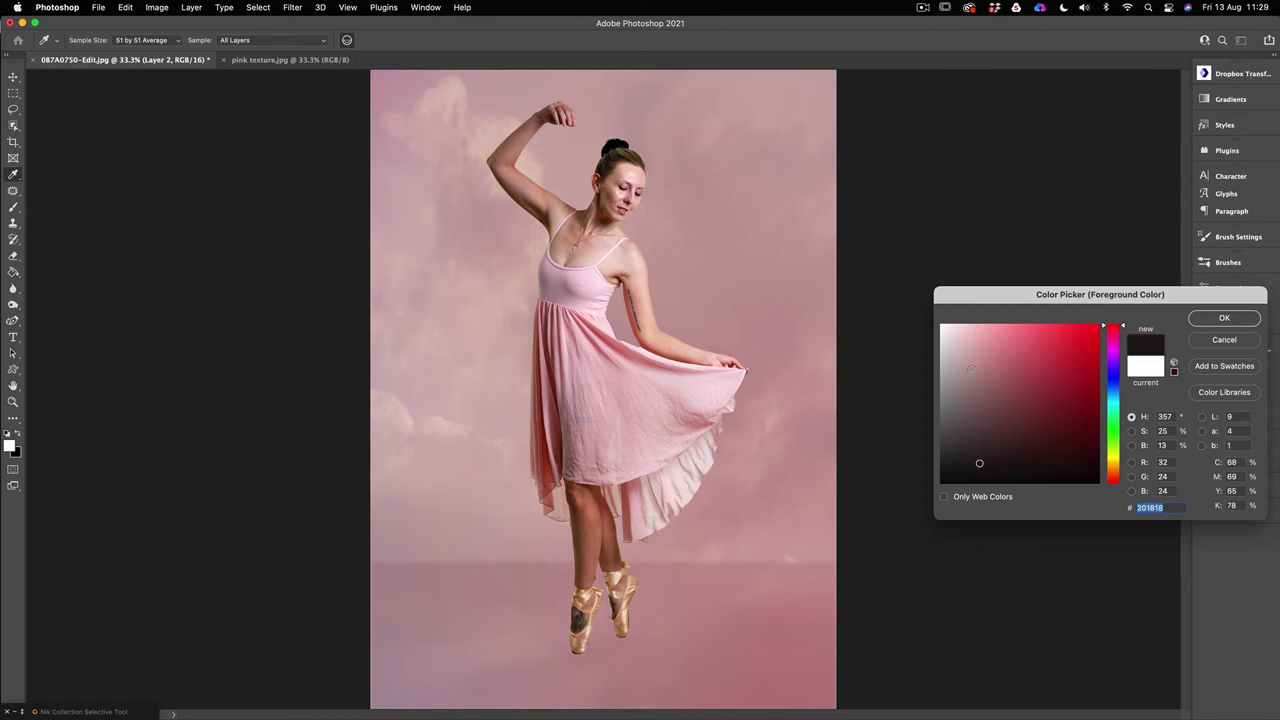
{"action": "left_click", "coordinate": [1224, 318]}
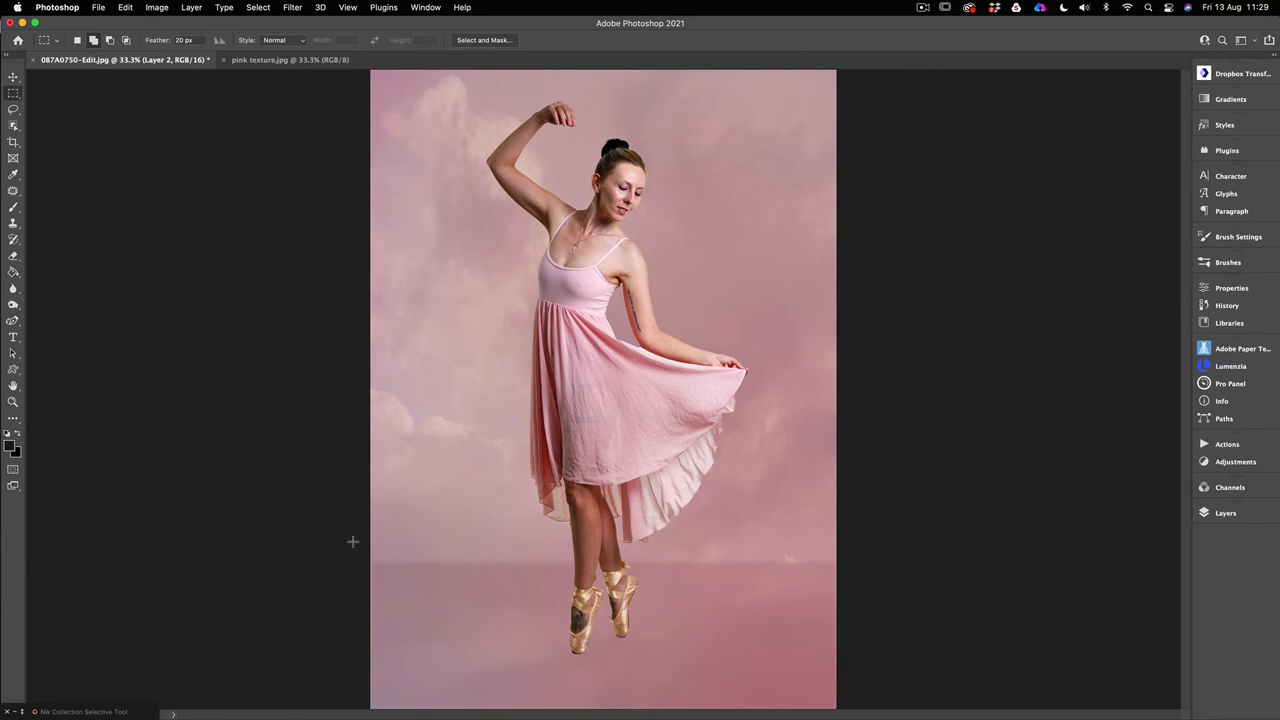
Set the Brush tool to the Soft Round preset from General Brushes.
{"action": "left_click", "coordinate": [13, 206]}
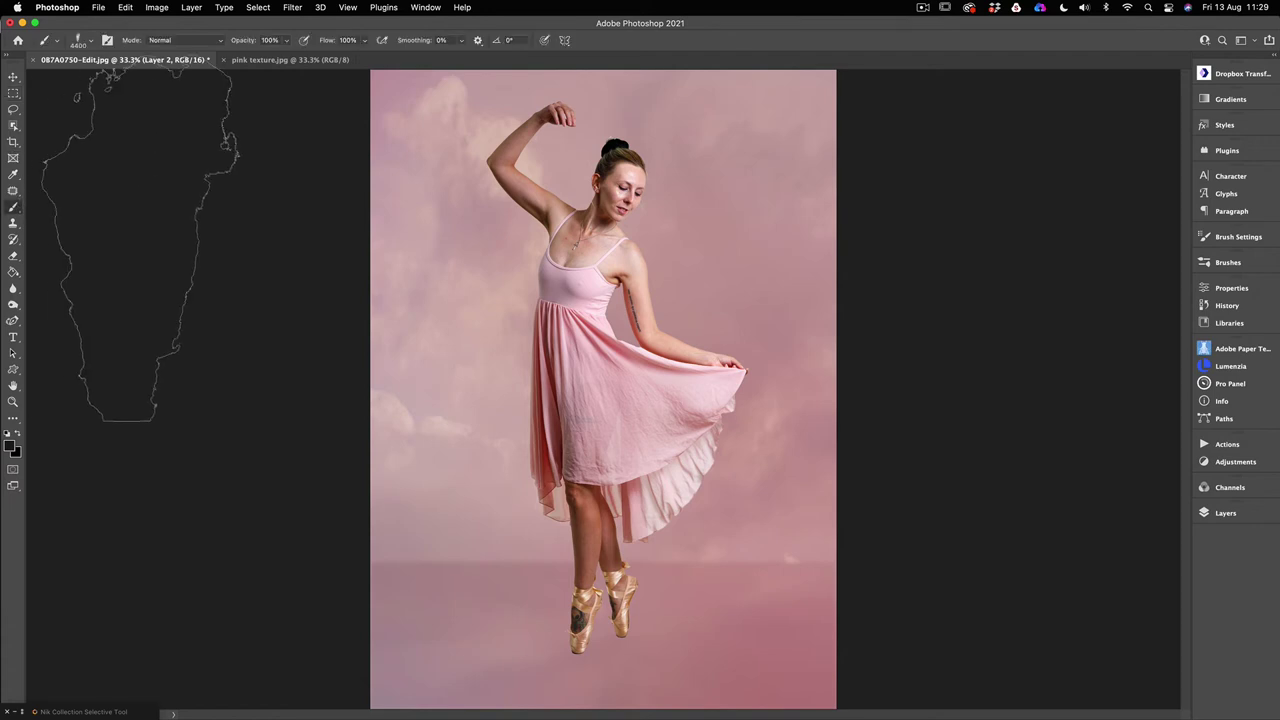
{"action": "left_click", "coordinate": [90, 41]}
{"action": "scroll", "coordinate": [108, 256], "scroll_direction": "up", "scroll_amount": 3}
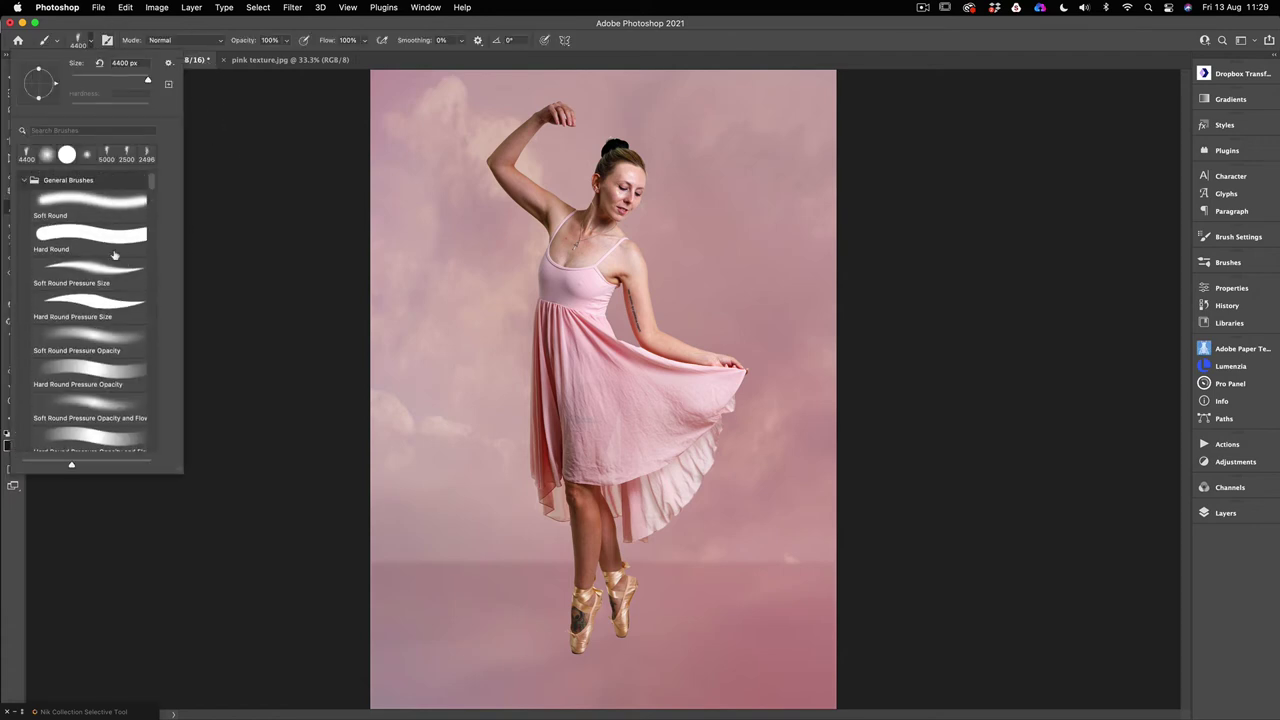
{"action": "left_click", "coordinate": [96, 202]}
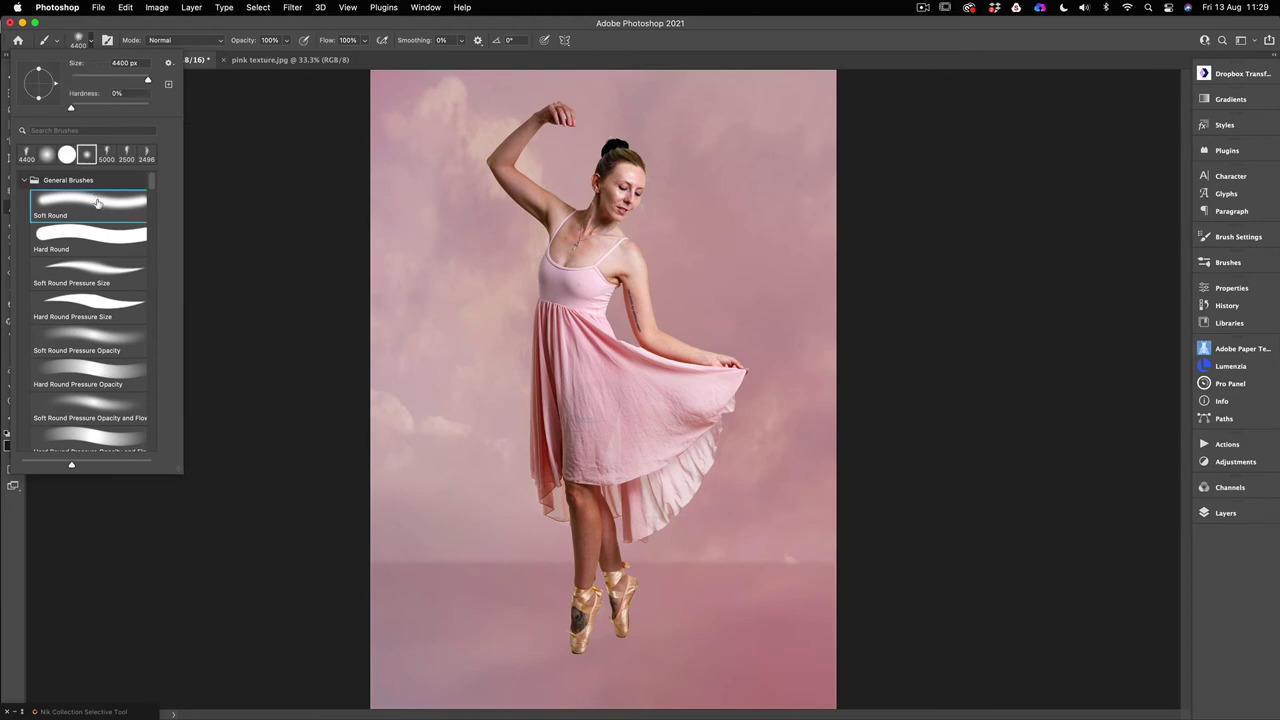
{"action": "left_click", "coordinate": [1022, 38]}
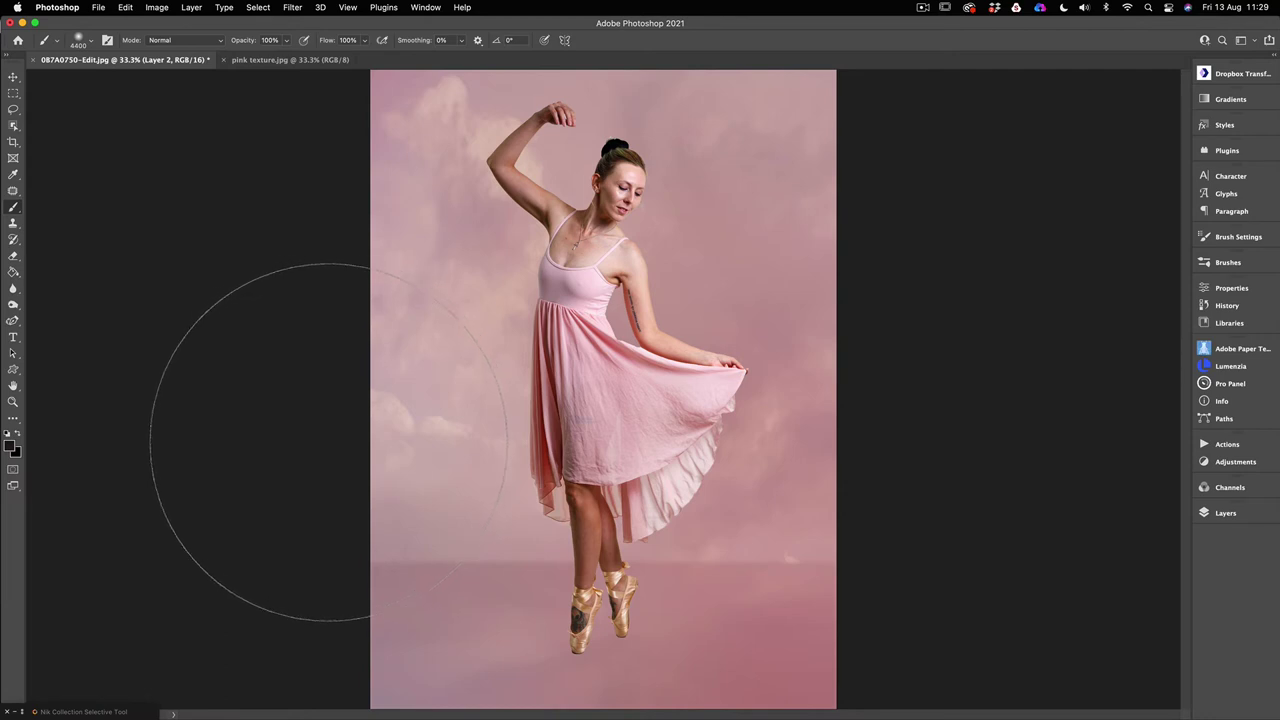
Reduce the brush to about 250–300 px and paint soft dark contact shadows under the toes of both ballet shoes.
{"action": "key", "text": "bracketright"}
{"action": "key", "text": "bracketright"}
{"action": "key", "text": "bracketright"}
{"action": "key", "text": "bracketright"}
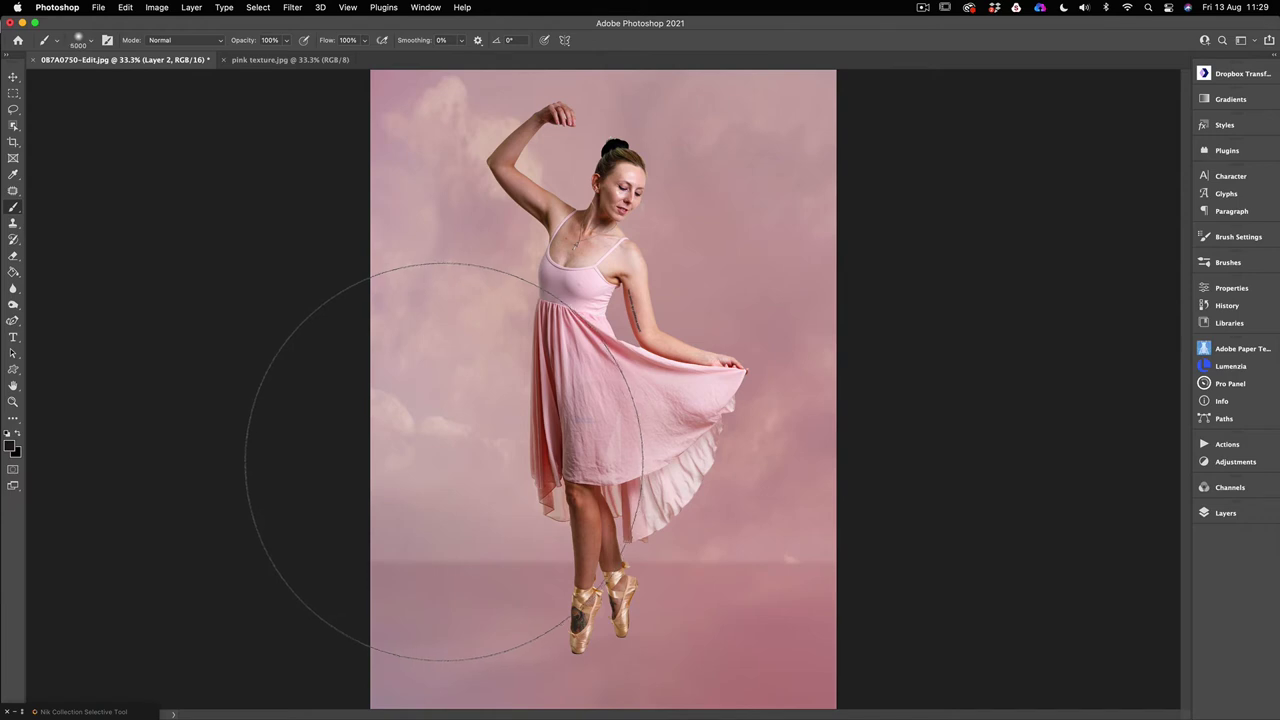
{"action": "key", "text": "bracketleft"}
{"action": "key", "text": "bracketleft"}
{"action": "key", "text": "bracketleft"}
{"action": "key", "text": "bracketleft"}
{"action": "key", "text": "bracketleft"}
{"action": "key", "text": "bracketleft"}
{"action": "key", "text": "bracketleft"}
{"action": "key", "text": "bracketleft"}
{"action": "key", "text": "bracketleft"}
{"action": "key", "text": "bracketleft"}
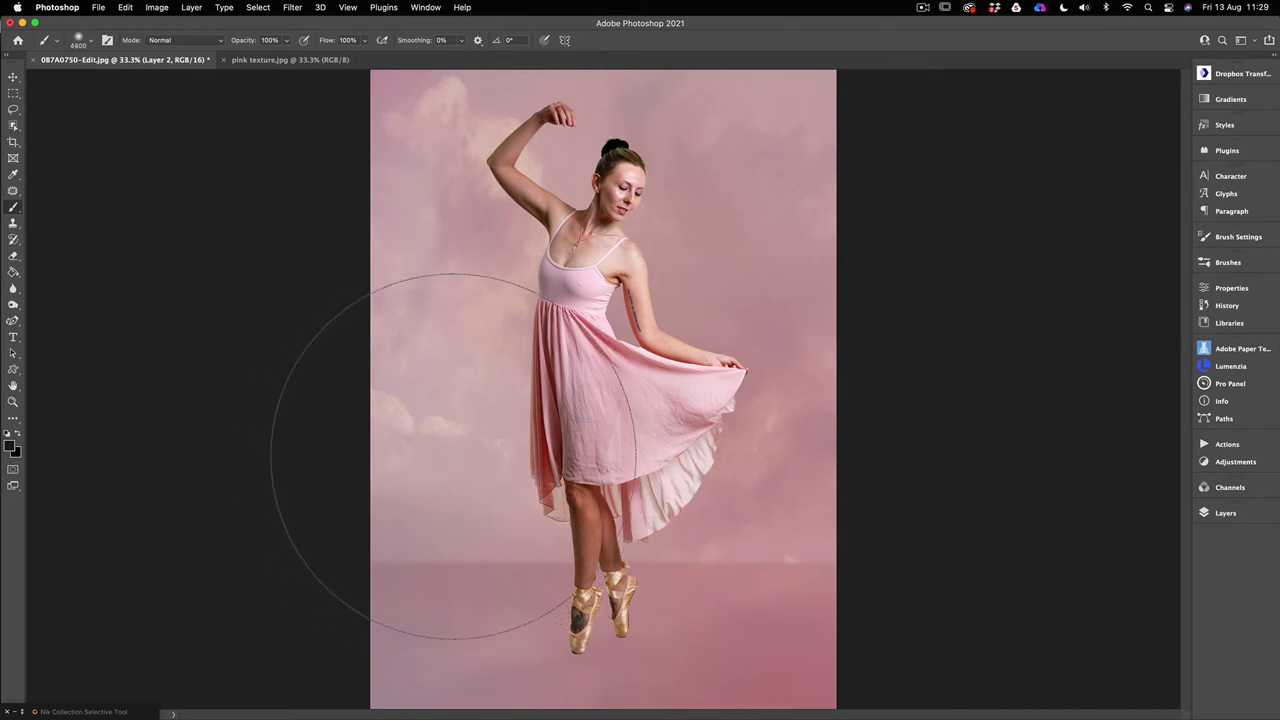
{"action": "key", "text": "bracketleft"}
{"action": "key", "text": "bracketleft"}
{"action": "key", "text": "bracketleft"}
{"action": "key", "text": "bracketleft"}
{"action": "key", "text": "bracketleft"}
{"action": "key", "text": "bracketleft"}
{"action": "key", "text": "bracketleft"}
{"action": "key", "text": "bracketleft"}
{"action": "key", "text": "bracketleft"}
{"action": "key", "text": "bracketleft"}
{"action": "key", "text": "bracketleft"}
{"action": "key", "text": "bracketleft"}
{"action": "key", "text": "bracketleft"}
{"action": "key", "text": "bracketleft"}
{"action": "key", "text": "bracketleft"}
{"action": "key", "text": "bracketleft"}
{"action": "key", "text": "bracketleft"}
{"action": "key", "text": "bracketleft"}
{"action": "key", "text": "bracketleft"}
{"action": "key", "text": "bracketleft"}
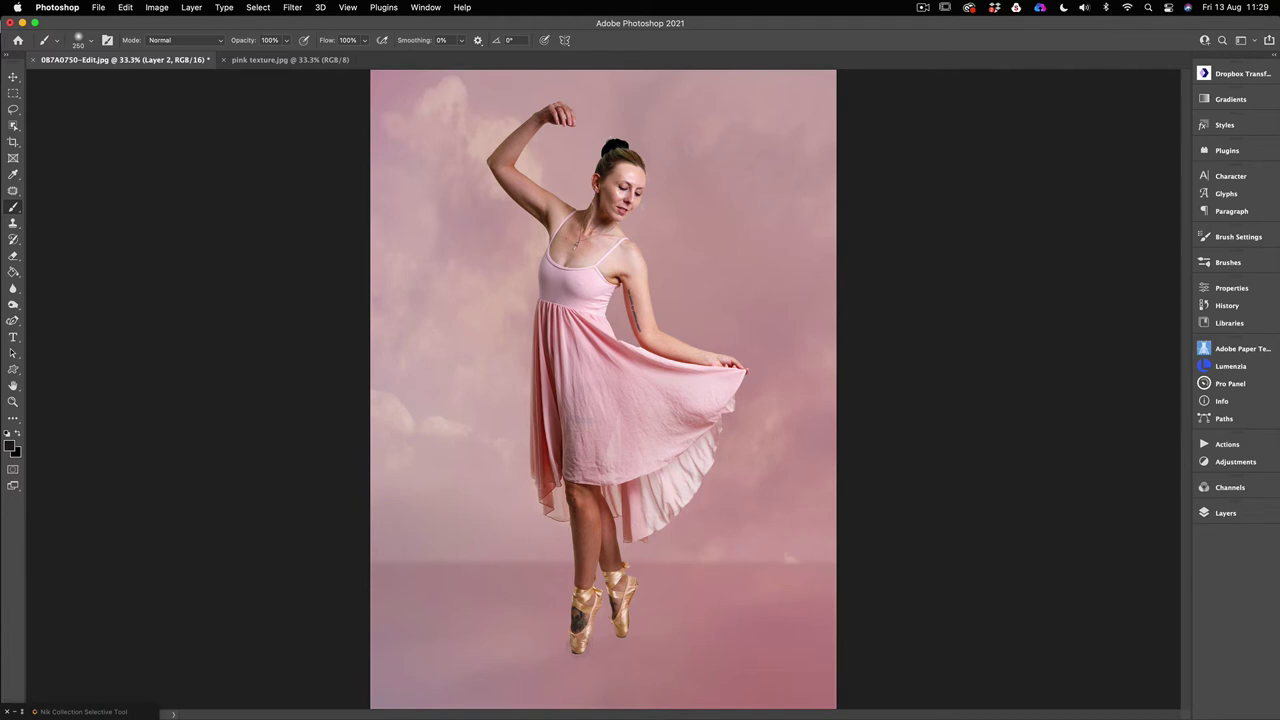
{"action": "left_click", "coordinate": [579, 650]}
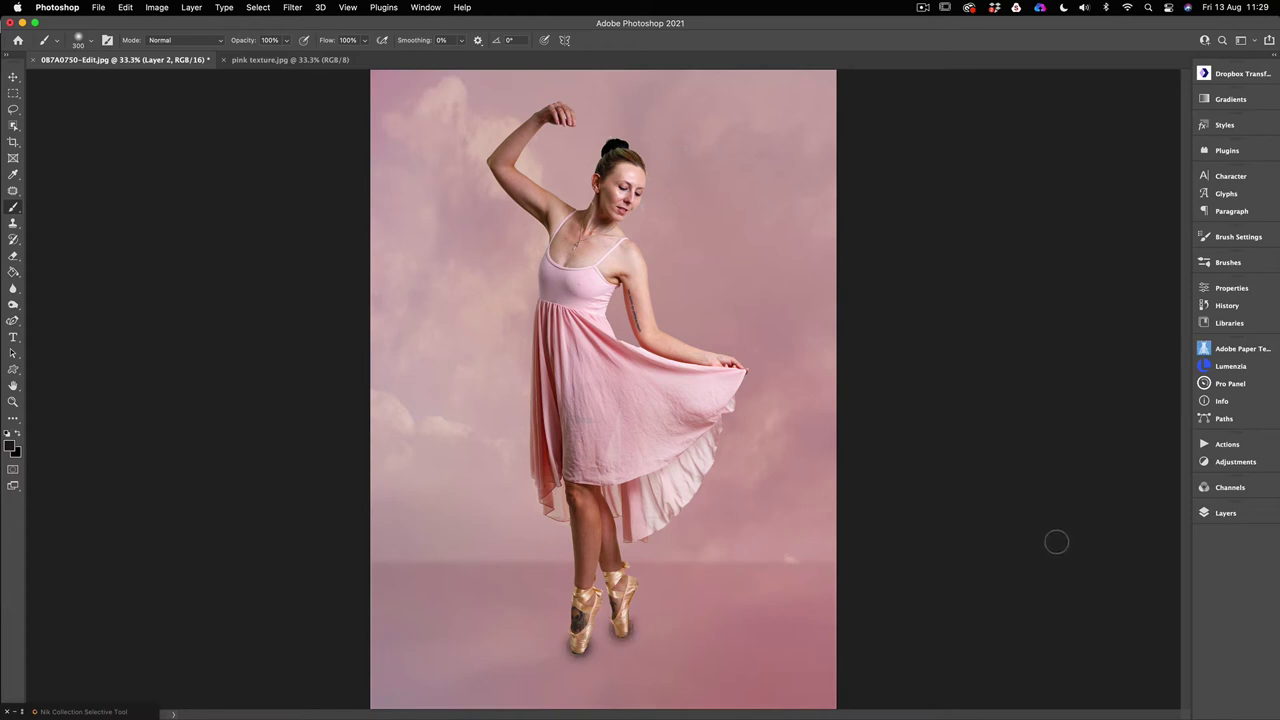
Rename the shadow layer "Dense toe shadow" and lower its opacity to 57%.
{"action": "left_click", "coordinate": [1207, 514]}
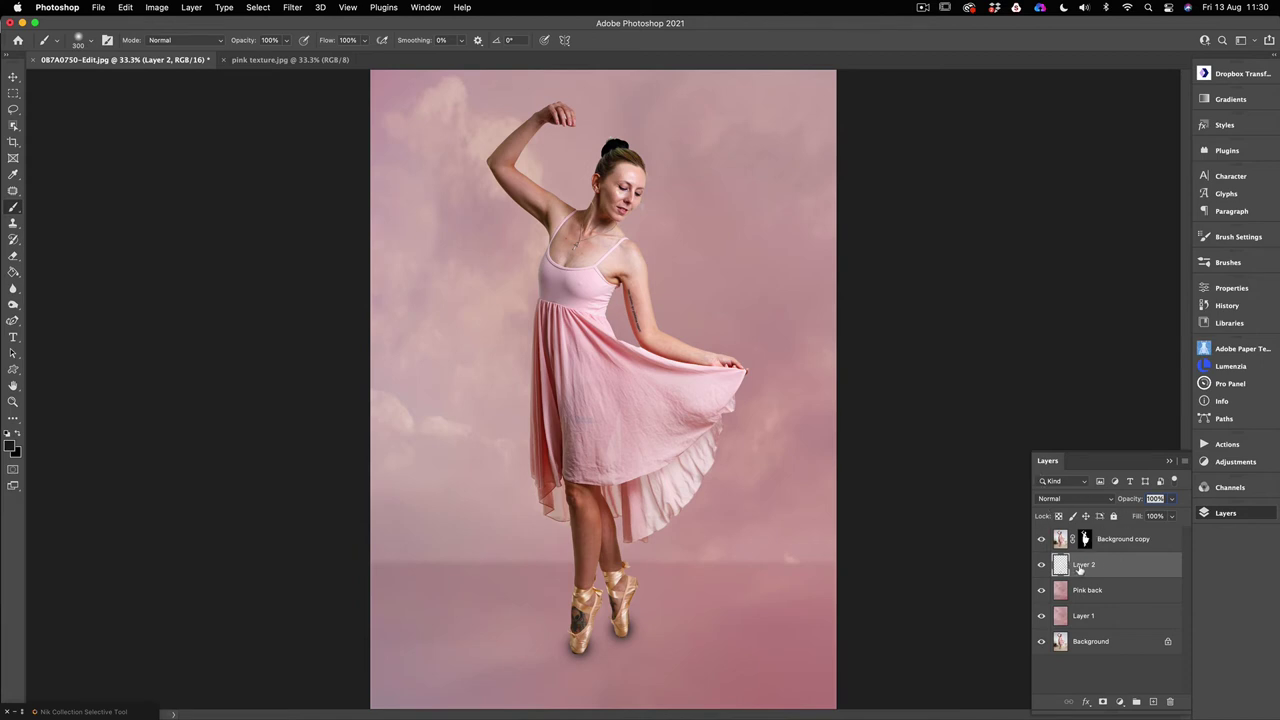
{"action": "double_click", "coordinate": [1079, 566]}
{"action": "type", "text": "Dense toe shadow"}
{"action": "left_click", "coordinate": [1155, 570]}
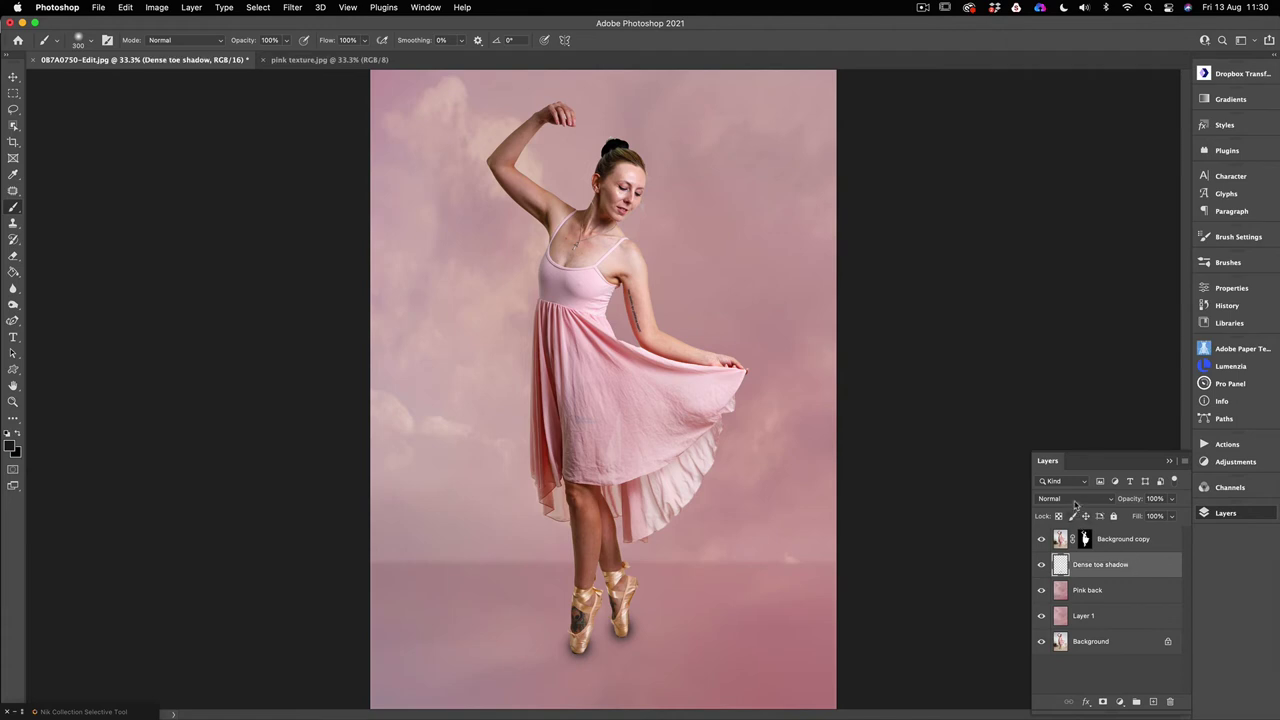
{"action": "left_click", "coordinate": [1172, 503]}
{"action": "left_click_drag", "start_coordinate": [1174, 516], "coordinate": [1149, 520]}
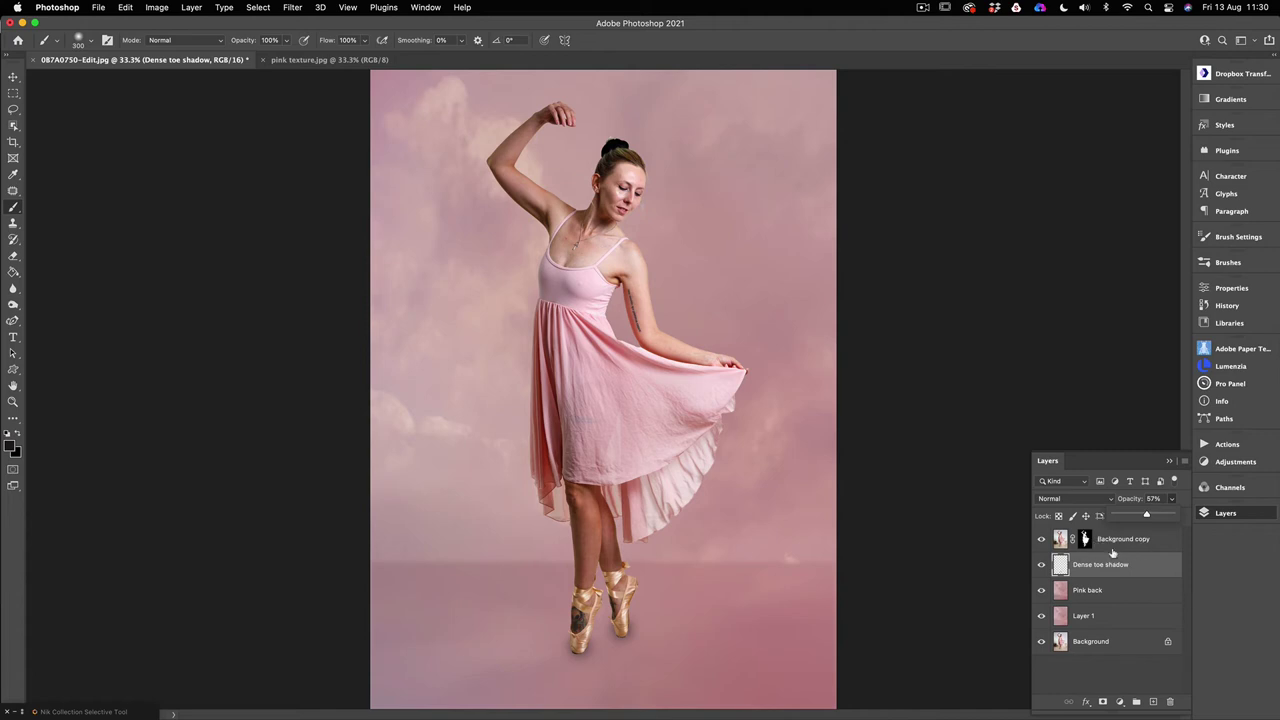
Add a new empty layer above Dense toe shadow and name it "Body shadow".
{"action": "left_click", "coordinate": [1153, 702]}
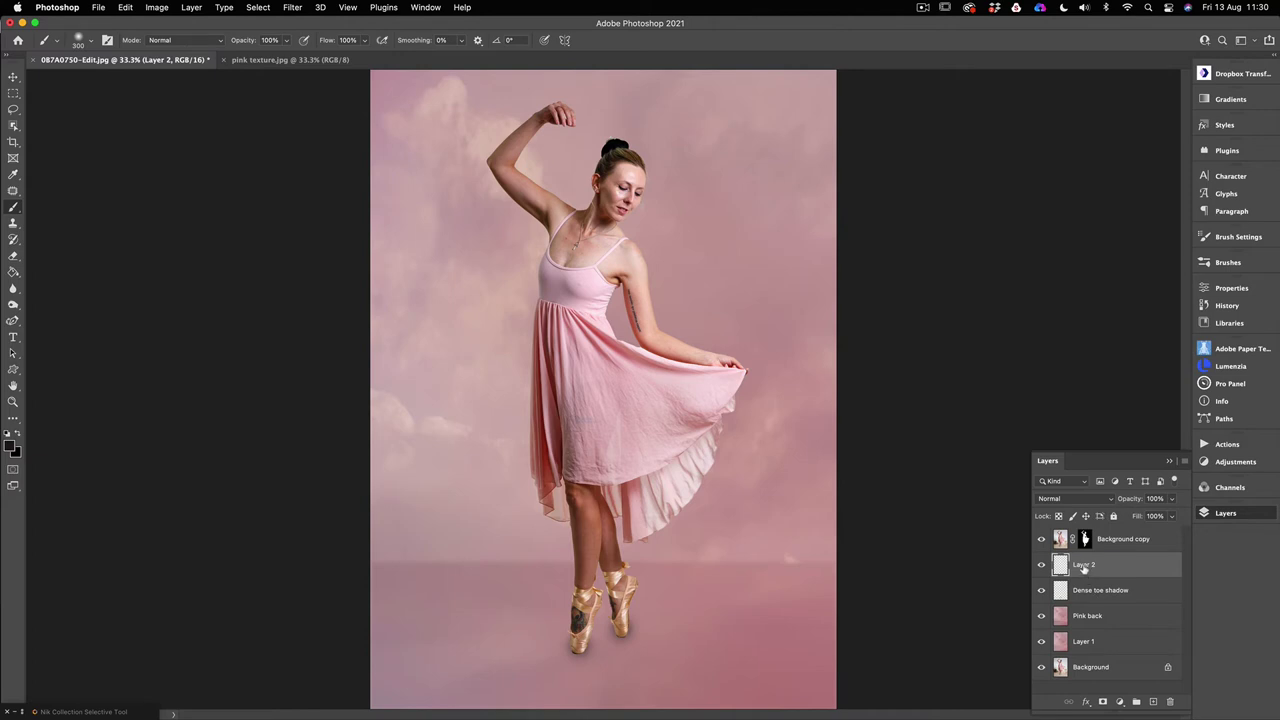
{"action": "double_click", "coordinate": [1080, 566]}
{"action": "type", "text": "Body shadow"}
{"action": "key", "text": "Return"}
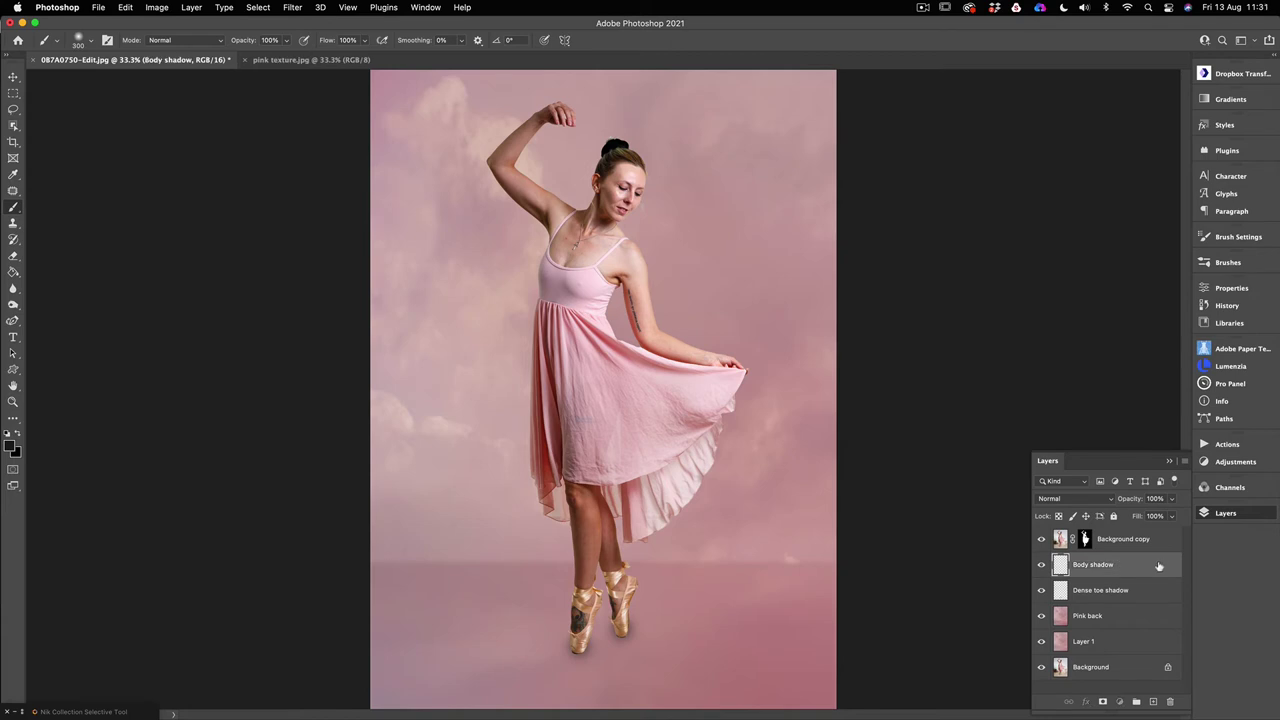
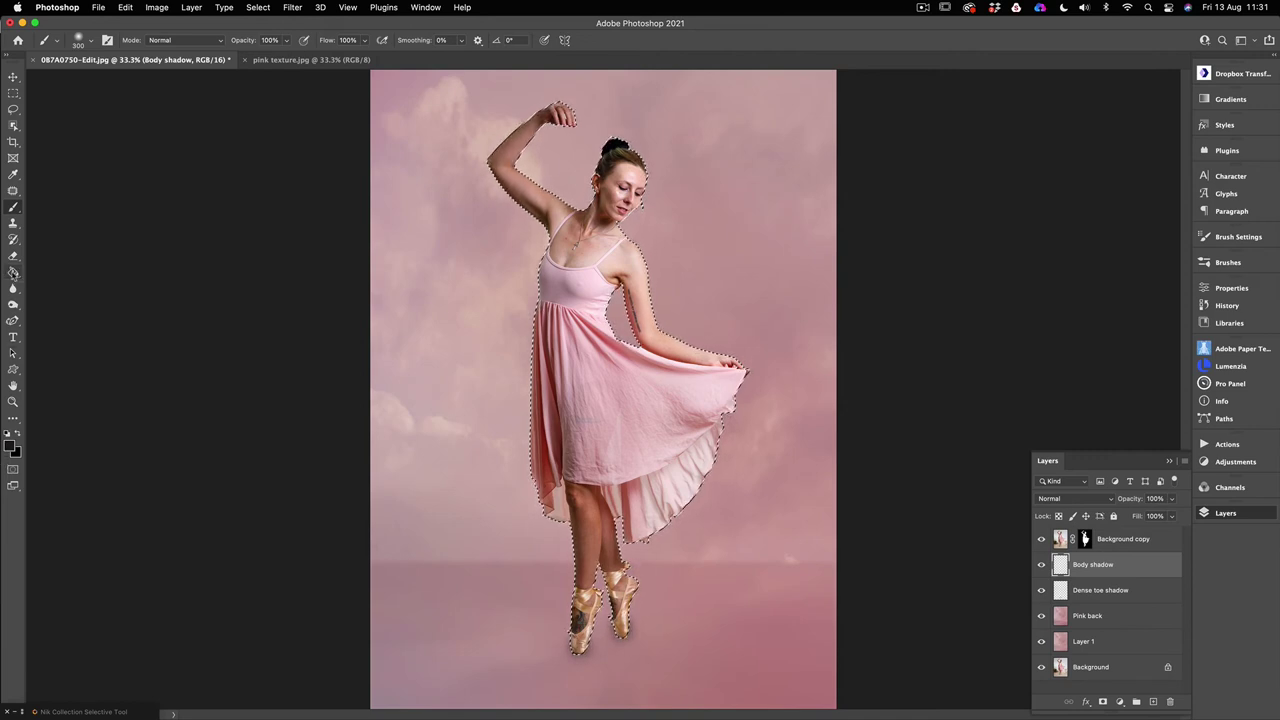
Fill the dancer-shaped selection on the Body shadow layer with the dark foreground colour using the Paint Bucket, and deselect.
{"action": "left_click", "coordinate": [13, 271]}
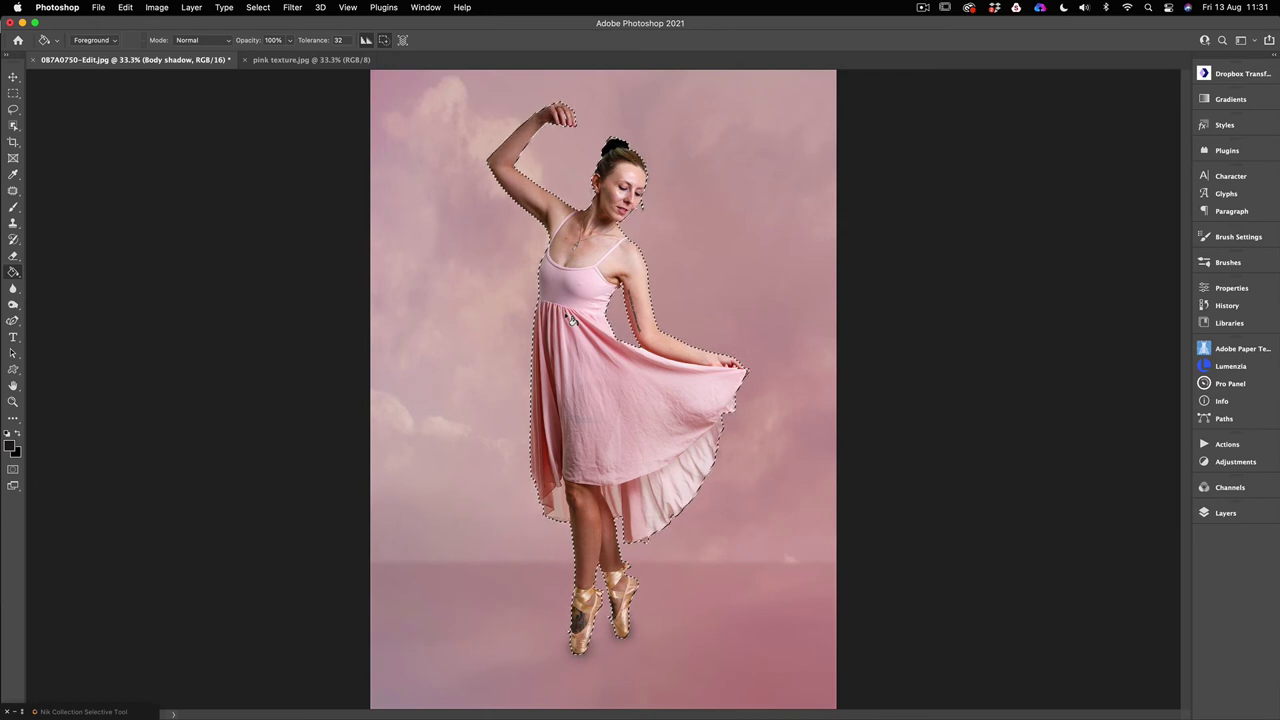
{"action": "left_click", "coordinate": [1222, 514]}
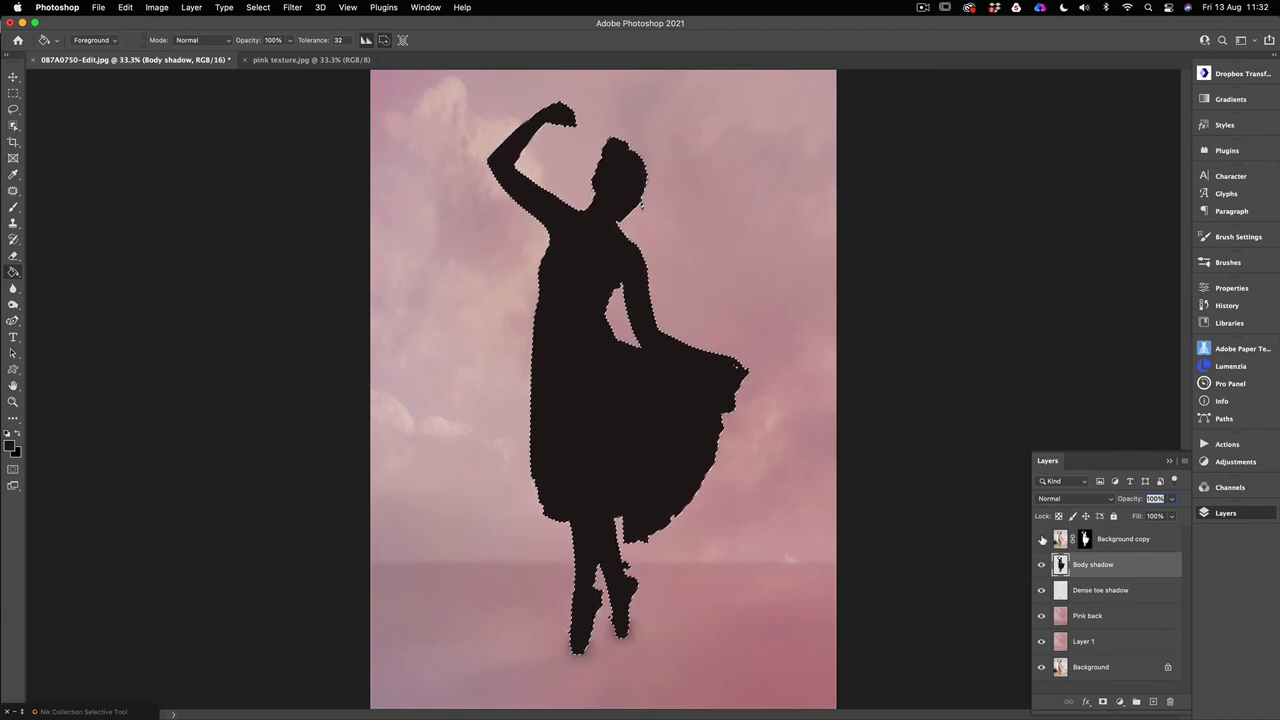
{"action": "left_click", "coordinate": [1042, 540]}
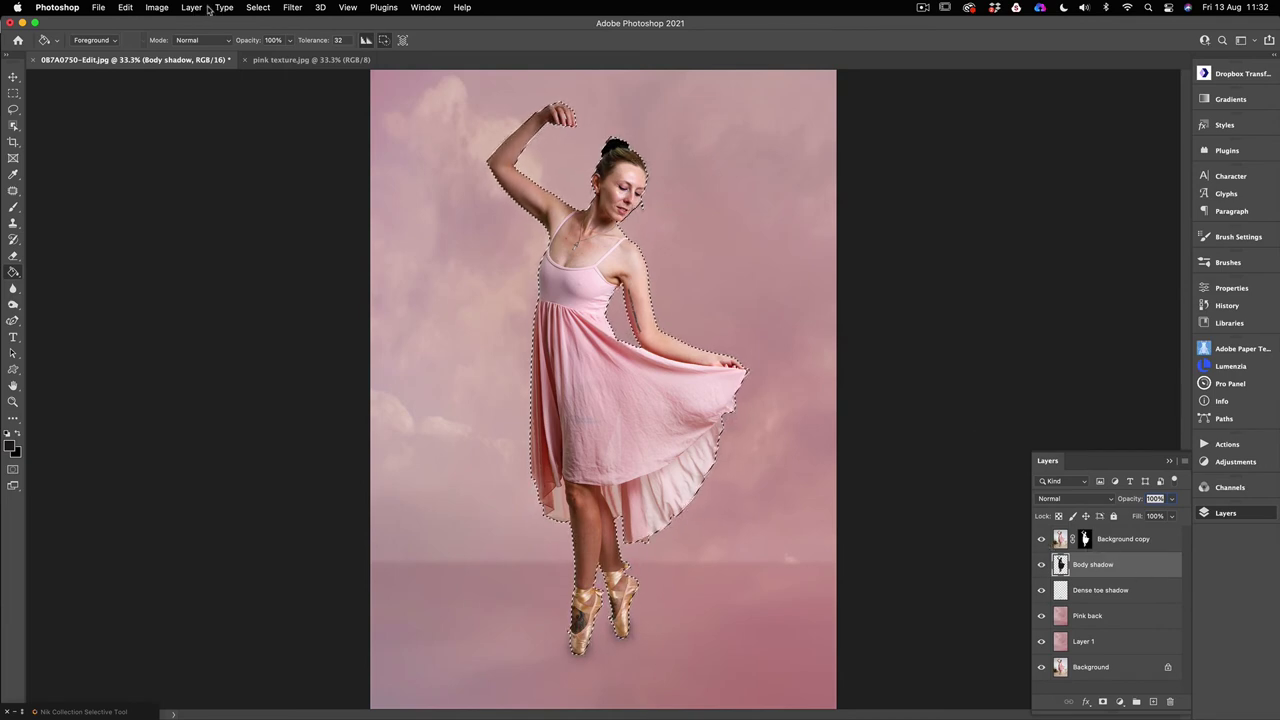
{"action": "left_click", "coordinate": [258, 7]}
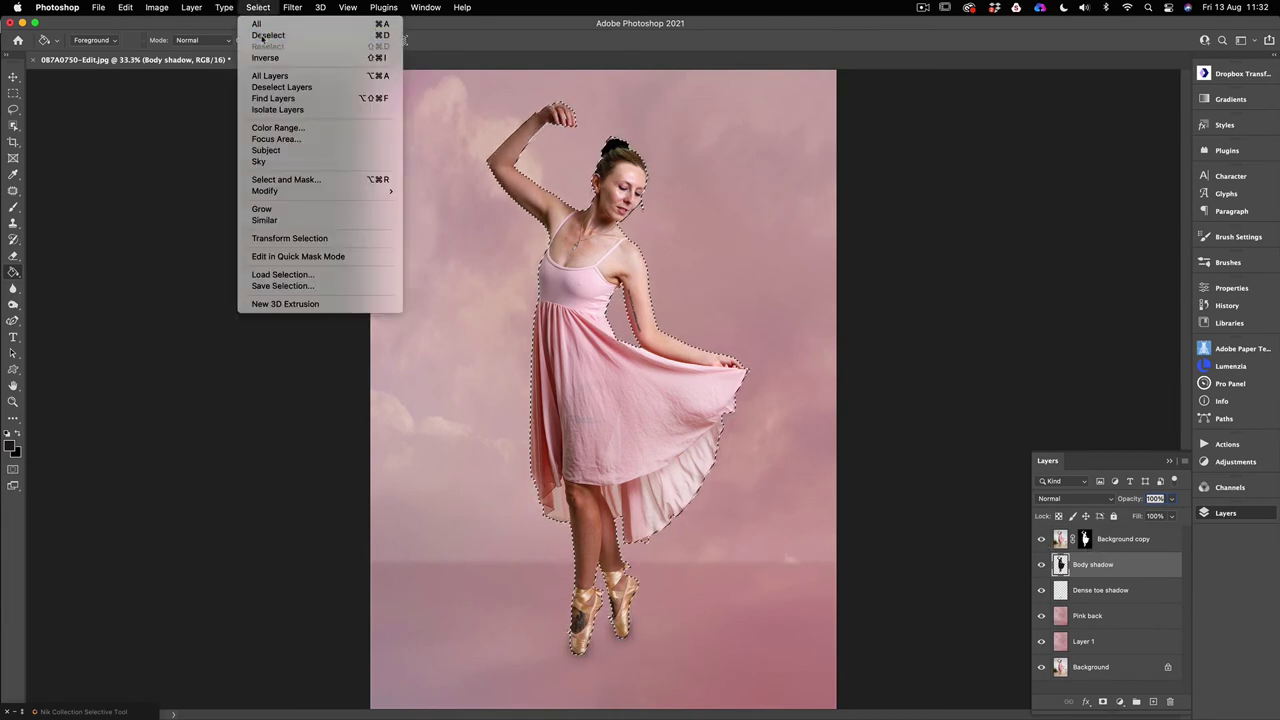
{"action": "left_click", "coordinate": [268, 35]}
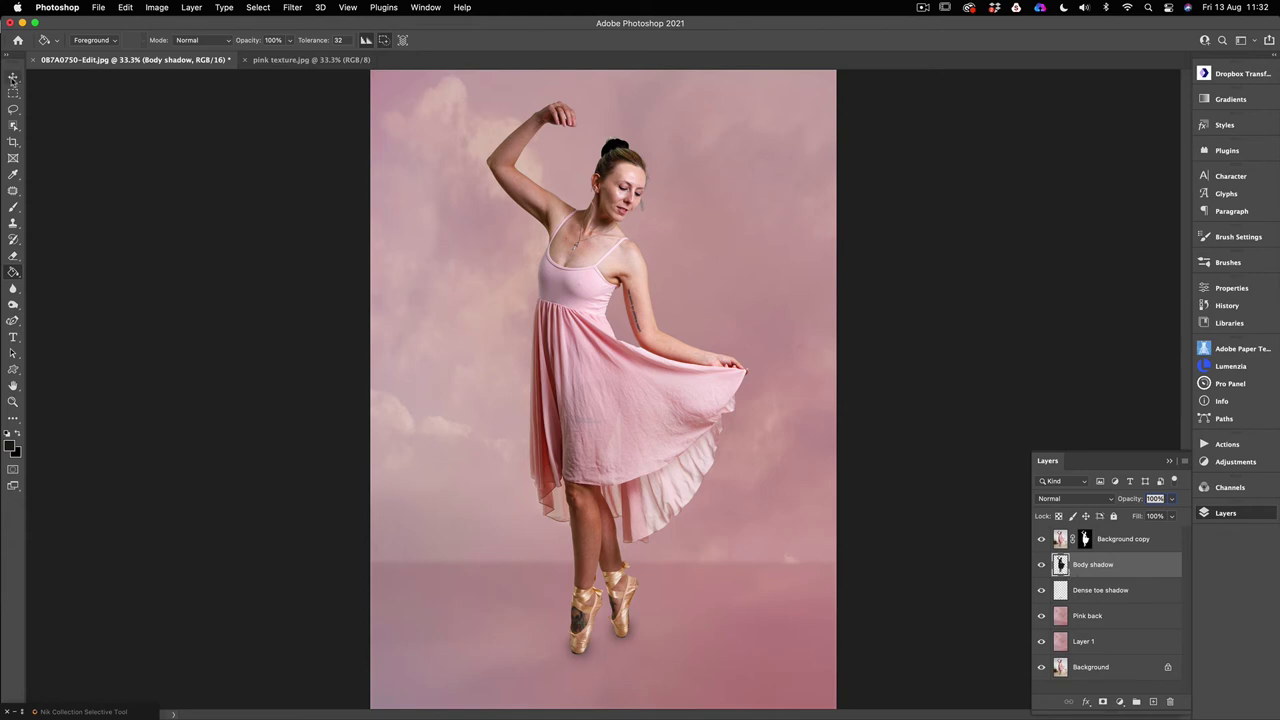
Squash the body shadow to about 17% height, skew it about 42° to lie across the floor, and pull its lower-right corner in and up.
{"action": "left_click", "coordinate": [13, 77]}
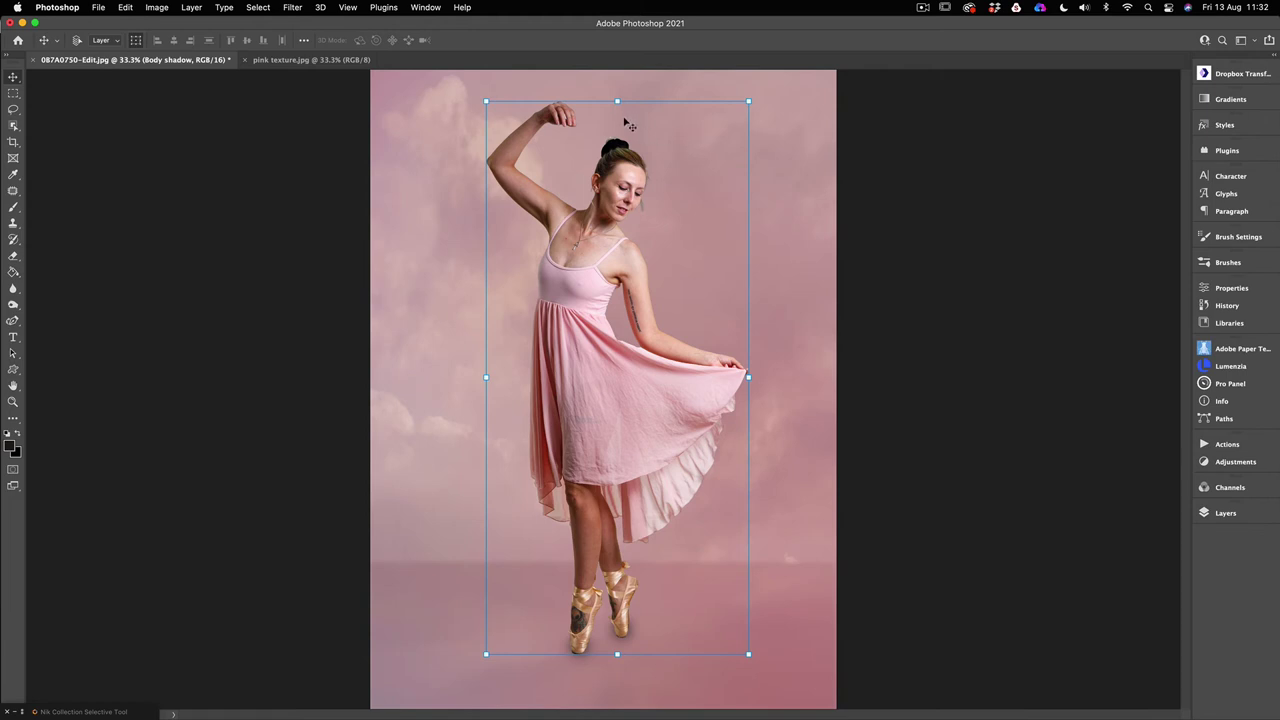
{"action": "left_click_drag", "start_coordinate": [617, 103], "coordinate": [581, 438]}
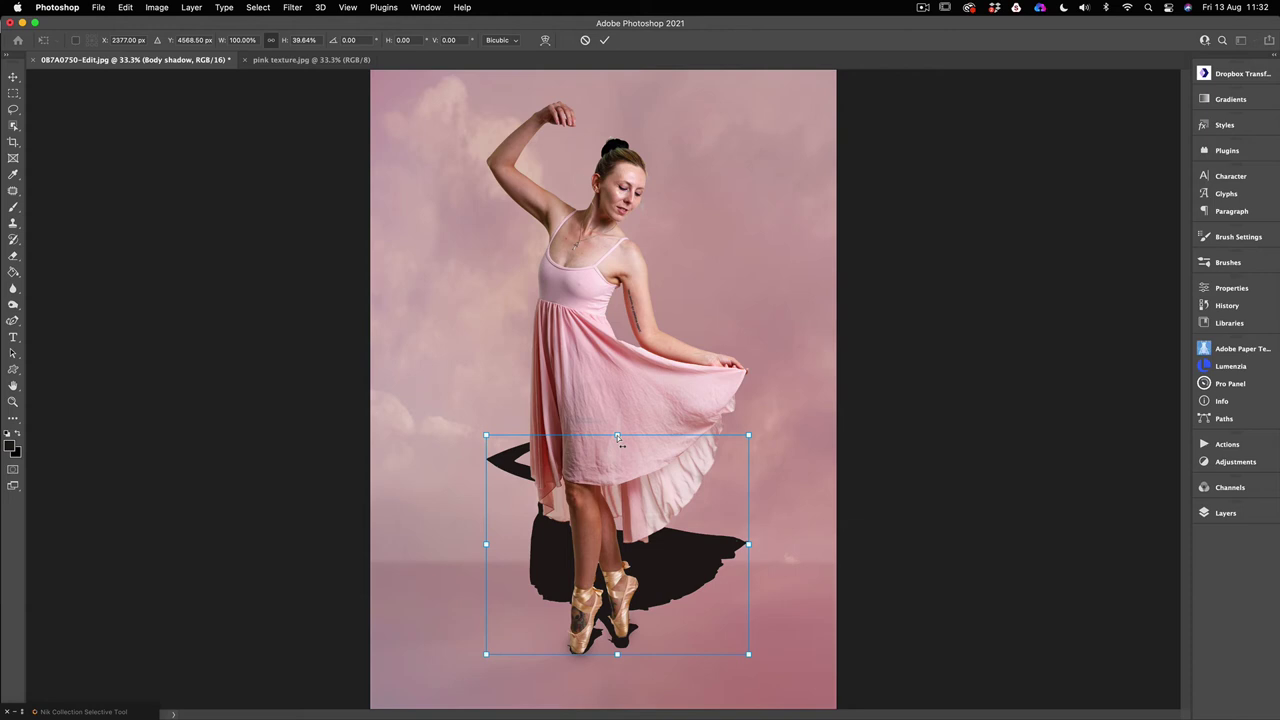
{"action": "left_click_drag", "start_coordinate": [617, 438], "coordinate": [533, 524]}
{"action": "left_click_drag", "start_coordinate": [530, 525], "coordinate": [533, 563]}
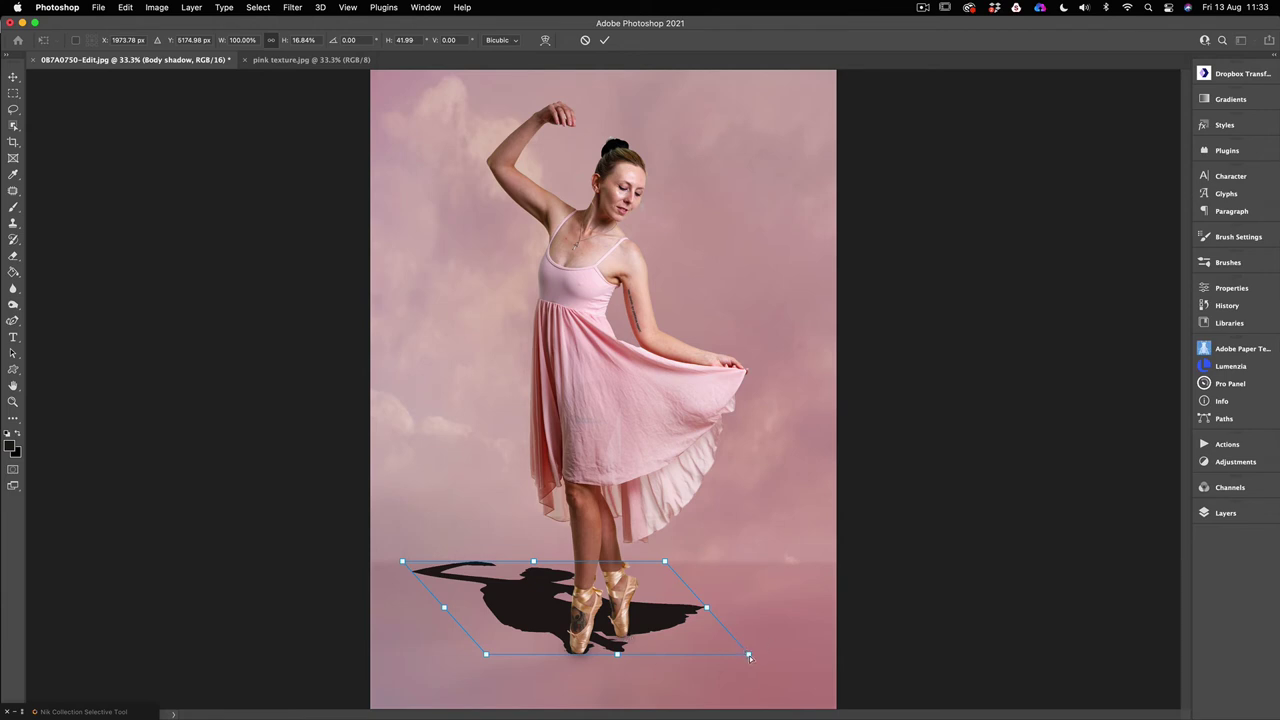
{"action": "left_click_drag", "start_coordinate": [749, 656], "coordinate": [708, 631]}
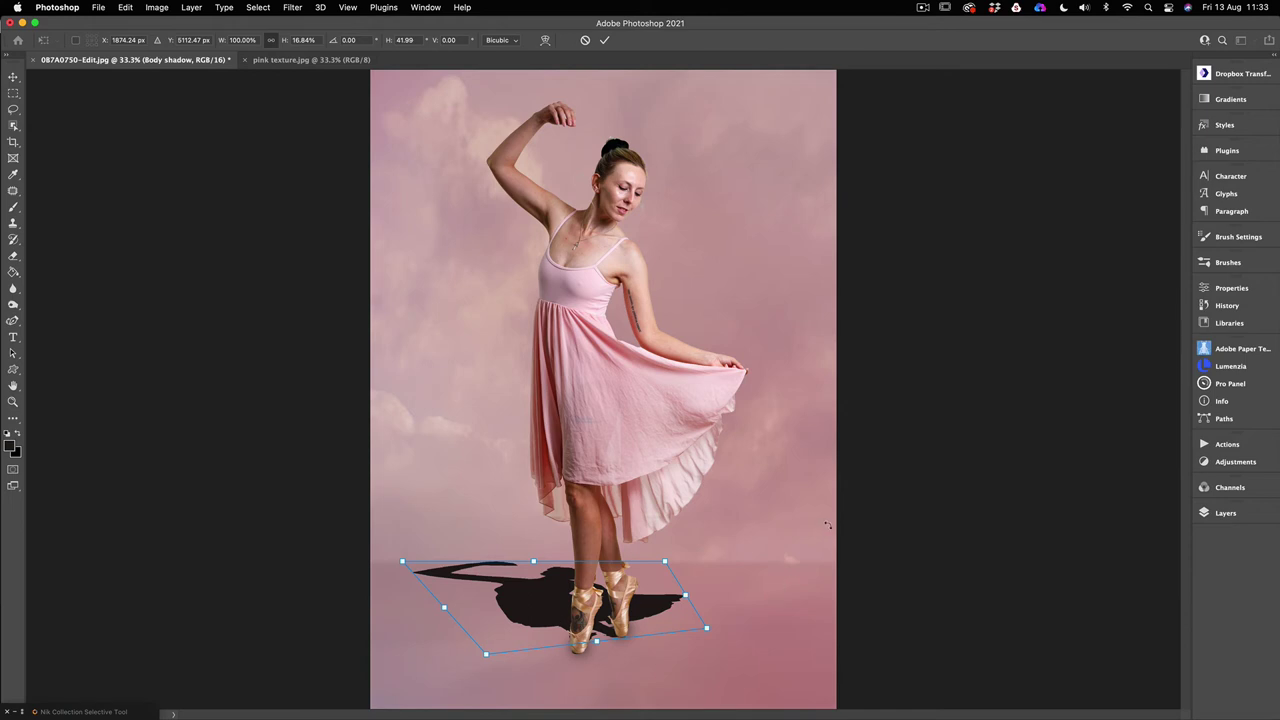
{"action": "key", "text": "Return"}
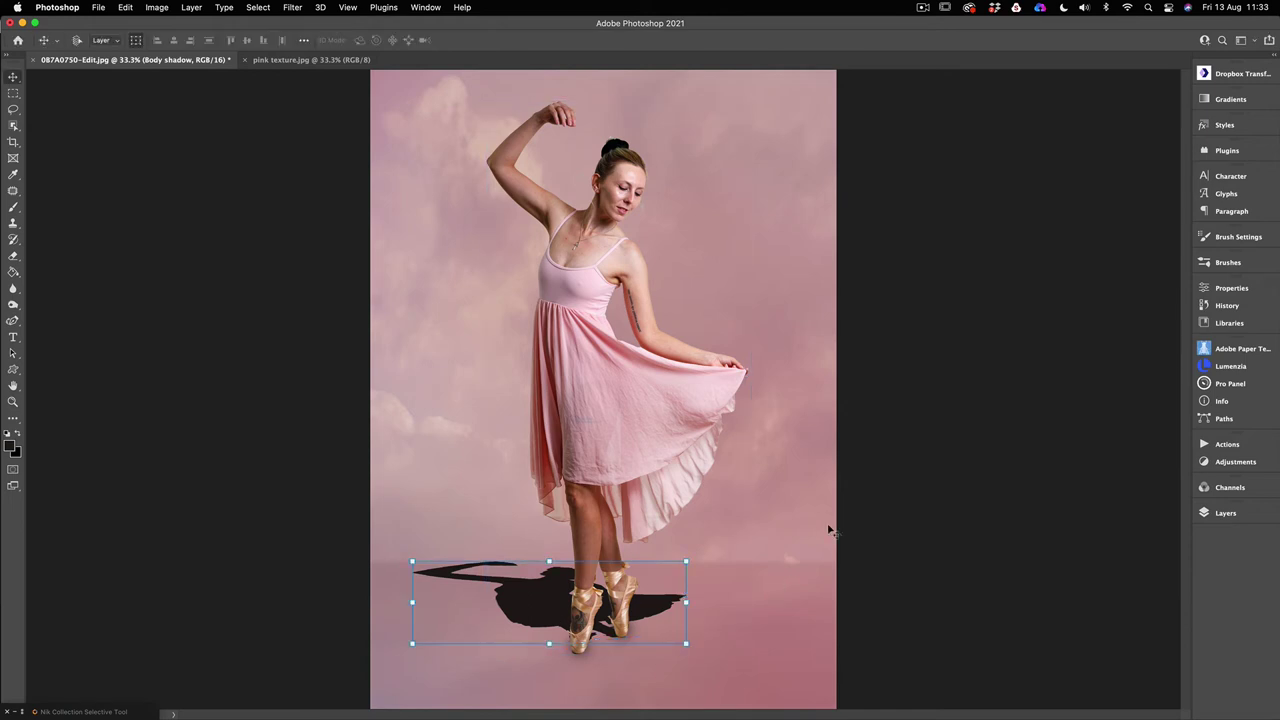
Set the Body shadow layer's blend mode to Soft Light and its fill to 50%.
{"action": "left_click", "coordinate": [1217, 520]}
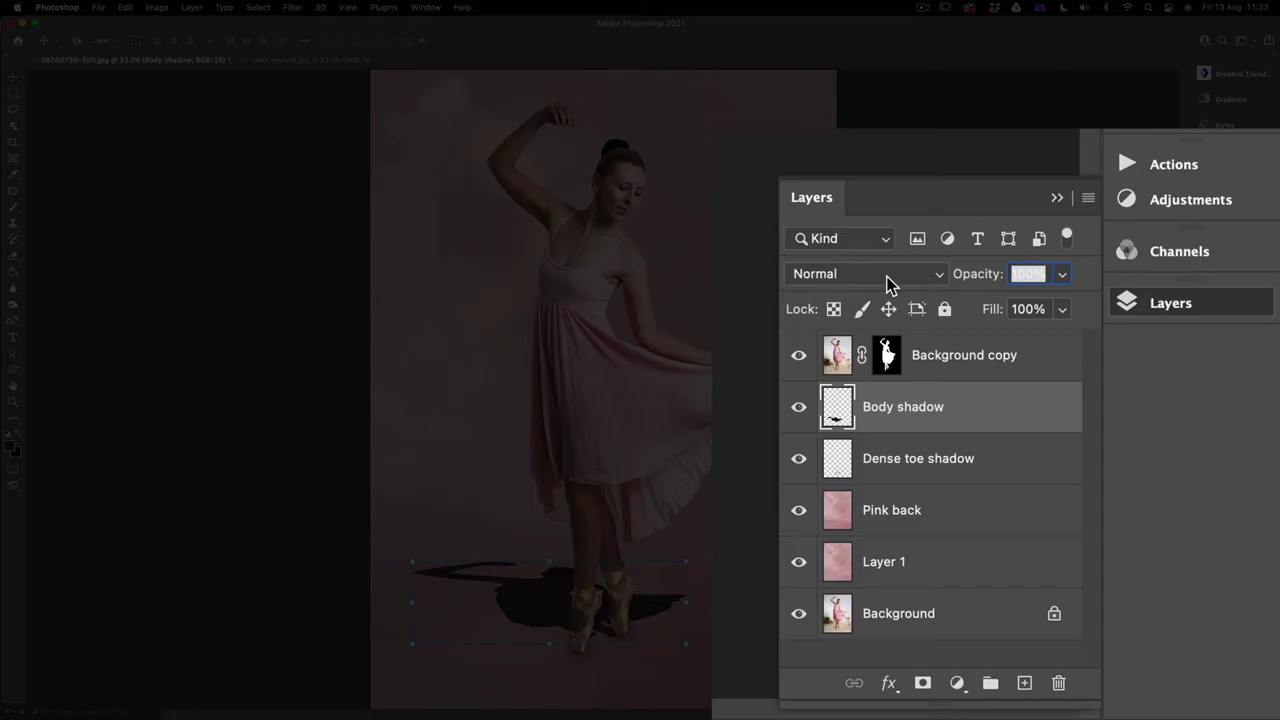
{"action": "left_click", "coordinate": [1086, 502]}
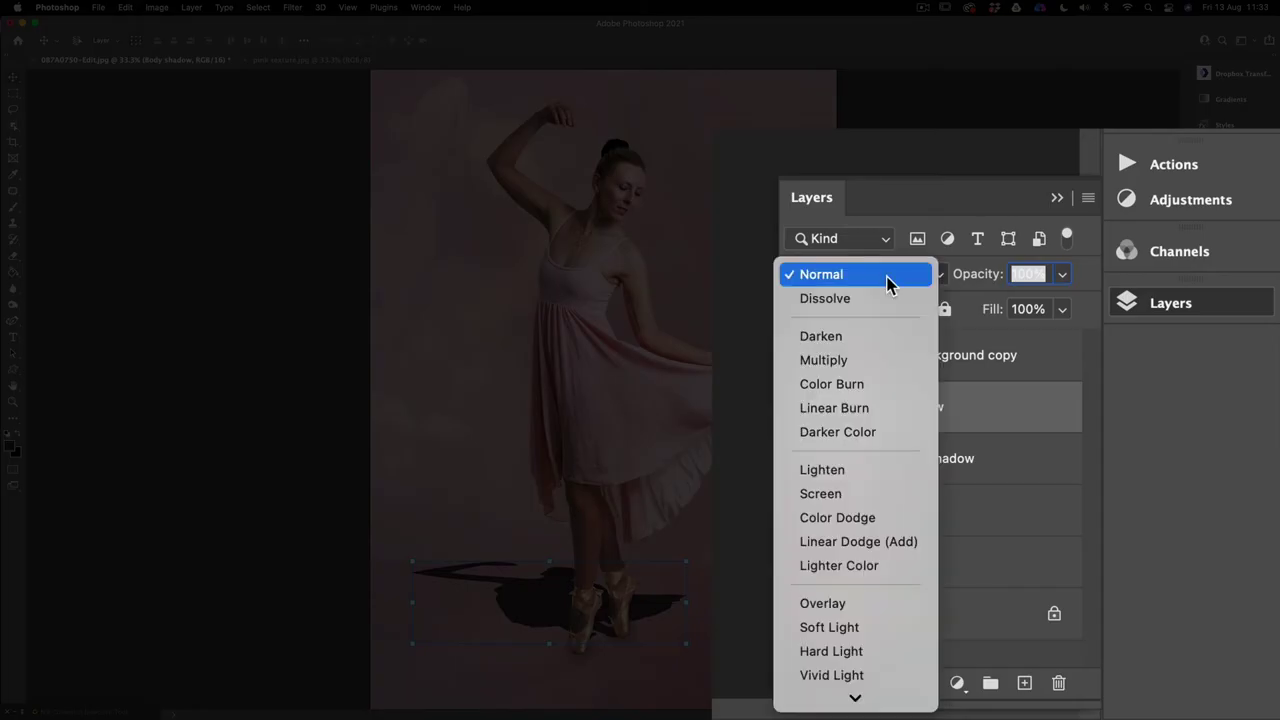
{"action": "left_click", "coordinate": [815, 626]}
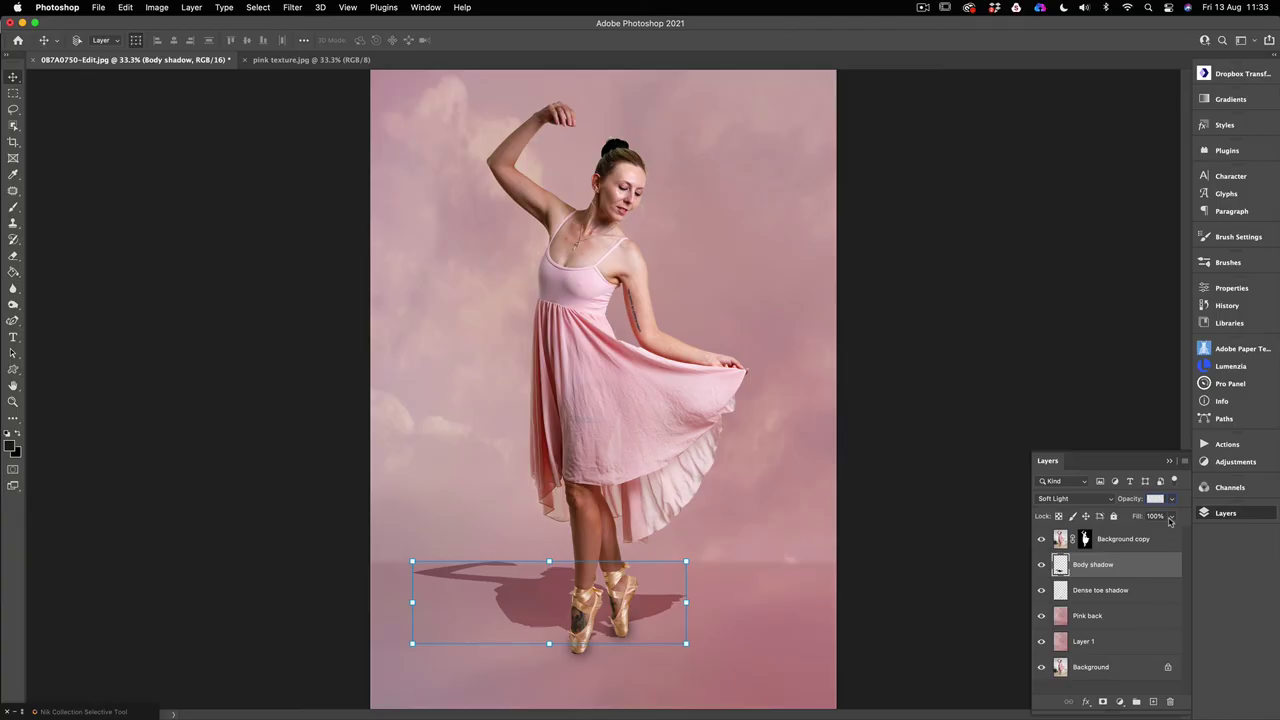
{"action": "left_click", "coordinate": [1170, 519]}
{"action": "left_click_drag", "start_coordinate": [1172, 533], "coordinate": [1145, 537]}
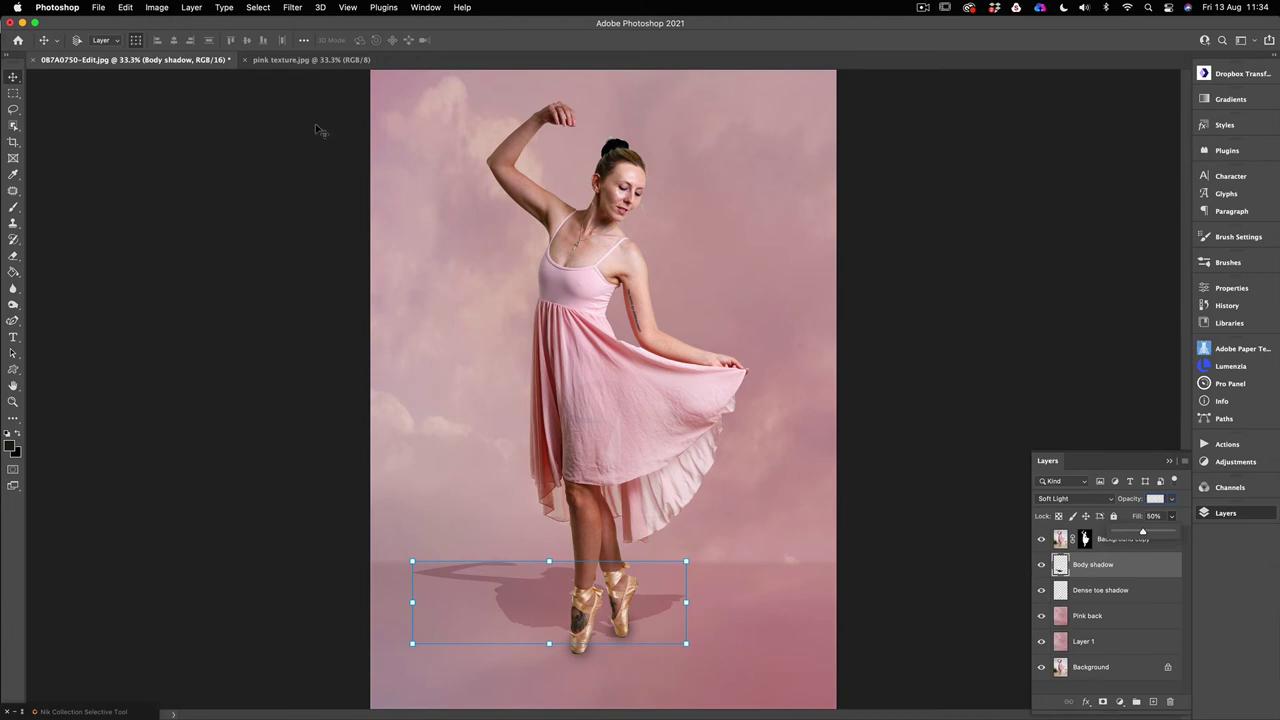
Soften the Body shadow layer with a Gaussian Blur of 8.5 pixels radius and switch to the Hand tool.
{"action": "left_click", "coordinate": [293, 9]}
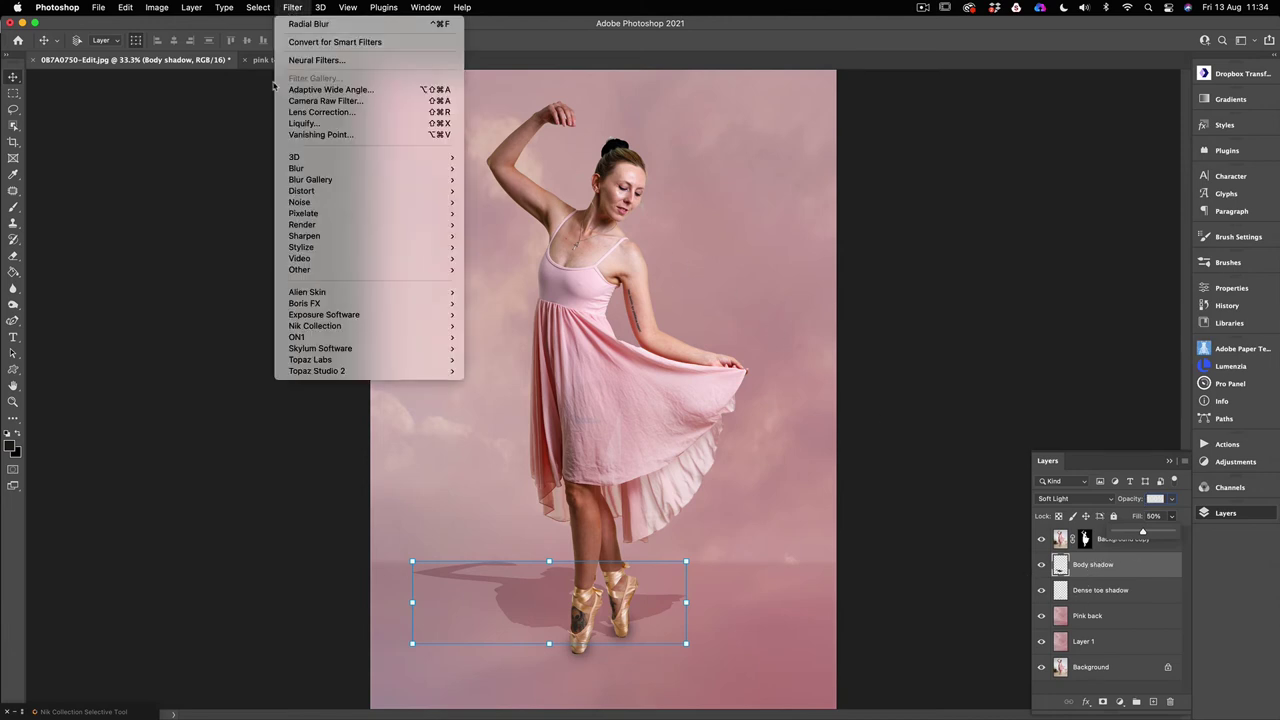
{"action": "mouse_move", "coordinate": [306, 169]}
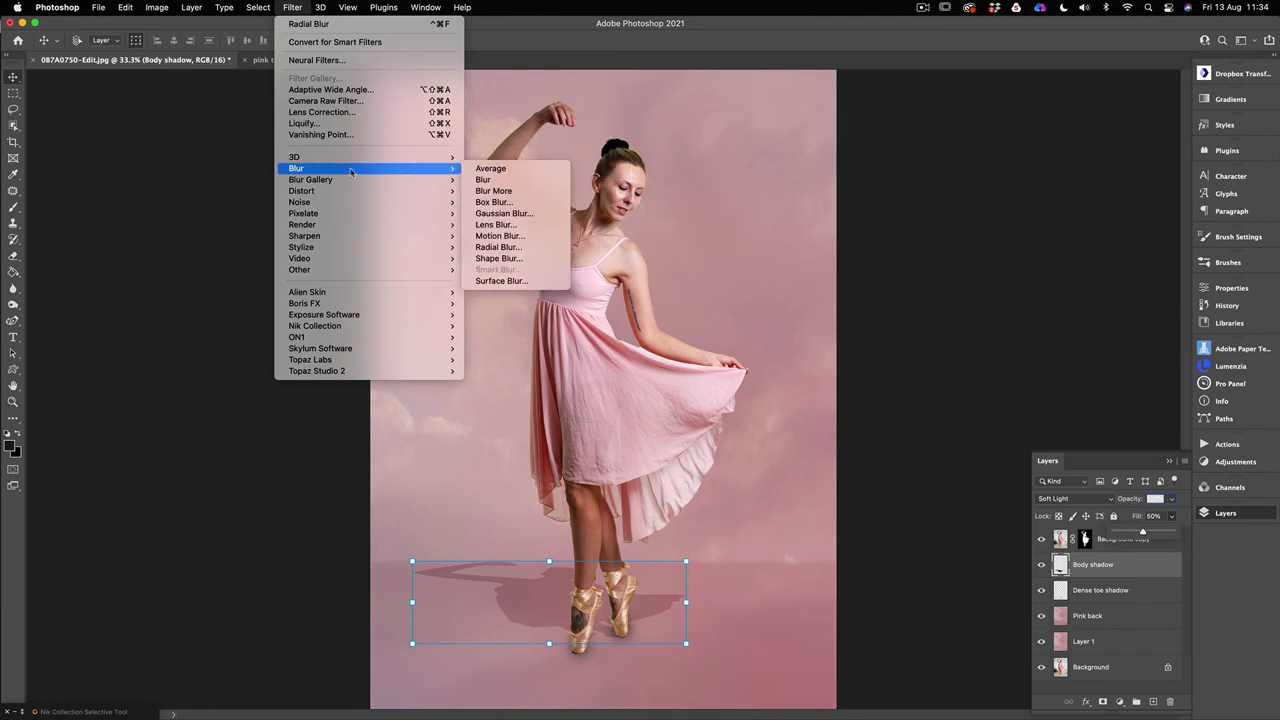
{"action": "left_click", "coordinate": [497, 214]}
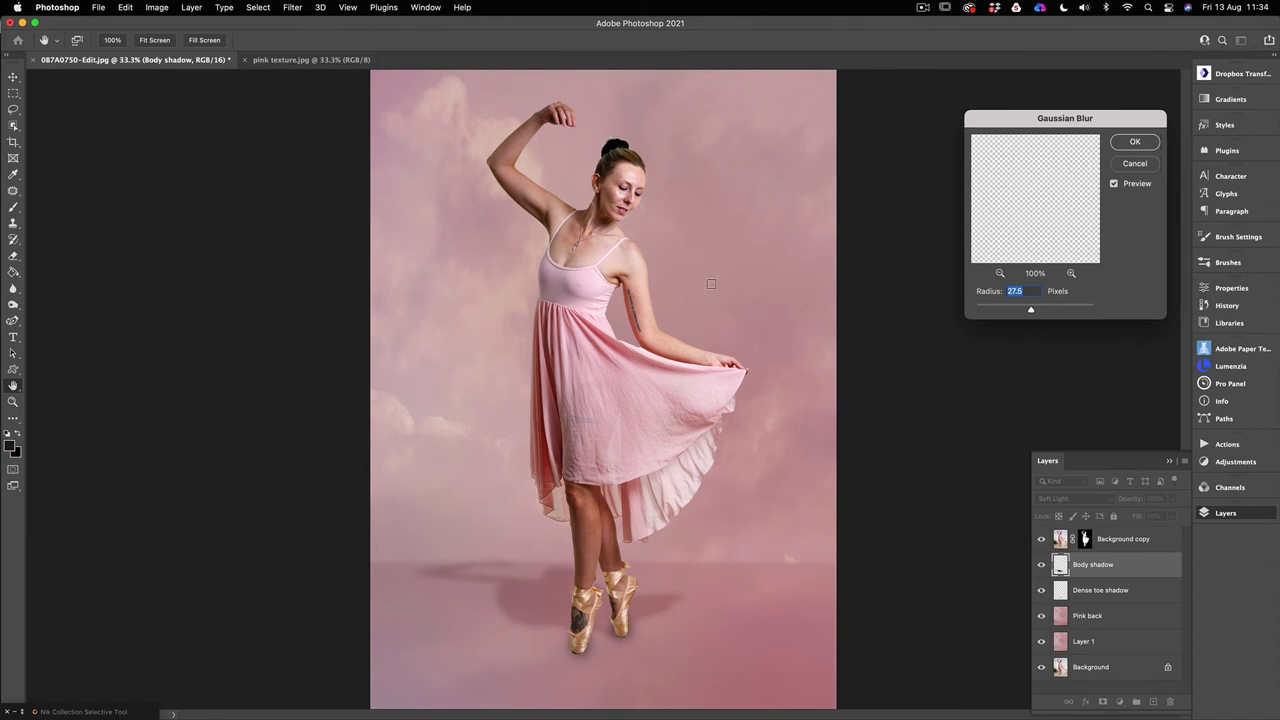
{"action": "mouse_move", "coordinate": [1029, 311]}
{"action": "left_mouse_down"}
{"action": "mouse_move", "coordinate": [1008, 312]}
{"action": "mouse_move", "coordinate": [1033, 310]}
{"action": "mouse_move", "coordinate": [1019, 311]}
{"action": "left_mouse_up"}
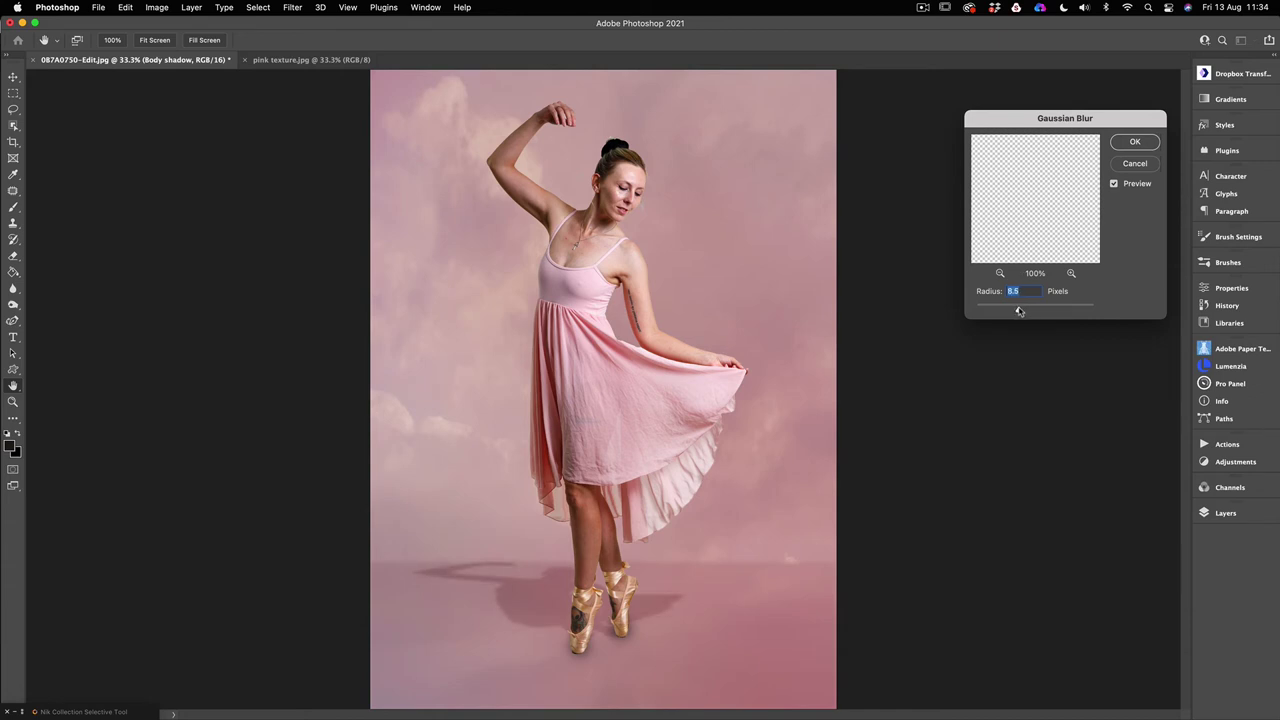
{"action": "left_click", "coordinate": [1135, 142]}
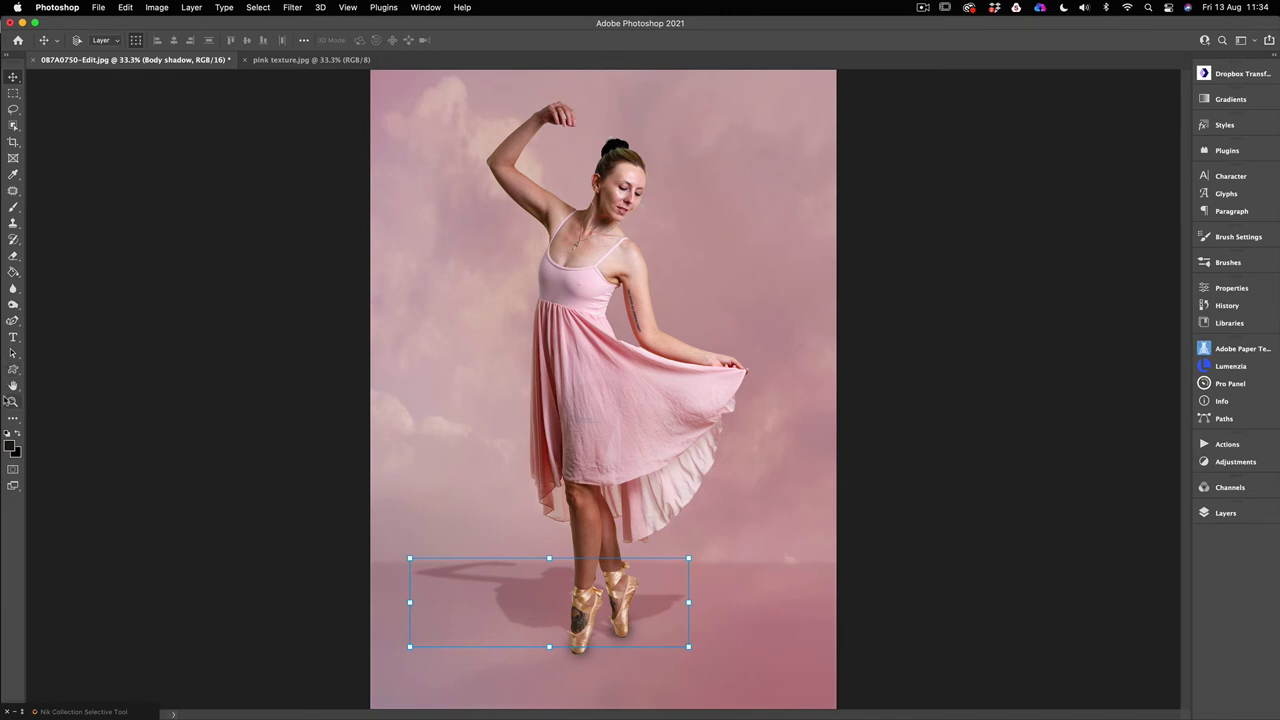
{"action": "left_click", "coordinate": [13, 385]}
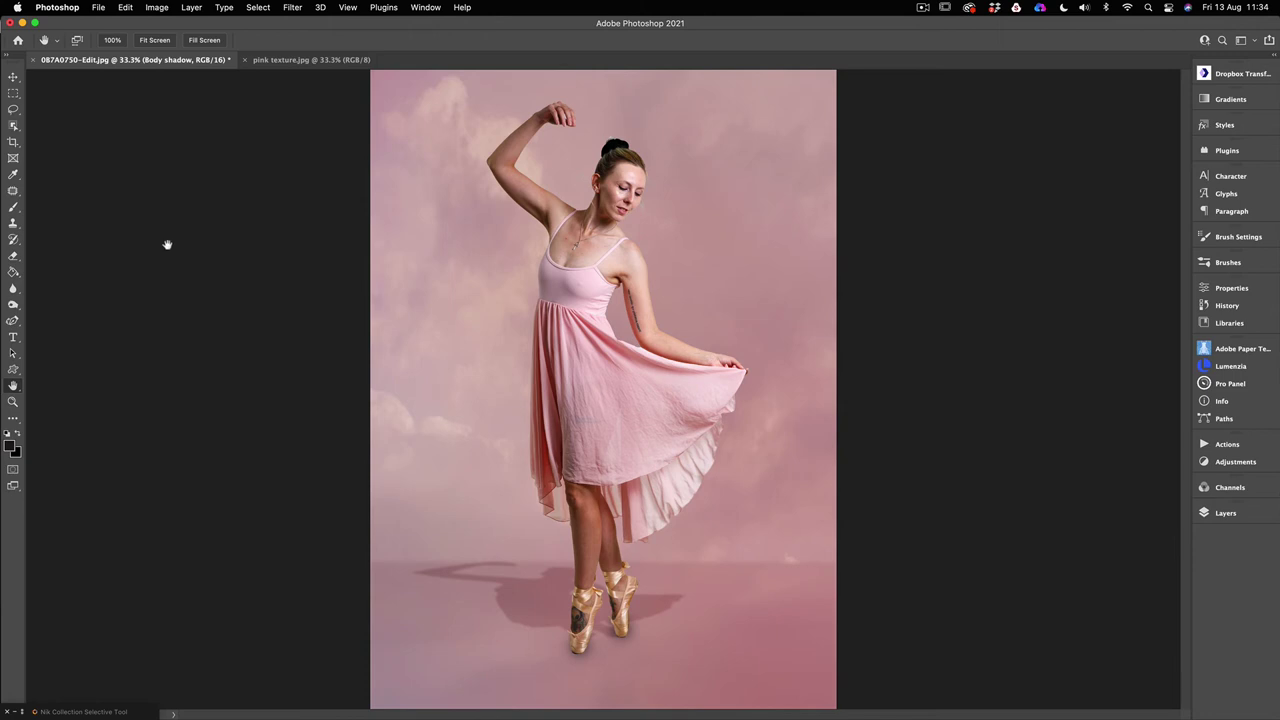
Add a new empty layer above Body shadow and ready the Brush tool with white as the foreground colour.
{"action": "left_click", "coordinate": [1213, 513]}
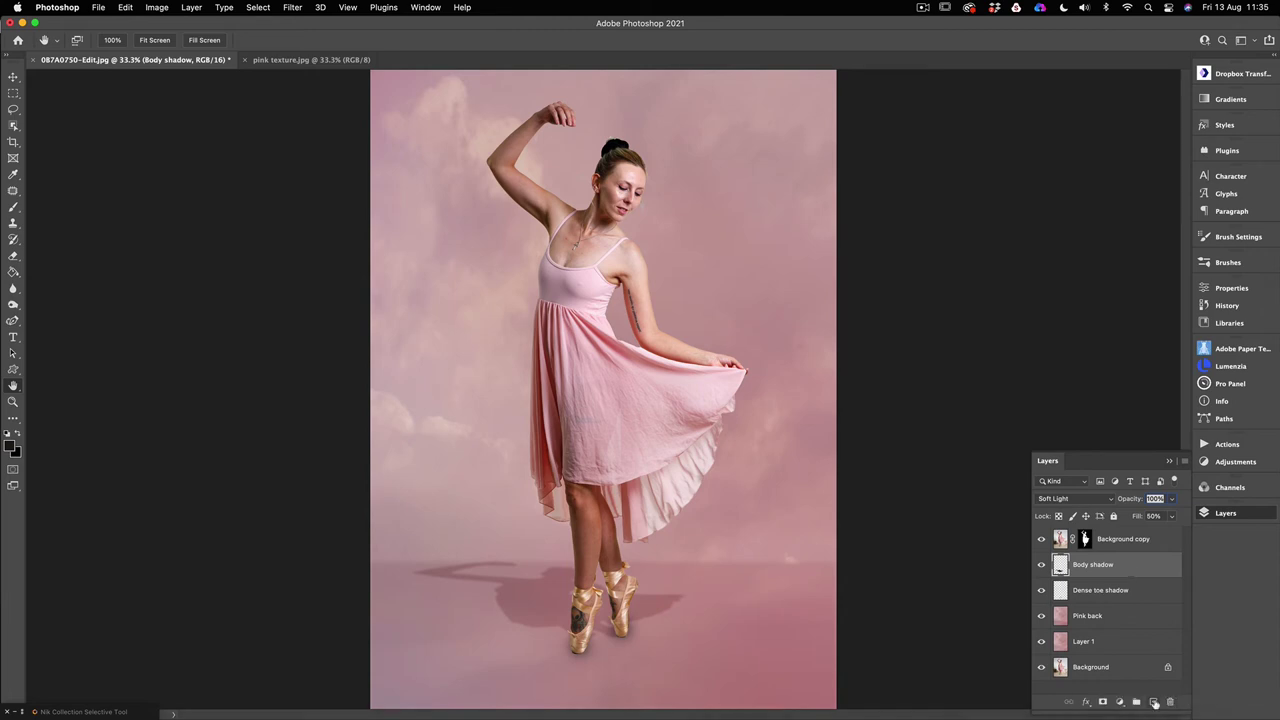
{"action": "left_click", "coordinate": [1154, 703]}
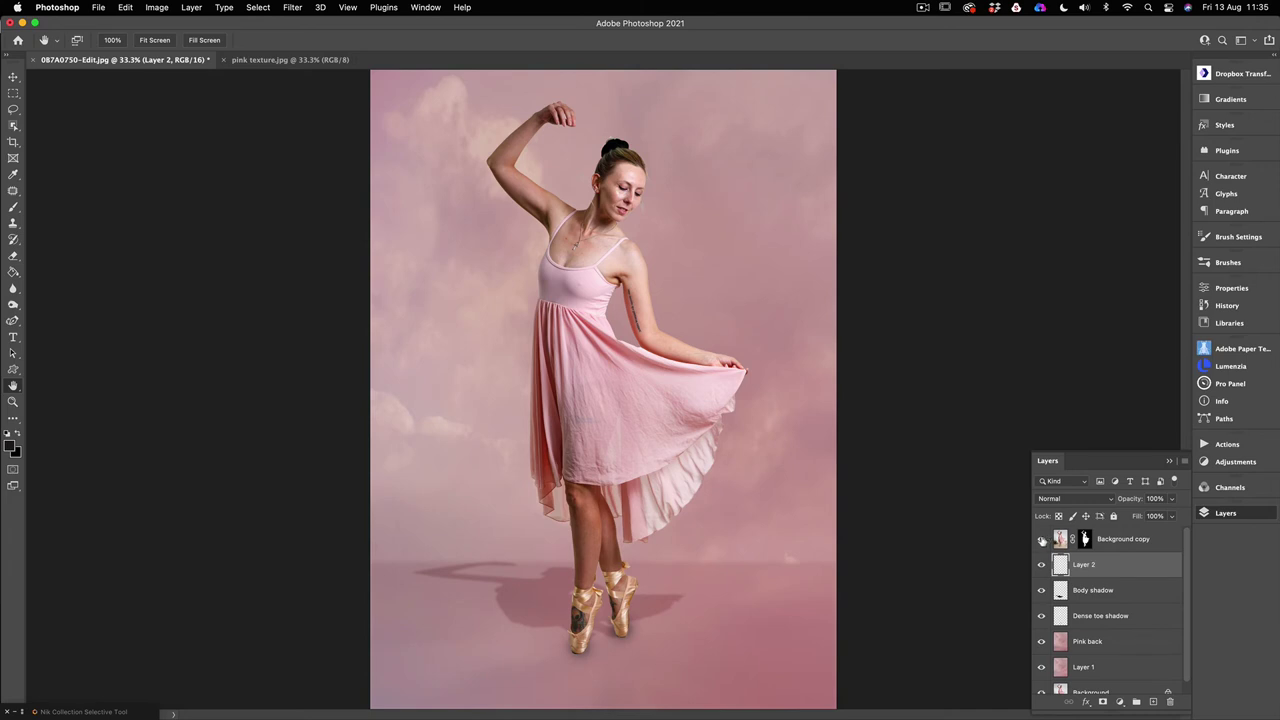
{"action": "left_click", "coordinate": [1041, 539]}
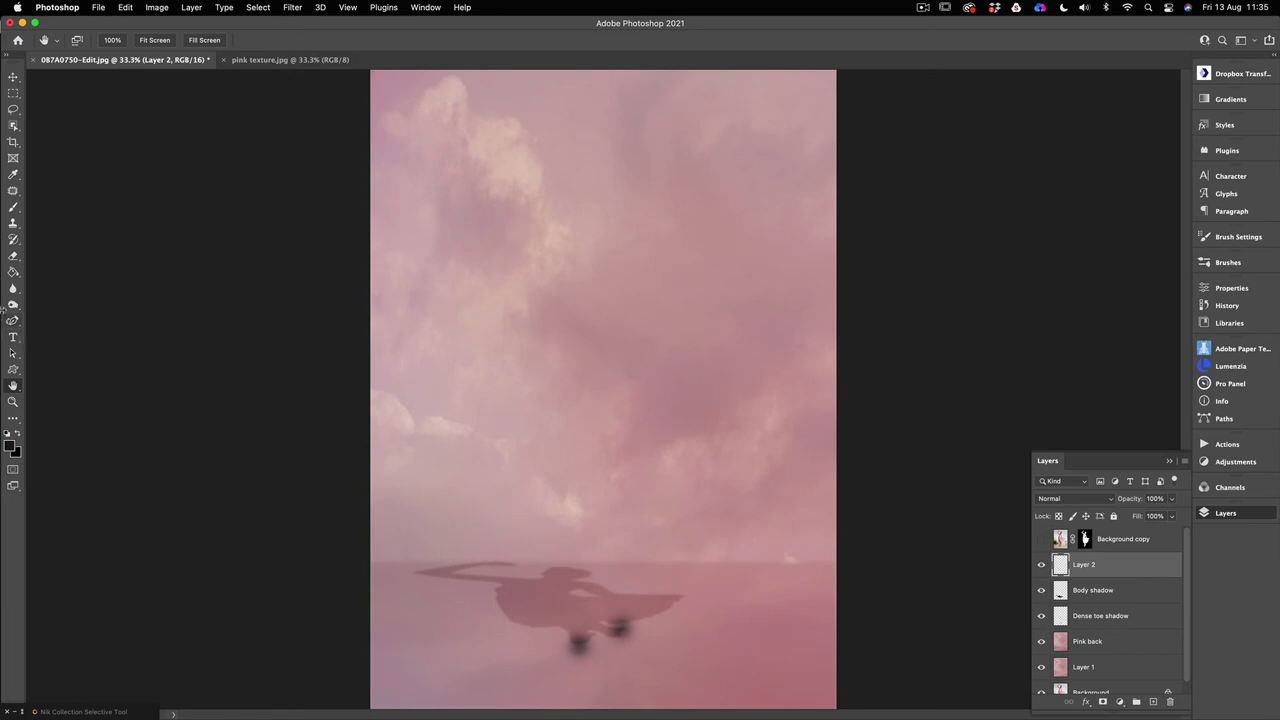
{"action": "left_click", "coordinate": [14, 208]}
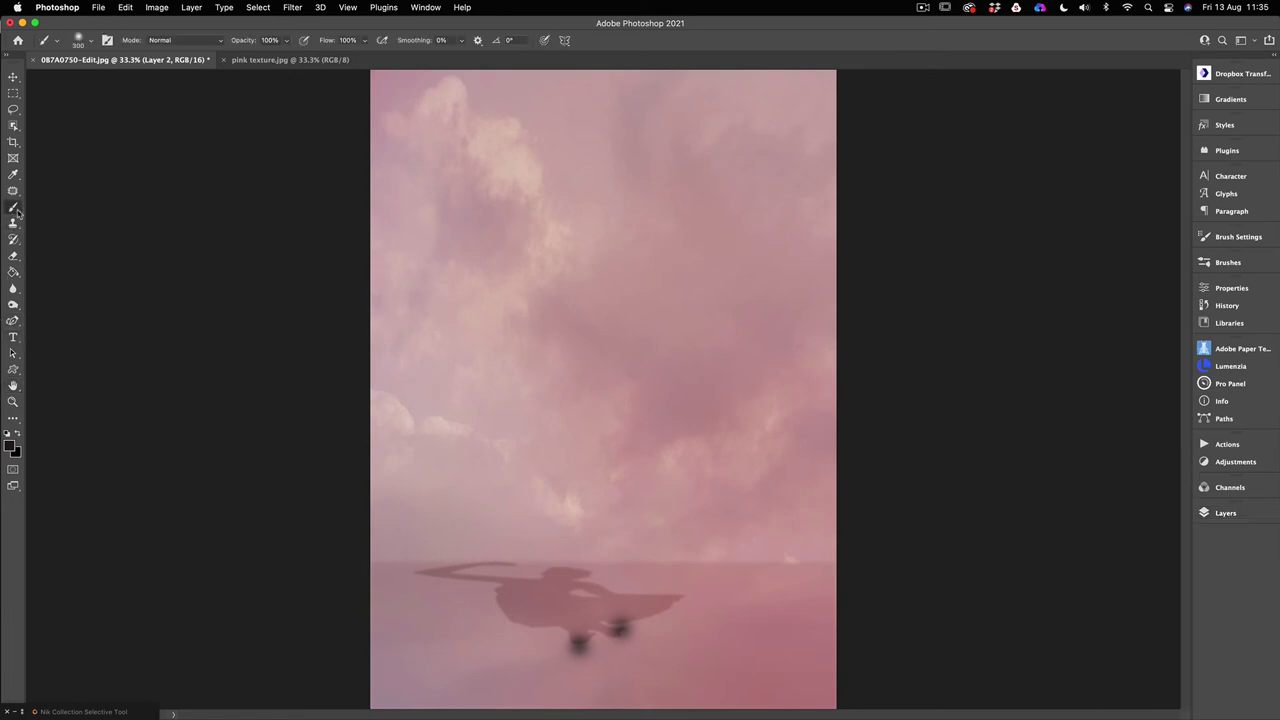
{"action": "left_click", "coordinate": [9, 431]}
{"action": "left_click", "coordinate": [17, 435]}
{"action": "left_click", "coordinate": [1201, 513]}
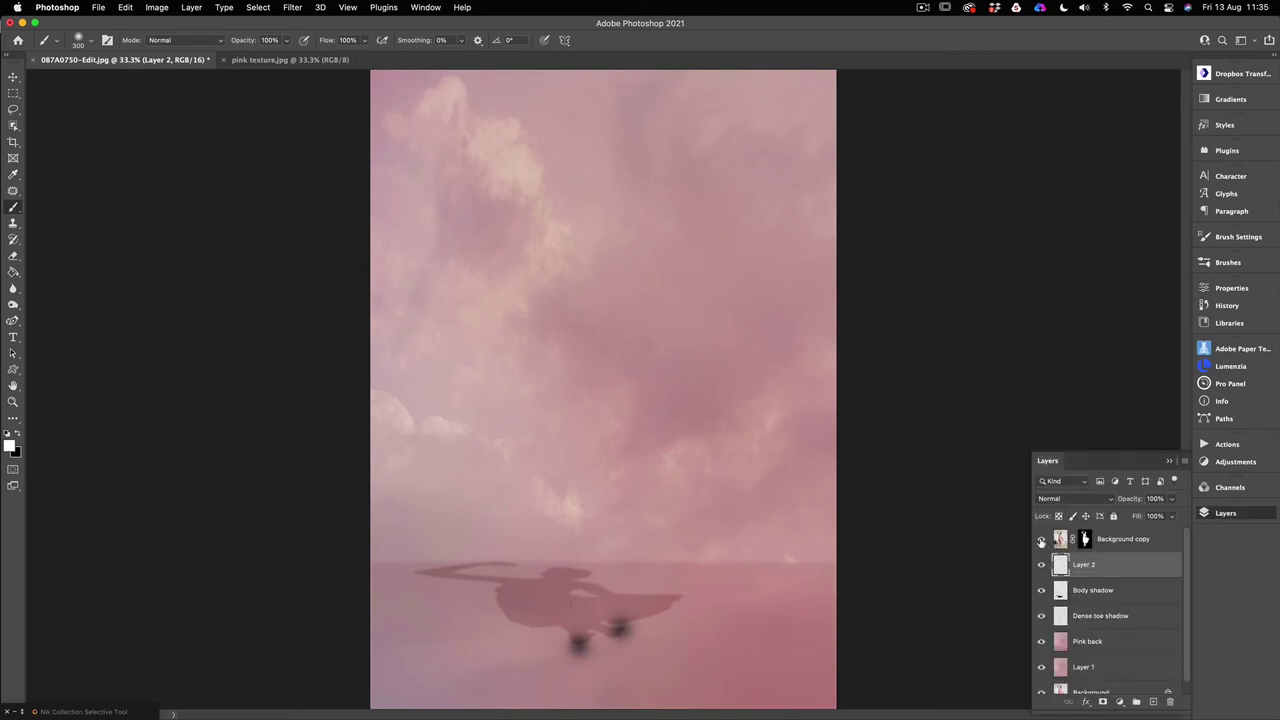
{"action": "left_click", "coordinate": [1041, 539]}
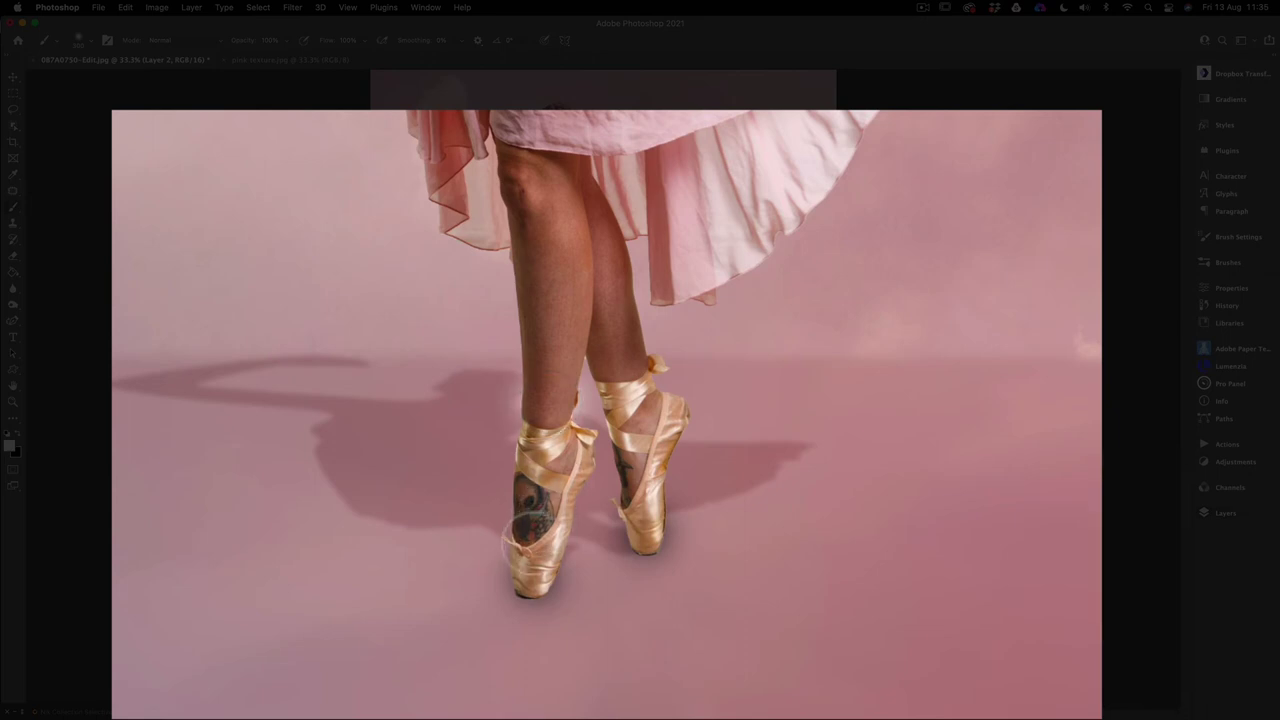
Paint soft white spots behind the toes and ankles of both ballet shoes on the new layer.
{"action": "left_click", "coordinate": [507, 560]}
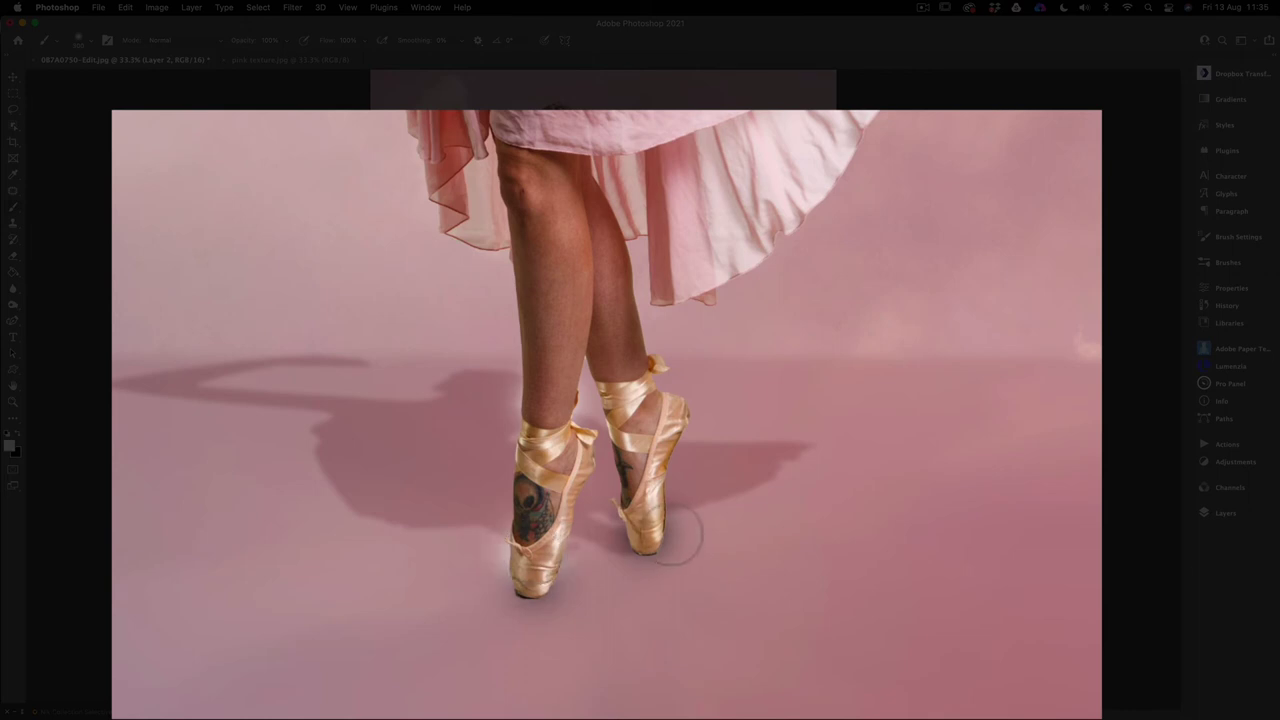
{"action": "left_click_drag", "start_coordinate": [656, 537], "coordinate": [648, 528]}
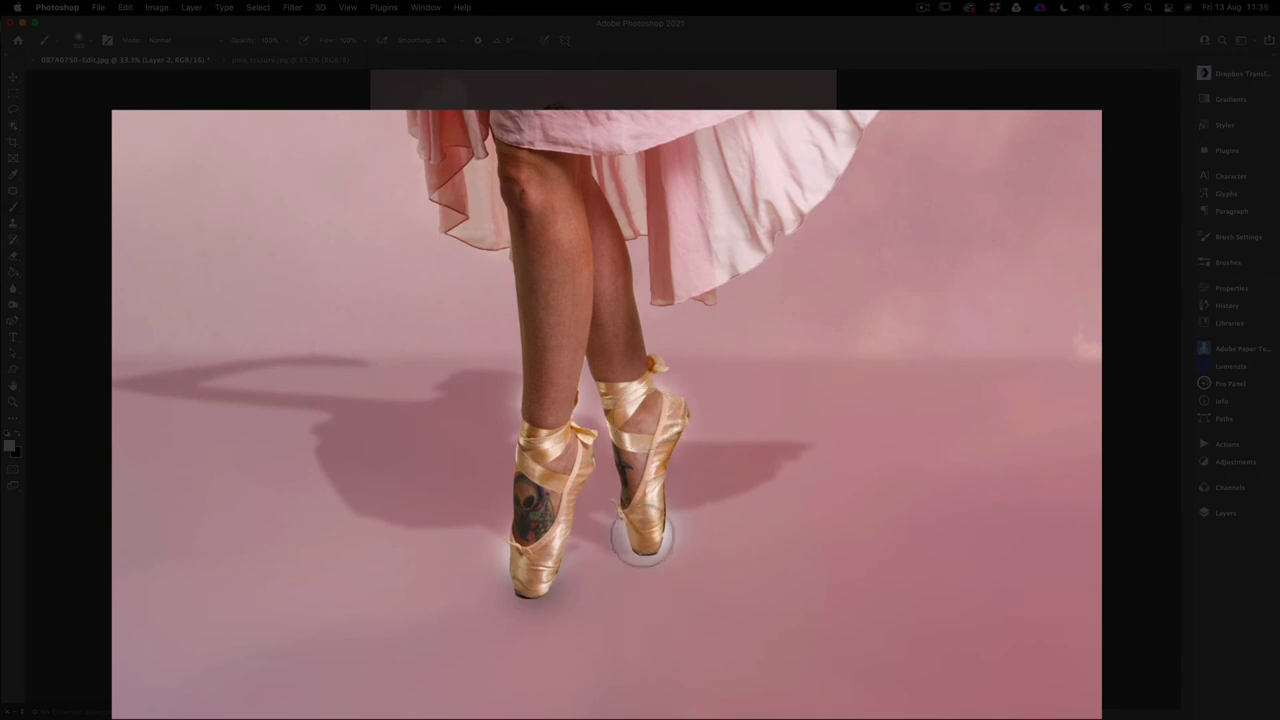
{"action": "left_click_drag", "start_coordinate": [643, 528], "coordinate": [648, 535]}
{"action": "mouse_move", "coordinate": [533, 565]}
{"action": "left_mouse_down"}
{"action": "mouse_move", "coordinate": [510, 578]}
{"action": "mouse_move", "coordinate": [548, 550]}
{"action": "left_mouse_up"}
{"action": "left_click_drag", "start_coordinate": [545, 400], "coordinate": [528, 420]}
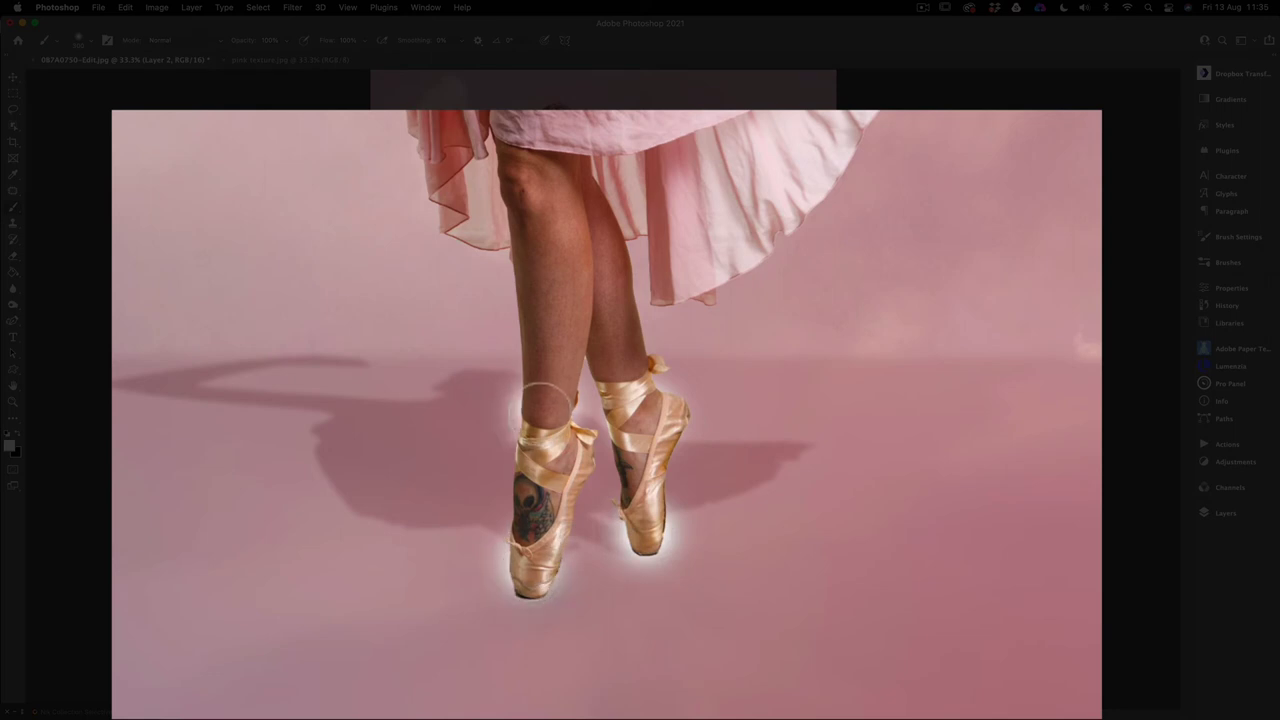
Hide the Background copy layer so only the background, shadows and white spots show.
{"action": "left_click", "coordinate": [1205, 513]}
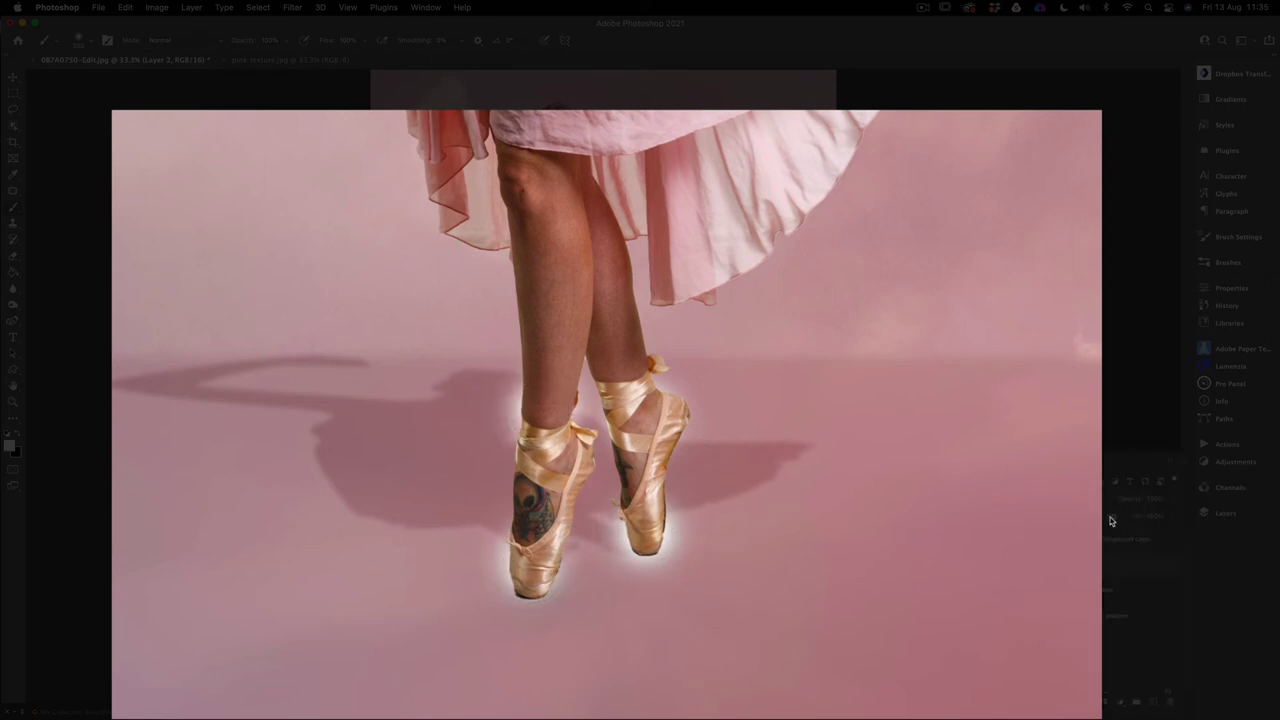
{"action": "left_click", "coordinate": [1042, 541]}
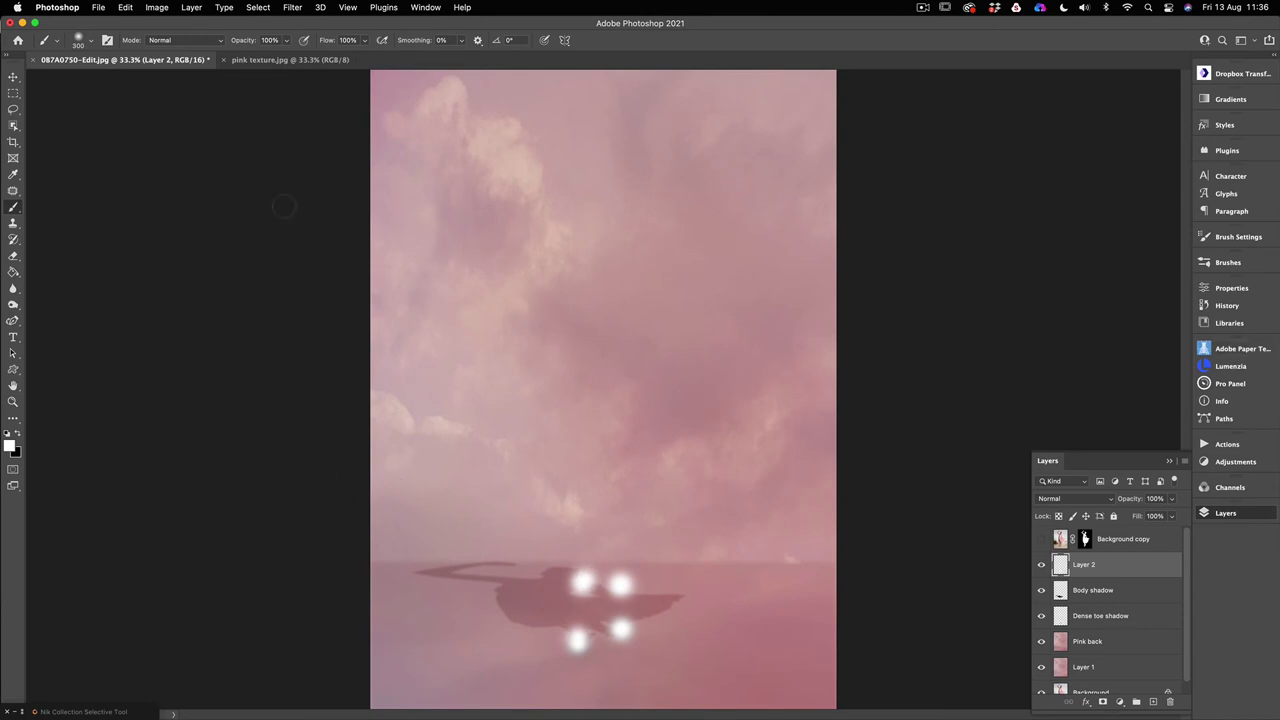
Try a Zoom Radial Blur of amount 100 at Good quality on the whole white-spots layer and undo it.
{"action": "left_click", "coordinate": [293, 9]}
{"action": "mouse_move", "coordinate": [320, 168]}
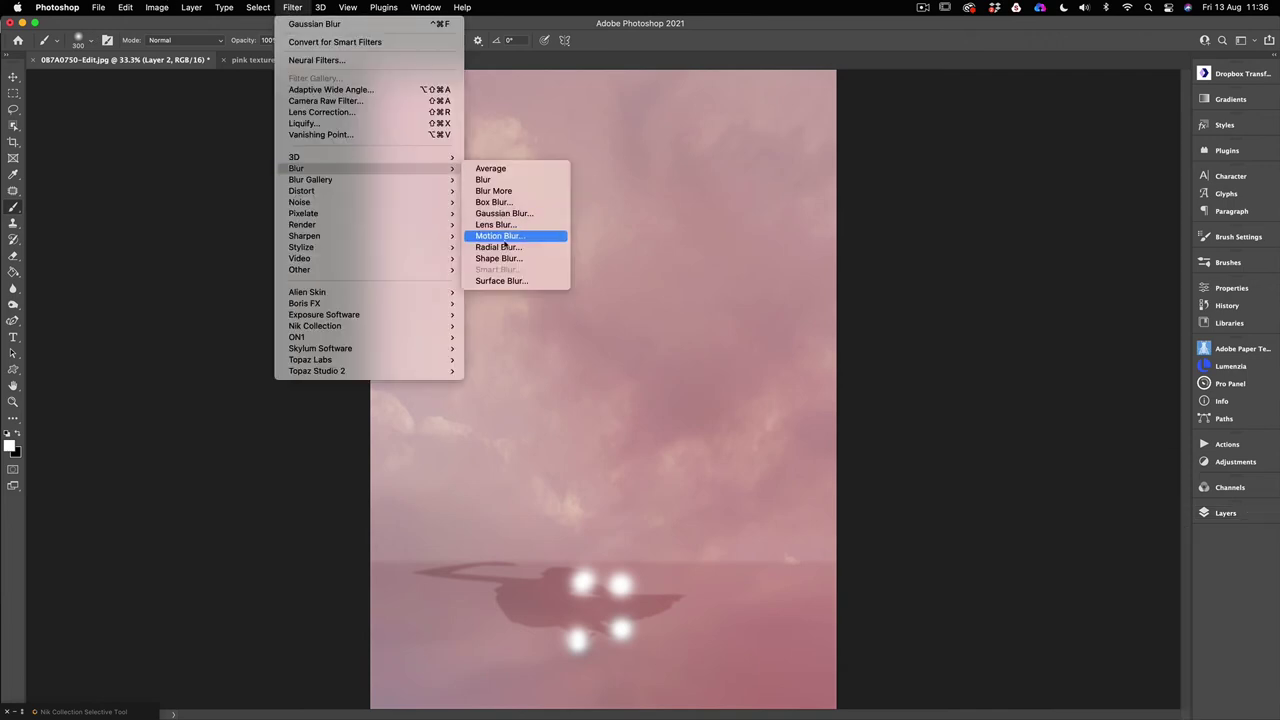
{"action": "left_click", "coordinate": [498, 247]}
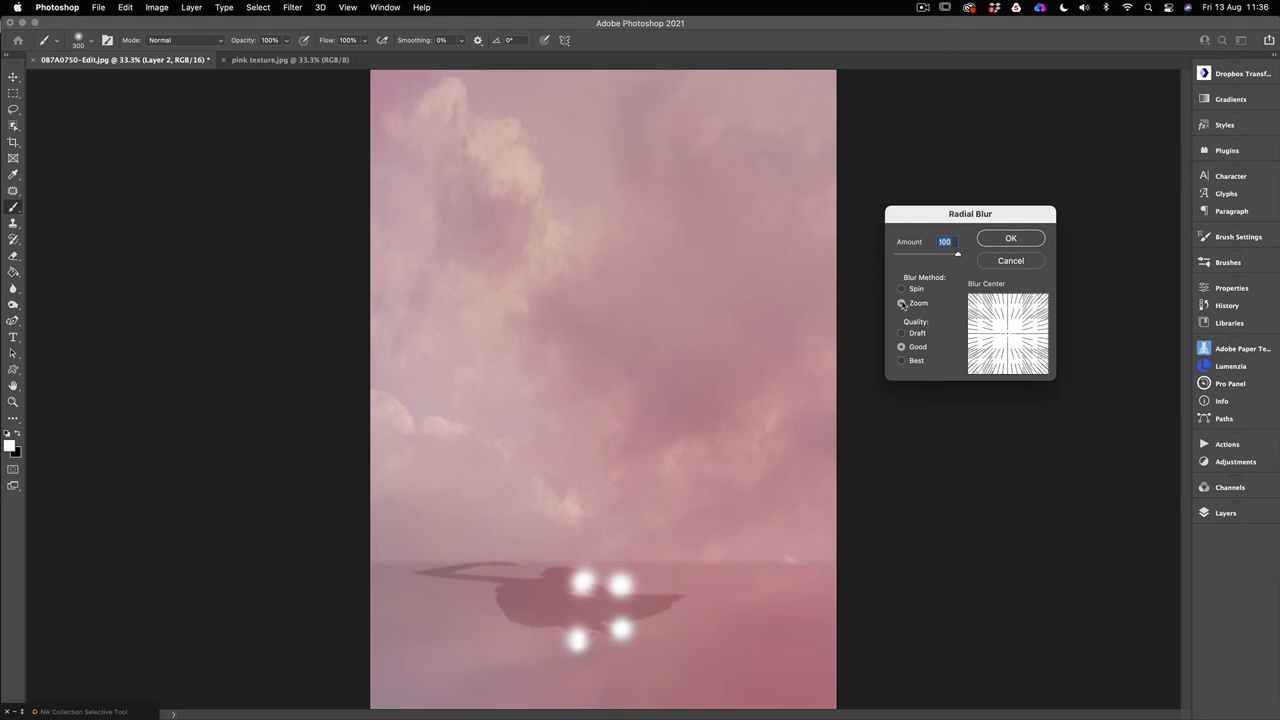
{"action": "left_click", "coordinate": [1012, 239]}
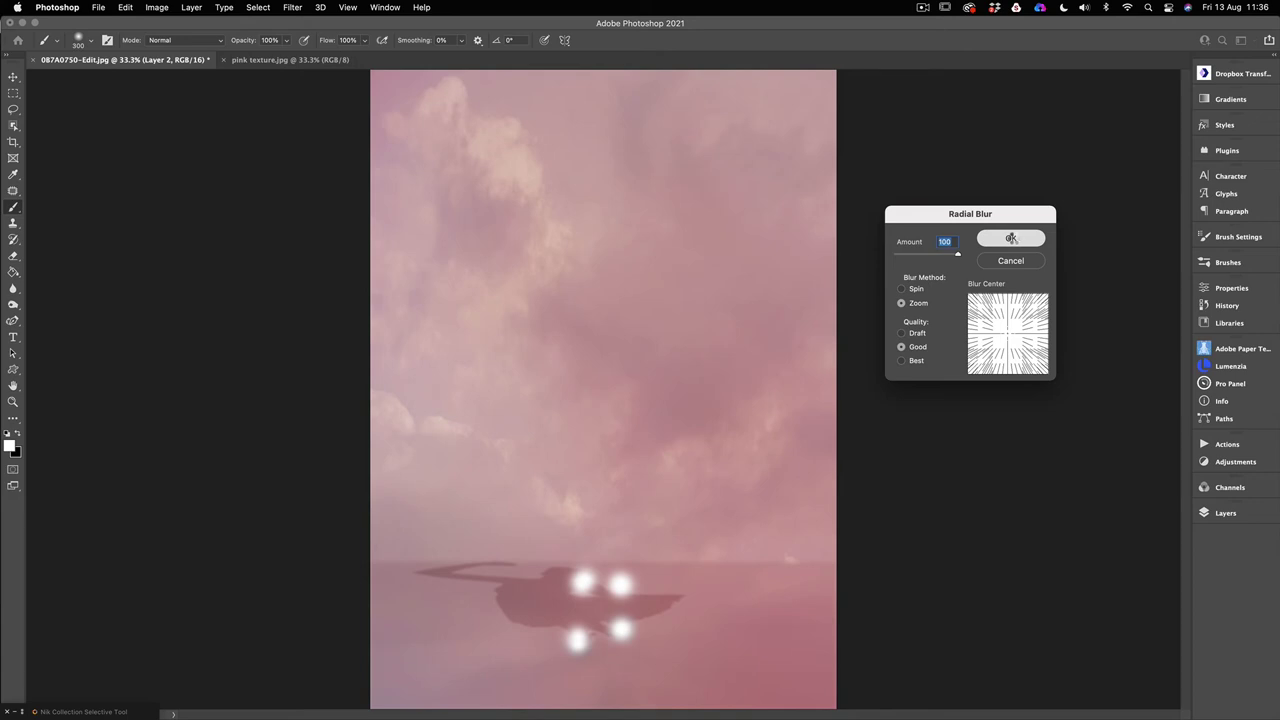
{"action": "left_click", "coordinate": [1011, 238]}
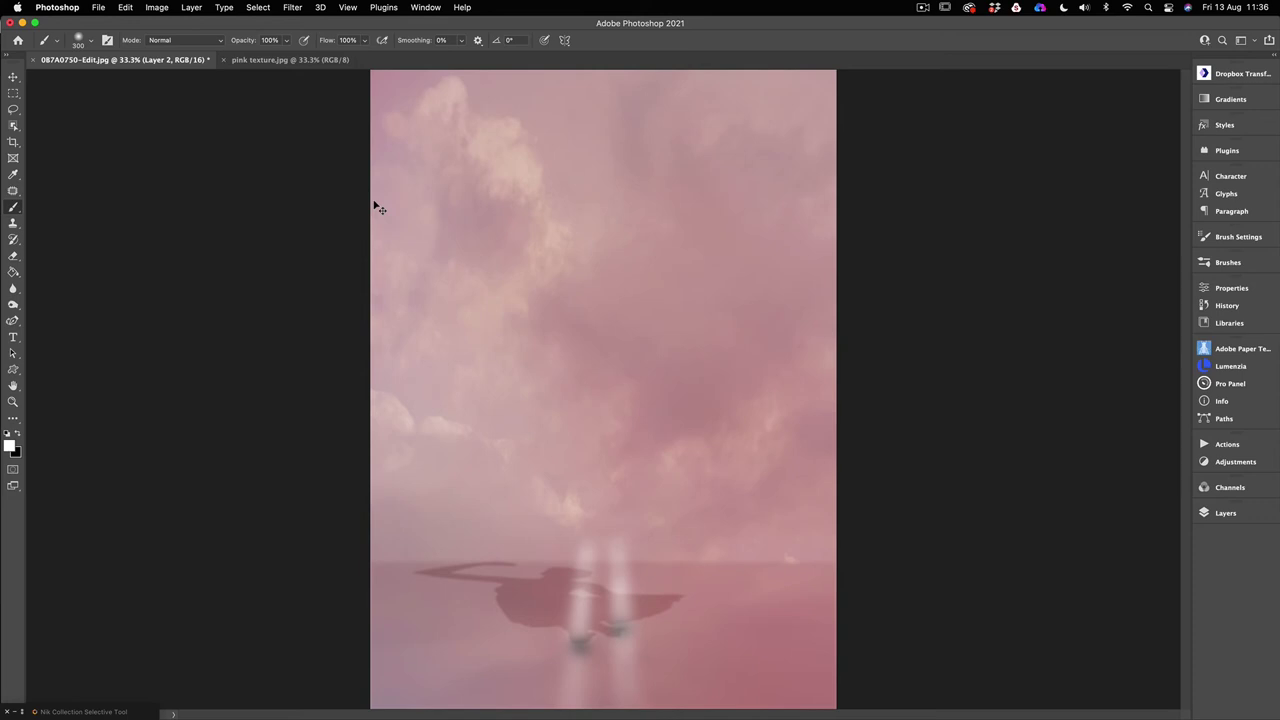
{"action": "key", "text": "super+z"}
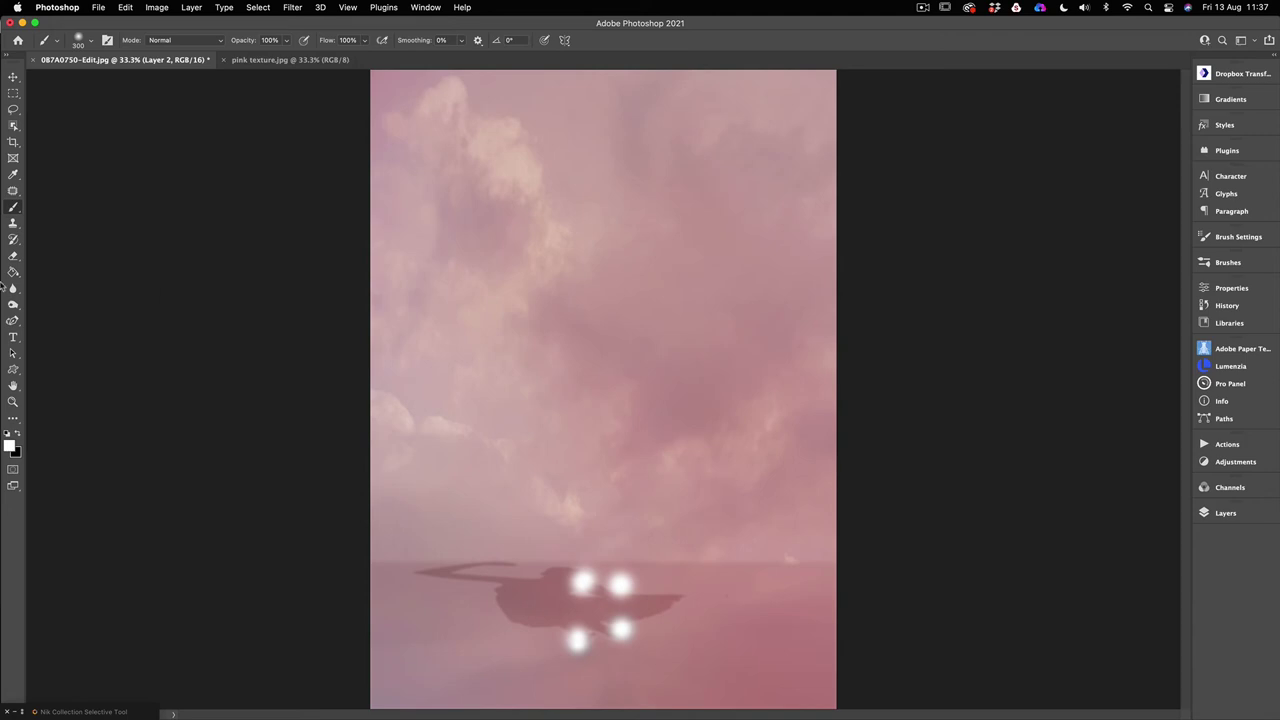
Make a rectangular marquee selection with 0 px feather around the four white spots and the body shadow.
{"action": "left_click", "coordinate": [13, 93]}
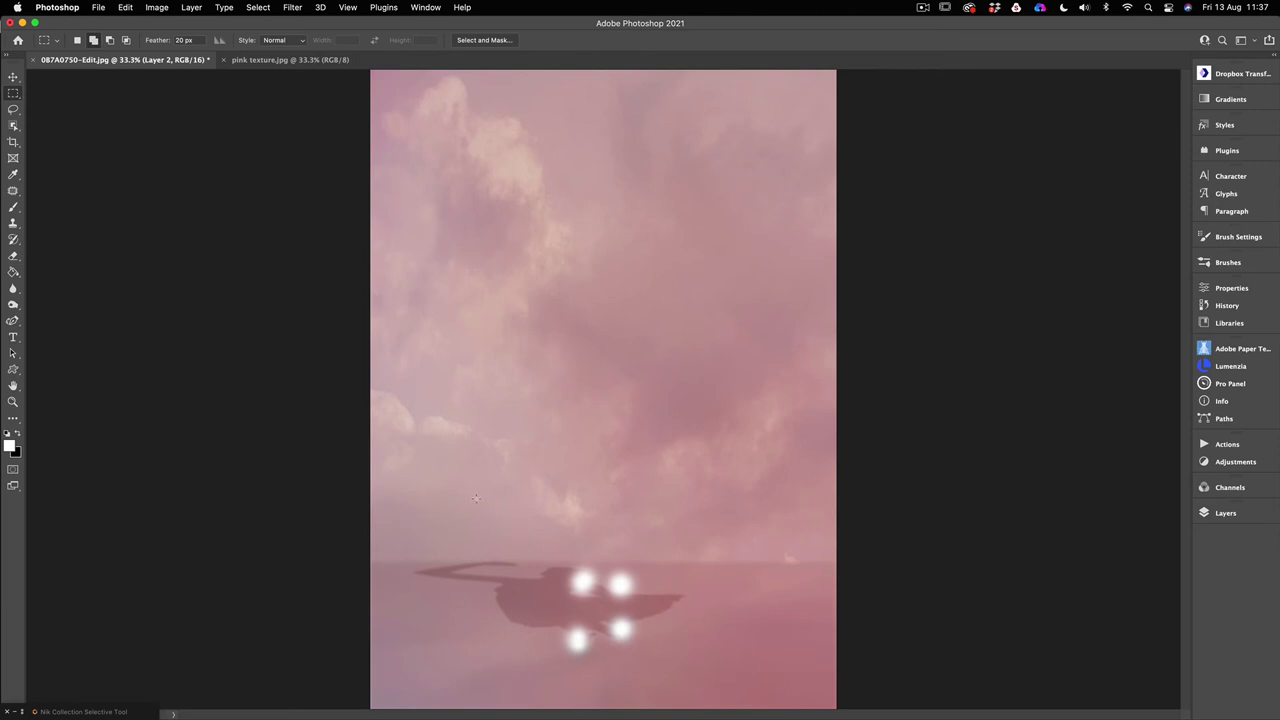
{"action": "double_click", "coordinate": [182, 40]}
{"action": "type", "text": "0"}
{"action": "left_click_drag", "start_coordinate": [498, 528], "coordinate": [765, 688]}
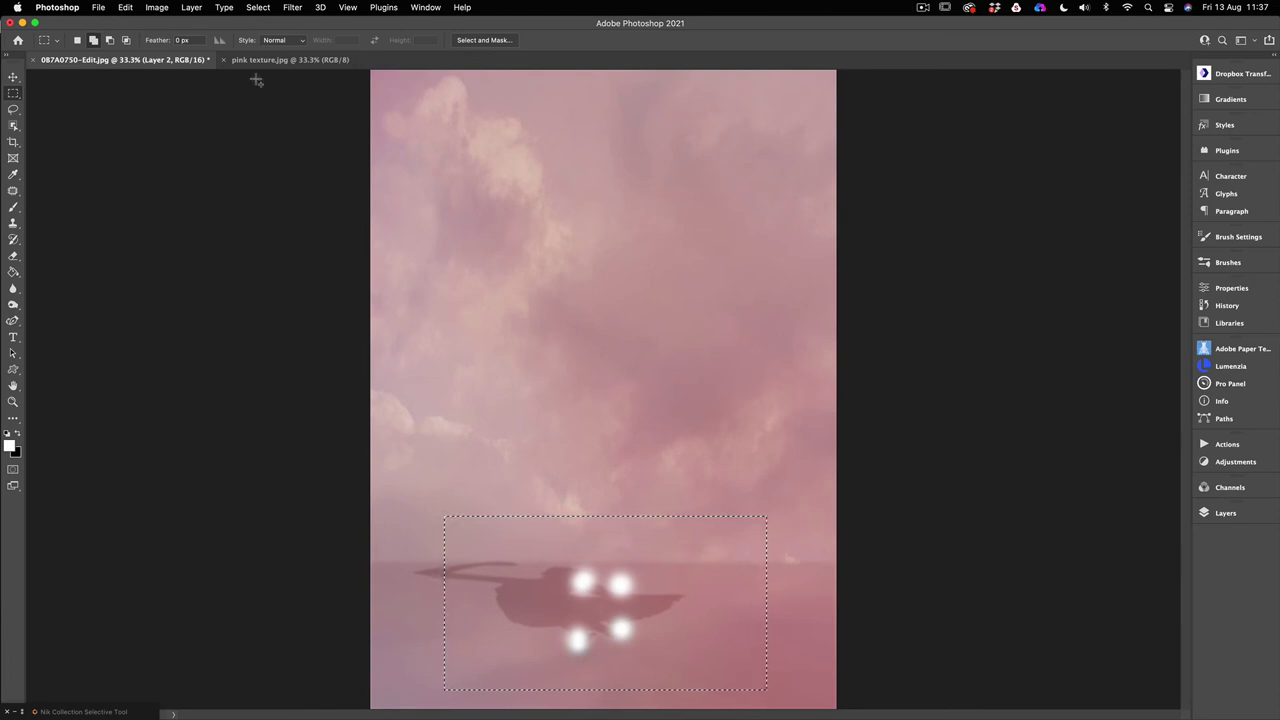
Apply the Radial Blur with its last settings seven times to the selected white spots and deselect the area.
{"action": "left_click", "coordinate": [292, 7]}
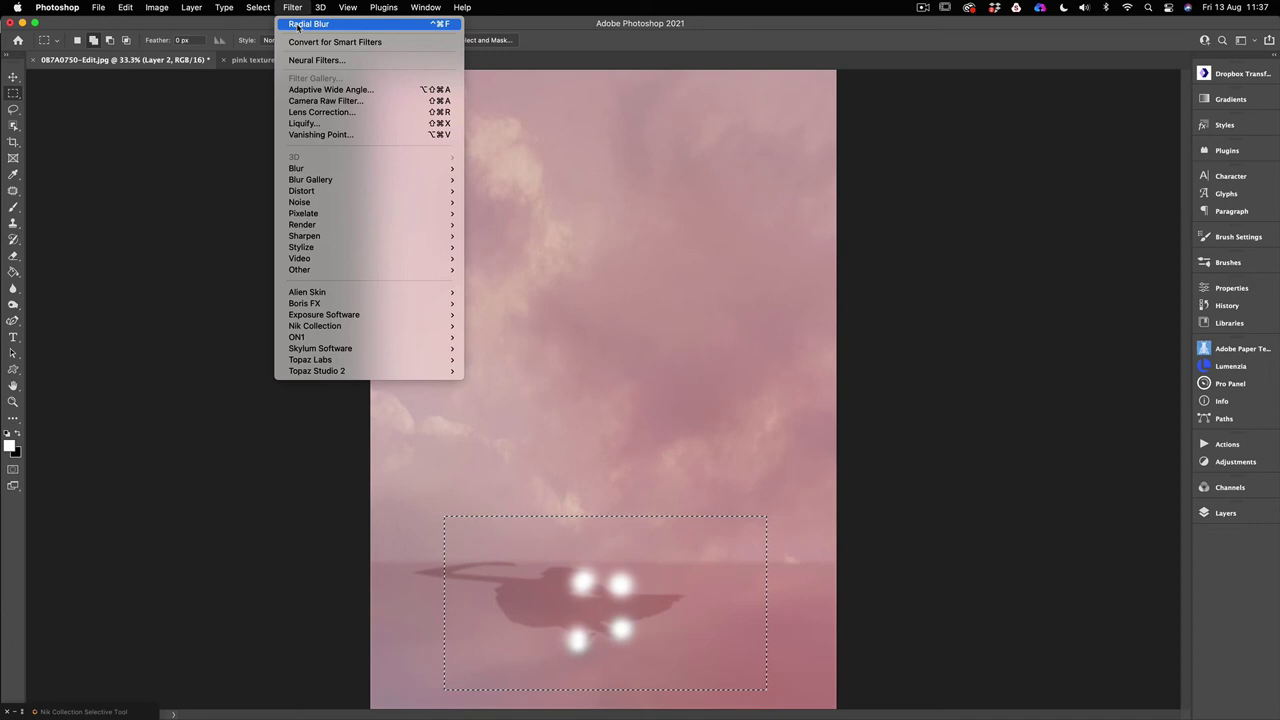
{"action": "left_click", "coordinate": [297, 24]}
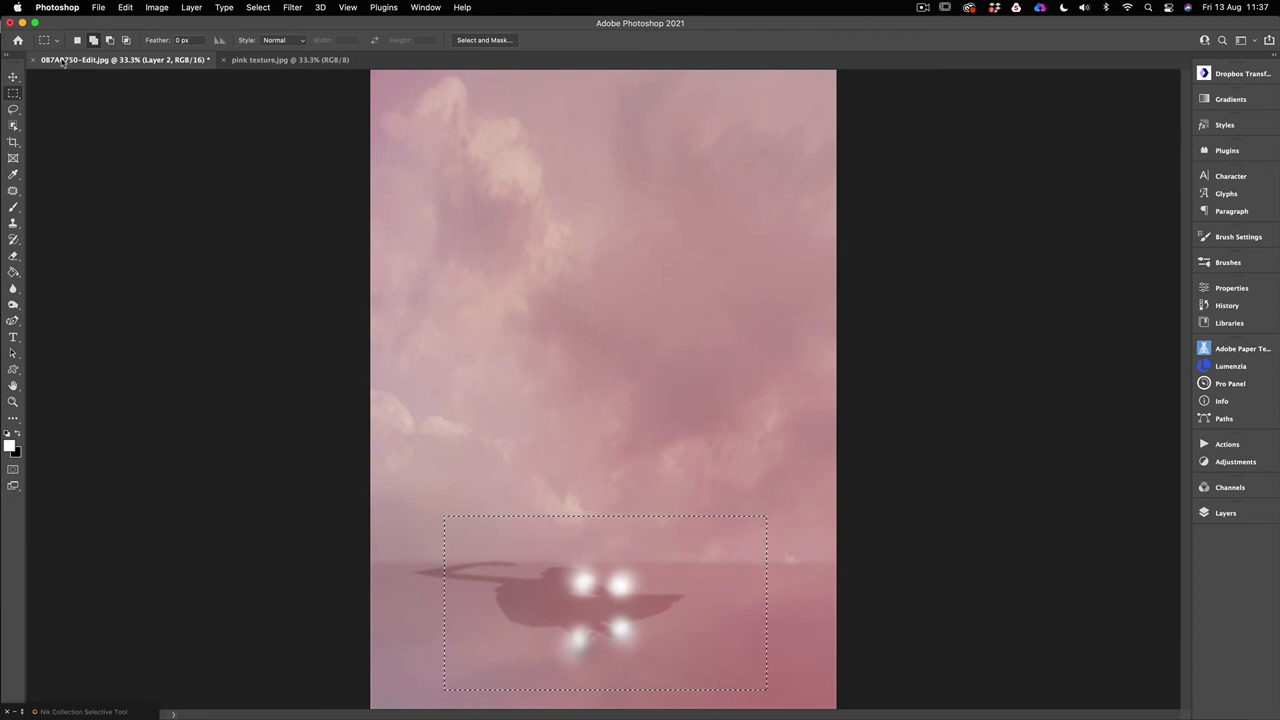
{"action": "left_click", "coordinate": [292, 7]}
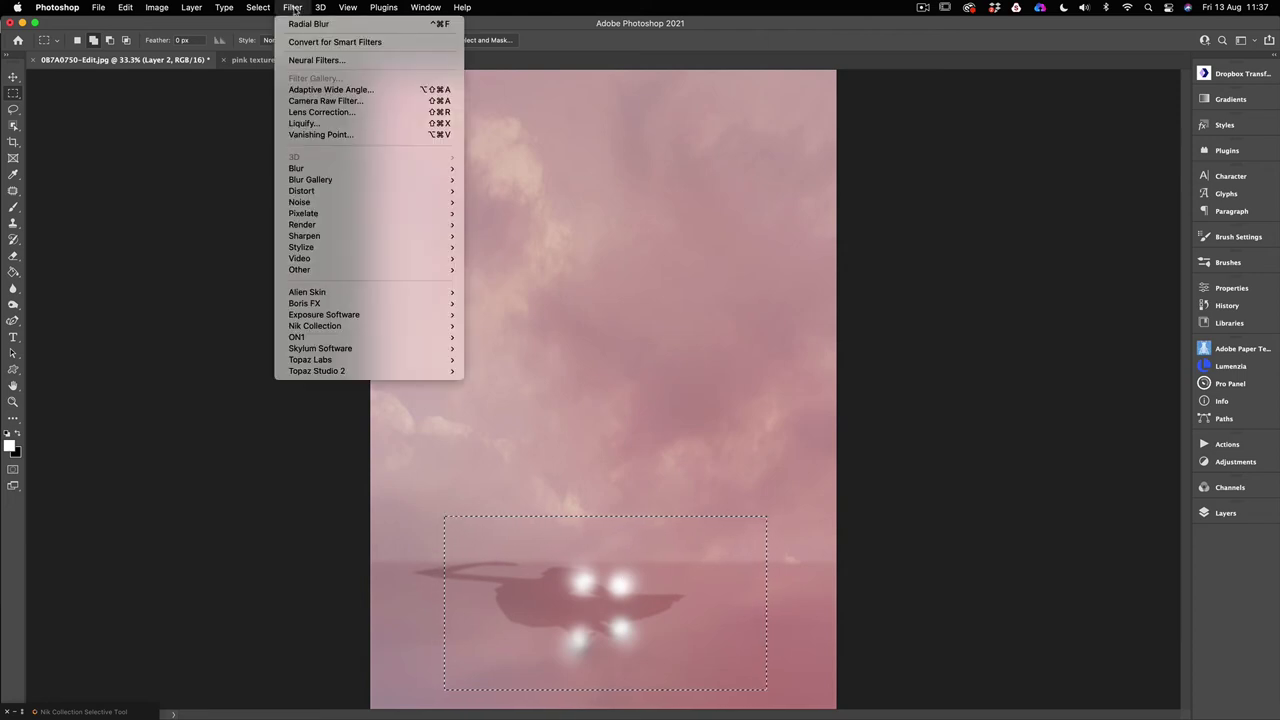
{"action": "left_click", "coordinate": [309, 24]}
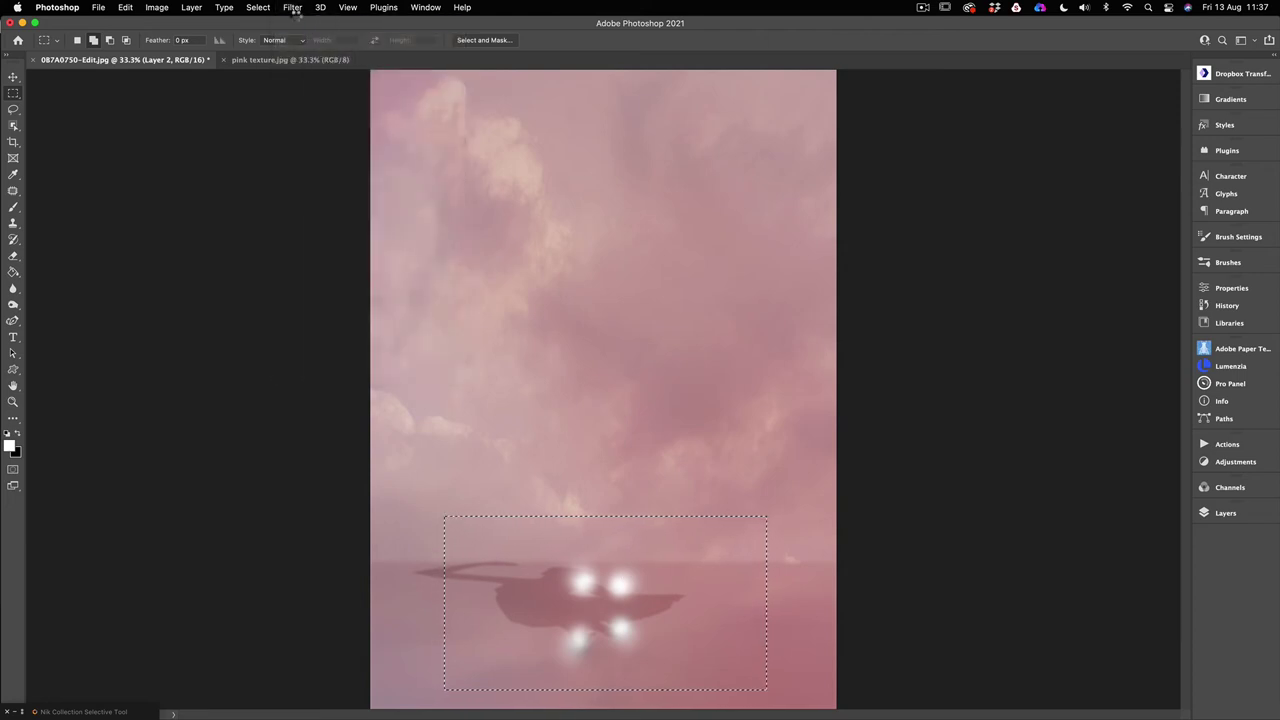
{"action": "left_click", "coordinate": [293, 8]}
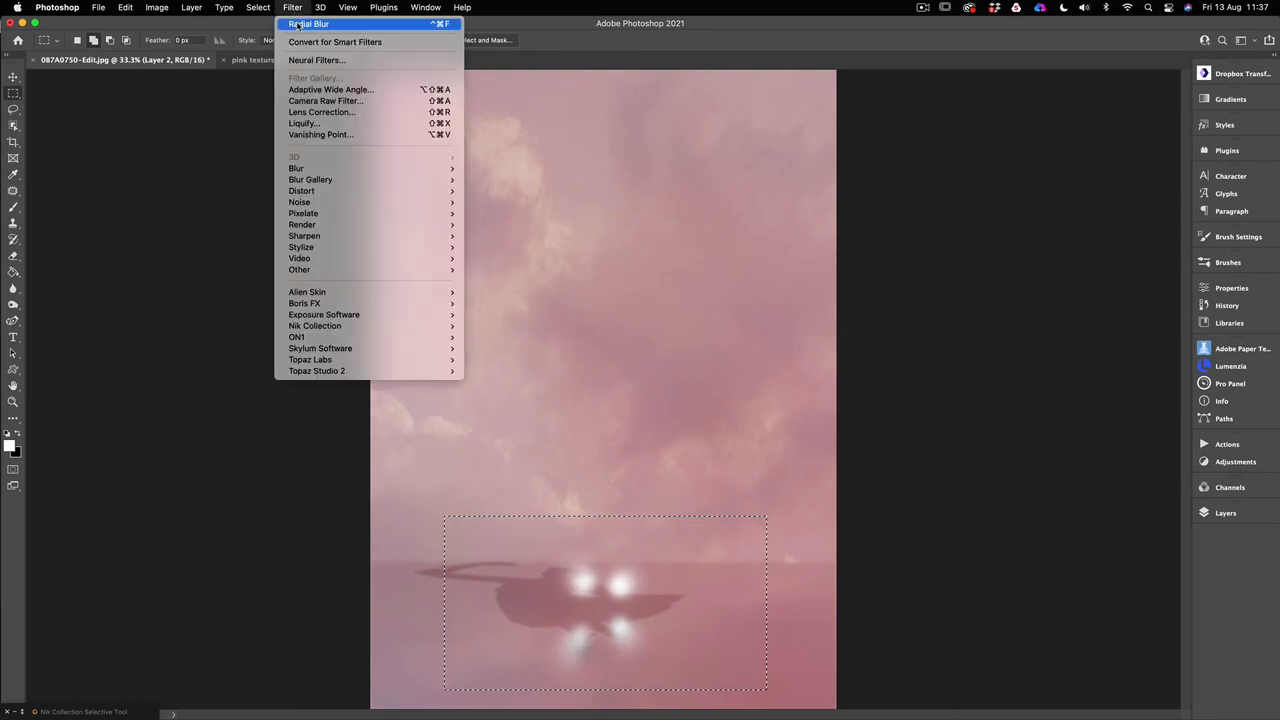
{"action": "left_click", "coordinate": [298, 24]}
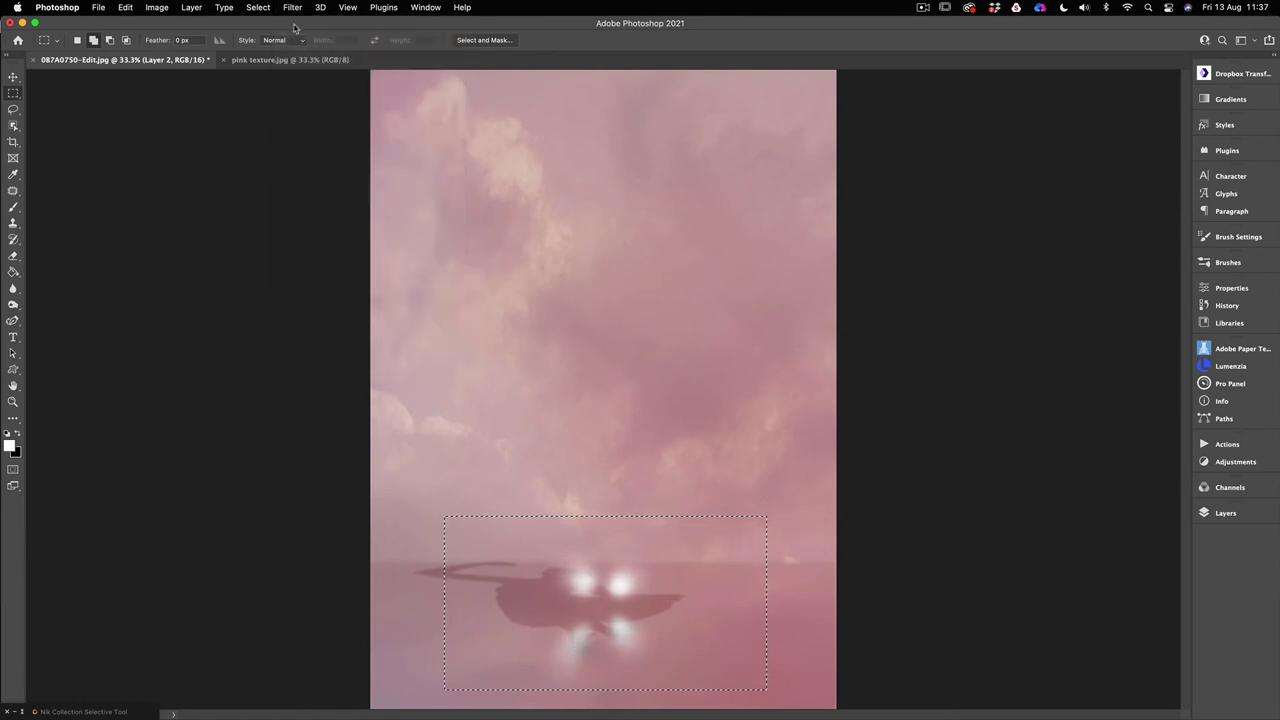
{"action": "left_click", "coordinate": [293, 8]}
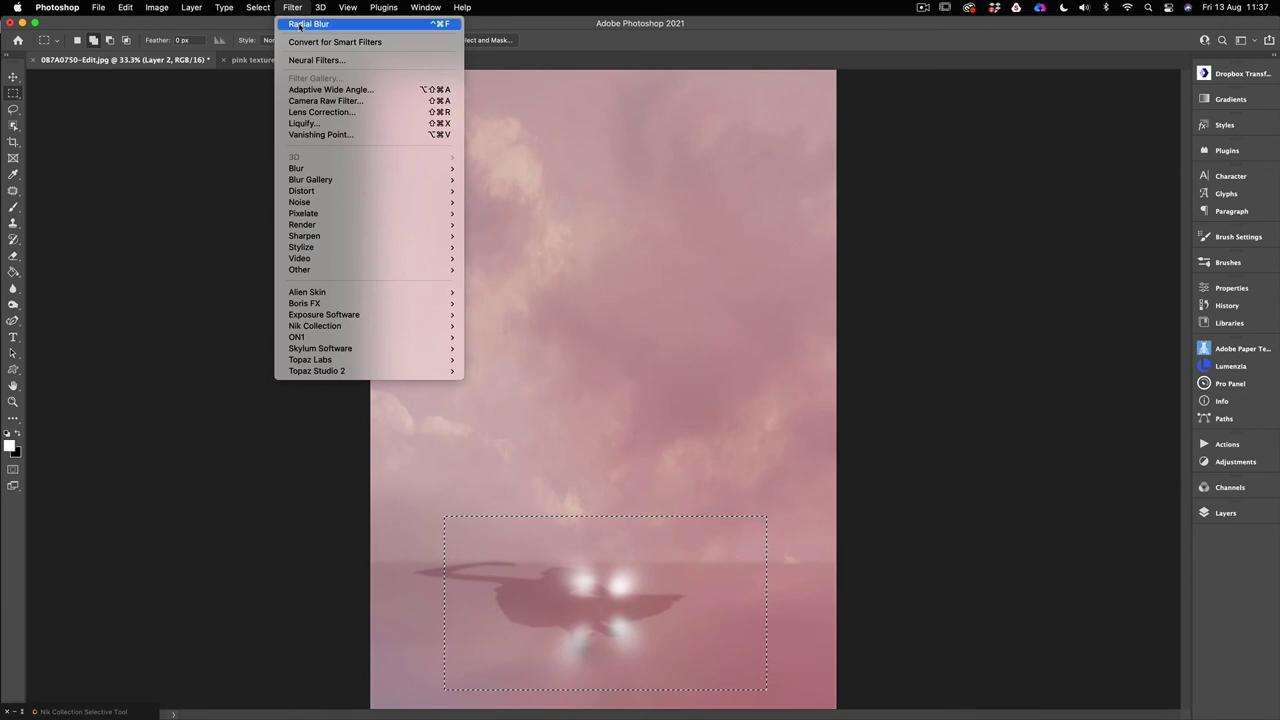
{"action": "left_click", "coordinate": [298, 24]}
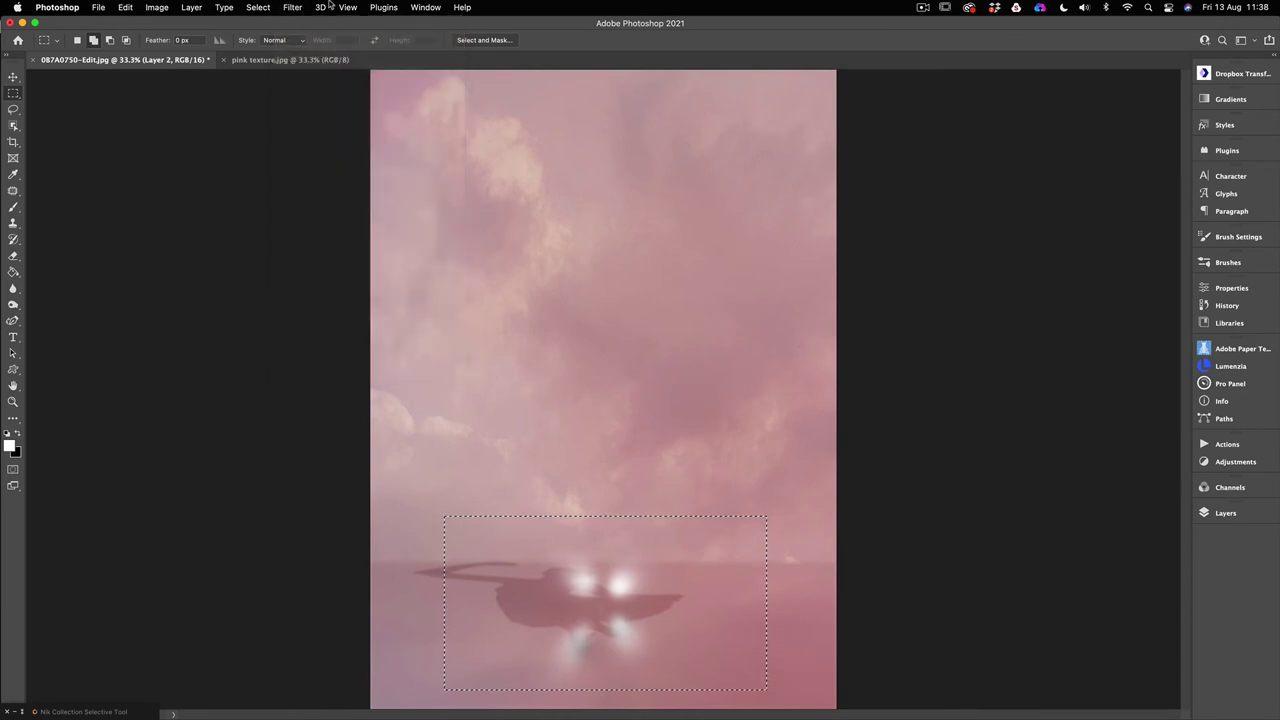
{"action": "left_click", "coordinate": [291, 8]}
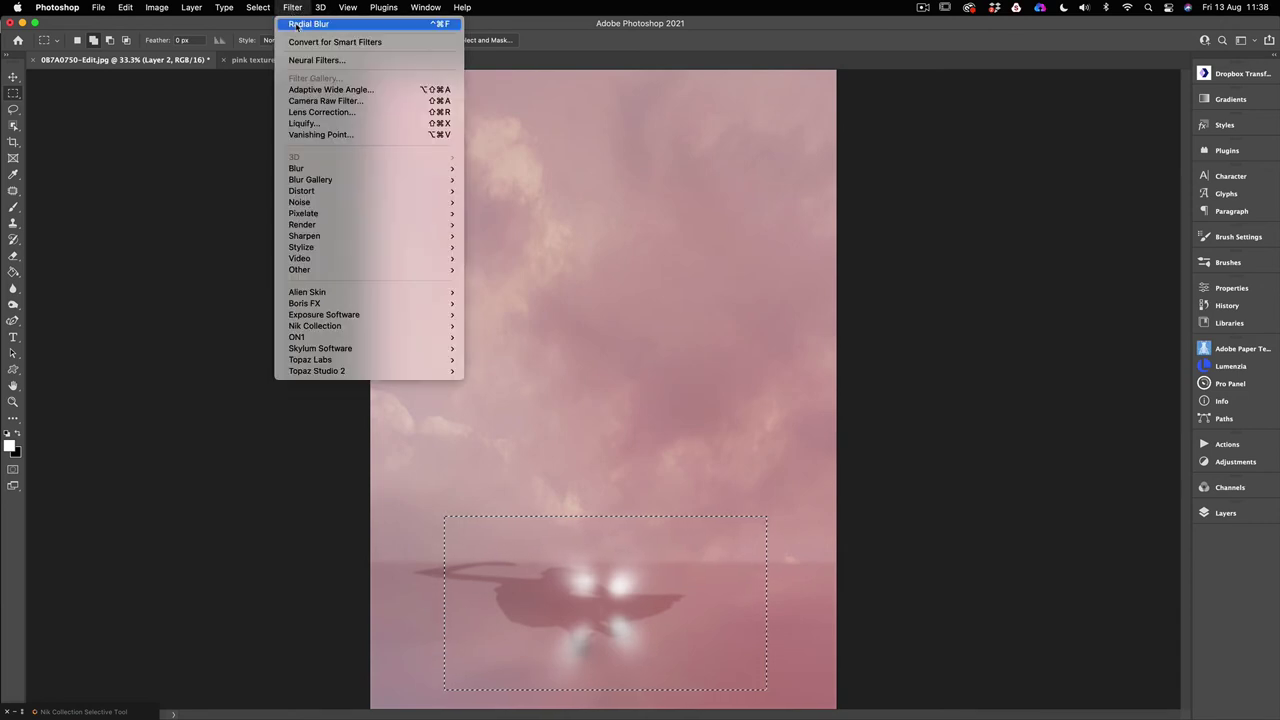
{"action": "left_click", "coordinate": [297, 24]}
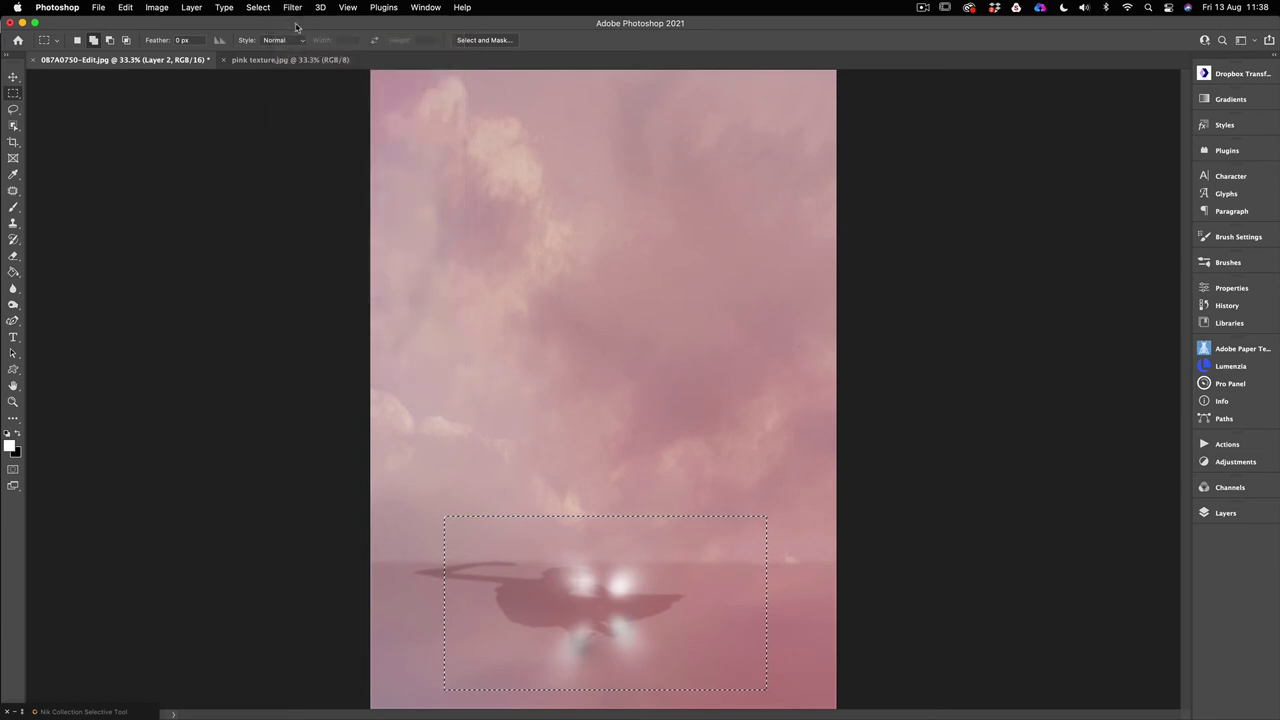
{"action": "left_click", "coordinate": [302, 9]}
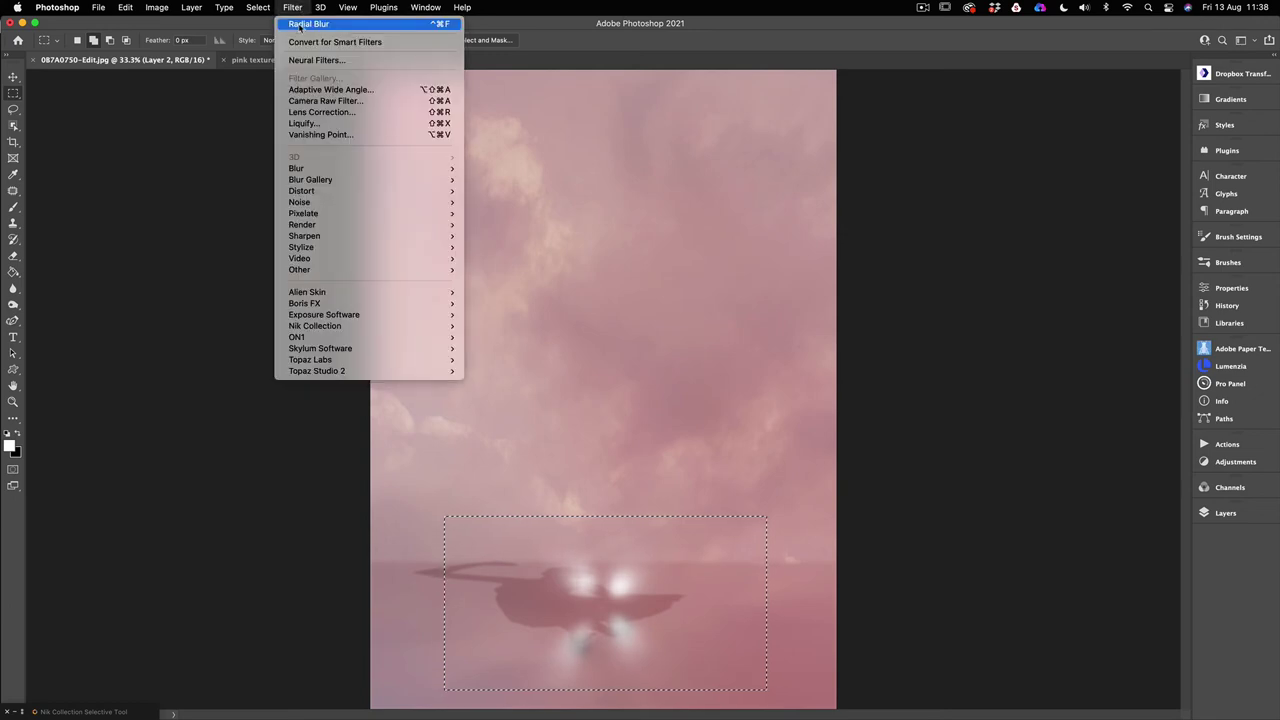
{"action": "left_click", "coordinate": [299, 24]}
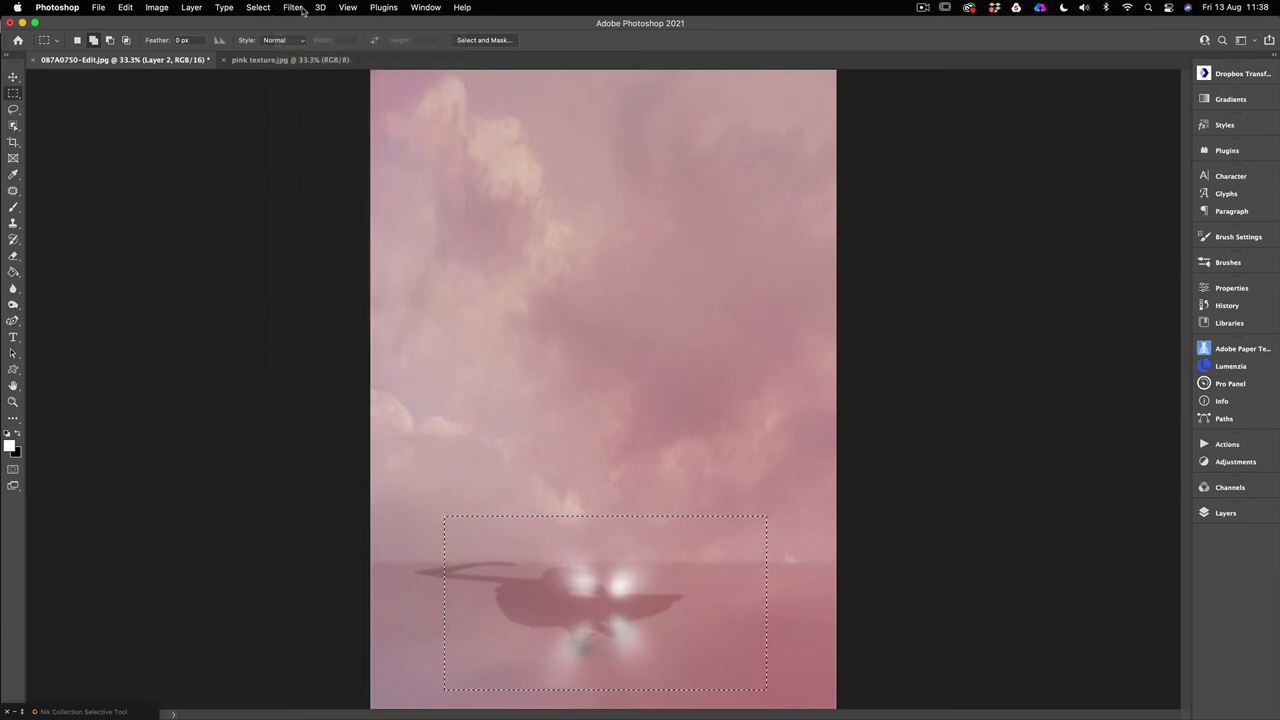
{"action": "left_click", "coordinate": [293, 8]}
{"action": "left_click", "coordinate": [302, 24]}
{"action": "left_click", "coordinate": [258, 8]}
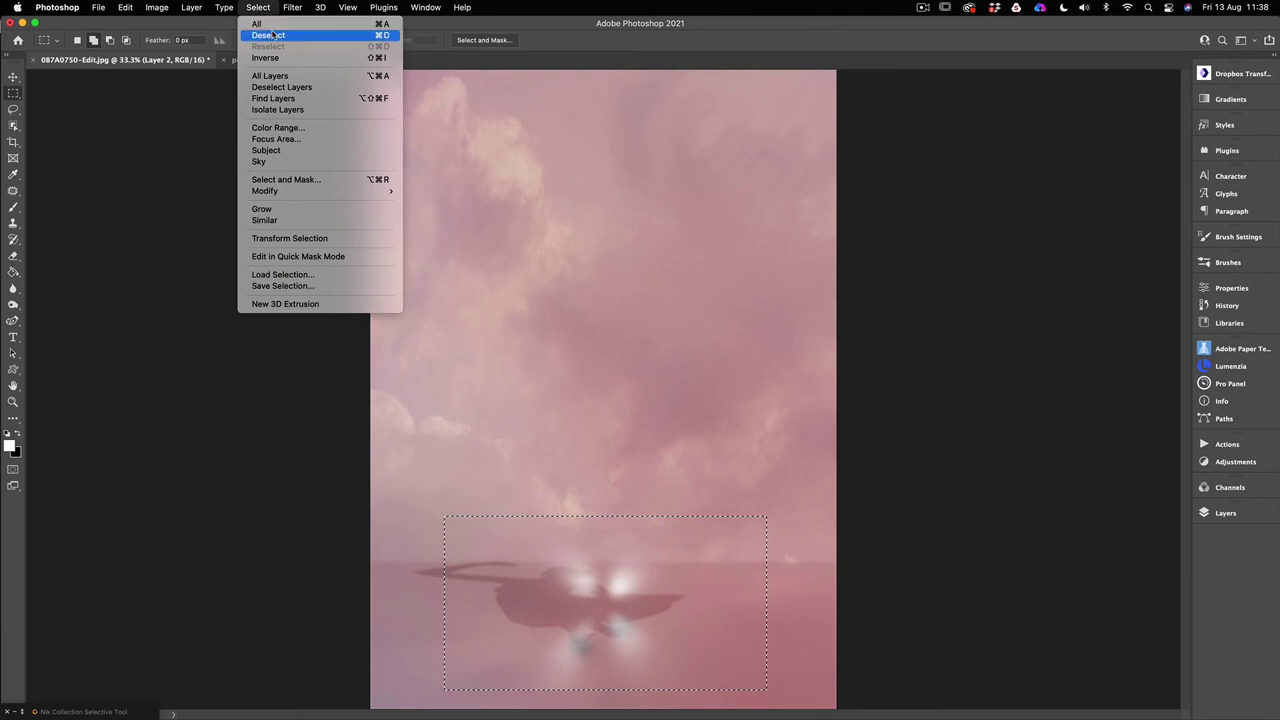
{"action": "left_click", "coordinate": [270, 36]}
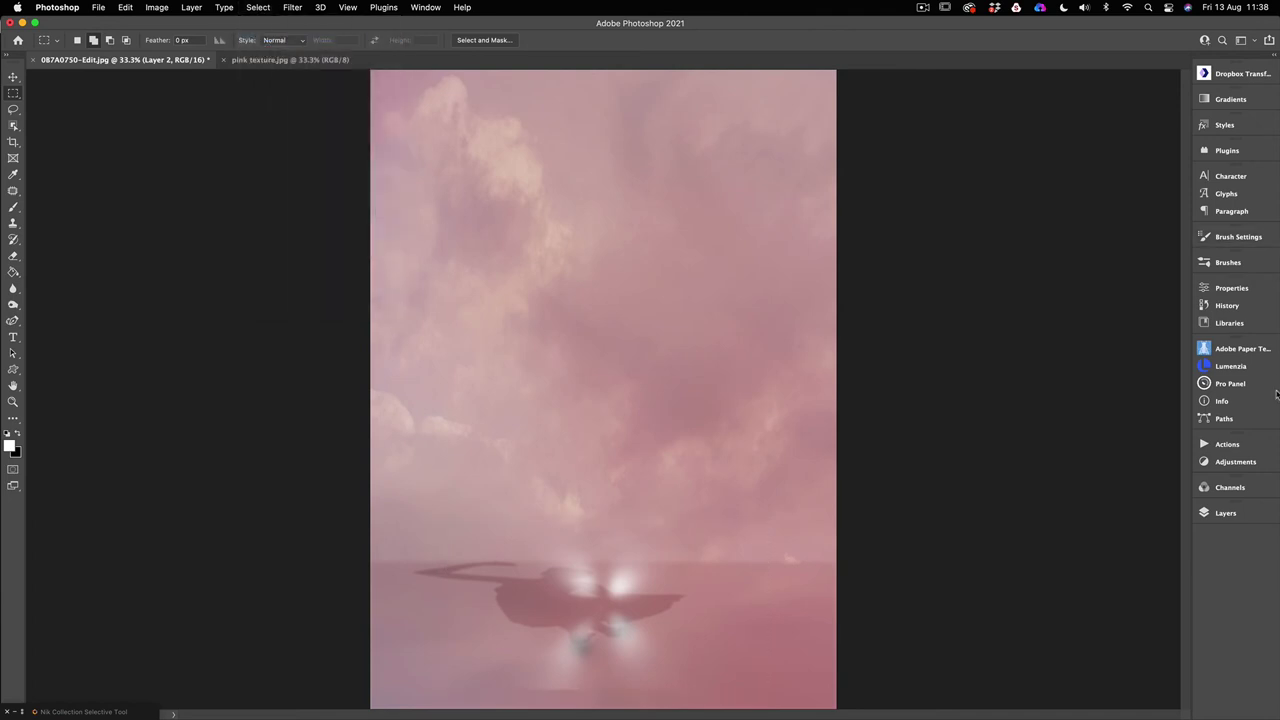
Enlarge the blurred highlights layer to about 325% width and 174% height, centre it around the toe shadows and apply the transform.
{"action": "left_click", "coordinate": [13, 78]}
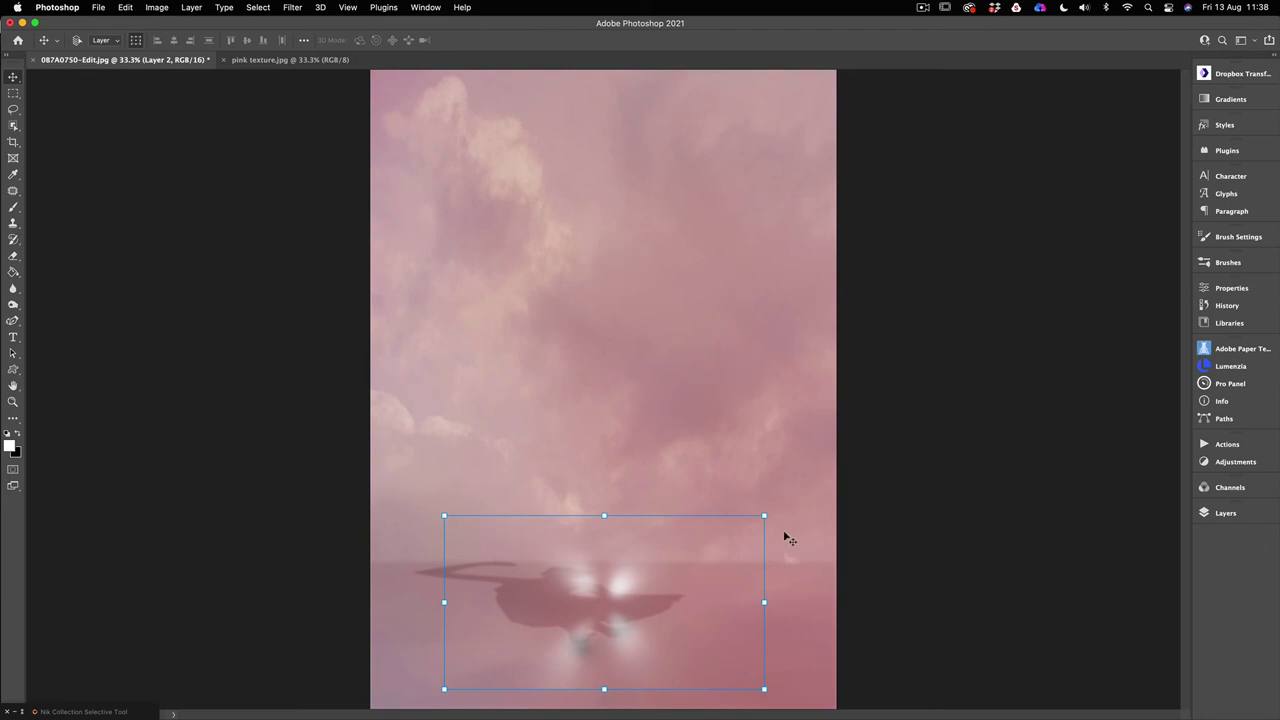
{"action": "left_click_drag", "start_coordinate": [764, 515], "coordinate": [1074, 347]}
{"action": "left_click_drag", "start_coordinate": [784, 495], "coordinate": [620, 580]}
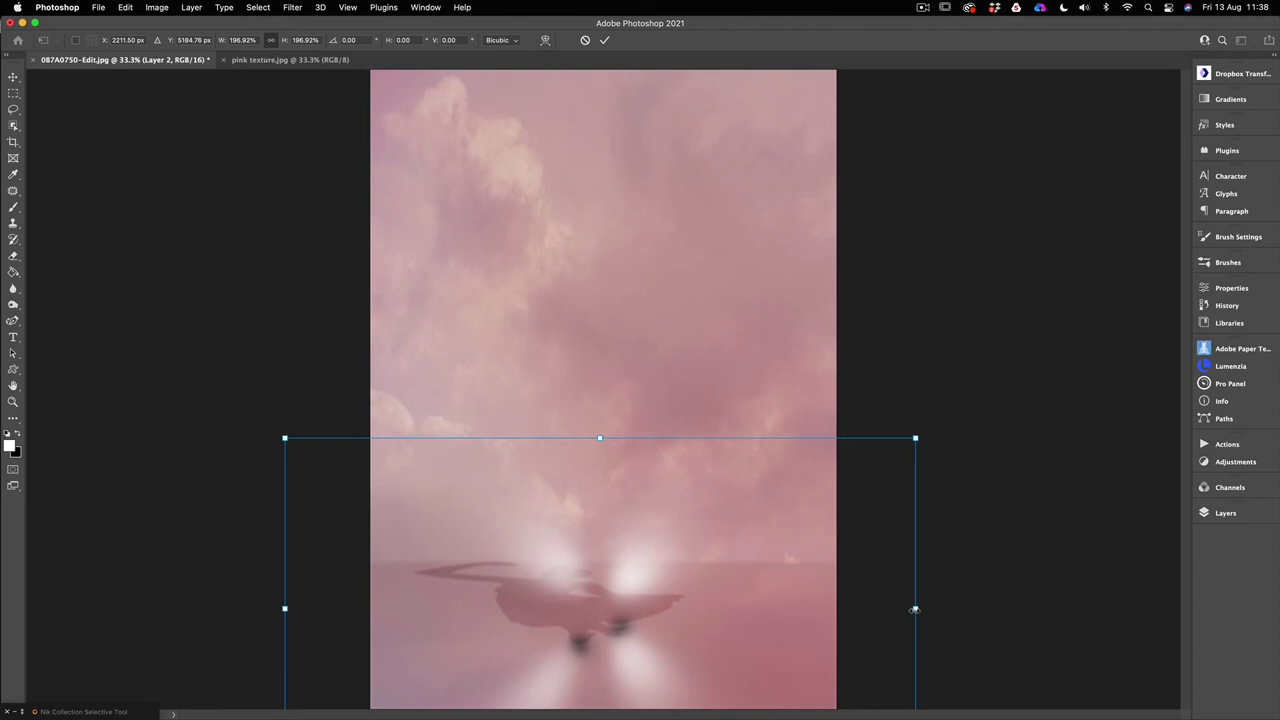
{"action": "left_click_drag", "start_coordinate": [914, 608], "coordinate": [1134, 607]}
{"action": "left_click_drag", "start_coordinate": [281, 610], "coordinate": [92, 608]}
{"action": "left_click_drag", "start_coordinate": [613, 438], "coordinate": [613, 478]}
{"action": "left_click_drag", "start_coordinate": [636, 603], "coordinate": [633, 587]}
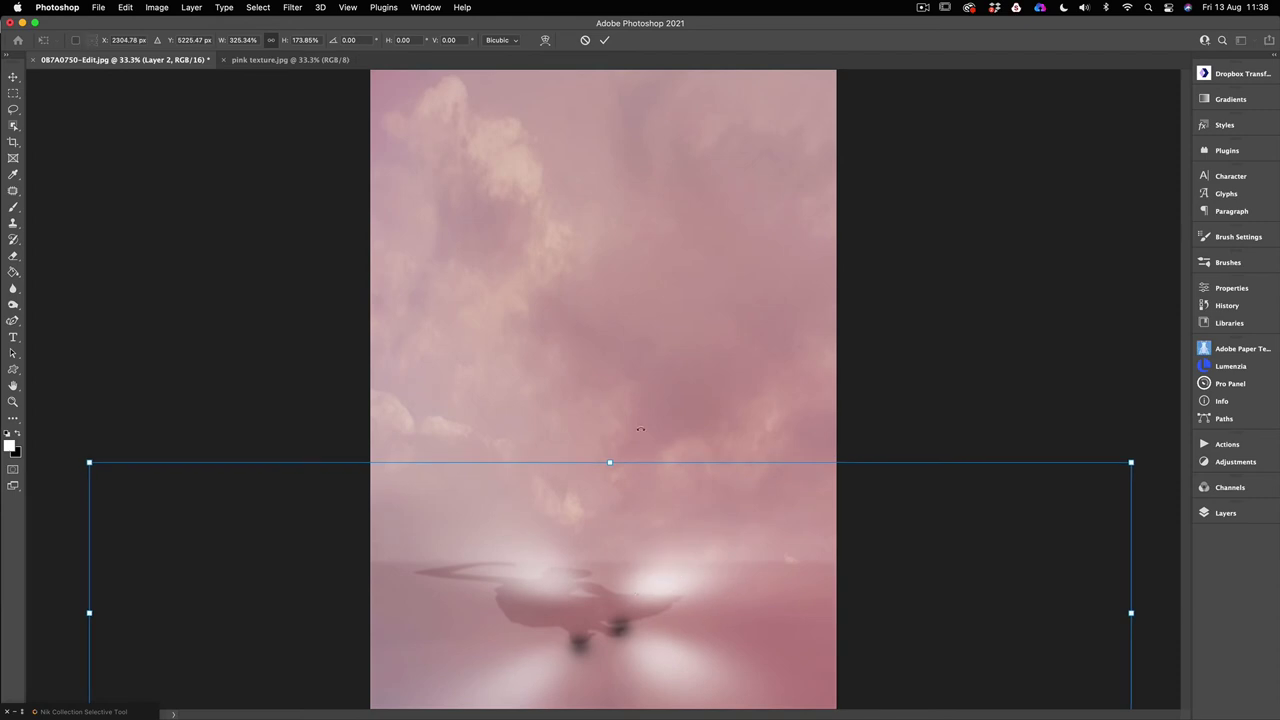
{"action": "left_click", "coordinate": [604, 40]}
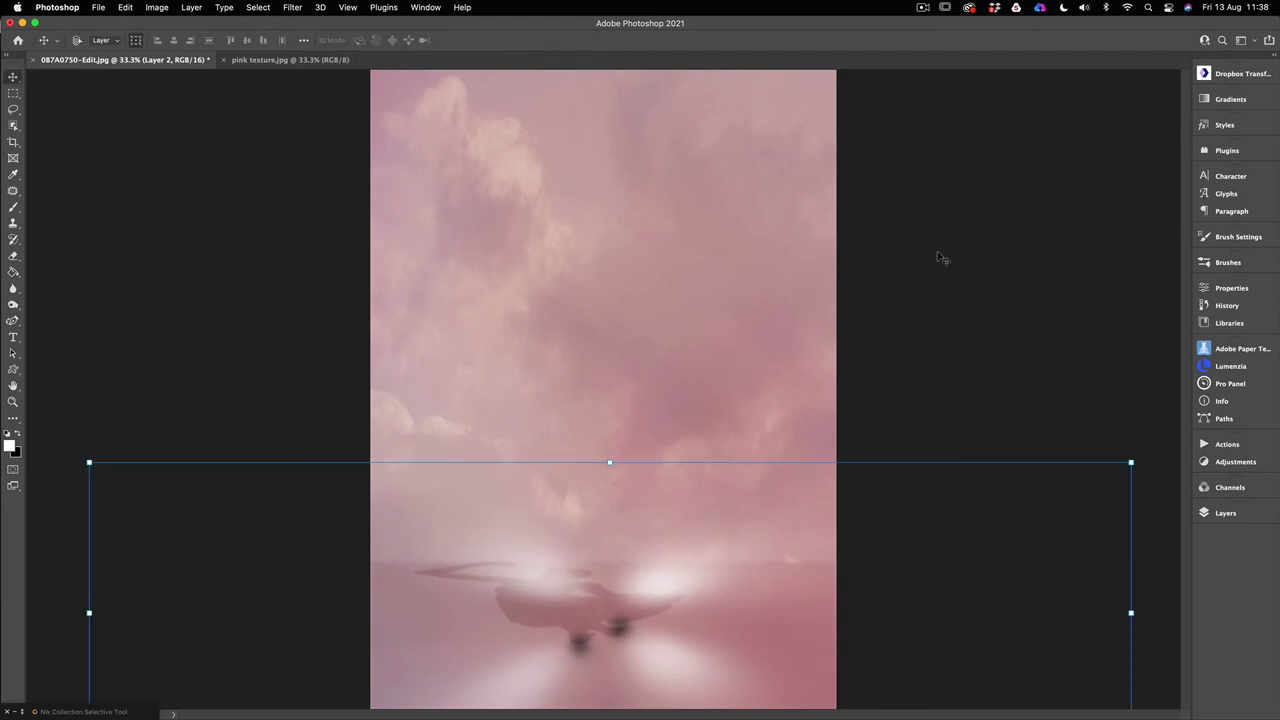
Show the Background copy layer again and flatten Layer 2 to about 57% height, repositioning its highlights on the floor around the dancer's shoes.
{"action": "left_click", "coordinate": [1210, 515]}
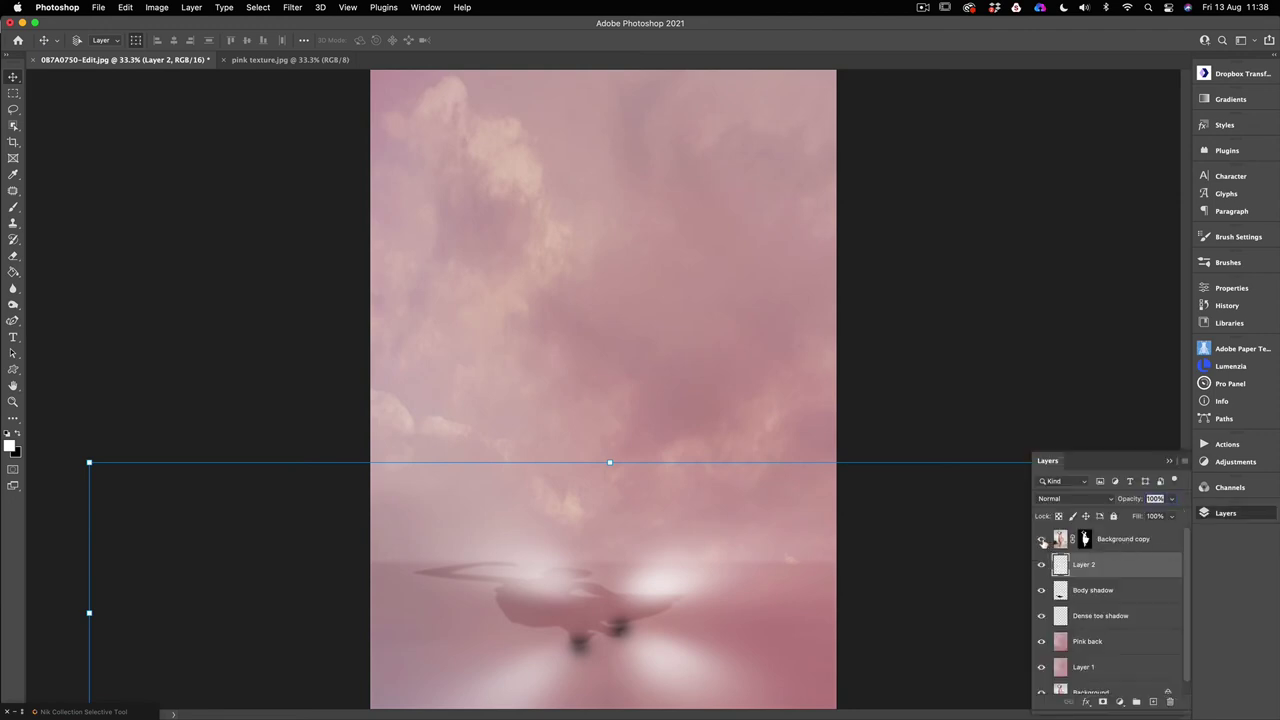
{"action": "left_click", "coordinate": [1041, 539]}
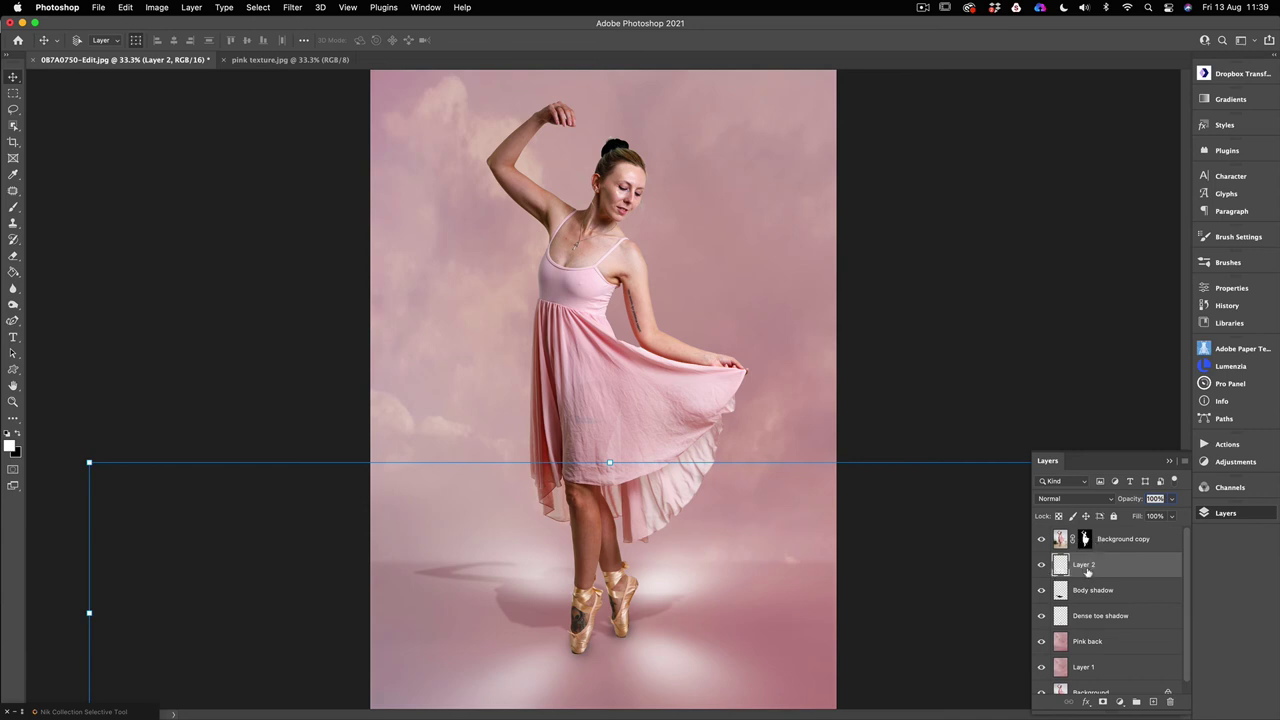
{"action": "left_click_drag", "start_coordinate": [608, 462], "coordinate": [600, 495]}
{"action": "left_click_drag", "start_coordinate": [639, 590], "coordinate": [637, 564]}
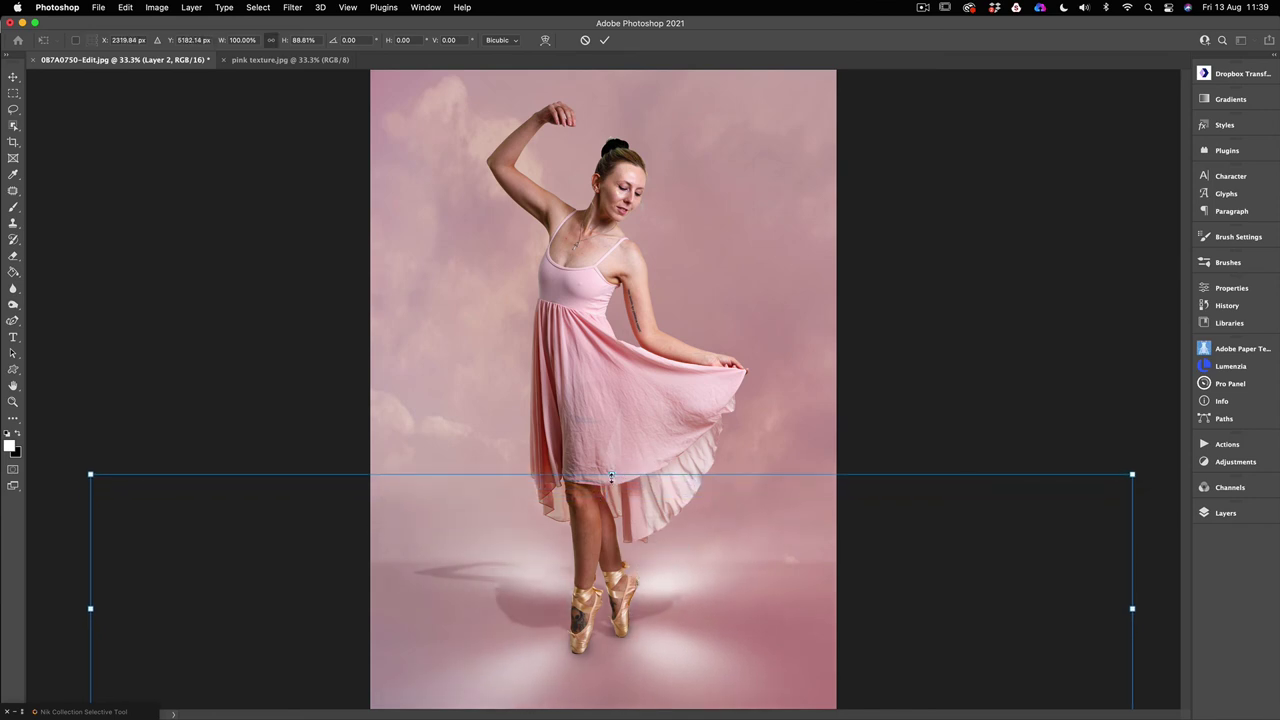
{"action": "left_click_drag", "start_coordinate": [611, 477], "coordinate": [611, 512]}
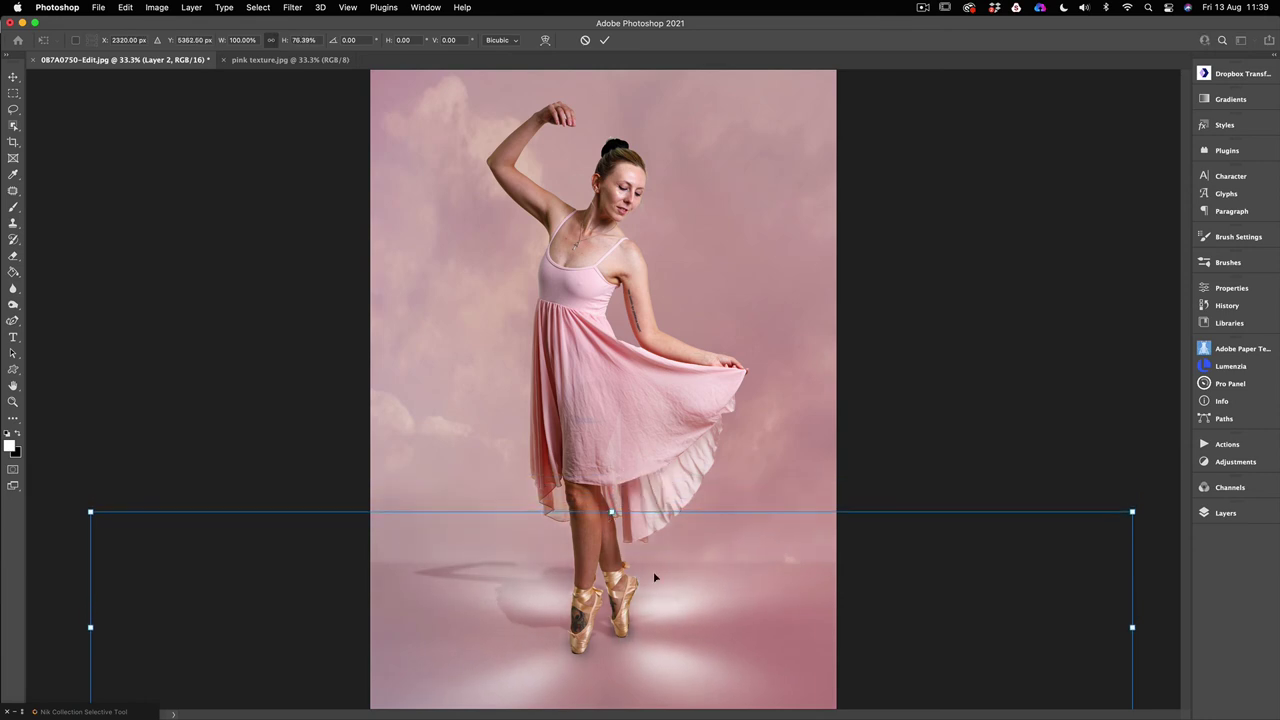
{"action": "left_click_drag", "start_coordinate": [655, 577], "coordinate": [654, 561]}
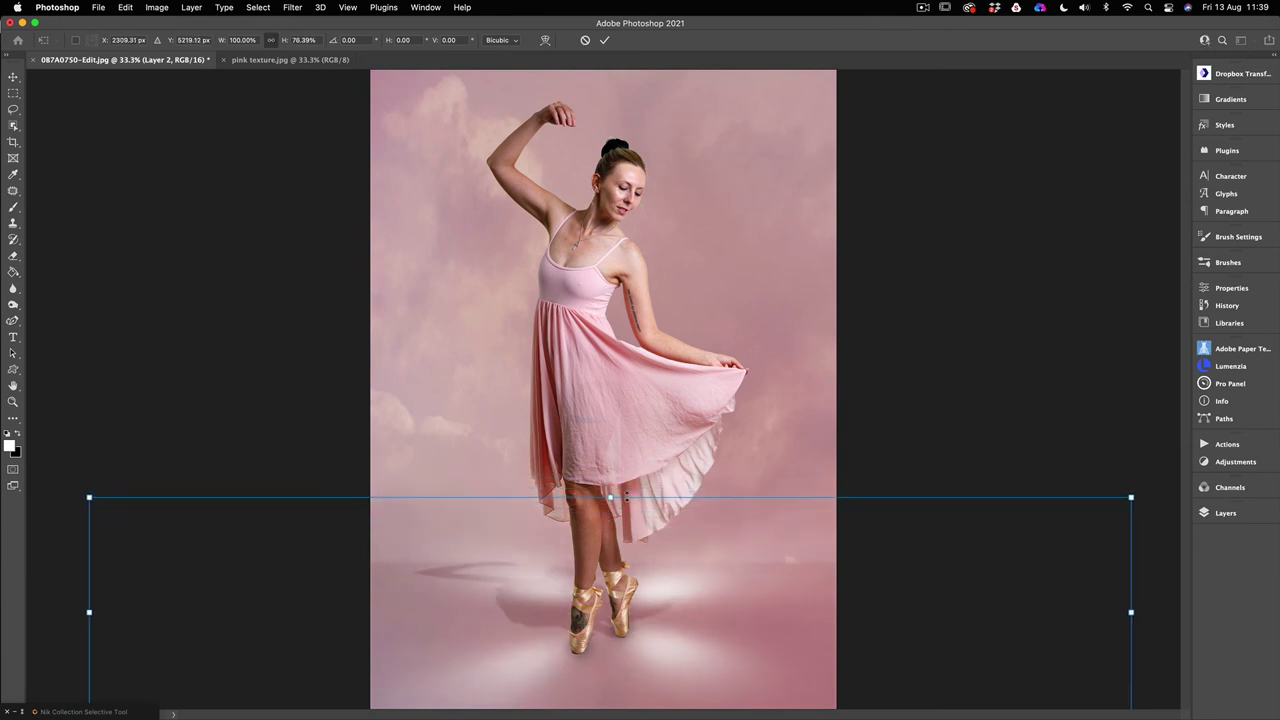
{"action": "left_click_drag", "start_coordinate": [611, 497], "coordinate": [679, 586]}
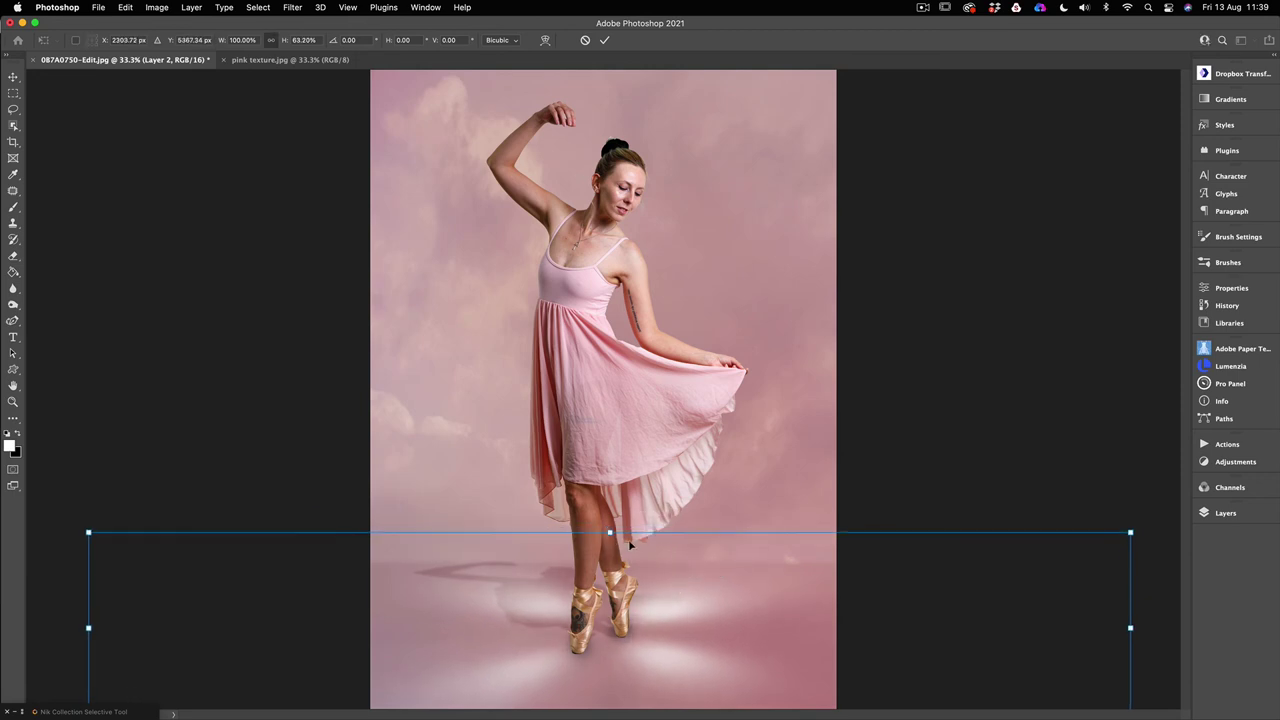
{"action": "left_click_drag", "start_coordinate": [611, 533], "coordinate": [652, 593]}
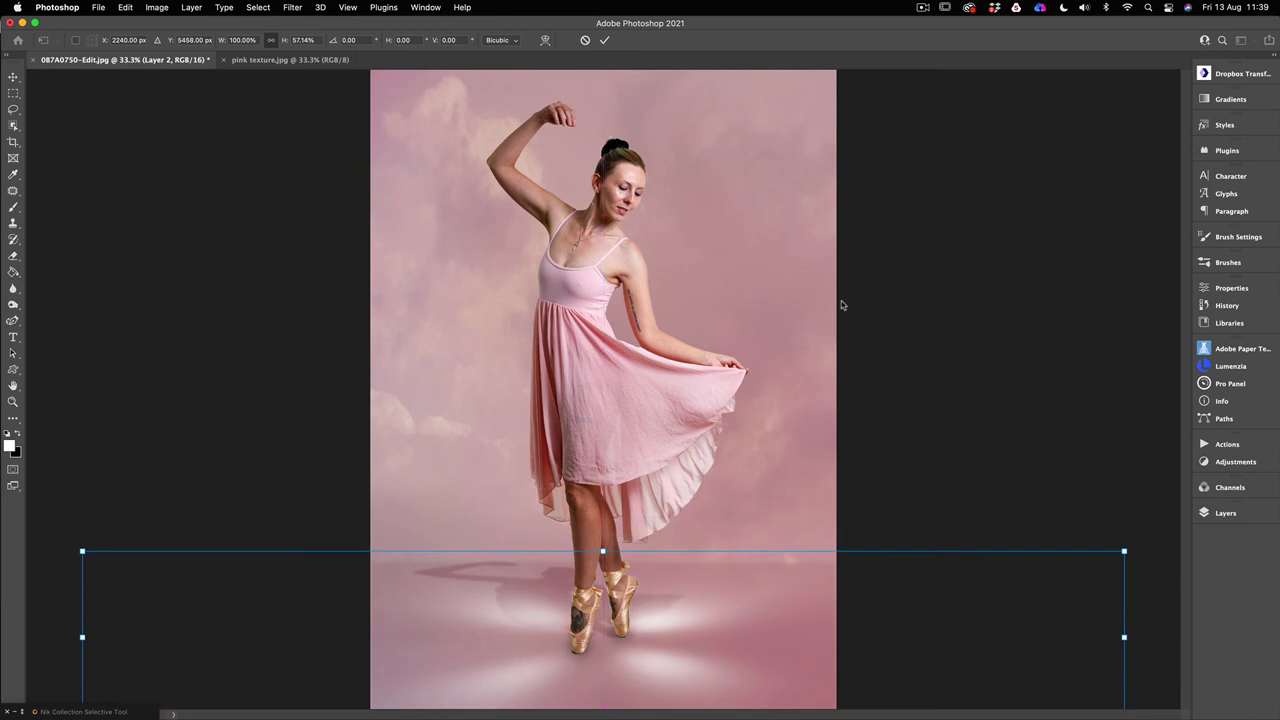
{"action": "left_click", "coordinate": [606, 40]}
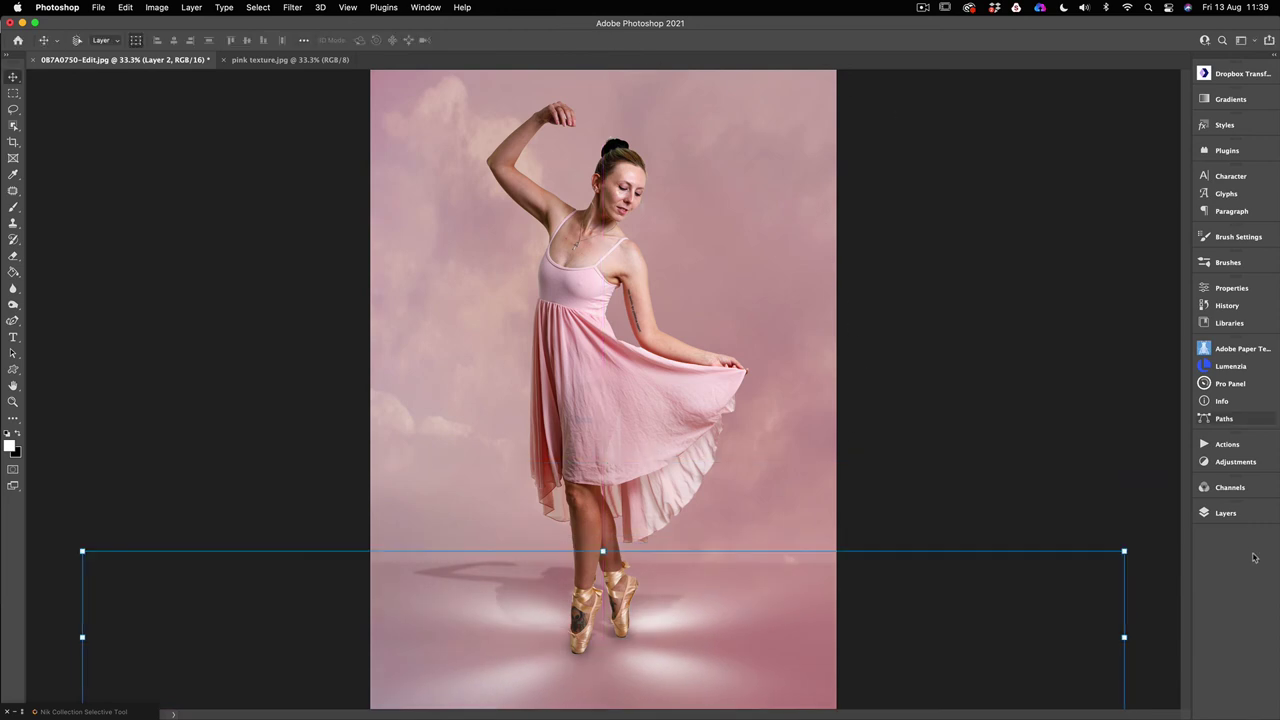
Lower the opacity of the floor highlights on Layer 2 to about 60%.
{"action": "left_click", "coordinate": [1214, 514]}
{"action": "left_click", "coordinate": [1173, 516]}
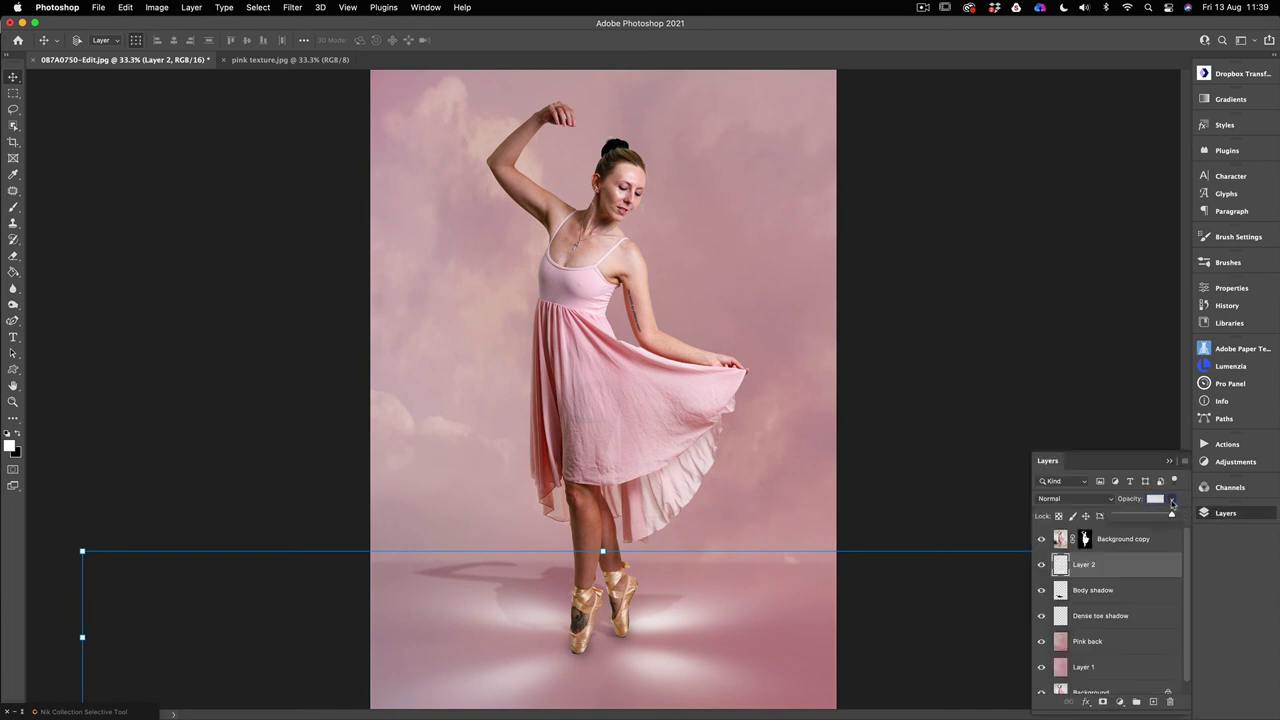
{"action": "left_click_drag", "start_coordinate": [1171, 516], "coordinate": [1150, 519]}
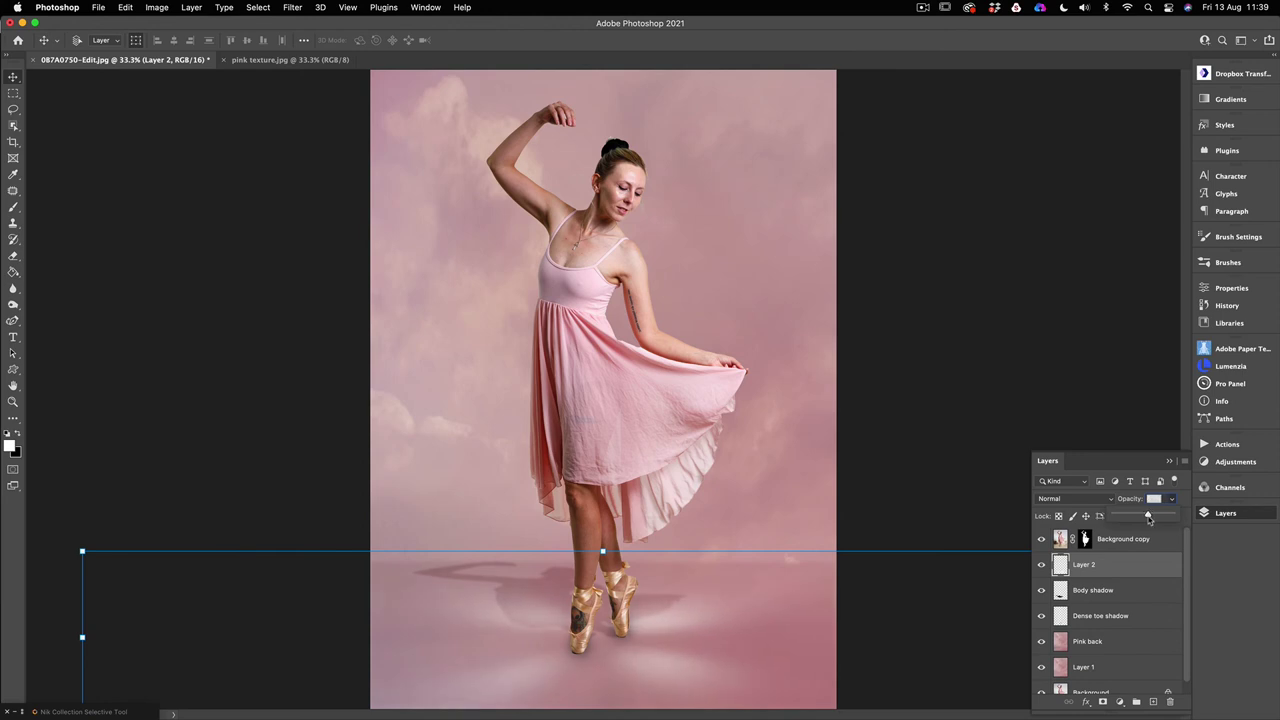
{"action": "left_click", "coordinate": [655, 591]}
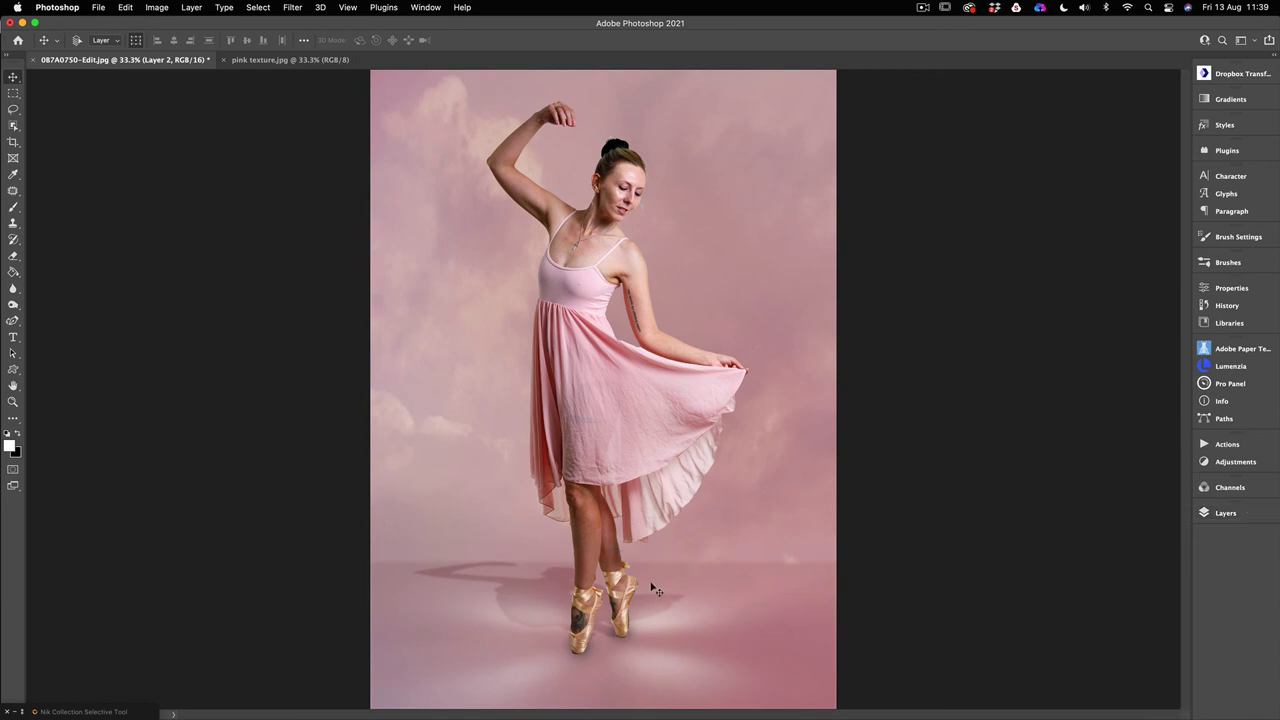
Nudge the Layer 2 highlights slightly upward, narrow them to about 97.6% width, recentre them around the shoes and apply the transform.
{"action": "left_click_drag", "start_coordinate": [655, 591], "coordinate": [650, 577]}
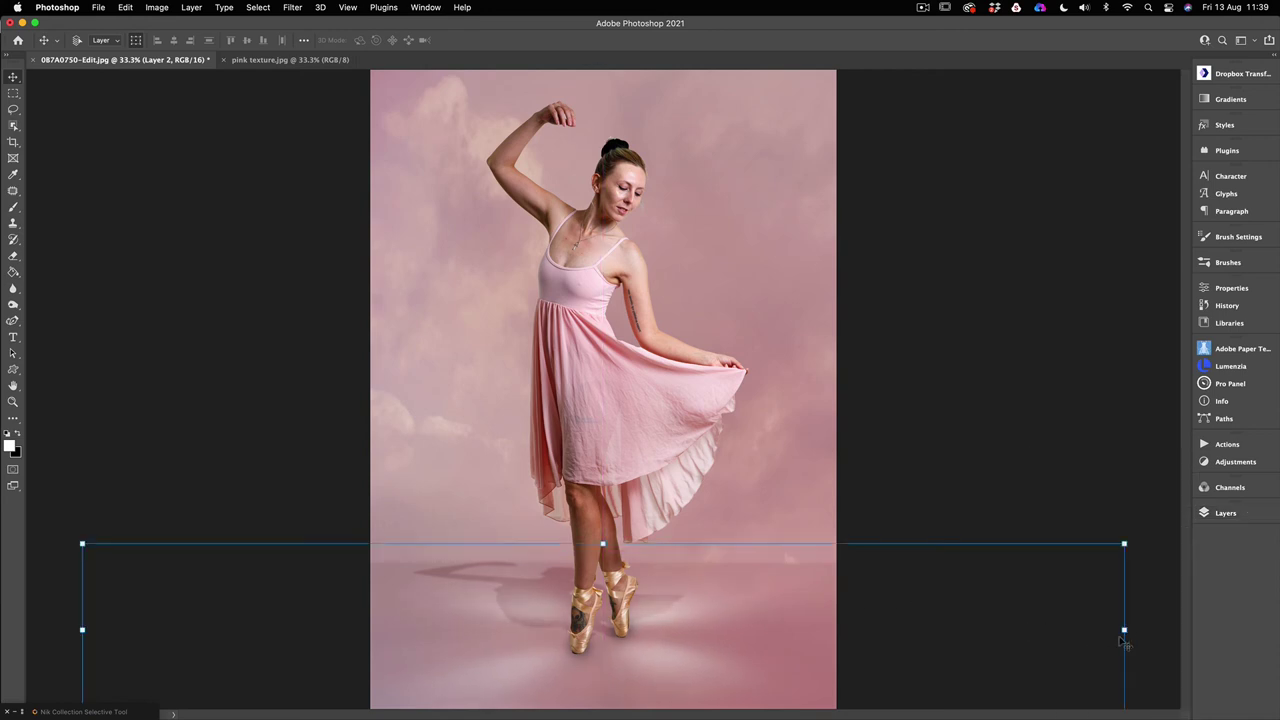
{"action": "left_click_drag", "start_coordinate": [1124, 630], "coordinate": [1098, 630]}
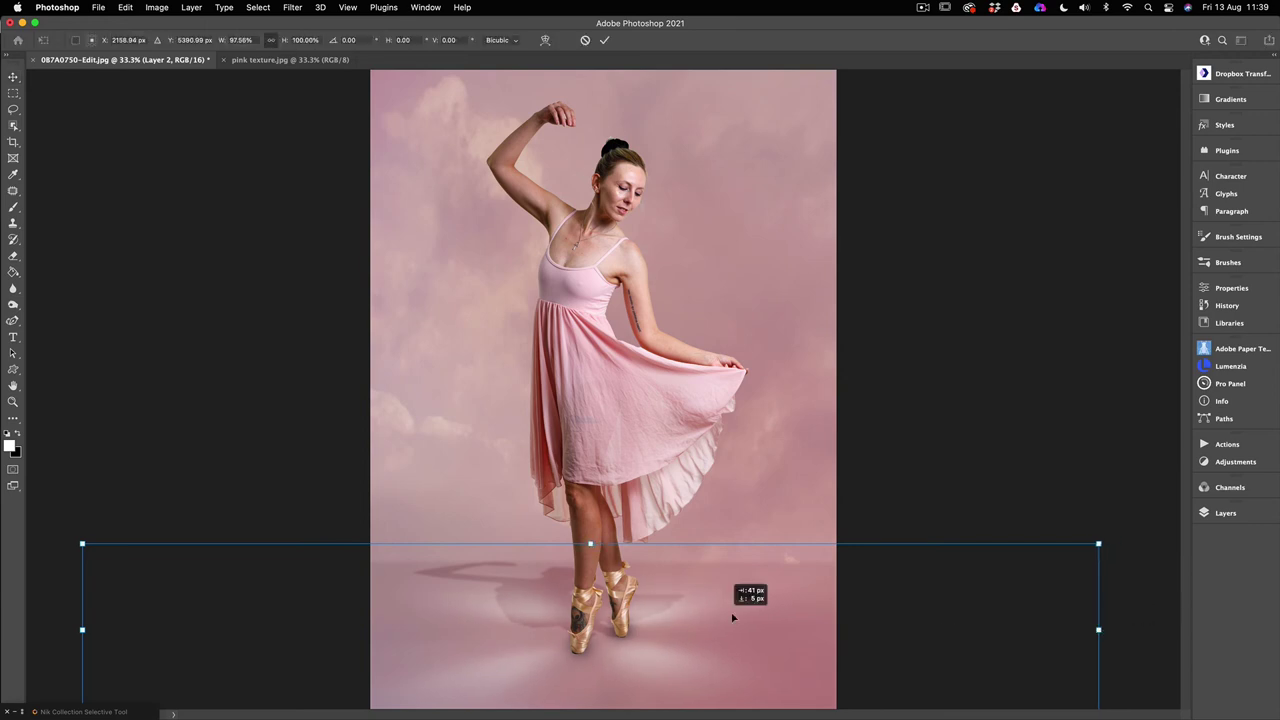
{"action": "left_click_drag", "start_coordinate": [733, 617], "coordinate": [733, 616]}
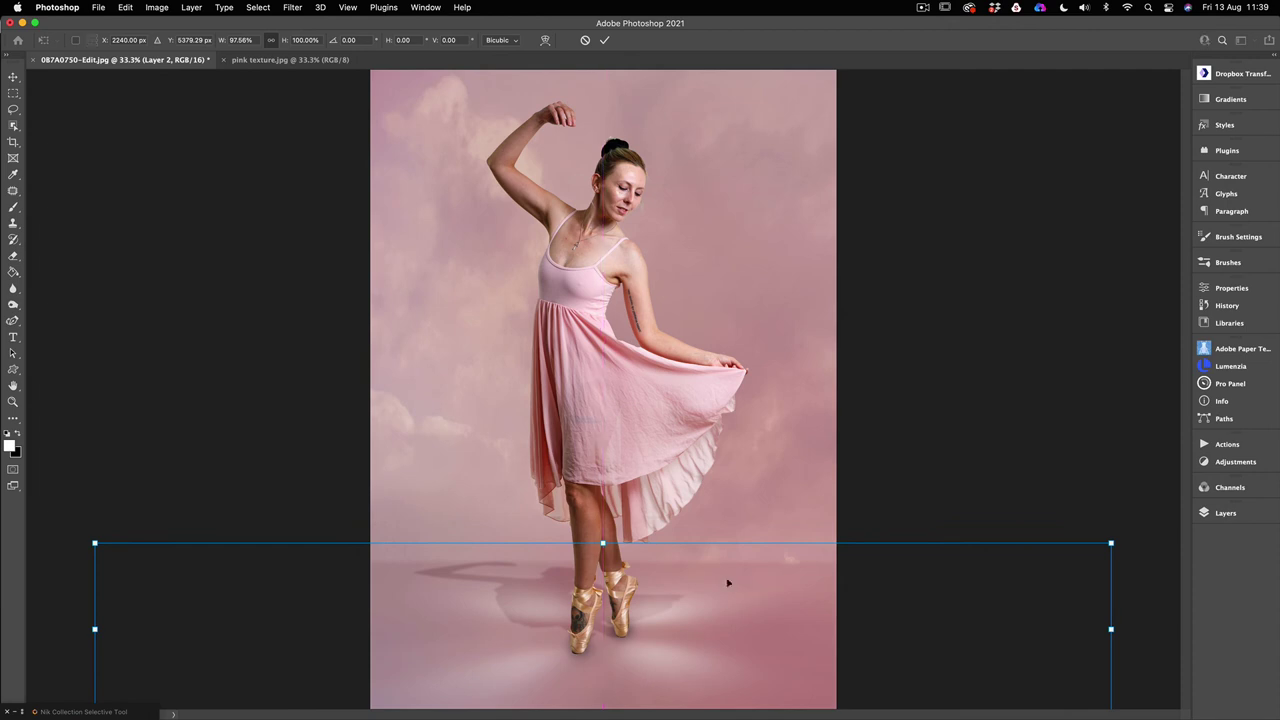
{"action": "left_click", "coordinate": [607, 41]}
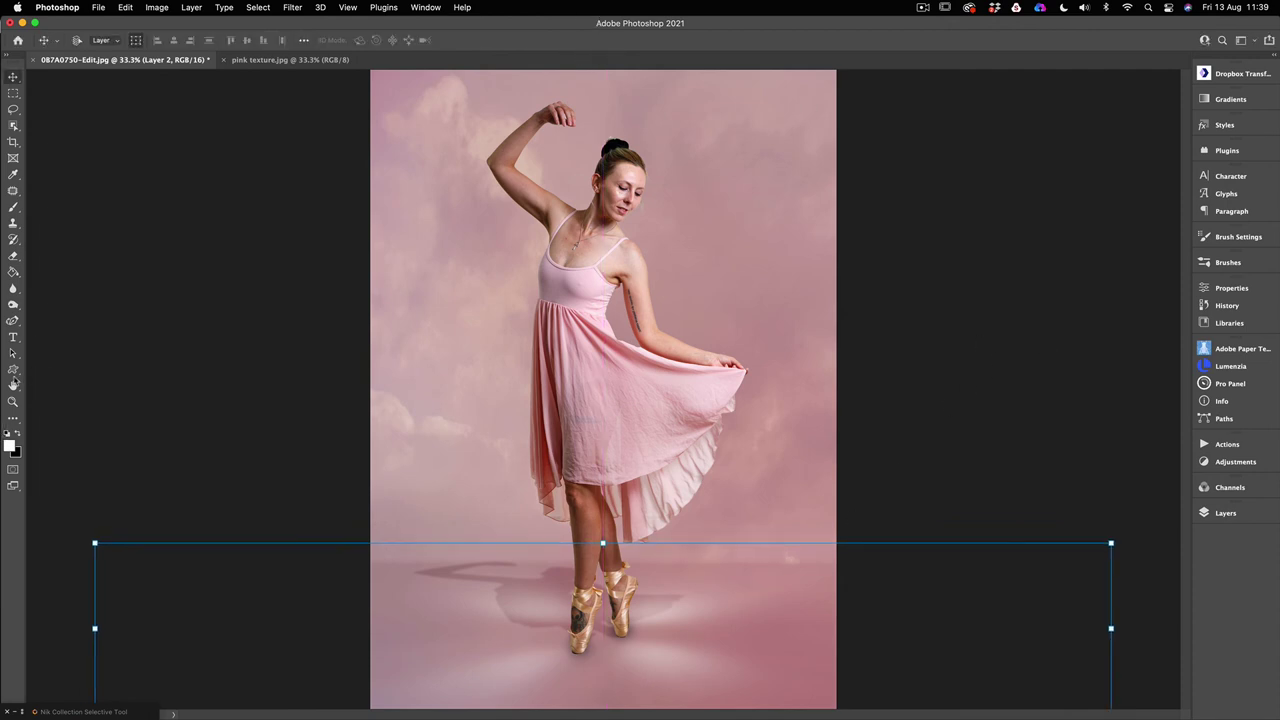
{"action": "left_click", "coordinate": [13, 386]}
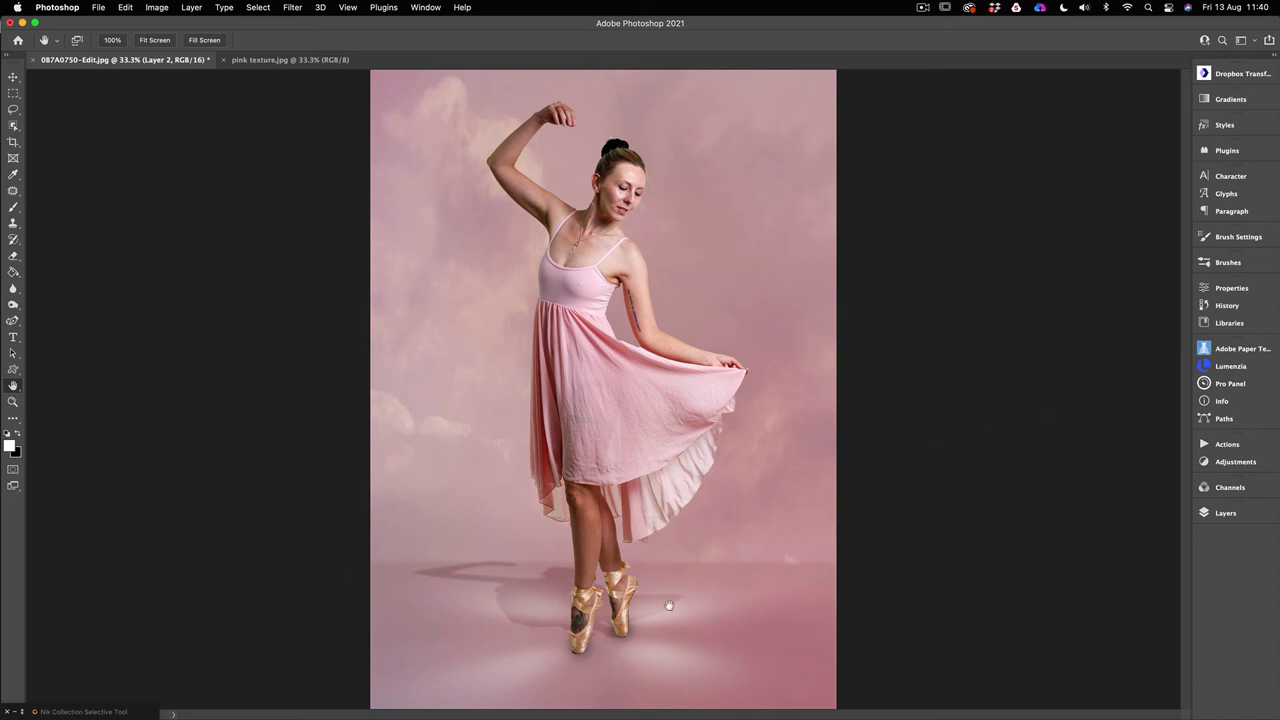
Add a new empty layer directly above the Pink back layer.
{"action": "left_click", "coordinate": [1228, 516]}
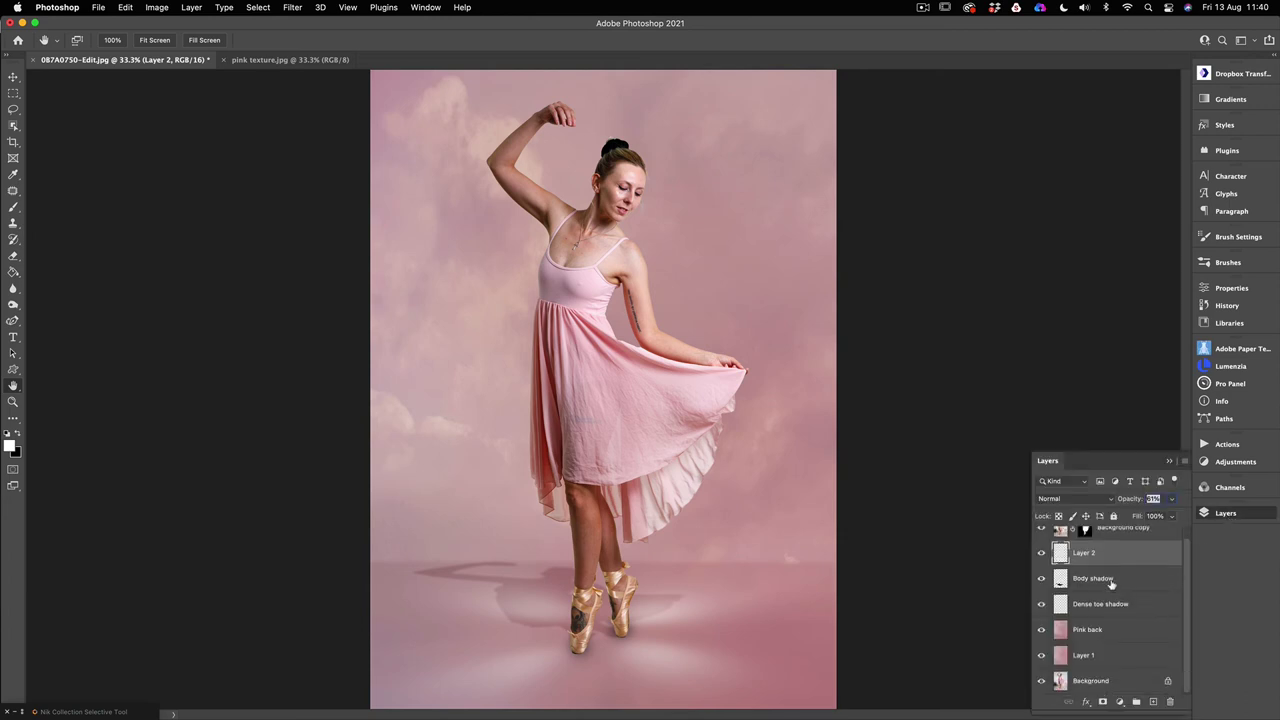
{"action": "left_click", "coordinate": [1088, 629]}
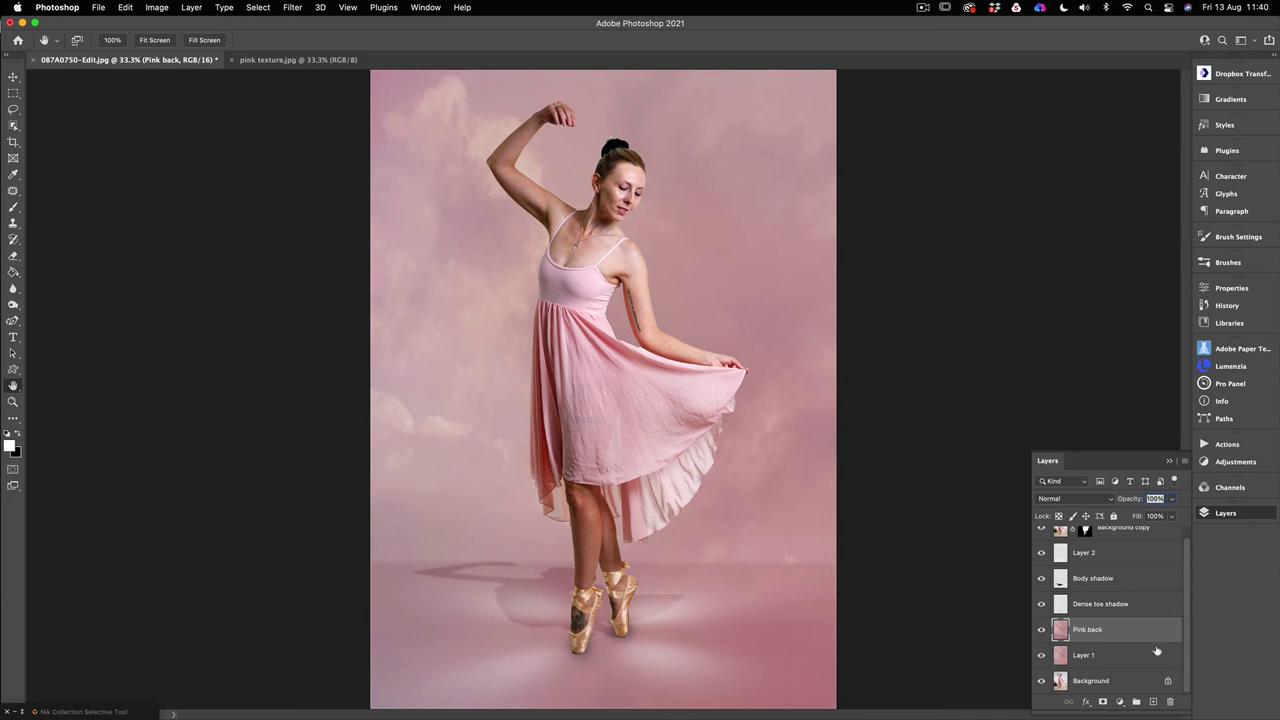
{"action": "left_click", "coordinate": [1153, 702]}
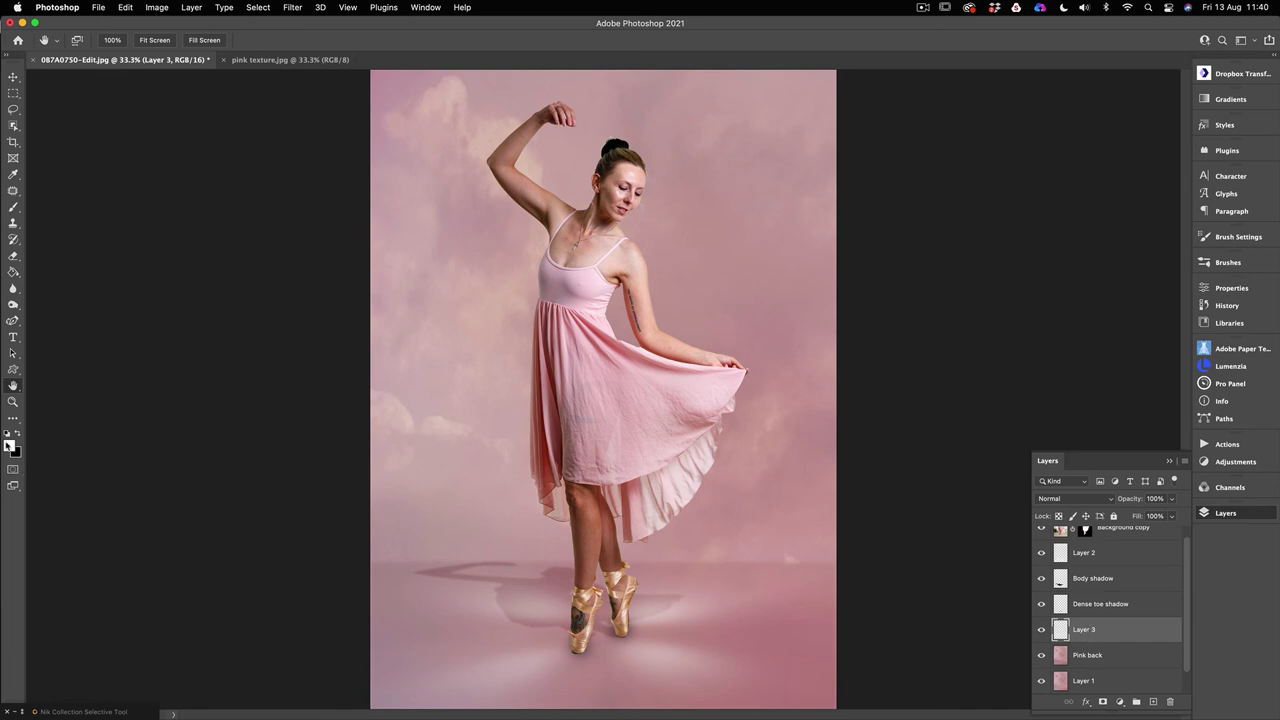
Sample the floor shadow colour beside the dancer's leg and darken it to 483334 as the foreground colour.
{"action": "left_click", "coordinate": [9, 445]}
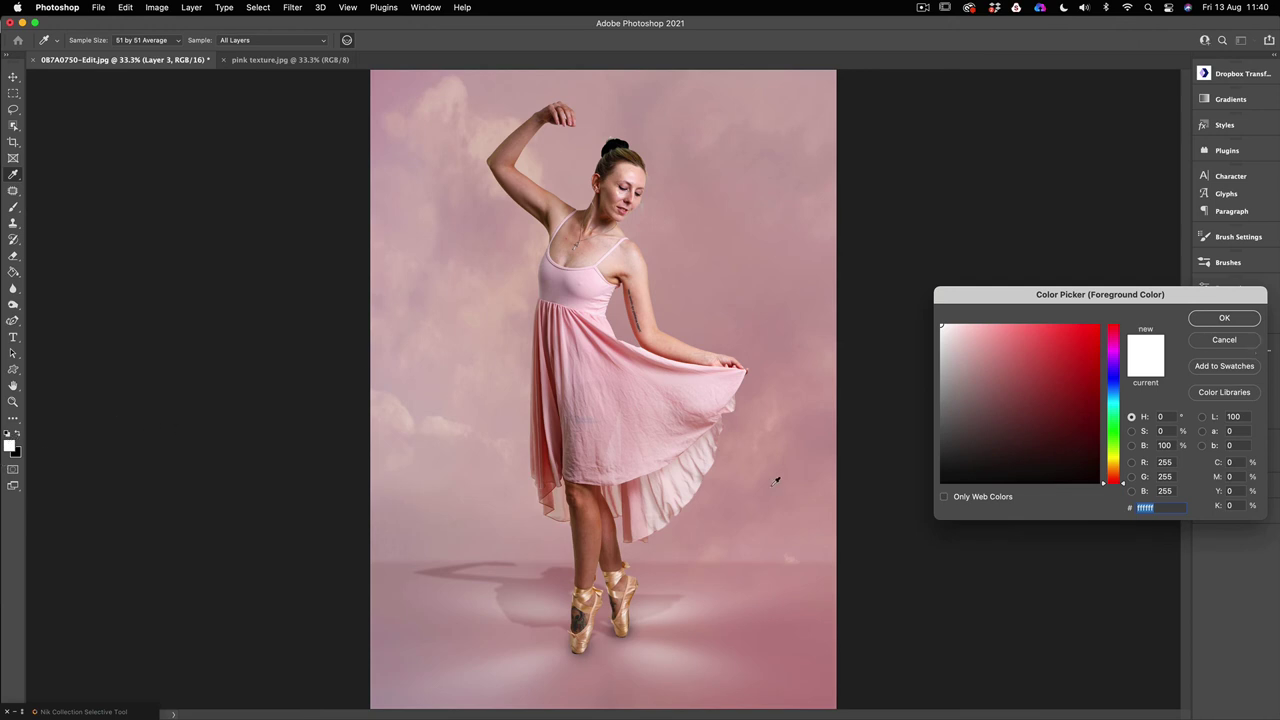
{"action": "left_click", "coordinate": [564, 576]}
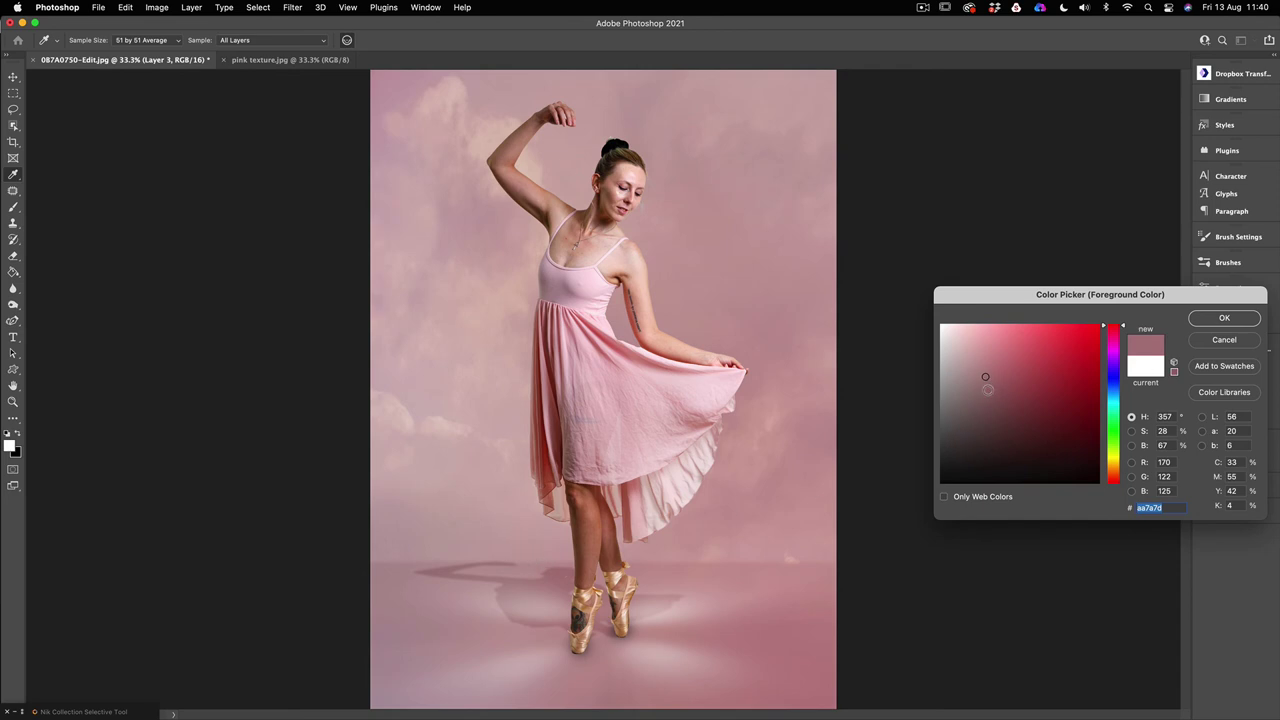
{"action": "left_click", "coordinate": [986, 436]}
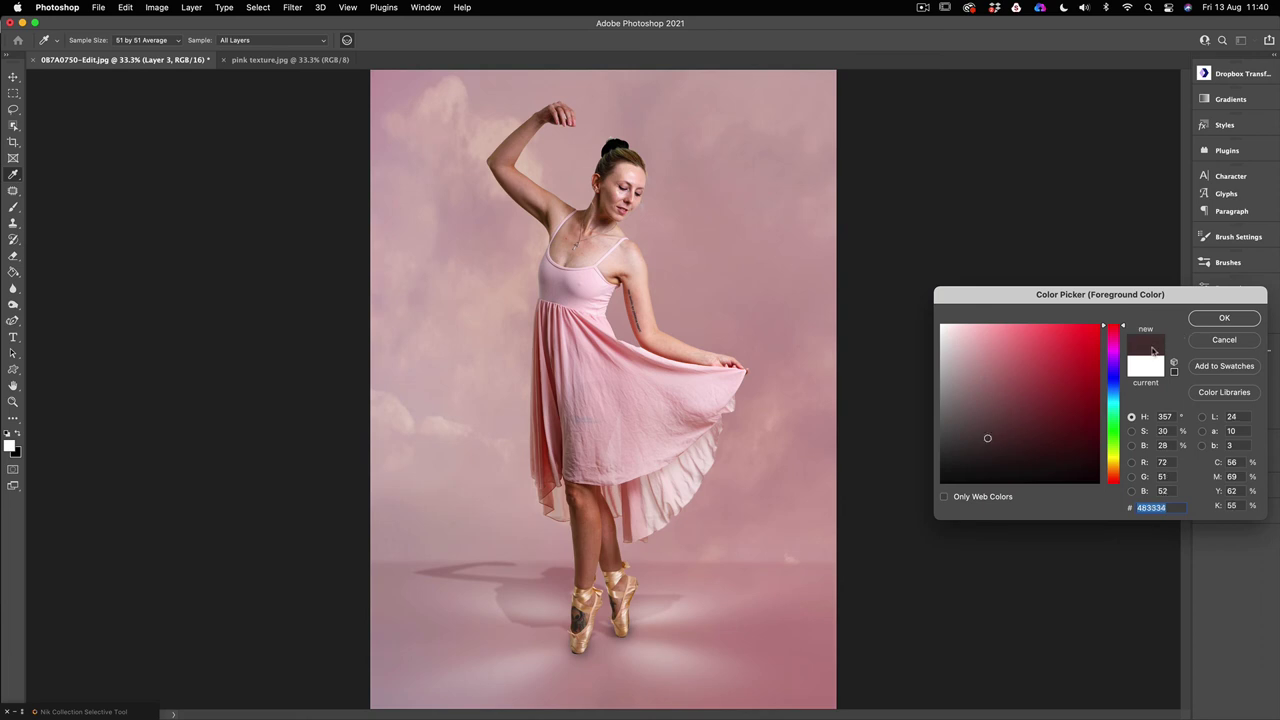
{"action": "left_click", "coordinate": [1236, 323]}
{"action": "key", "text": "h"}
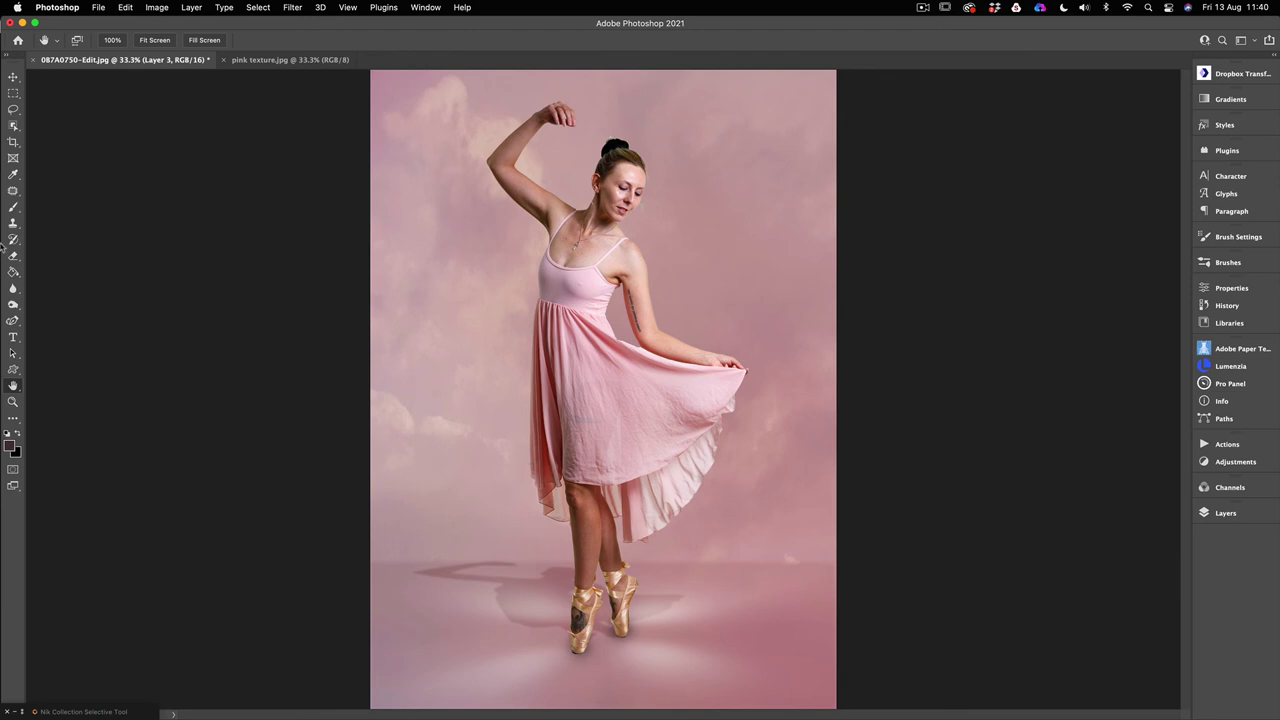
Paint five dark dots in a vertical column down the floor beside the shoes with a hard round 80 px brush.
{"action": "left_click", "coordinate": [13, 207]}
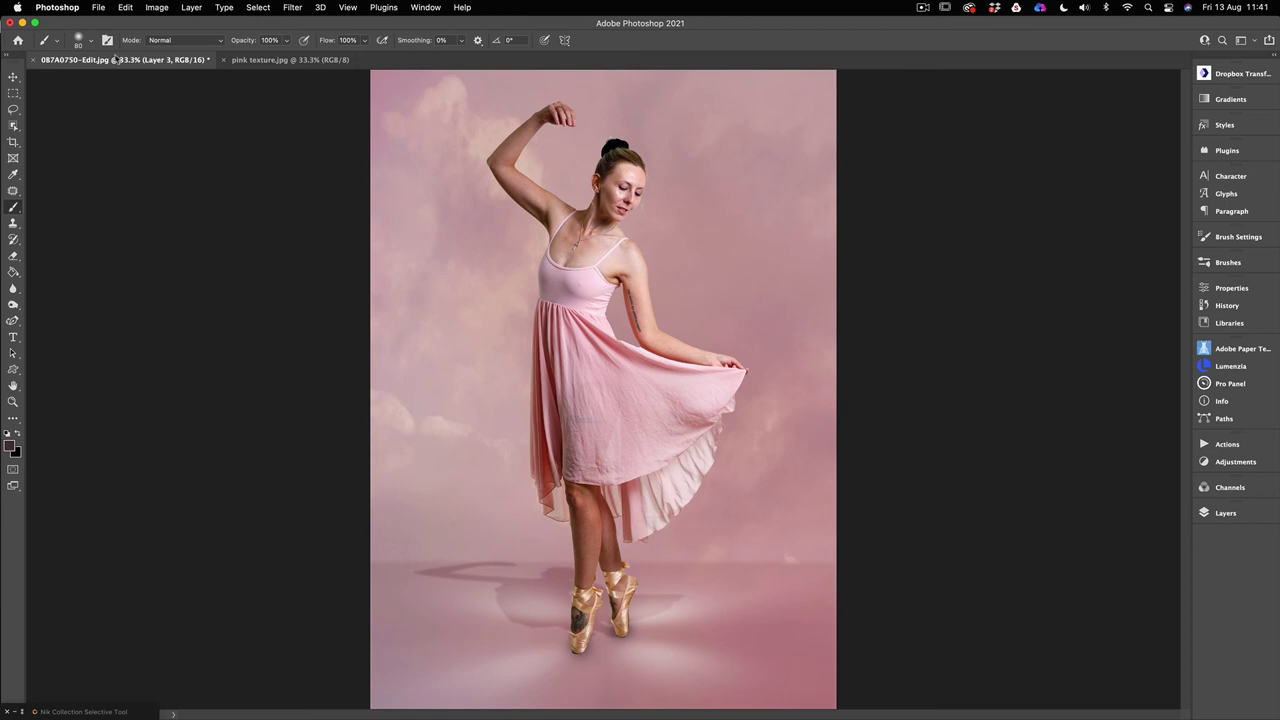
{"action": "left_click", "coordinate": [90, 41]}
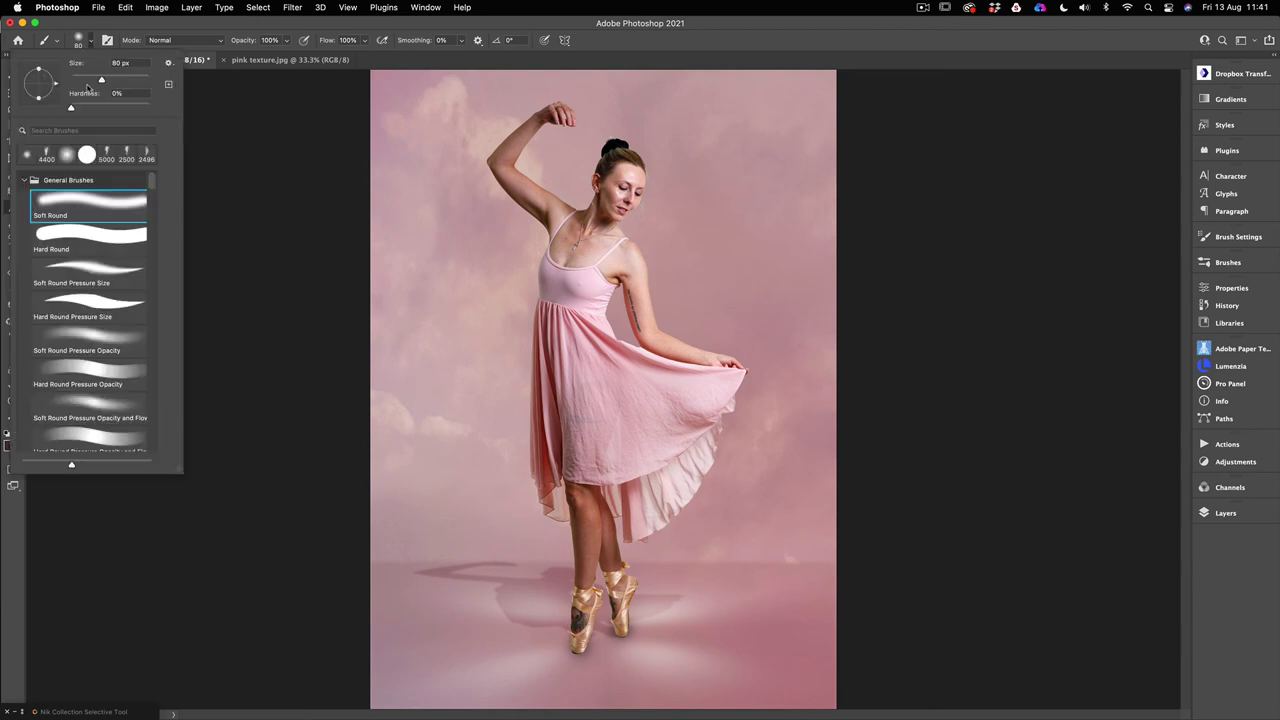
{"action": "left_click", "coordinate": [90, 155]}
{"action": "left_click", "coordinate": [274, 203]}
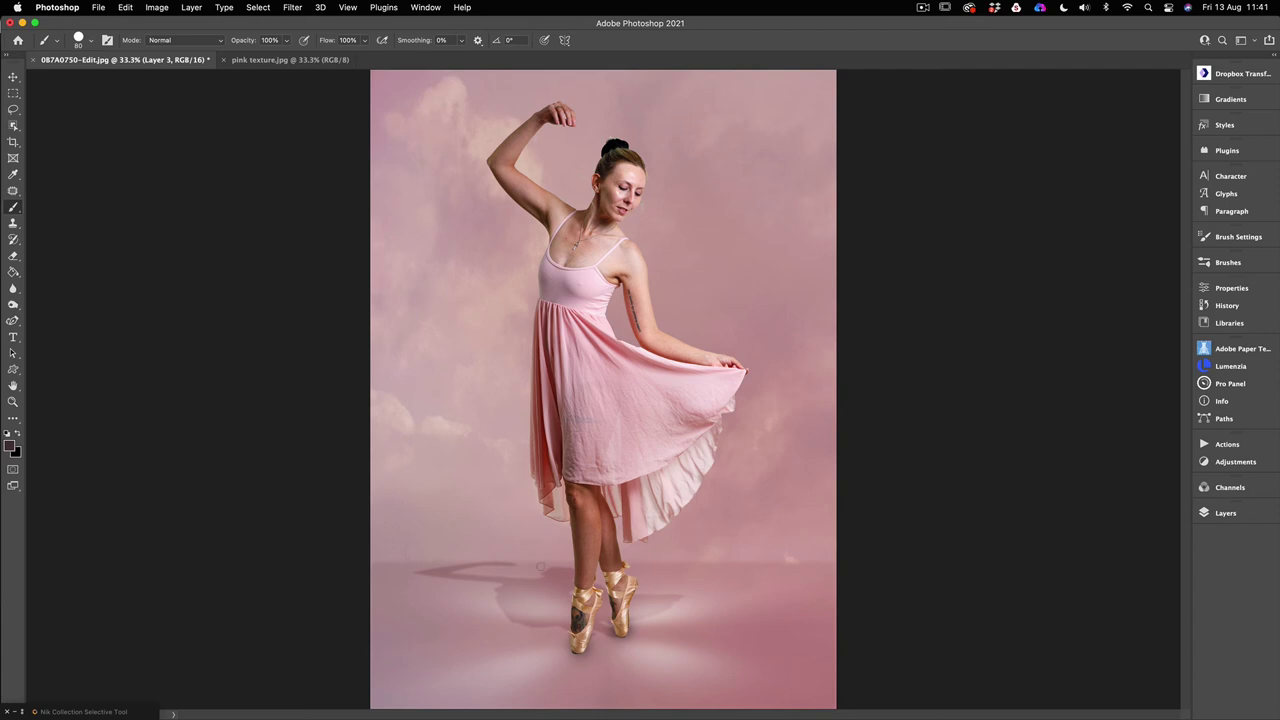
{"action": "left_click", "coordinate": [540, 567]}
{"action": "left_click", "coordinate": [540, 594]}
{"action": "left_click", "coordinate": [541, 625]}
{"action": "left_click", "coordinate": [544, 665]}
{"action": "left_click", "coordinate": [543, 703]}
Rename the layer holding the dots to "Floorboad effect".
{"action": "left_click", "coordinate": [13, 93]}
{"action": "left_click", "coordinate": [1204, 513]}
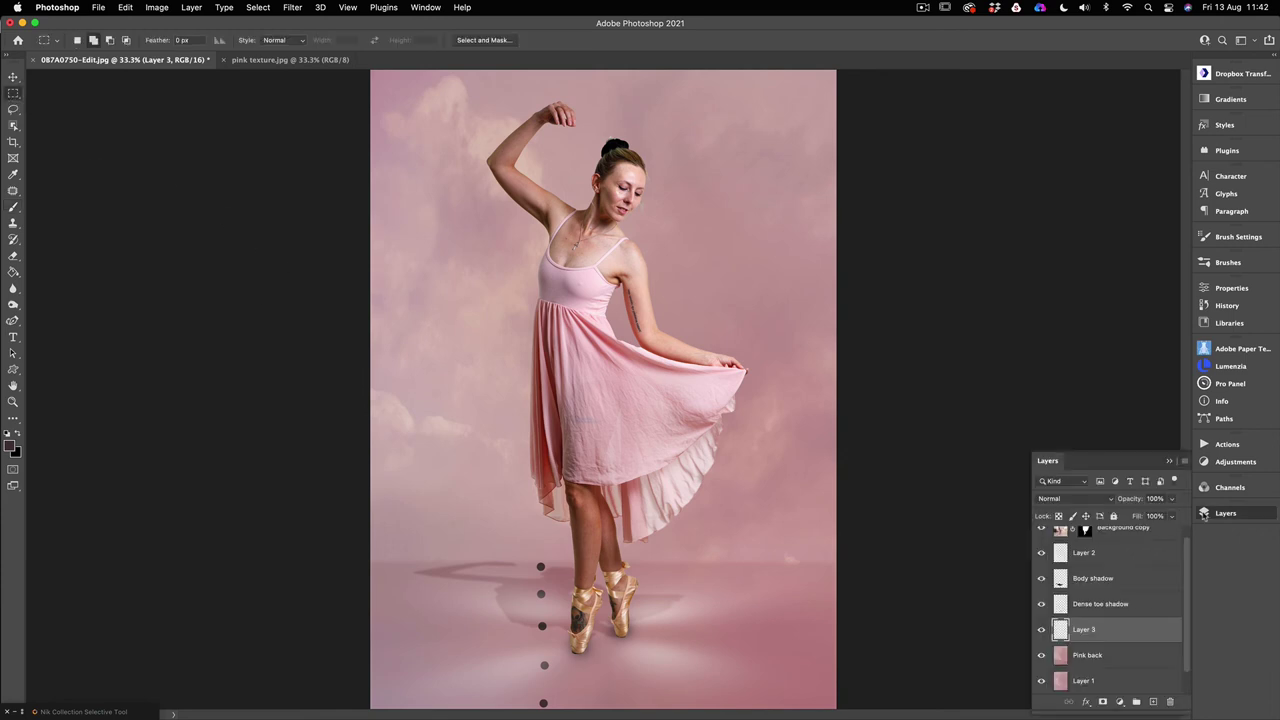
{"action": "double_click", "coordinate": [1100, 632]}
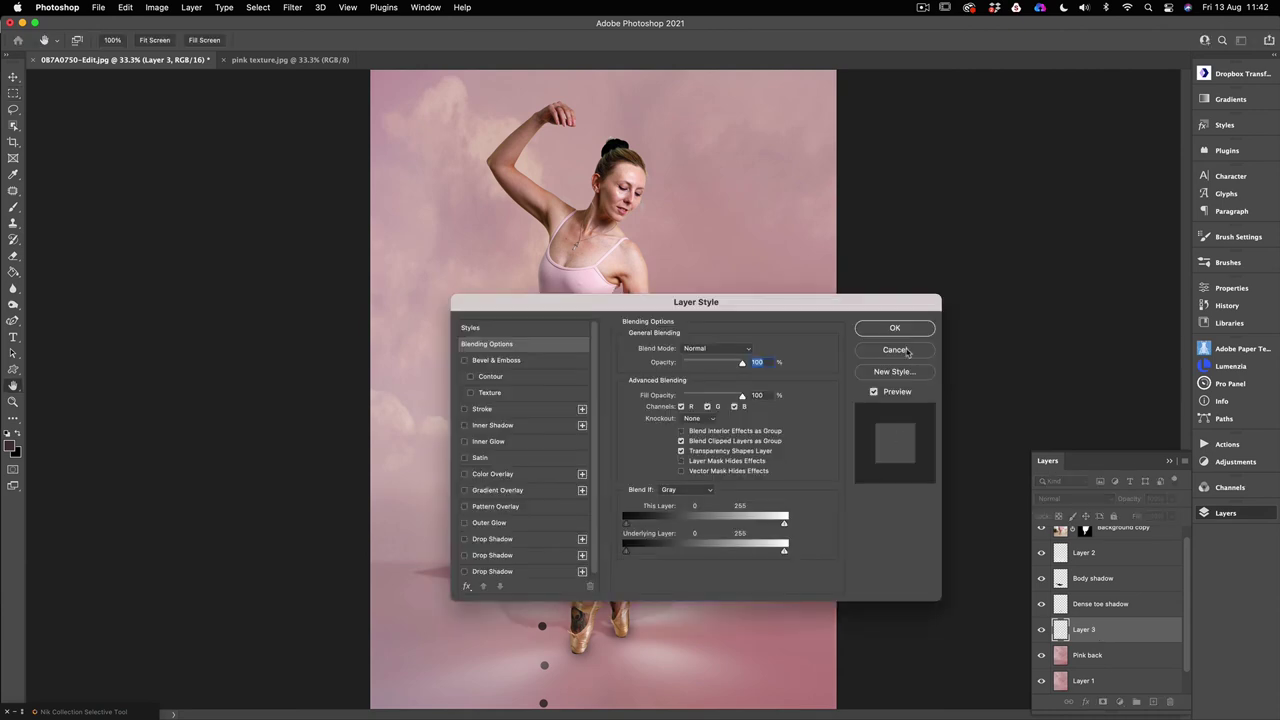
{"action": "key", "text": "Escape"}
{"action": "double_click", "coordinate": [1088, 630]}
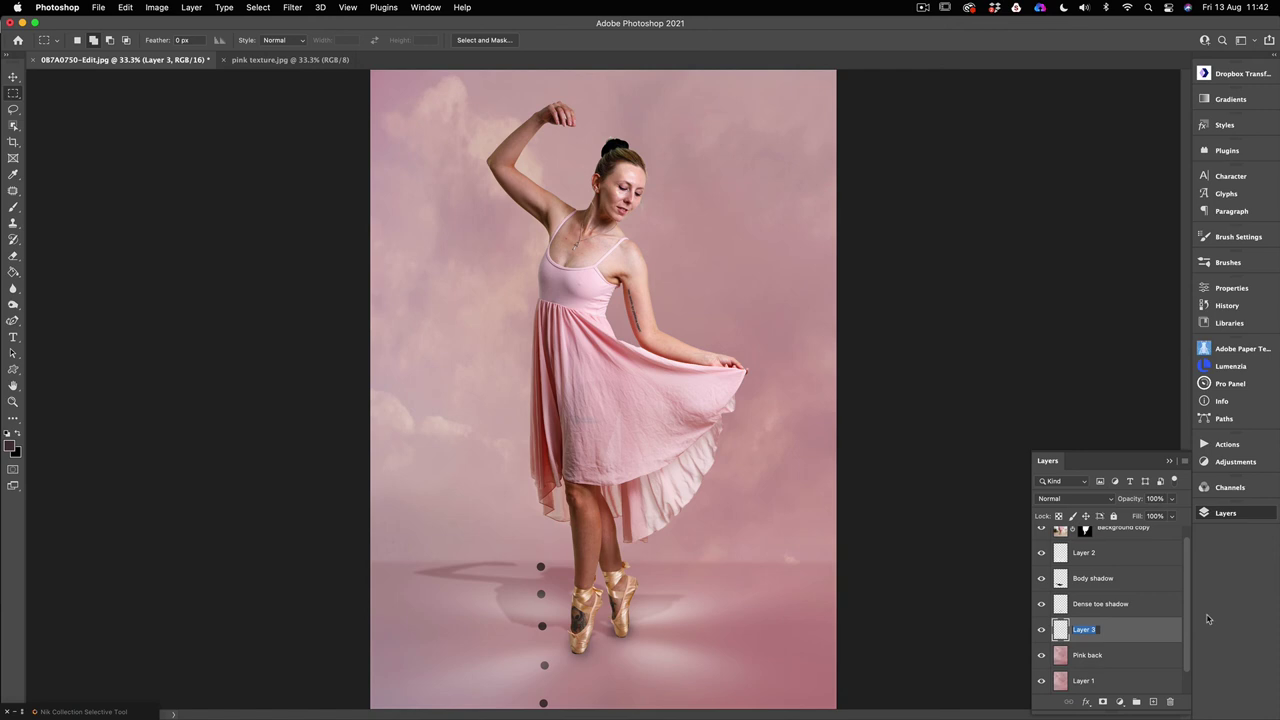
{"action": "type", "text": "Floorboad effect"}
{"action": "left_click", "coordinate": [1157, 636]}
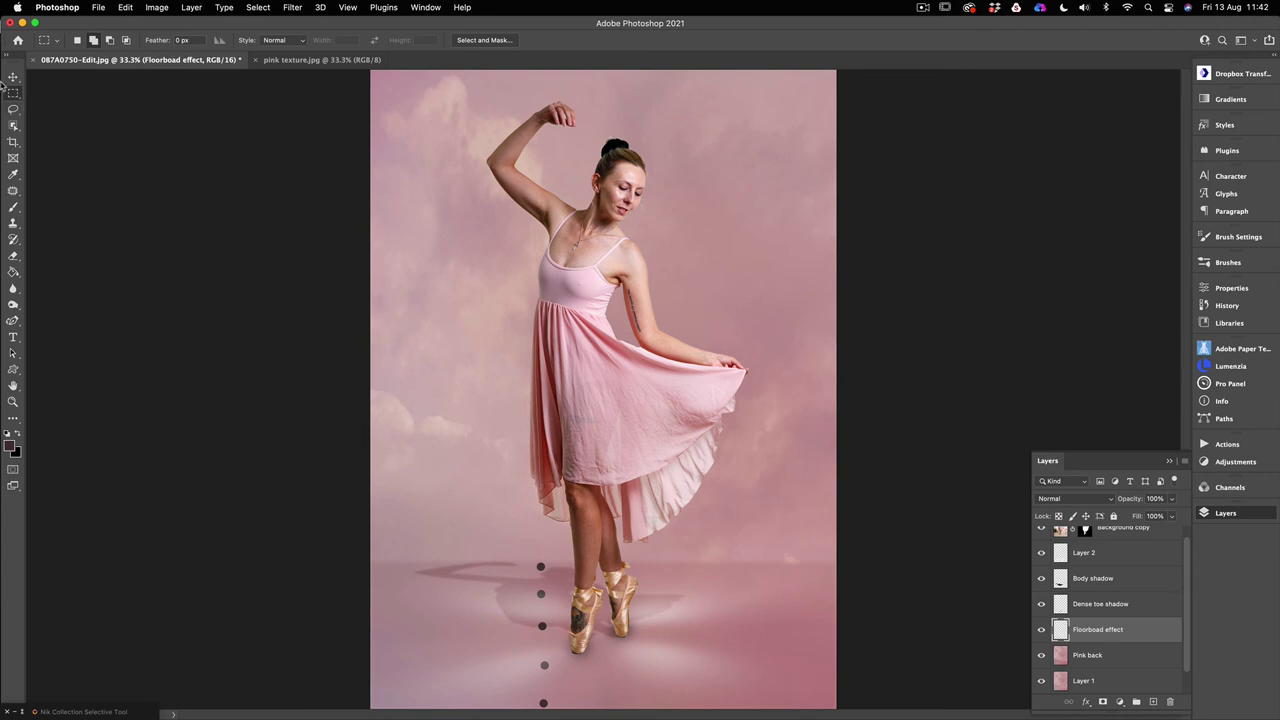
Squash the column of dots to about 28% height, keeping its upper end at the horizon line.
{"action": "left_click", "coordinate": [12, 78]}
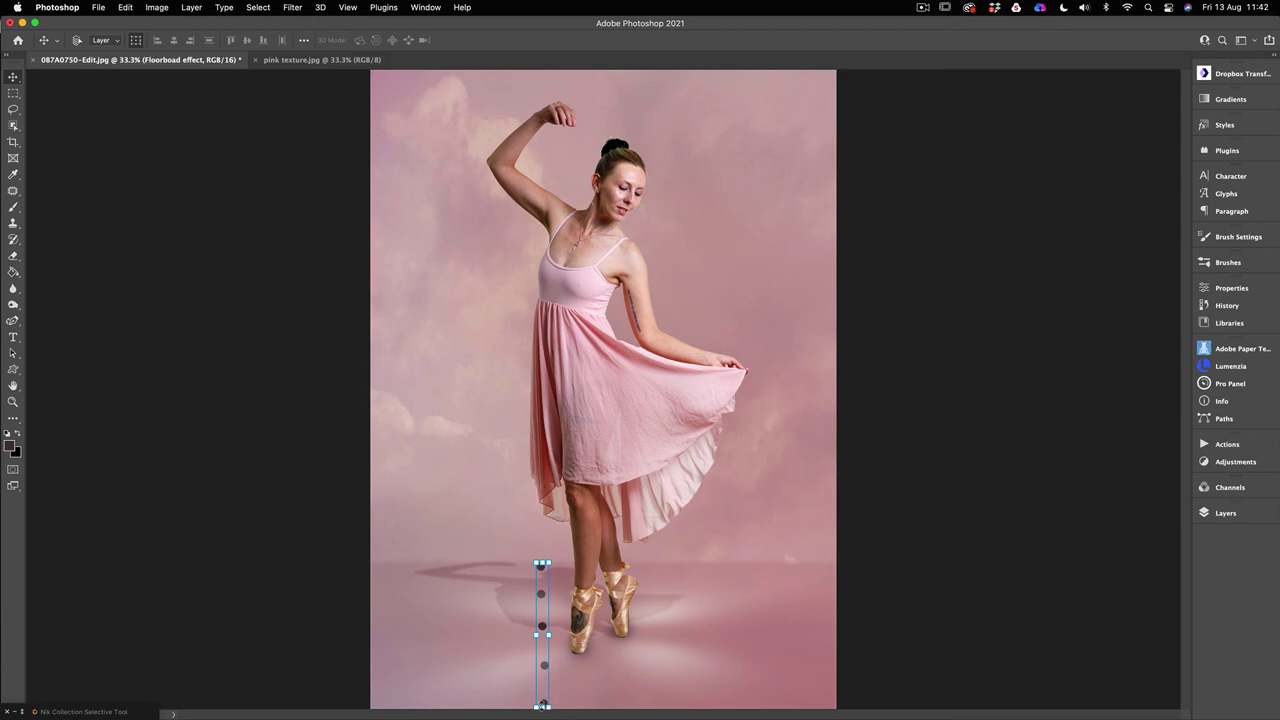
{"action": "left_click_drag", "start_coordinate": [542, 706], "coordinate": [541, 622]}
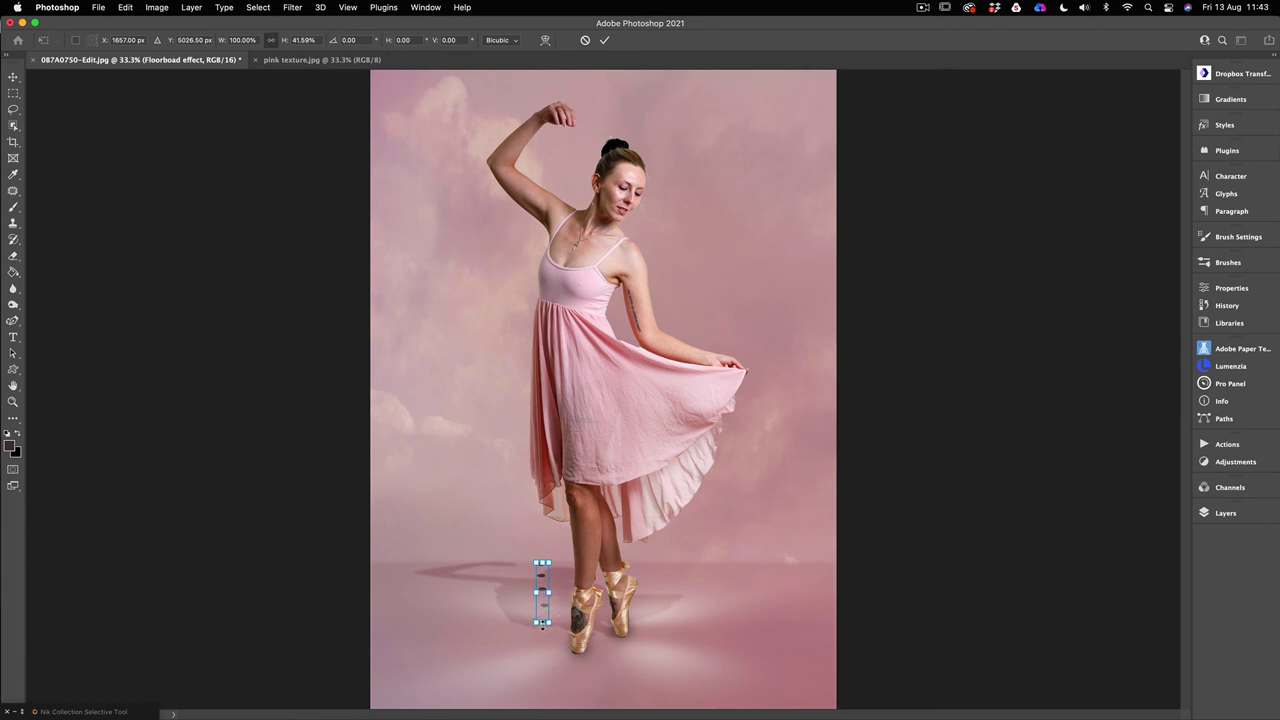
{"action": "left_click_drag", "start_coordinate": [541, 622], "coordinate": [541, 602]}
Stretch the flattened dots horizontally to about 8478% width so they form lines across the whole floor, and apply the transform.
{"action": "left_click_drag", "start_coordinate": [549, 582], "coordinate": [843, 612]}
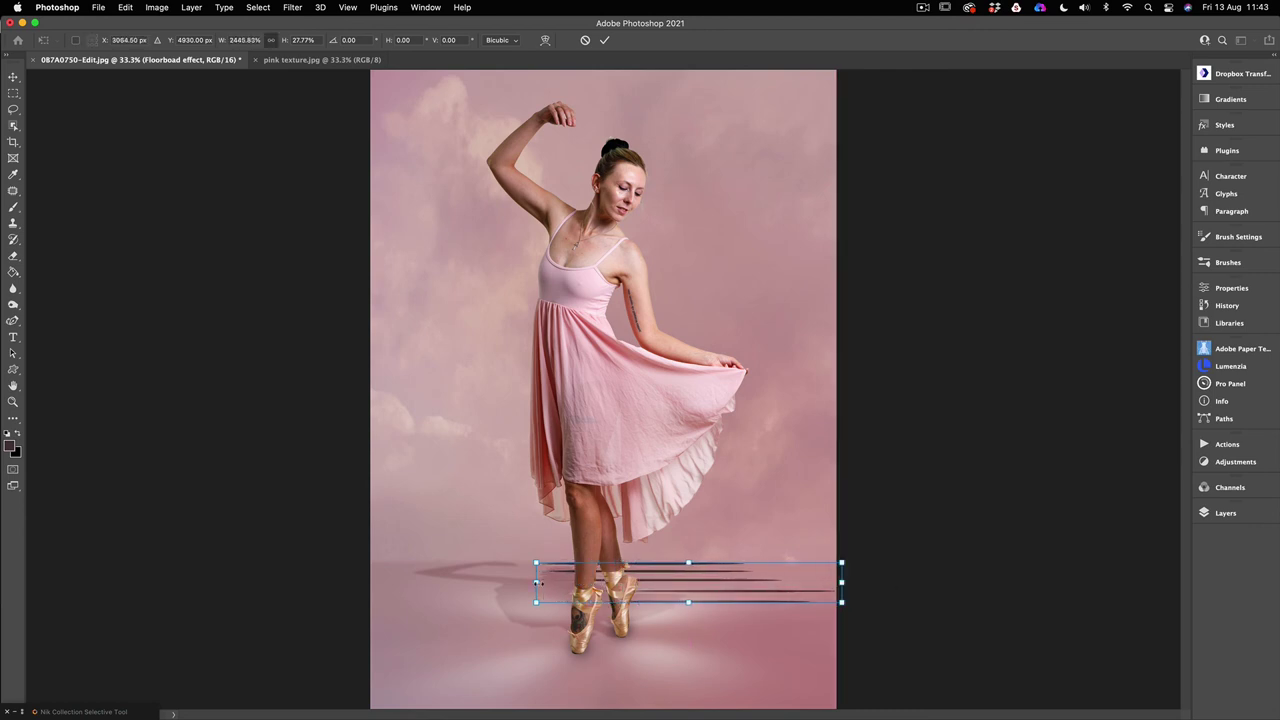
{"action": "left_click_drag", "start_coordinate": [536, 582], "coordinate": [234, 574]}
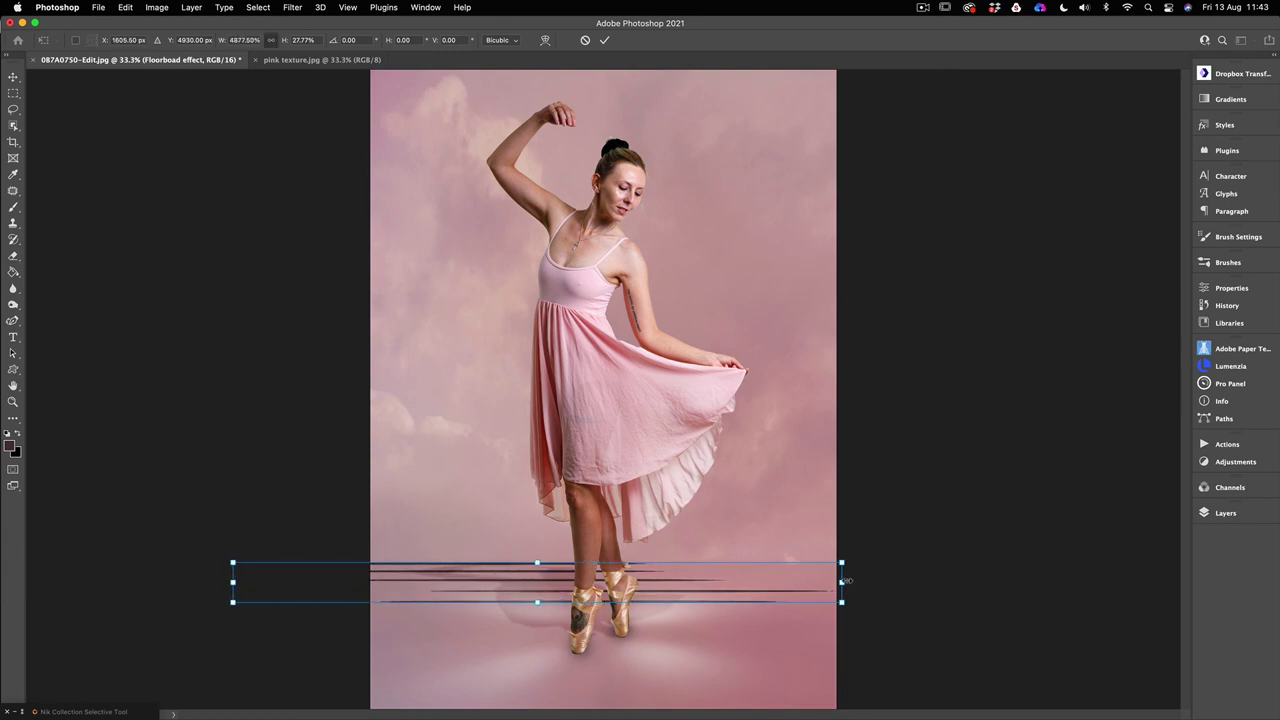
{"action": "left_click_drag", "start_coordinate": [842, 582], "coordinate": [1021, 592]}
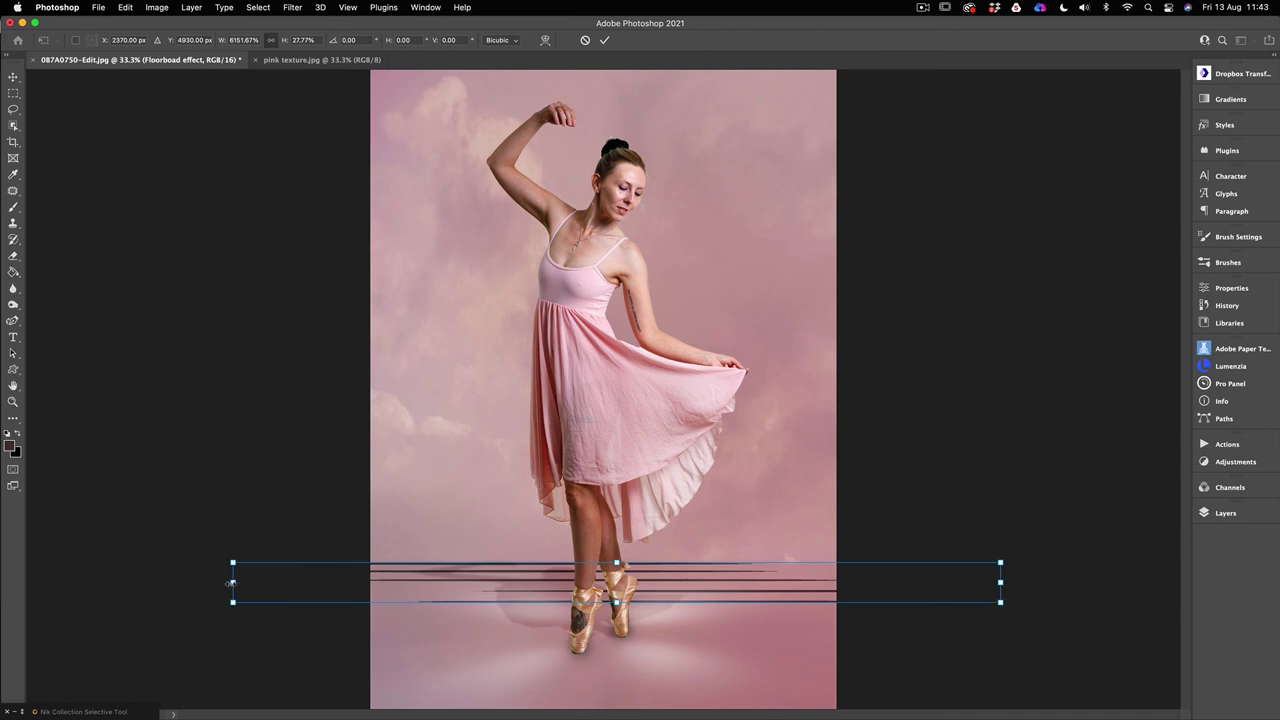
{"action": "left_click_drag", "start_coordinate": [230, 573], "coordinate": [139, 582]}
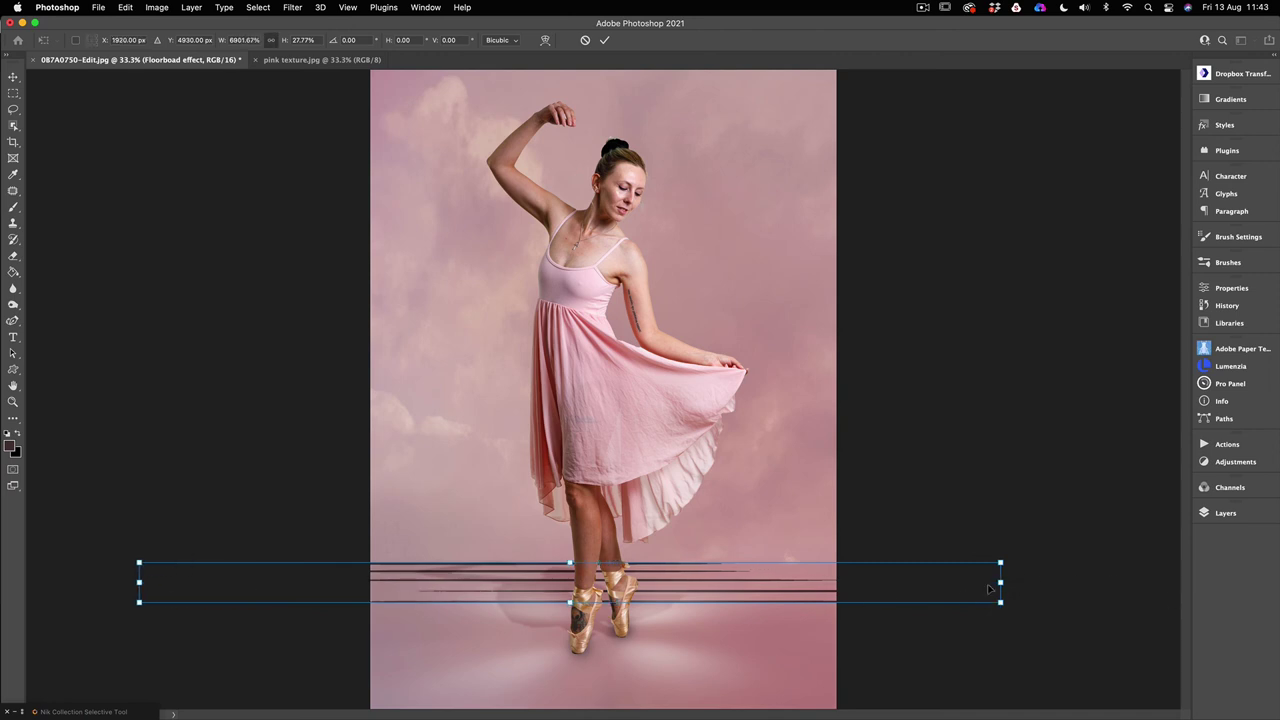
{"action": "left_click_drag", "start_coordinate": [1000, 586], "coordinate": [1134, 586]}
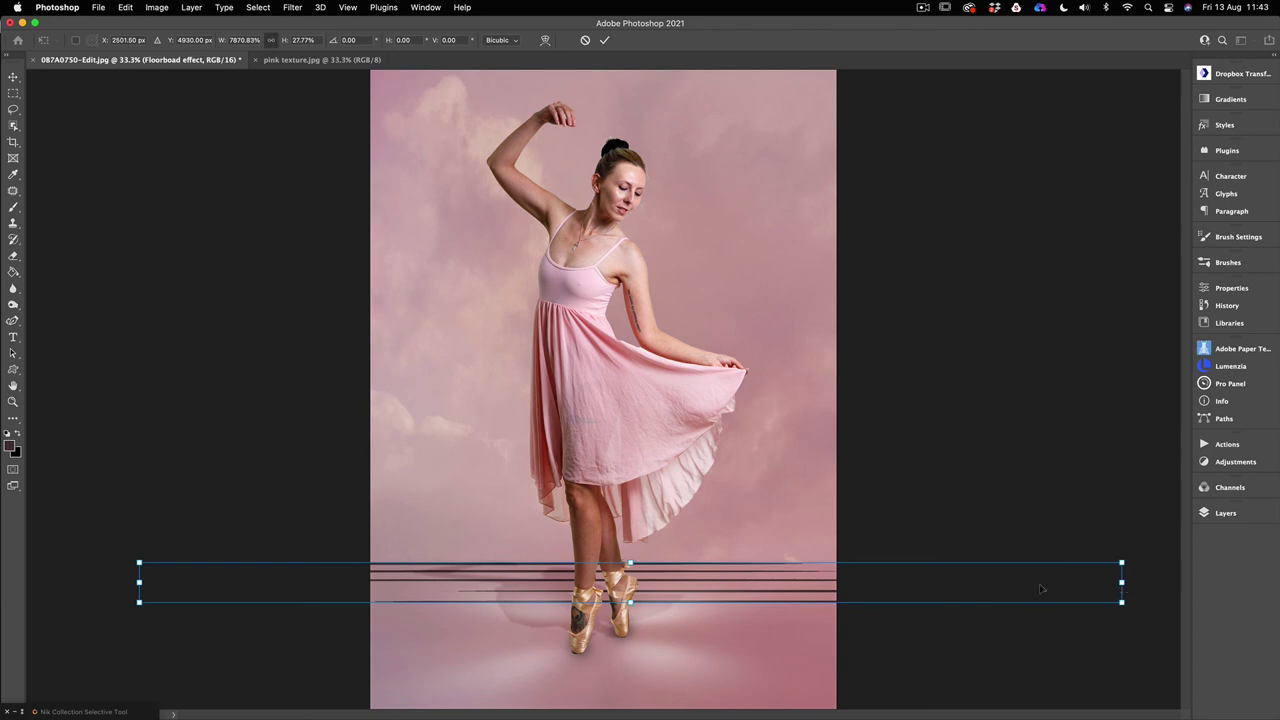
{"action": "left_click_drag", "start_coordinate": [139, 581], "coordinate": [63, 581]}
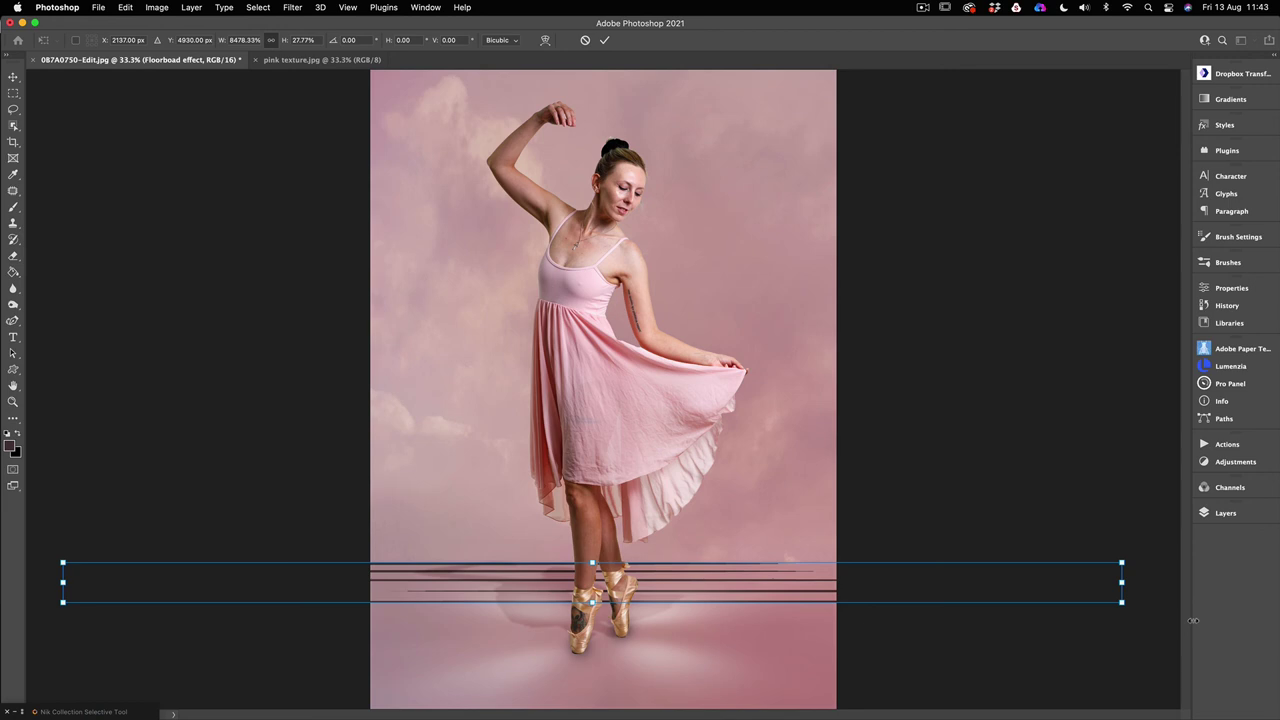
{"action": "key", "text": "Return"}
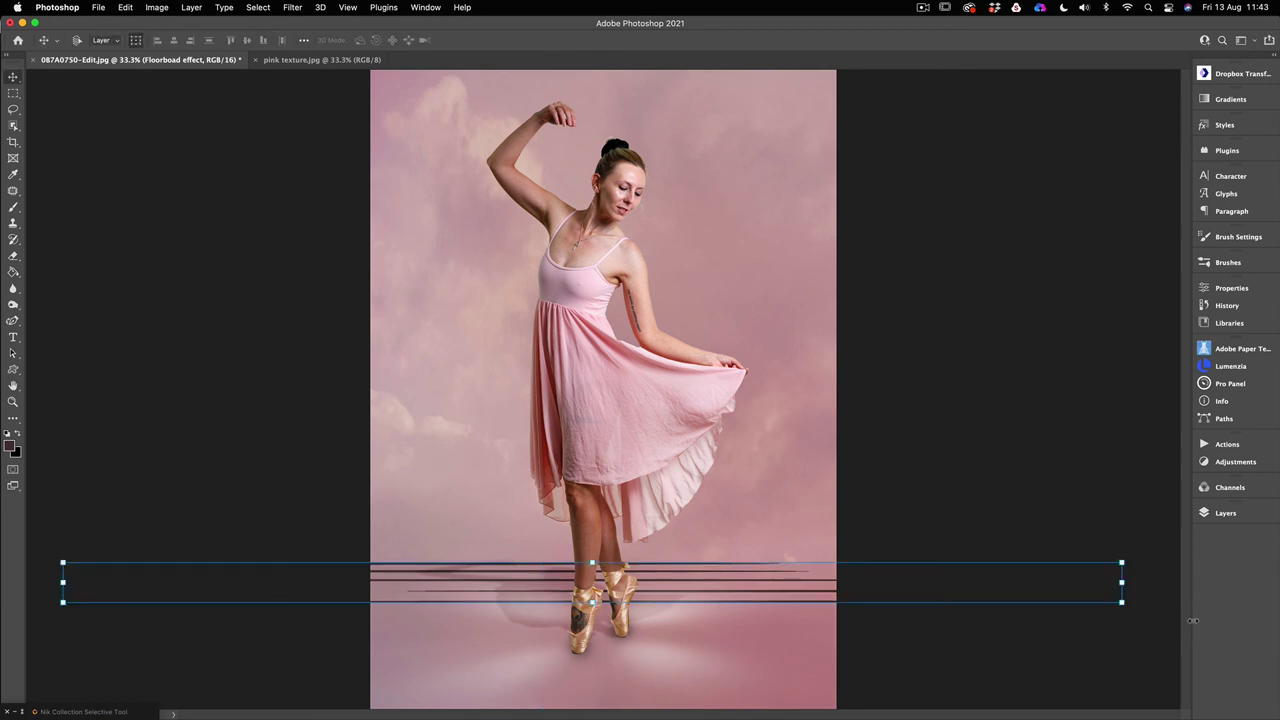
Lower the opacity of the Floorboad effect layer to 24%.
{"action": "left_click", "coordinate": [1225, 513]}
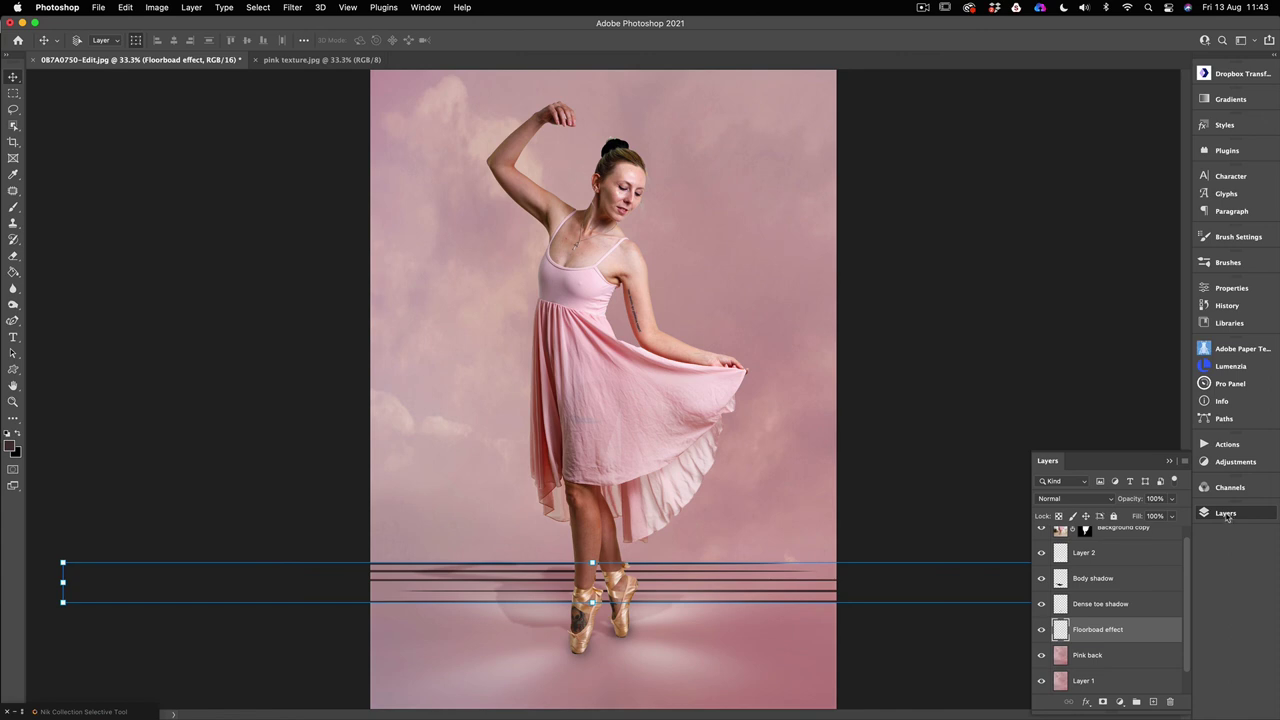
{"action": "left_click", "coordinate": [1175, 503]}
{"action": "left_click_drag", "start_coordinate": [1176, 516], "coordinate": [1129, 515]}
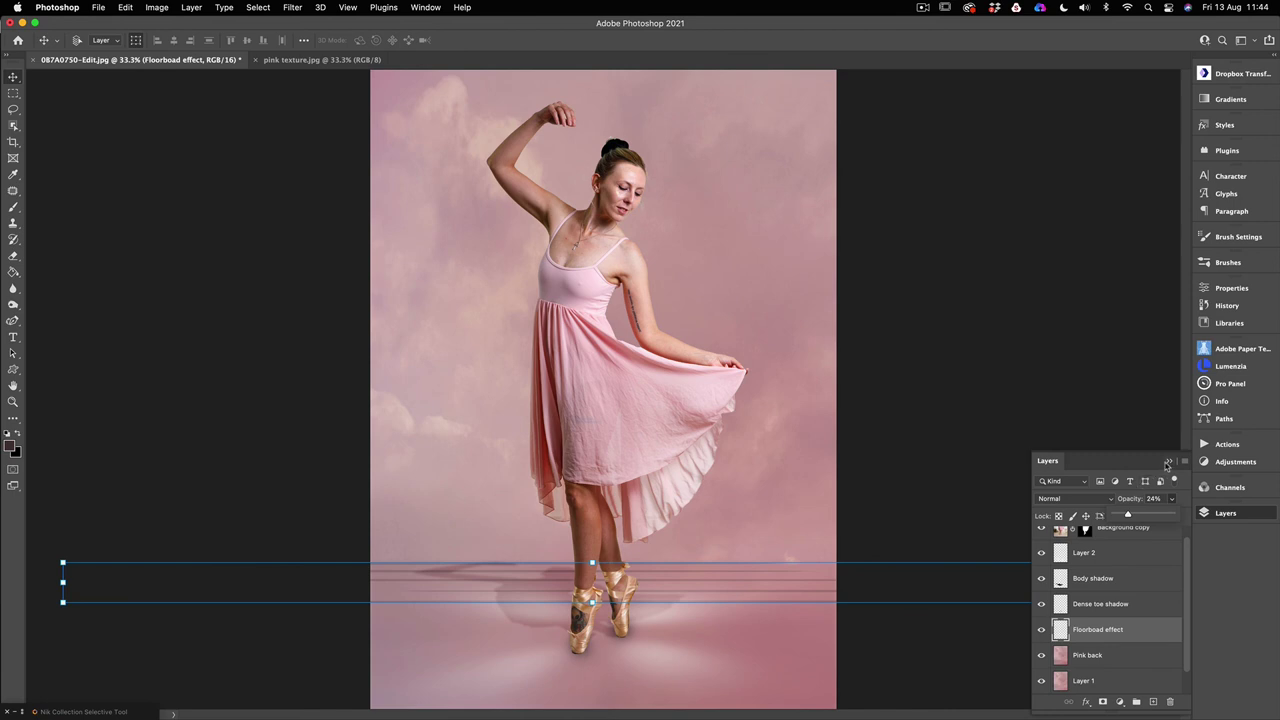
{"action": "left_click", "coordinate": [1167, 464]}
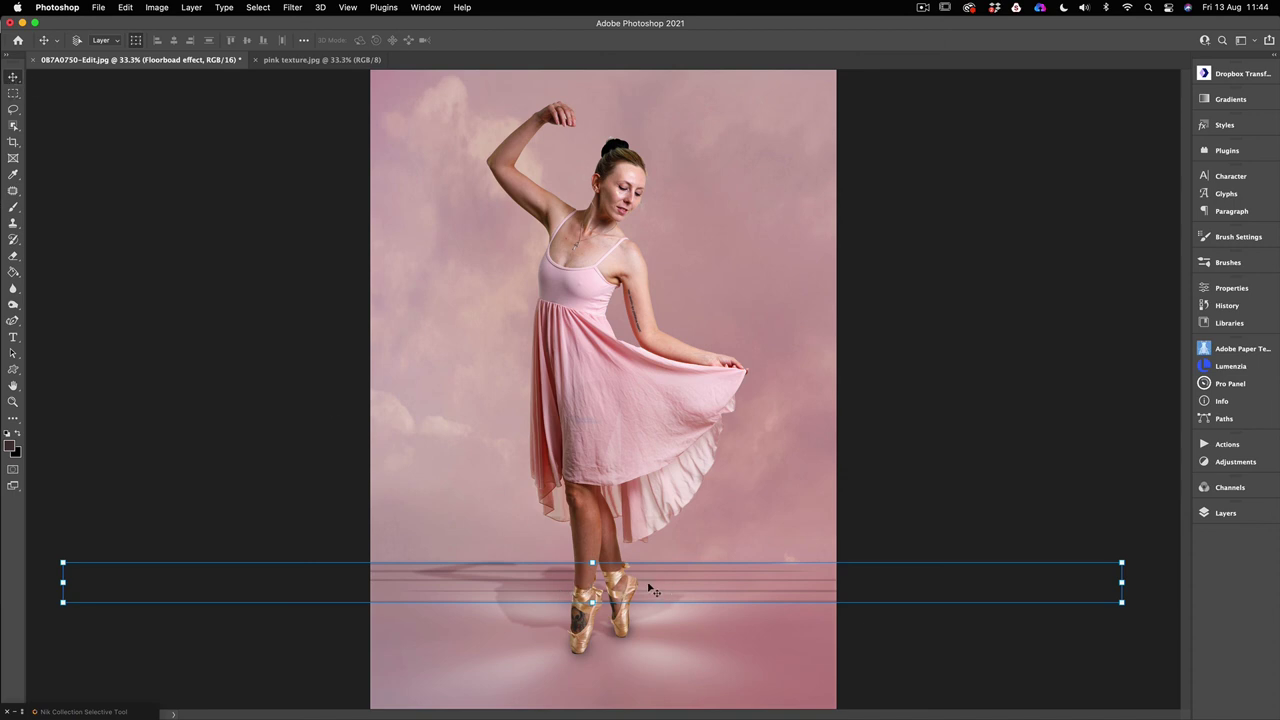
Duplicate the floorboard lines and place the copy directly below the original set, across the dancer's shoes.
{"action": "left_click_drag", "start_coordinate": [652, 592], "coordinate": [636, 589]}
{"action": "left_click_drag", "start_coordinate": [625, 580], "coordinate": [620, 632]}
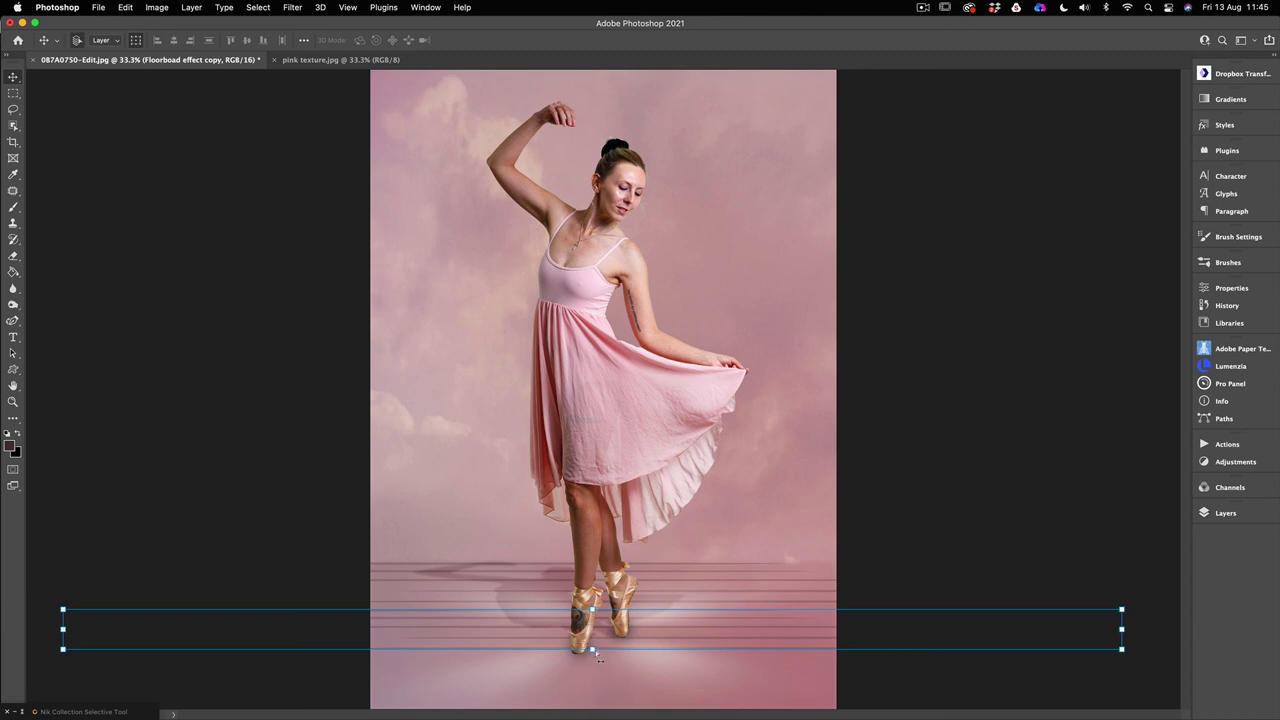
Stretch the copied floorboard lines downward to about 220% height, then merge them into the Floorboad effect layer.
{"action": "left_click_drag", "start_coordinate": [592, 650], "coordinate": [586, 699]}
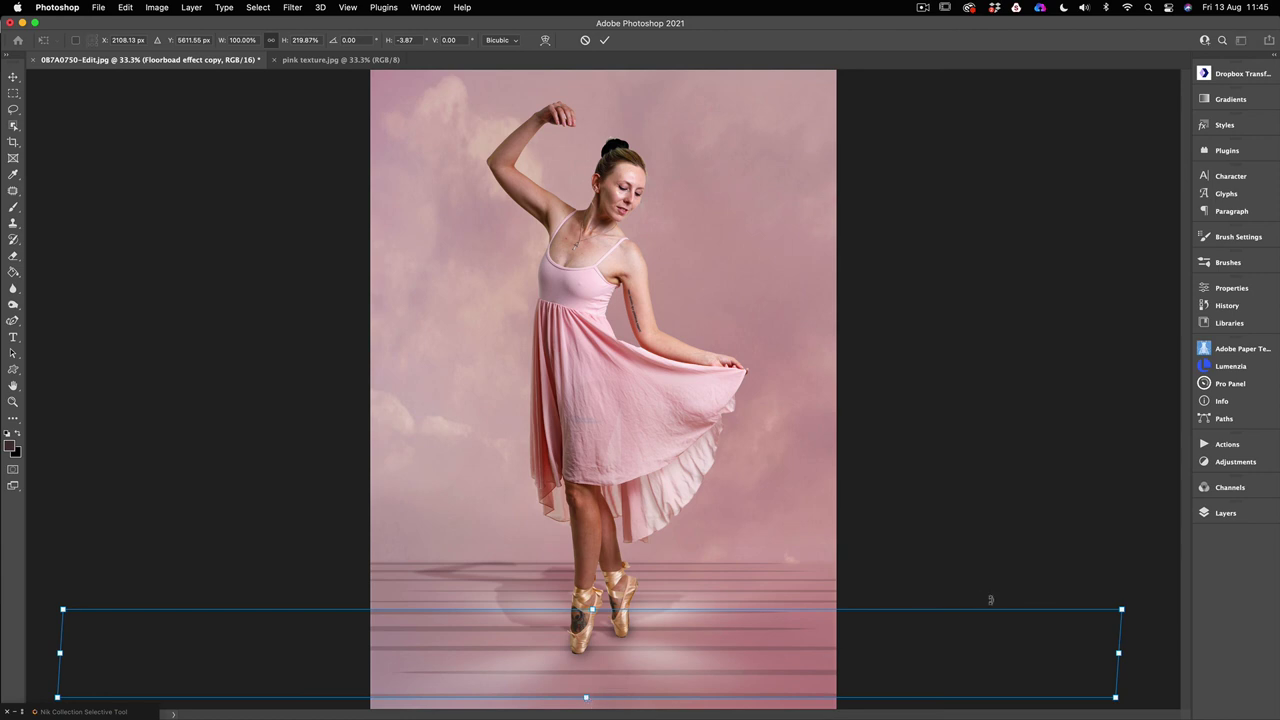
{"action": "left_click", "coordinate": [604, 40]}
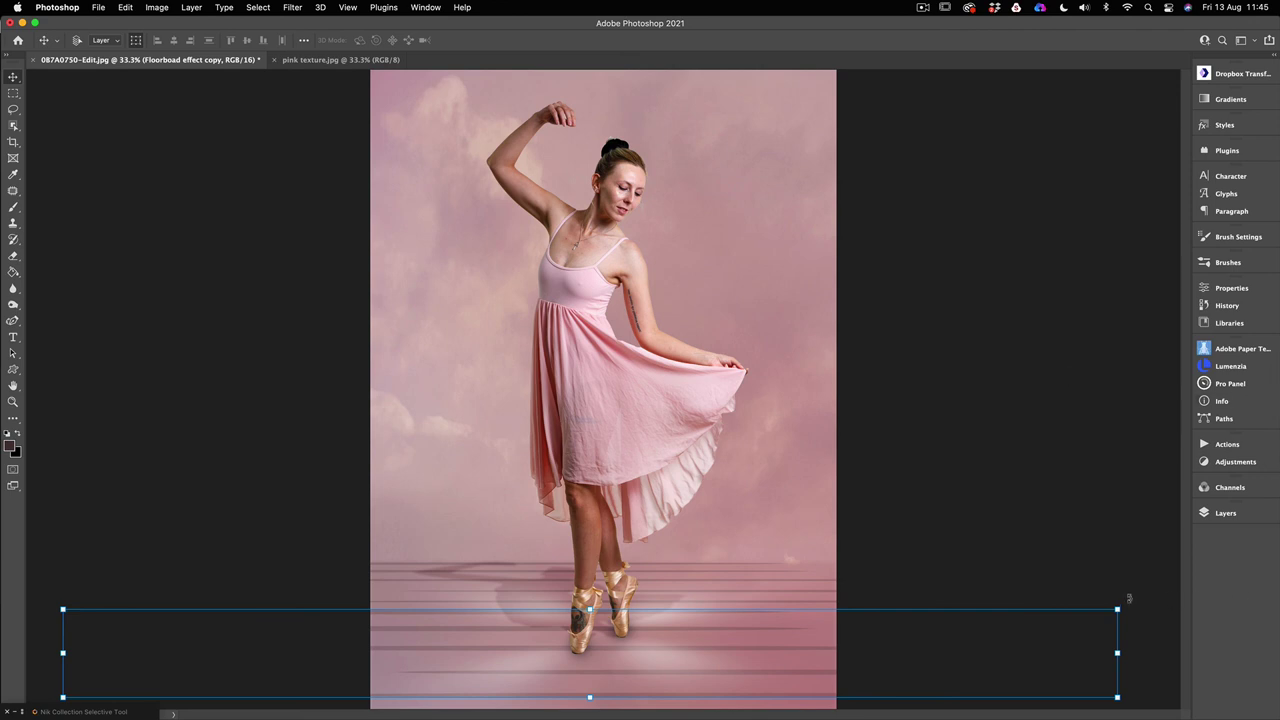
{"action": "left_click", "coordinate": [1222, 514]}
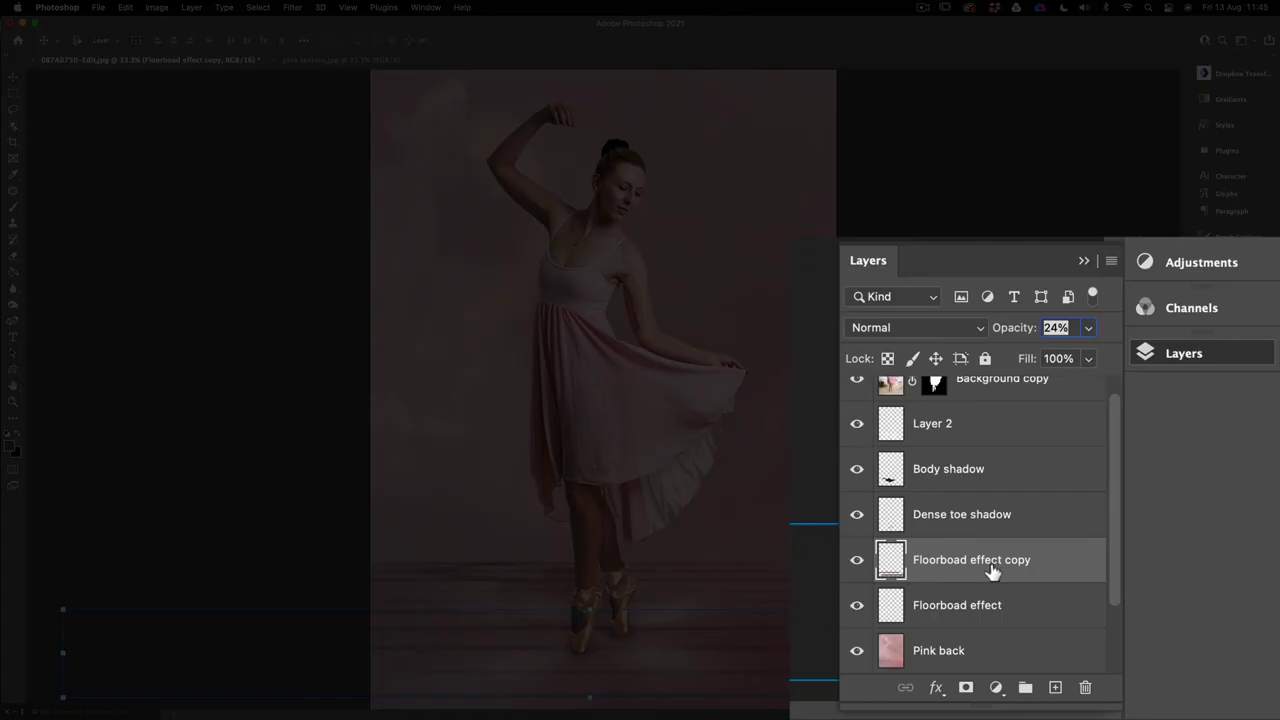
{"action": "right_click", "coordinate": [1116, 631]}
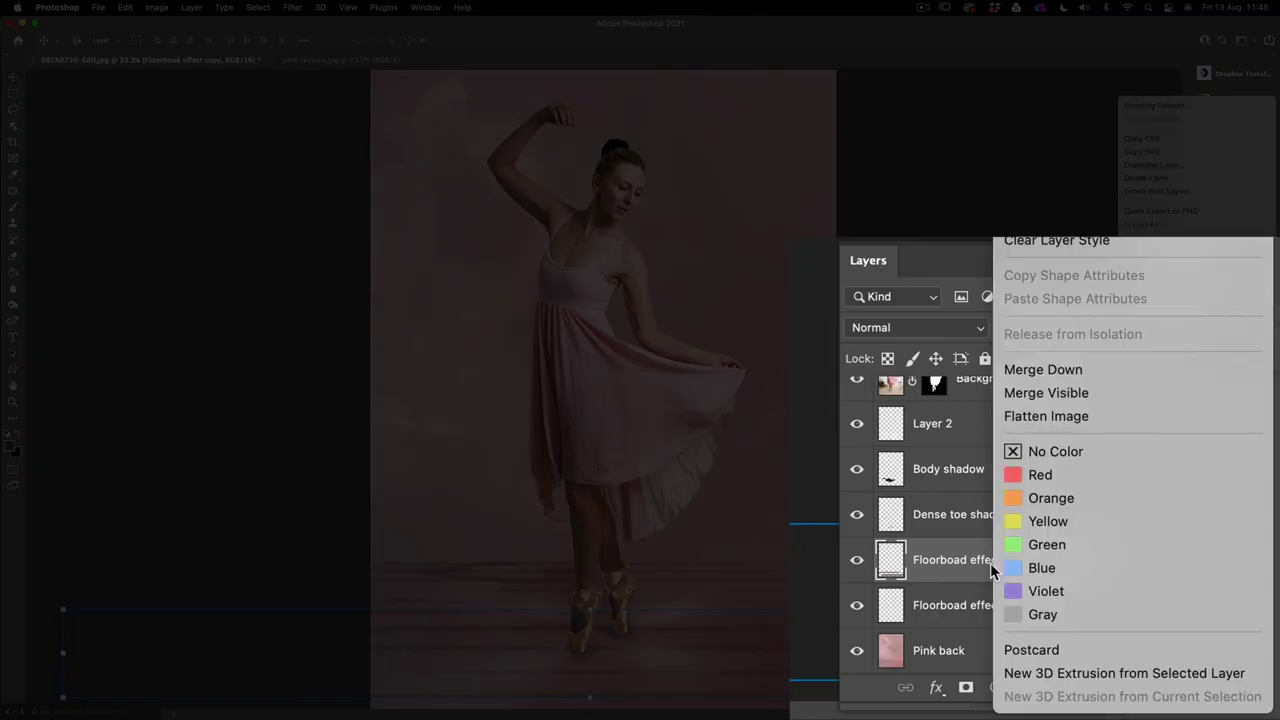
{"action": "left_click", "coordinate": [1034, 368]}
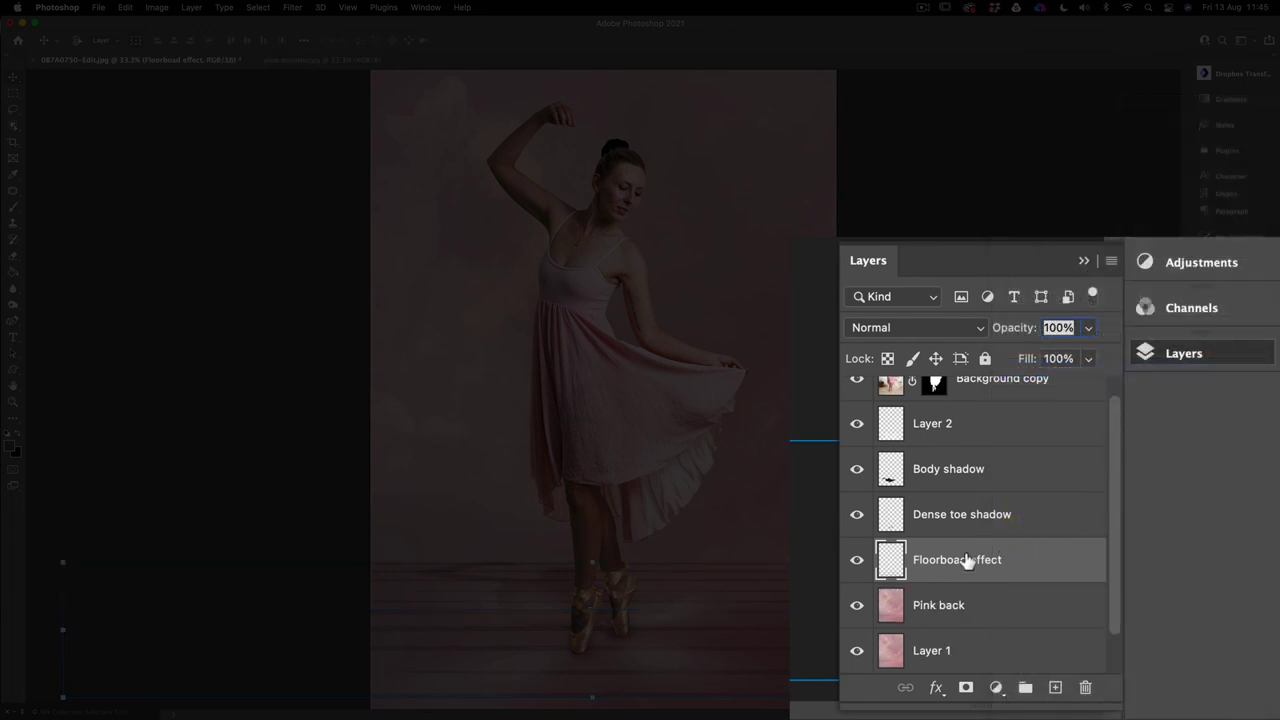
{"action": "left_click", "coordinate": [860, 561]}
{"action": "left_click", "coordinate": [1042, 629]}
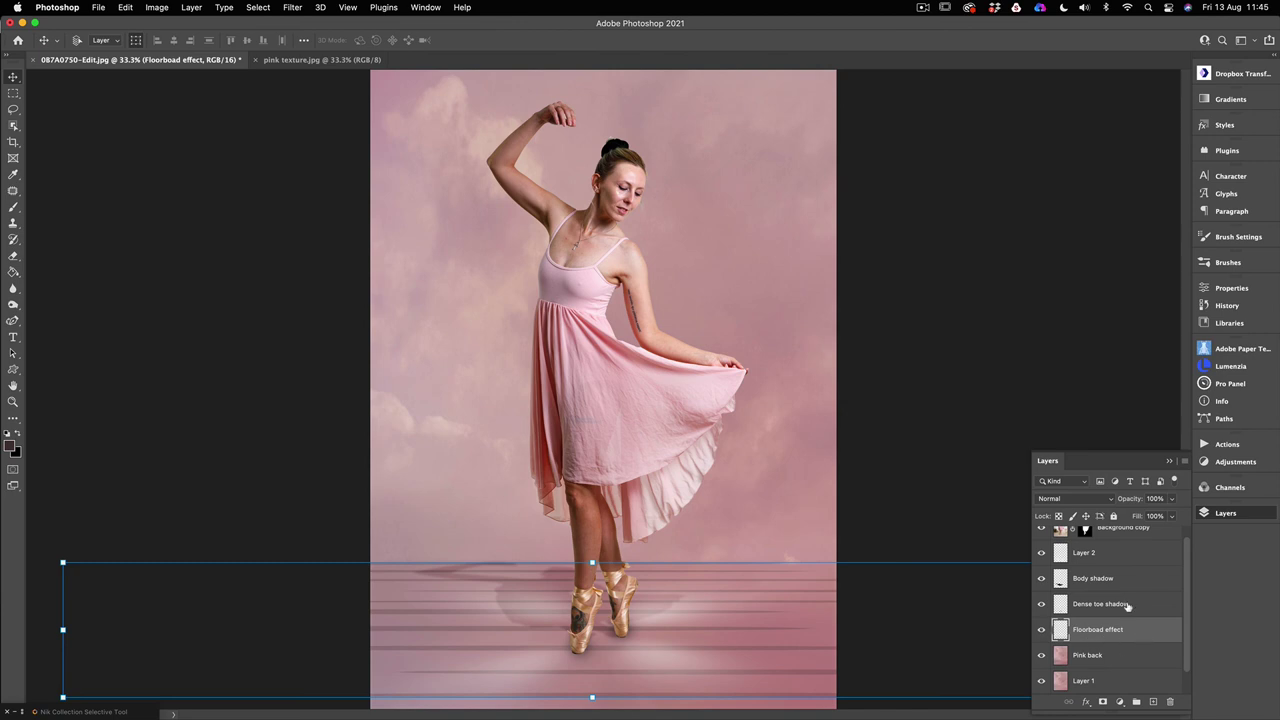
Set the blend mode of the merged Floorboad effect layer to Soft Light.
{"action": "left_click", "coordinate": [1064, 502]}
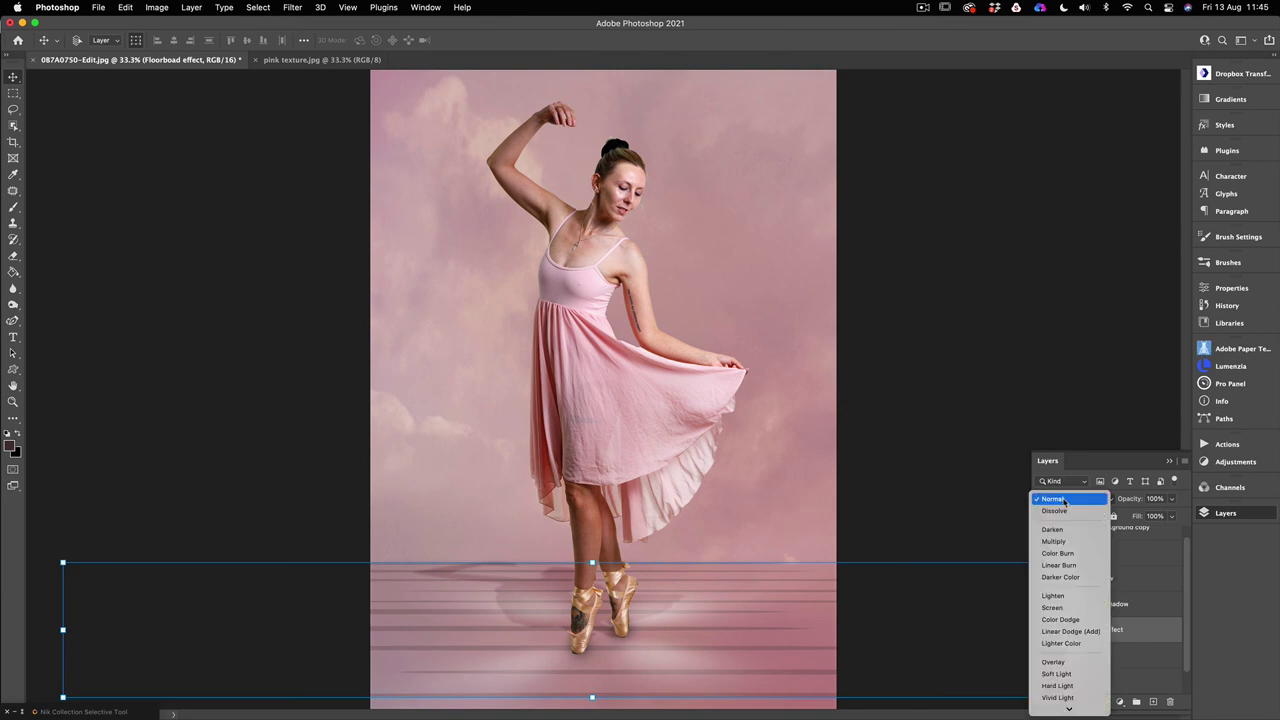
{"action": "left_click", "coordinate": [1058, 674]}
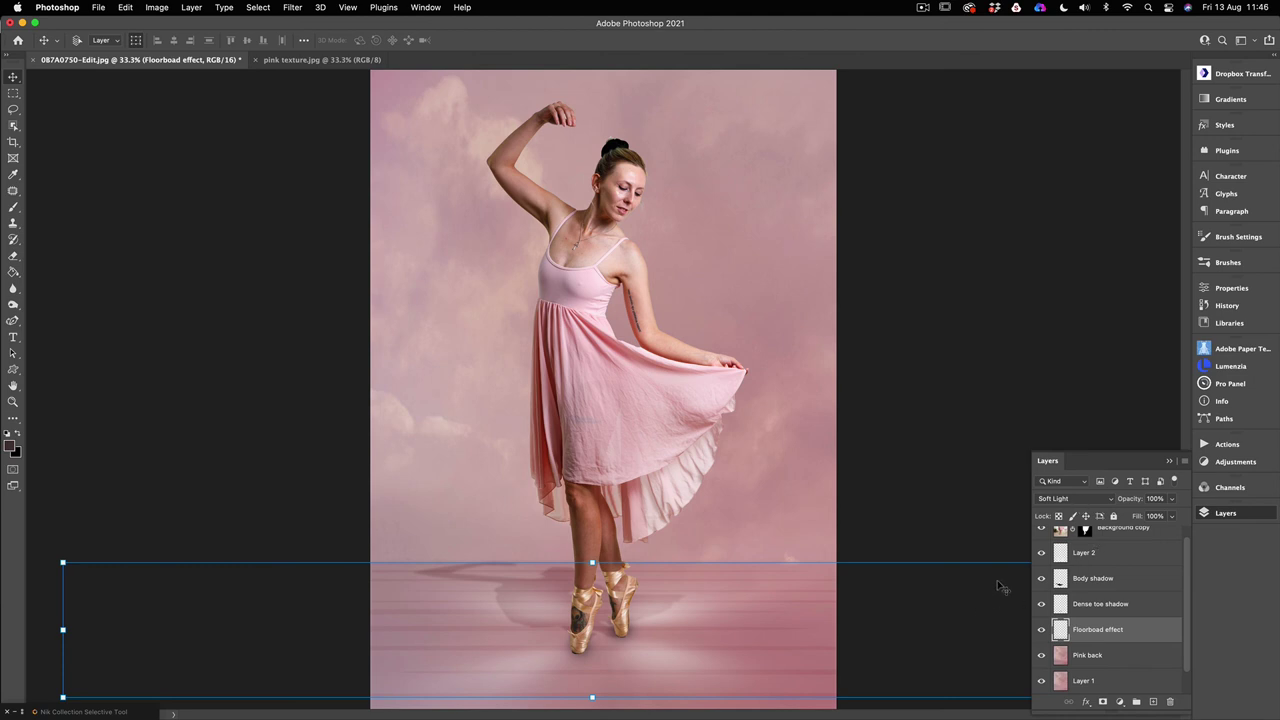
{"action": "left_click", "coordinate": [1073, 503]}
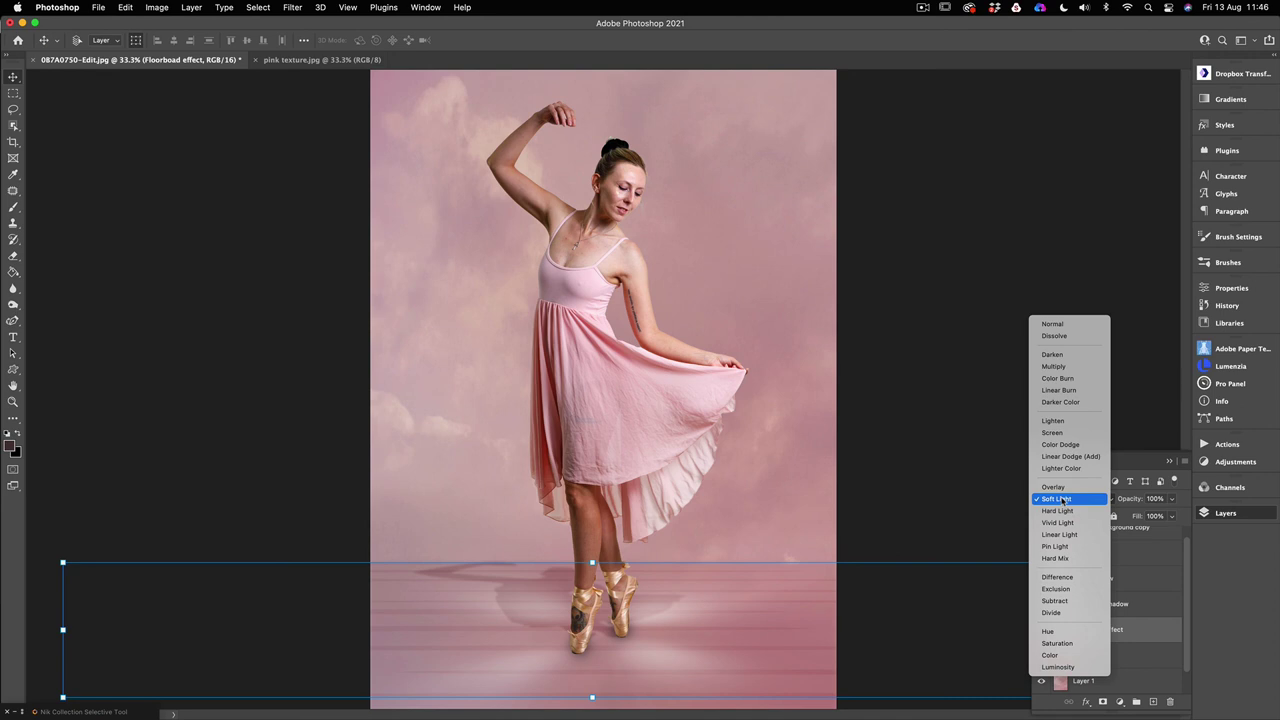
{"action": "left_click", "coordinate": [1062, 500]}
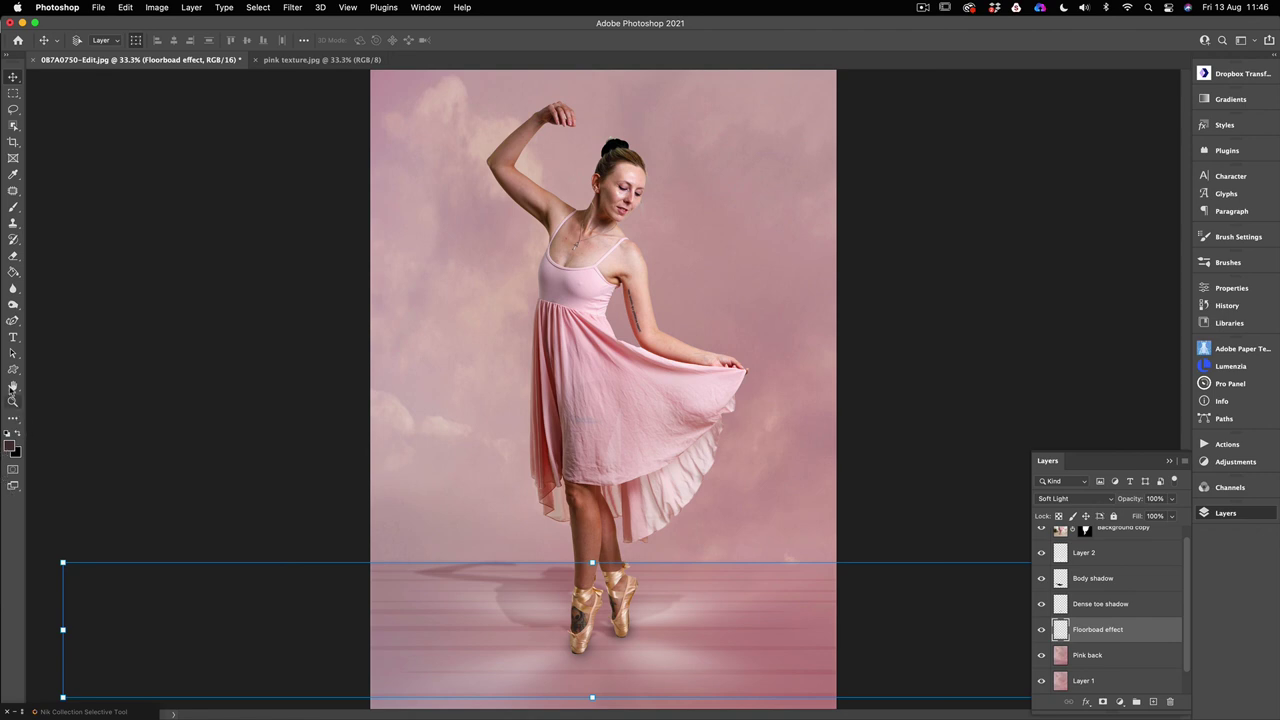
{"action": "left_click", "coordinate": [12, 386]}
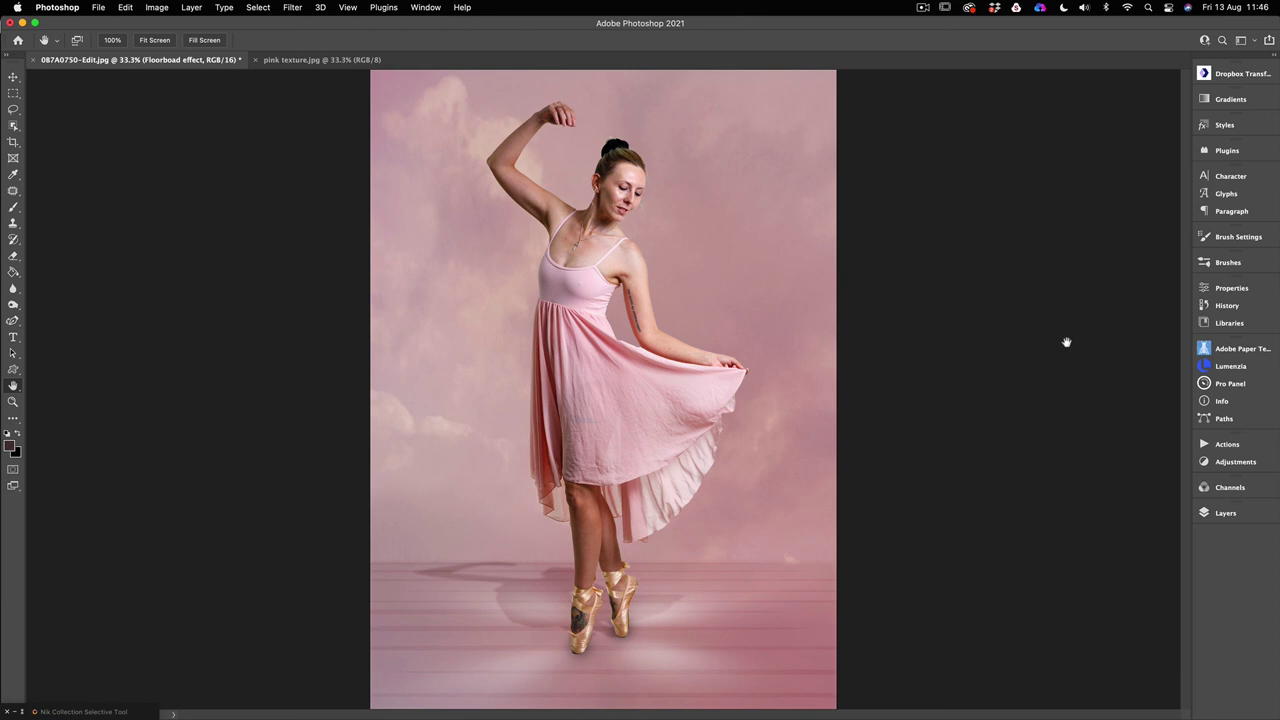
Lower the opacity of the Body shadow layer to 63%.
{"action": "left_click", "coordinate": [1237, 516]}
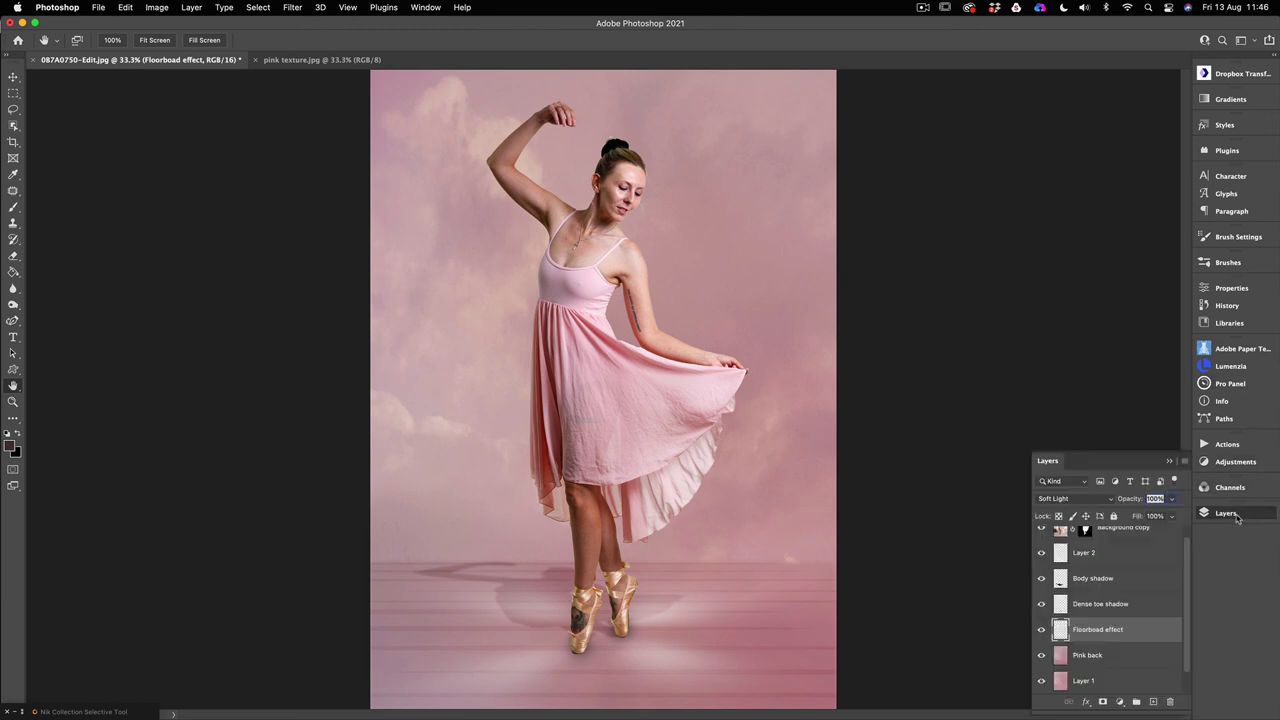
{"action": "left_click", "coordinate": [1093, 580]}
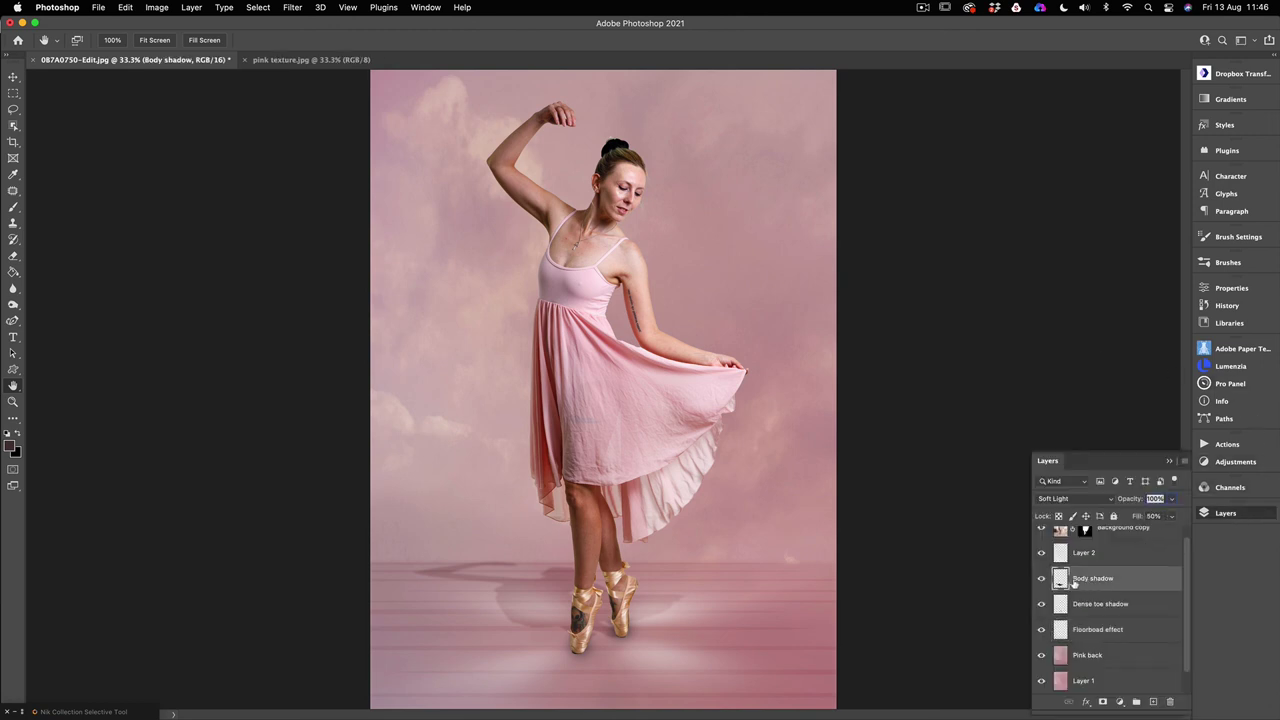
{"action": "left_click", "coordinate": [1042, 580]}
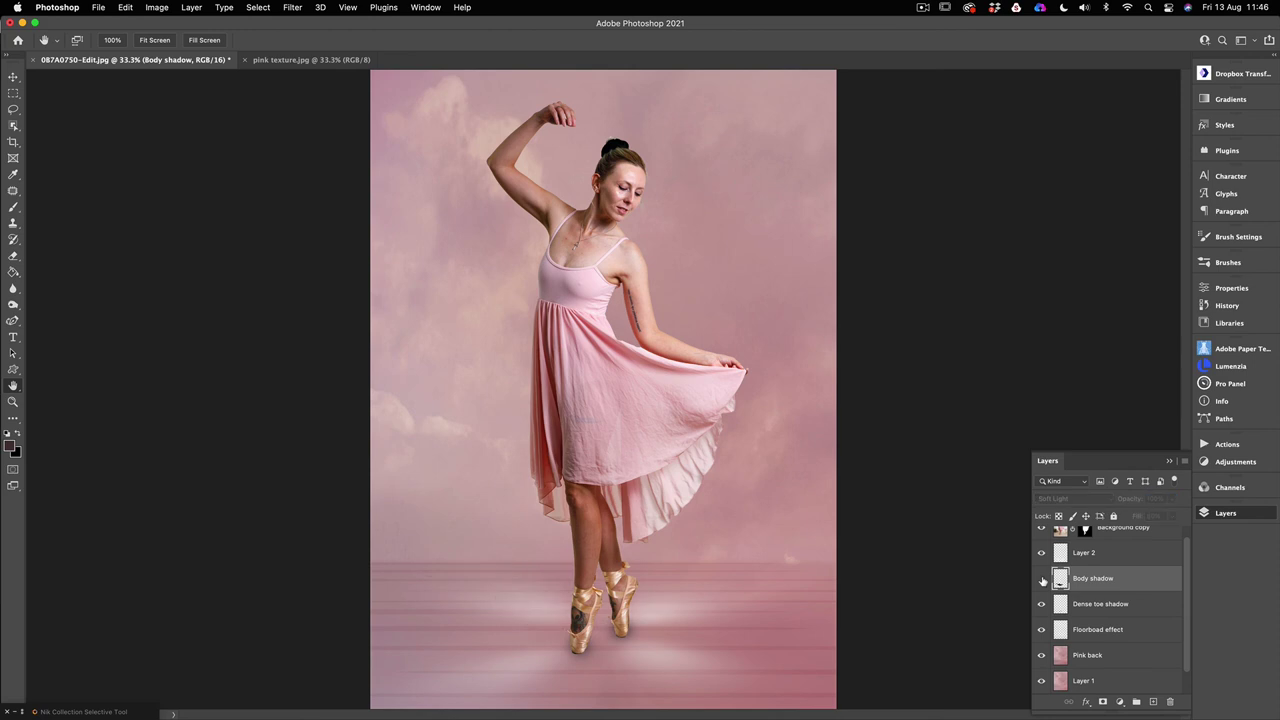
{"action": "left_click", "coordinate": [1042, 580]}
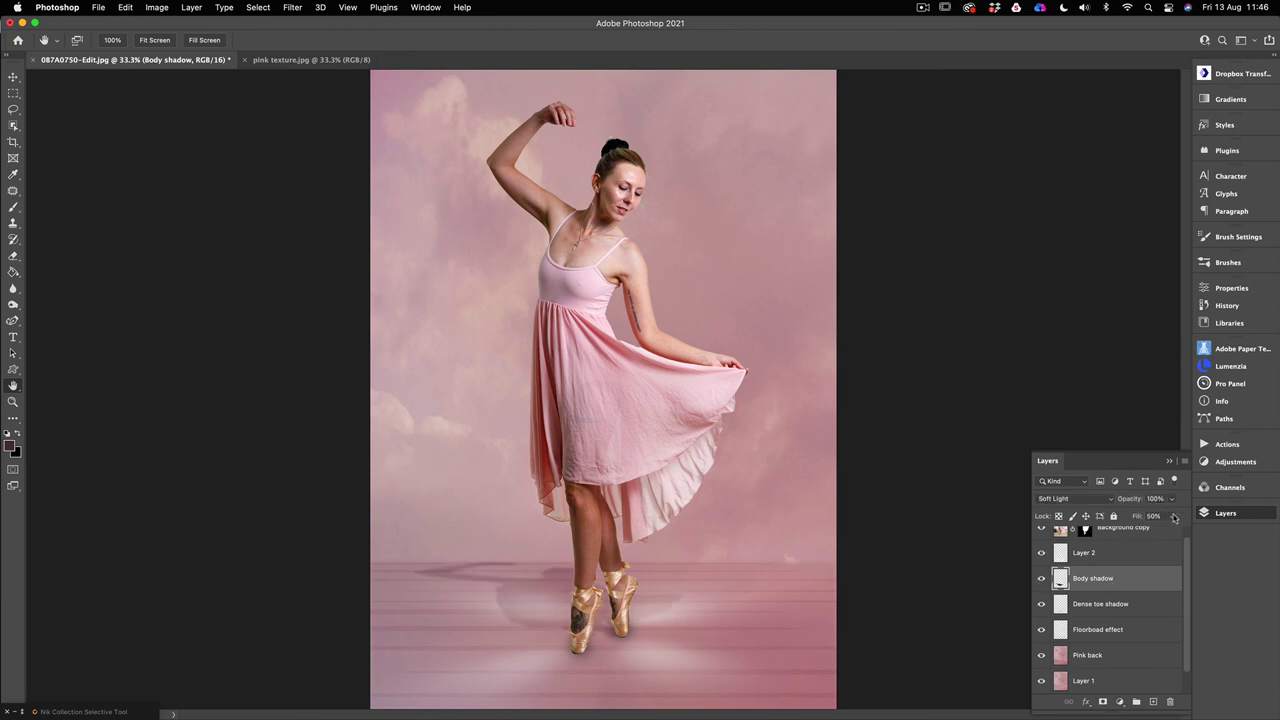
{"action": "left_click", "coordinate": [1171, 498]}
{"action": "left_click_drag", "start_coordinate": [1175, 516], "coordinate": [1151, 516]}
{"action": "left_click", "coordinate": [1169, 461]}
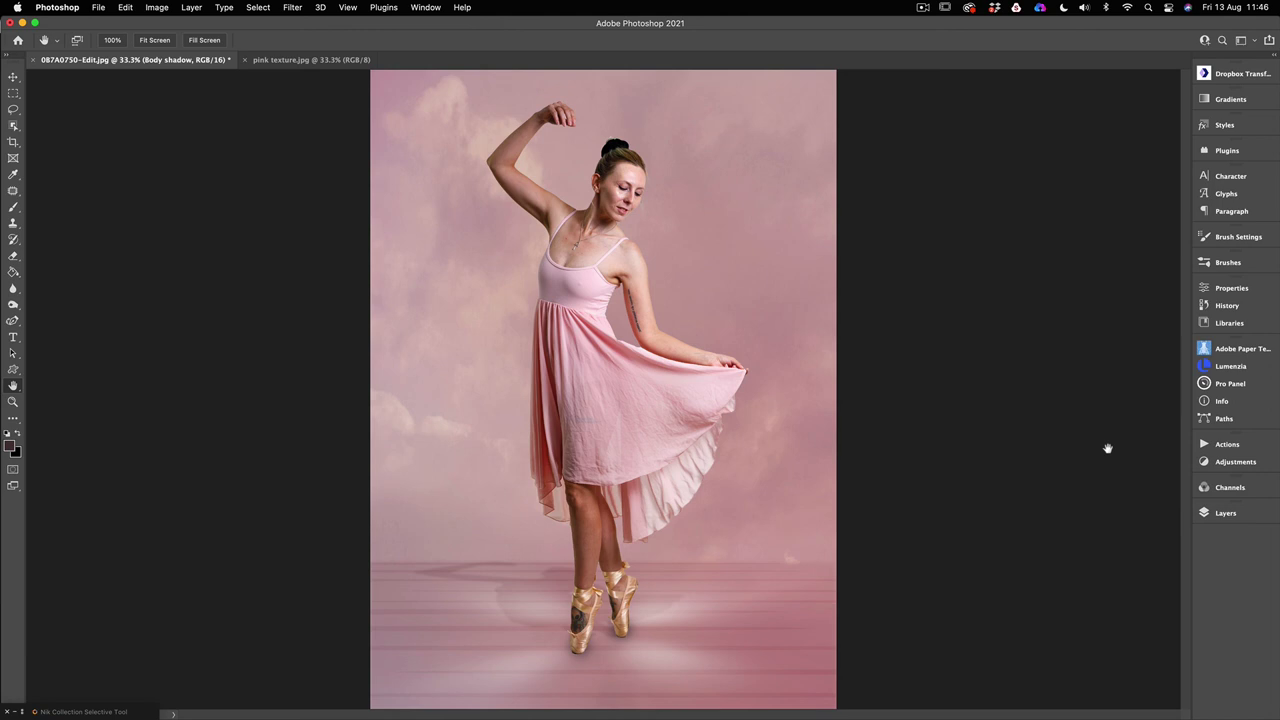
Add a new empty layer directly above Layer 2, beneath the dancer's Background copy layer.
{"action": "left_click", "coordinate": [1220, 513]}
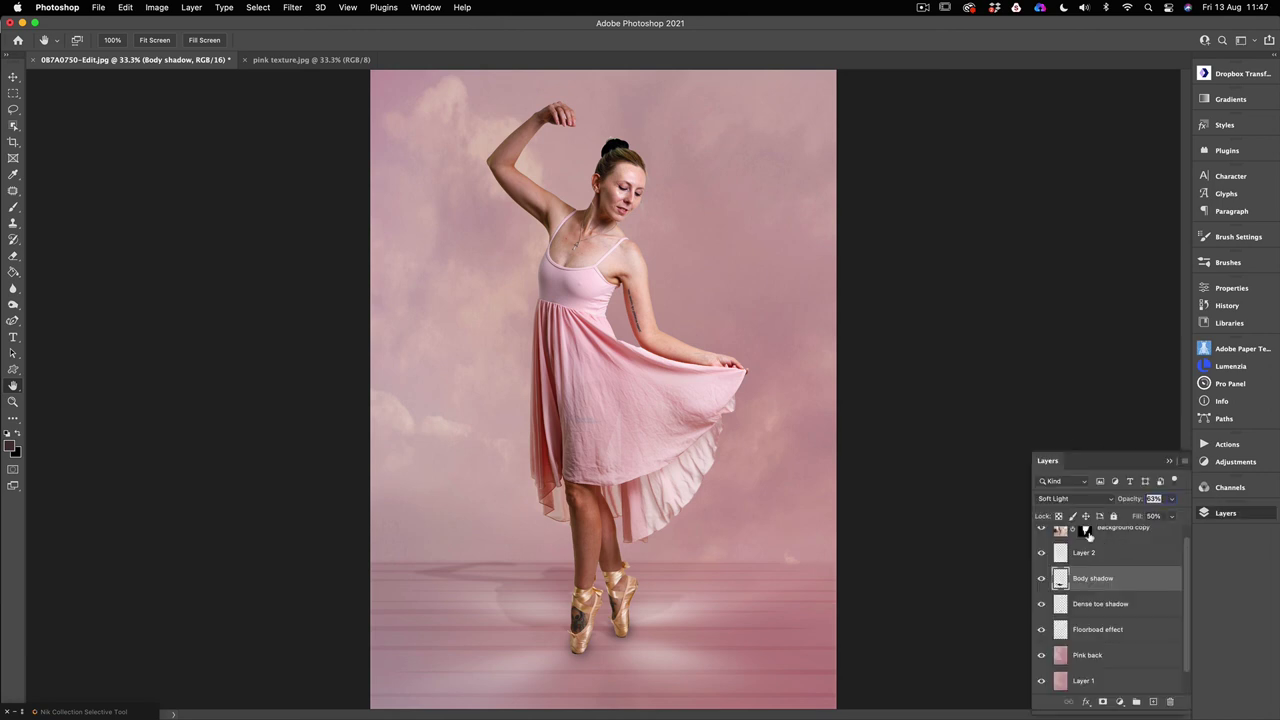
{"action": "scroll", "coordinate": [1138, 566], "scroll_direction": "up", "scroll_amount": 1}
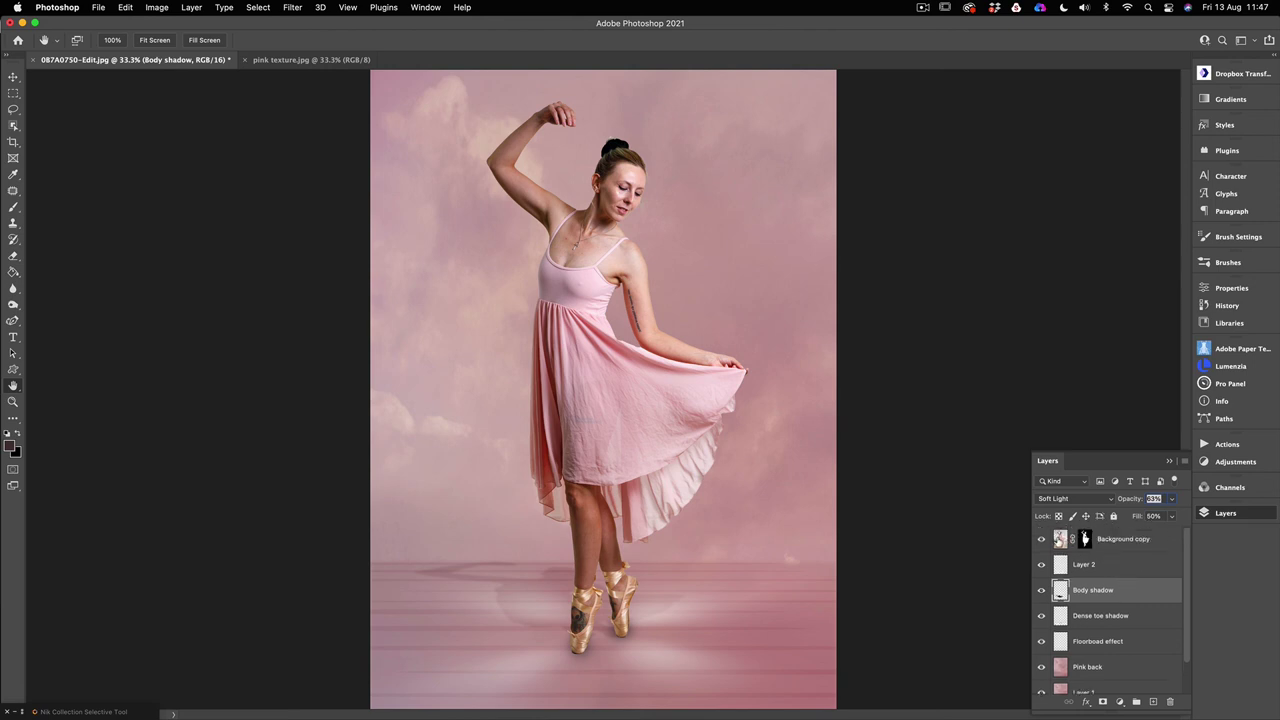
{"action": "left_click", "coordinate": [1105, 566]}
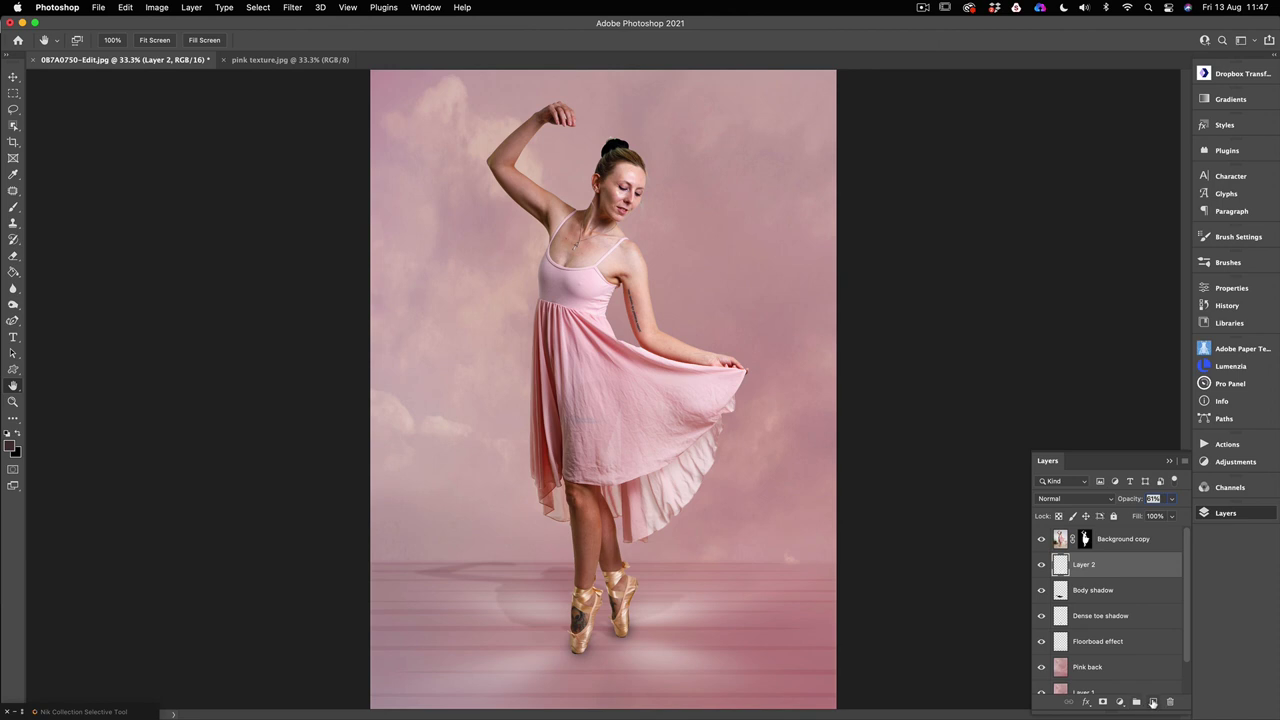
{"action": "left_click", "coordinate": [1152, 702]}
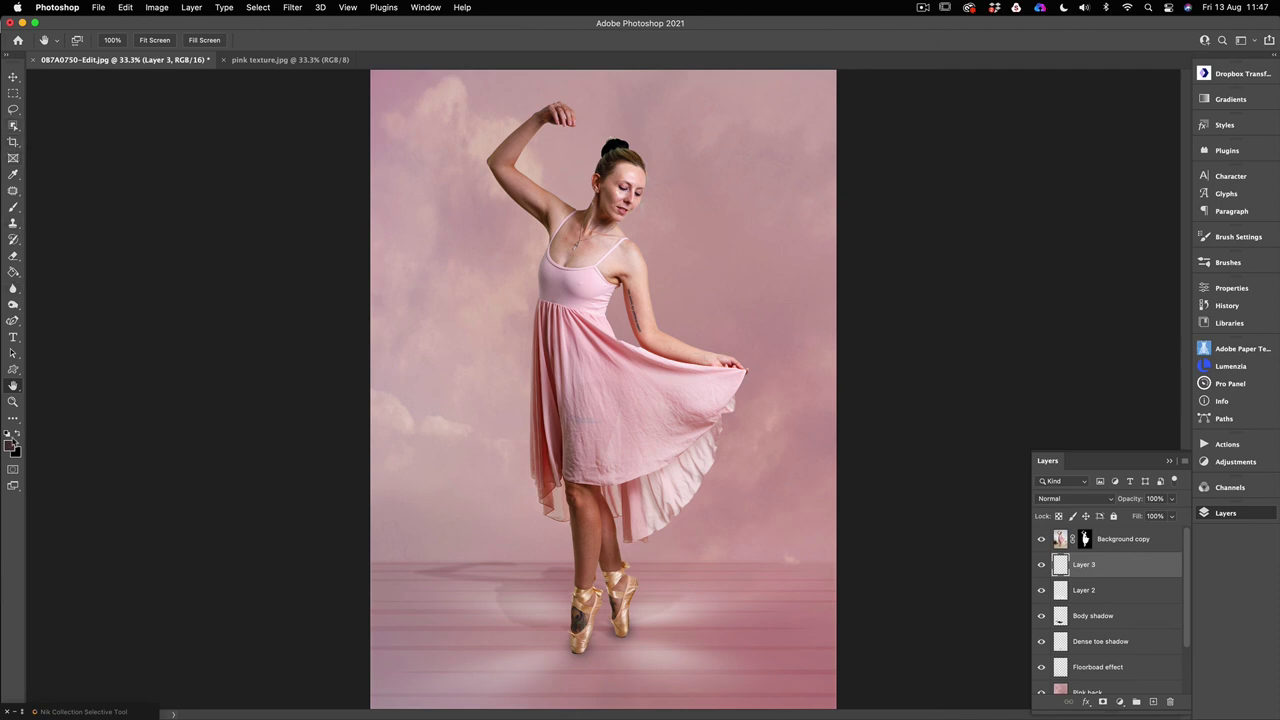
{"action": "key", "text": "F7"}
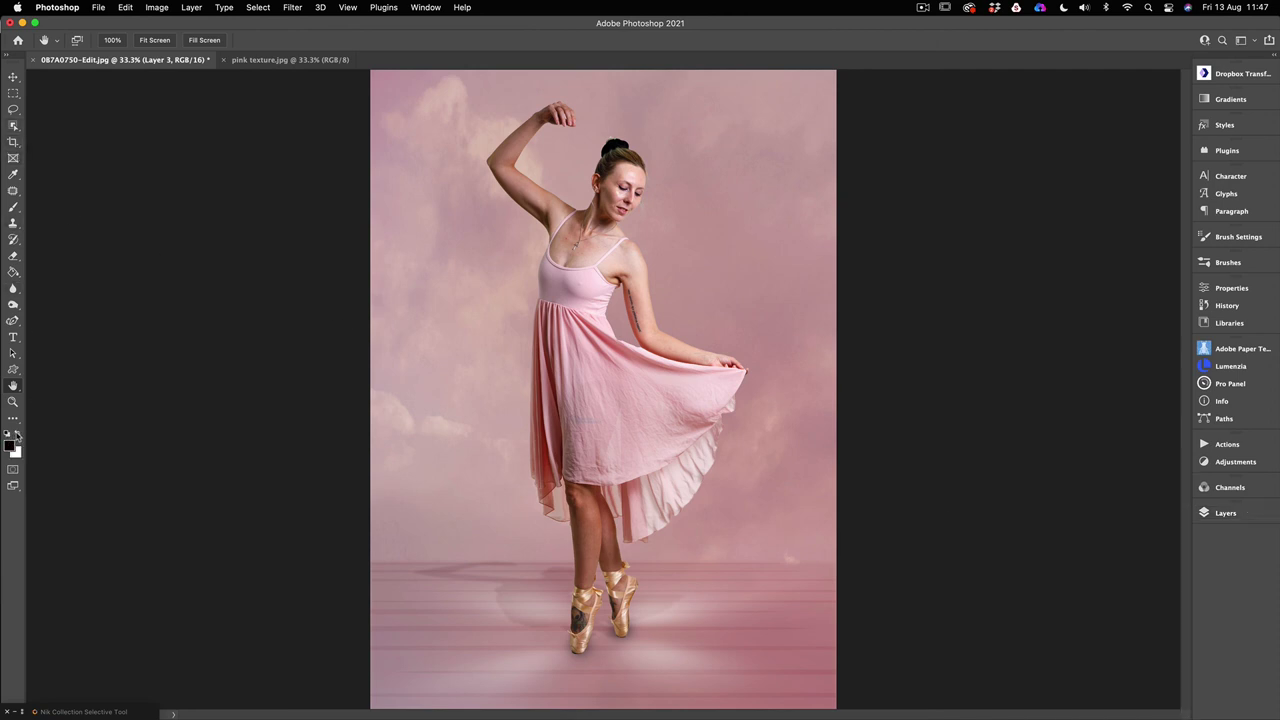
Make white the foreground colour and choose the Soft Round brush for painting.
{"action": "left_click", "coordinate": [17, 434]}
{"action": "left_click", "coordinate": [13, 207]}
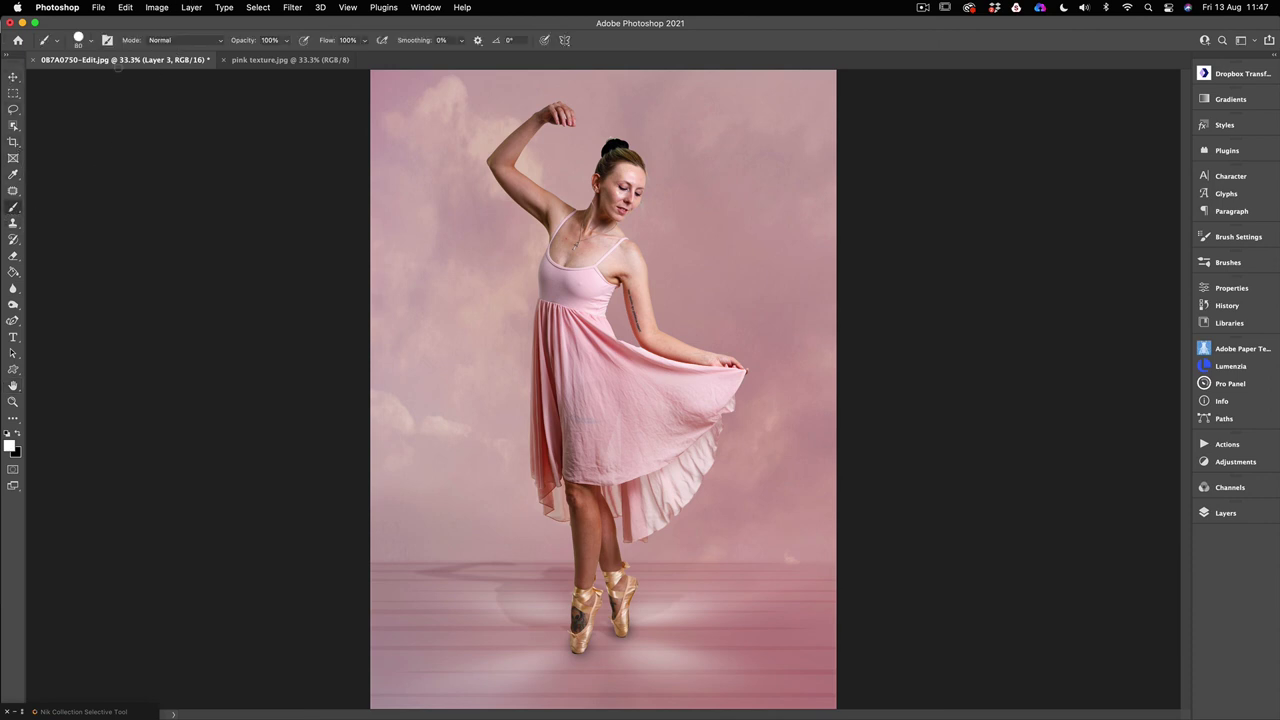
{"action": "left_click", "coordinate": [88, 42]}
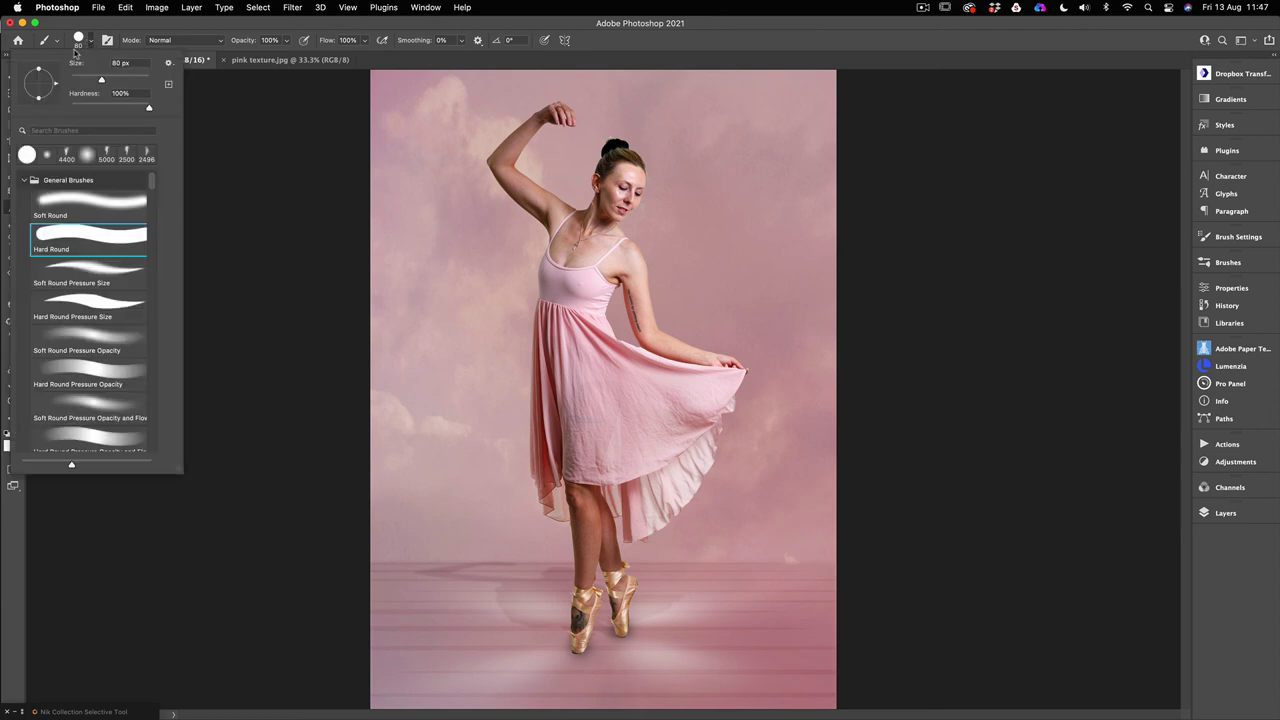
{"action": "left_click", "coordinate": [88, 197]}
{"action": "left_click", "coordinate": [246, 194]}
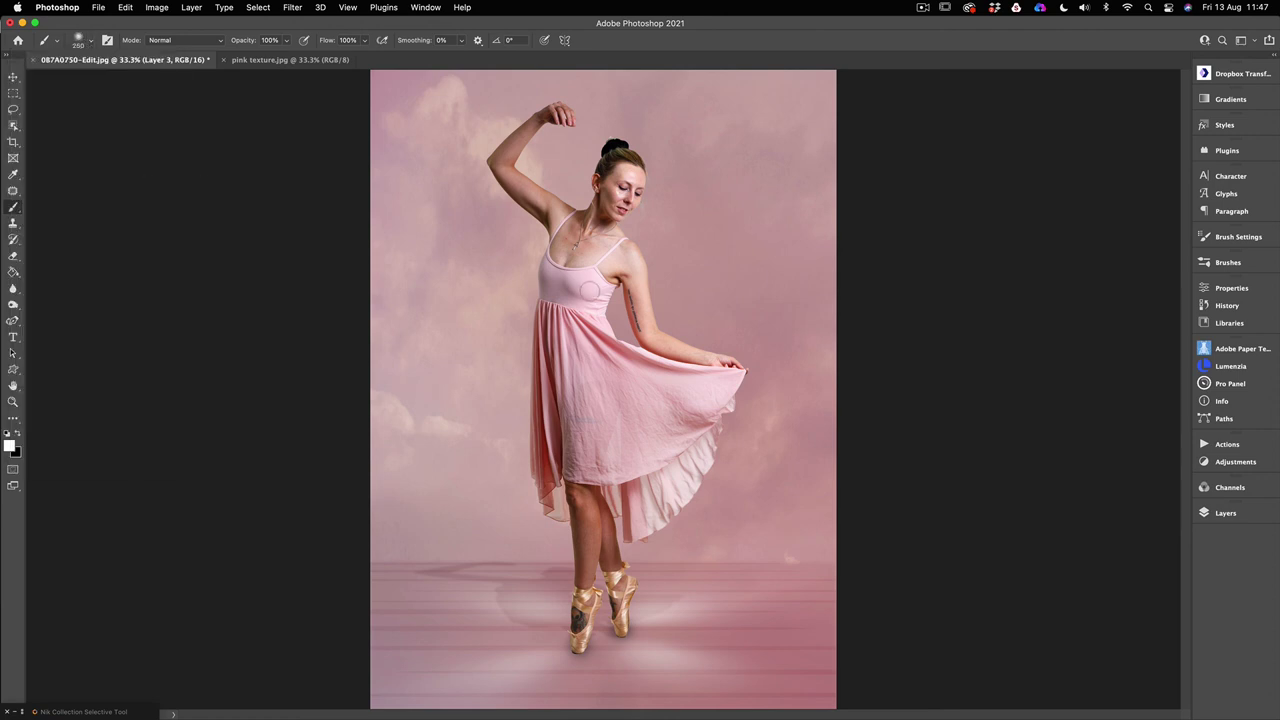
Enlarge the brush to 4600 px and paint one soft white glow behind the dancer, centred on the upper part of her skirt.
{"action": "key", "text": "bracketright"}
{"action": "key", "text": "bracketright"}
{"action": "key", "text": "bracketright"}
{"action": "key", "text": "bracketright"}
{"action": "key", "text": "bracketright"}
{"action": "key", "text": "bracketright"}
{"action": "key", "text": "bracketright"}
{"action": "key", "text": "bracketright"}
{"action": "key", "text": "bracketright"}
{"action": "key", "text": "bracketright"}
{"action": "key", "text": "bracketright"}
{"action": "key", "text": "bracketright"}
{"action": "key", "text": "bracketright"}
{"action": "key", "text": "bracketright"}
{"action": "key", "text": "bracketright"}
{"action": "key", "text": "bracketright"}
{"action": "key", "text": "bracketright"}
{"action": "key", "text": "bracketright"}
{"action": "key", "text": "bracketright"}
{"action": "key", "text": "bracketright"}
{"action": "key", "text": "bracketright"}
{"action": "key", "text": "bracketright"}
{"action": "key", "text": "bracketright"}
{"action": "key", "text": "bracketright"}
{"action": "key", "text": "bracketright"}
{"action": "key", "text": "bracketright"}
{"action": "key", "text": "bracketright"}
{"action": "key", "text": "bracketright"}
{"action": "key", "text": "bracketright"}
{"action": "key", "text": "bracketright"}
{"action": "key", "text": "bracketright"}
{"action": "key", "text": "bracketright"}
{"action": "left_click", "coordinate": [594, 361]}
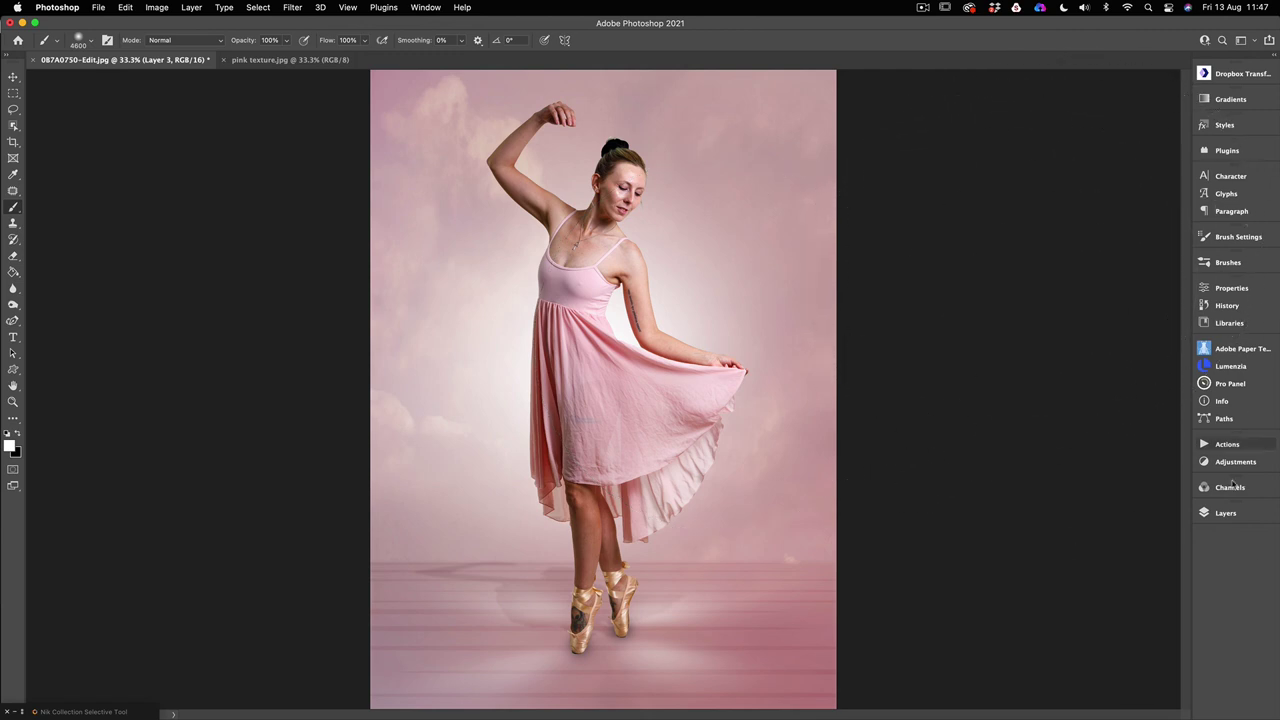
Set the glow layer's blend mode to Soft Light and compare the image with and without the glow.
{"action": "left_click", "coordinate": [1224, 514]}
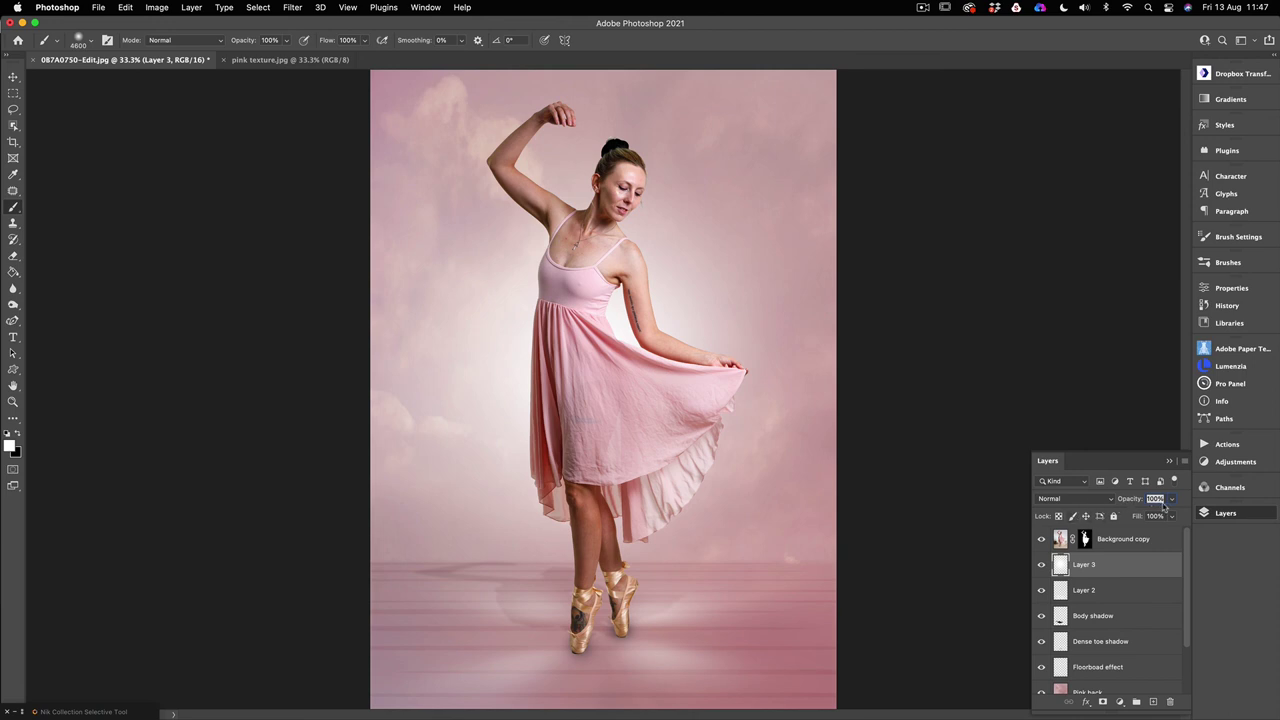
{"action": "left_click", "coordinate": [1082, 501]}
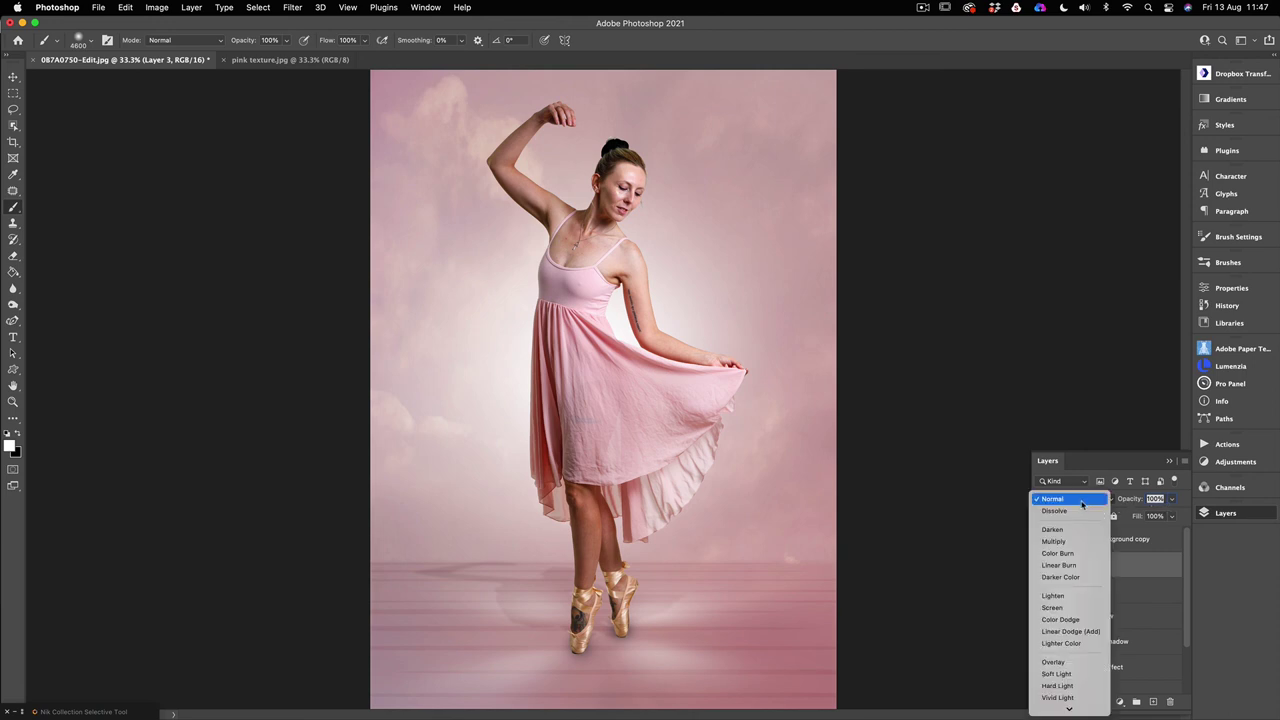
{"action": "left_click", "coordinate": [1058, 676]}
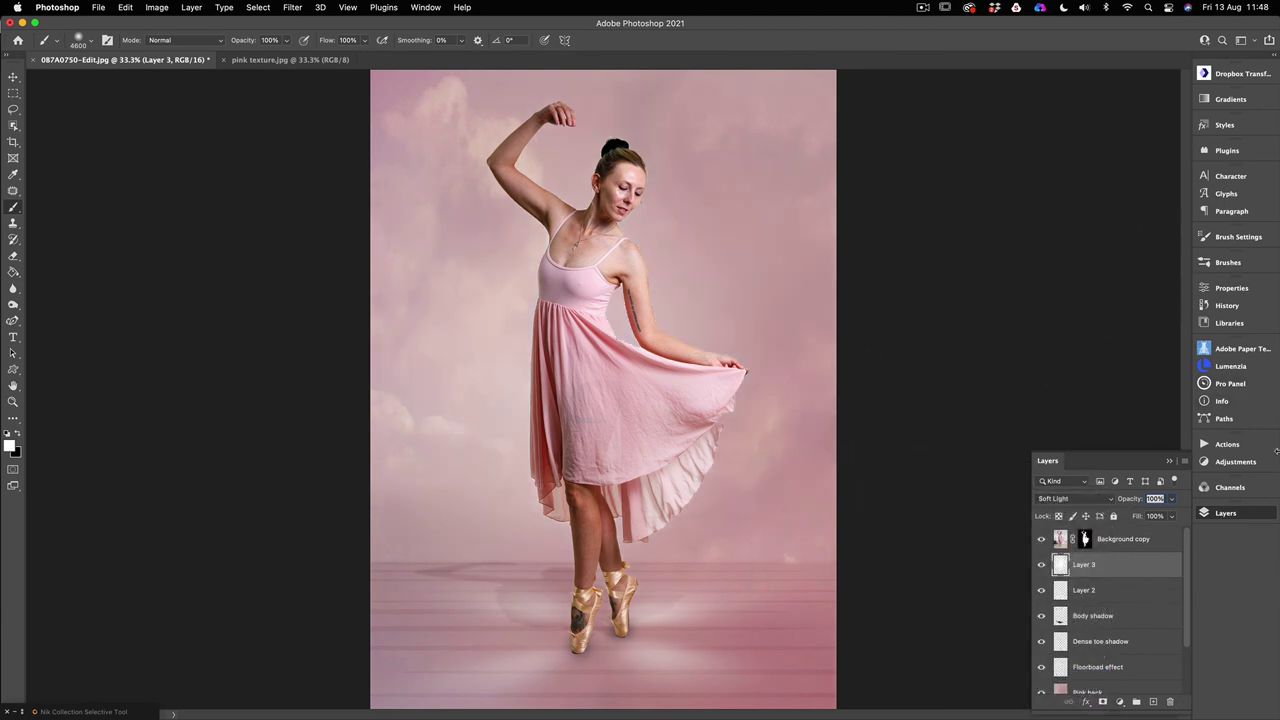
{"action": "left_click", "coordinate": [1042, 565]}
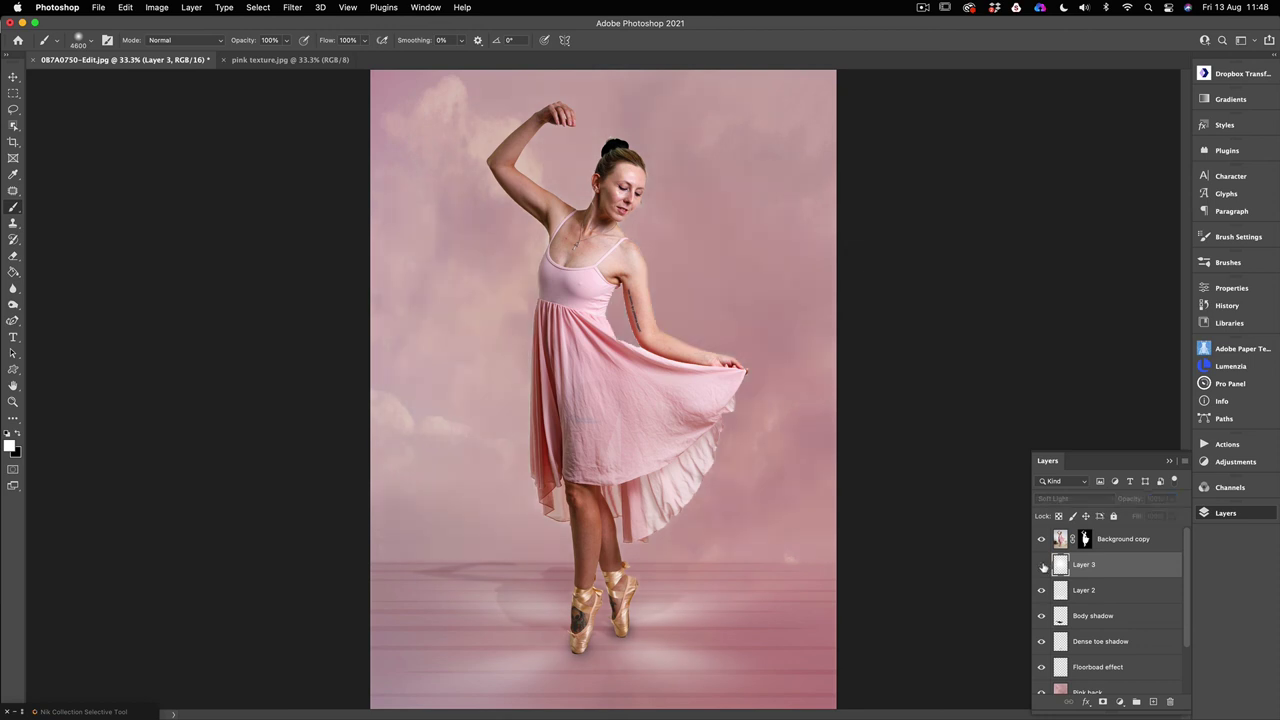
{"action": "left_click", "coordinate": [1042, 565]}
{"action": "left_click", "coordinate": [1042, 565]}
{"action": "left_click", "coordinate": [1042, 565]}
{"action": "left_click", "coordinate": [1042, 565]}
{"action": "left_click", "coordinate": [1042, 565]}
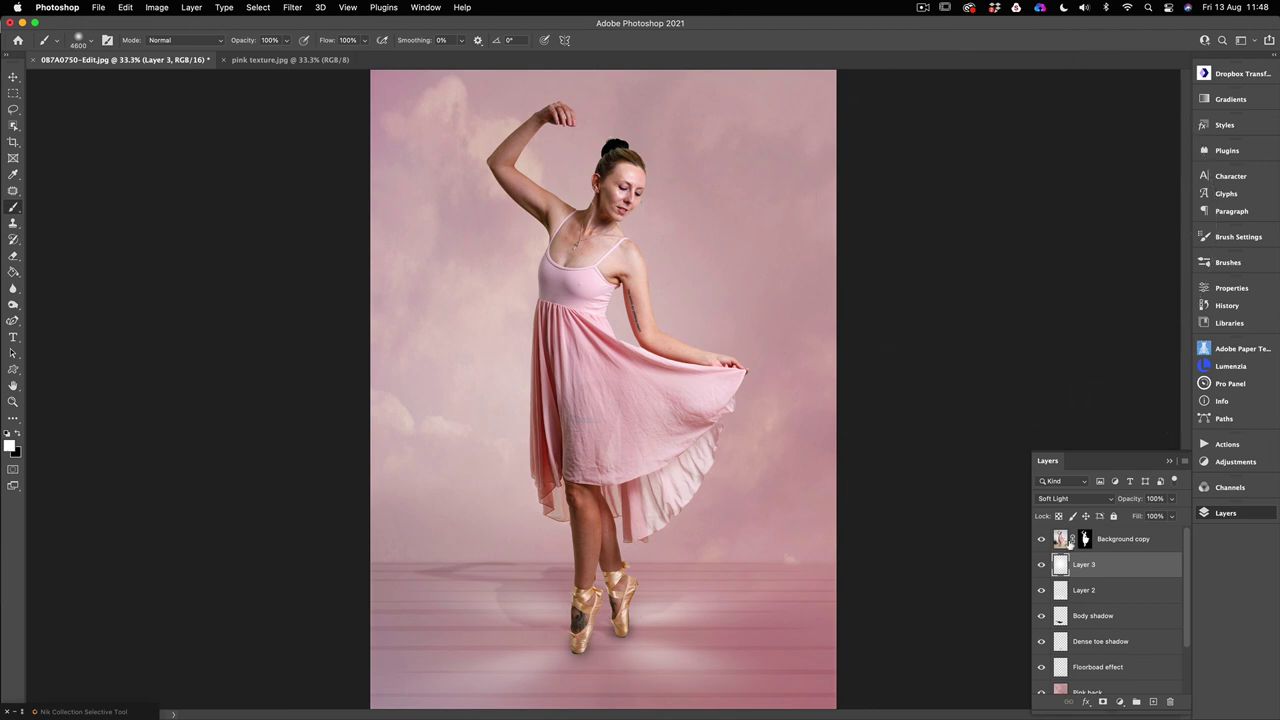
Add a new layer above the Background copy layer and paint one soft 2200 px white dab over the dancer's skirt.
{"action": "left_click", "coordinate": [1124, 540]}
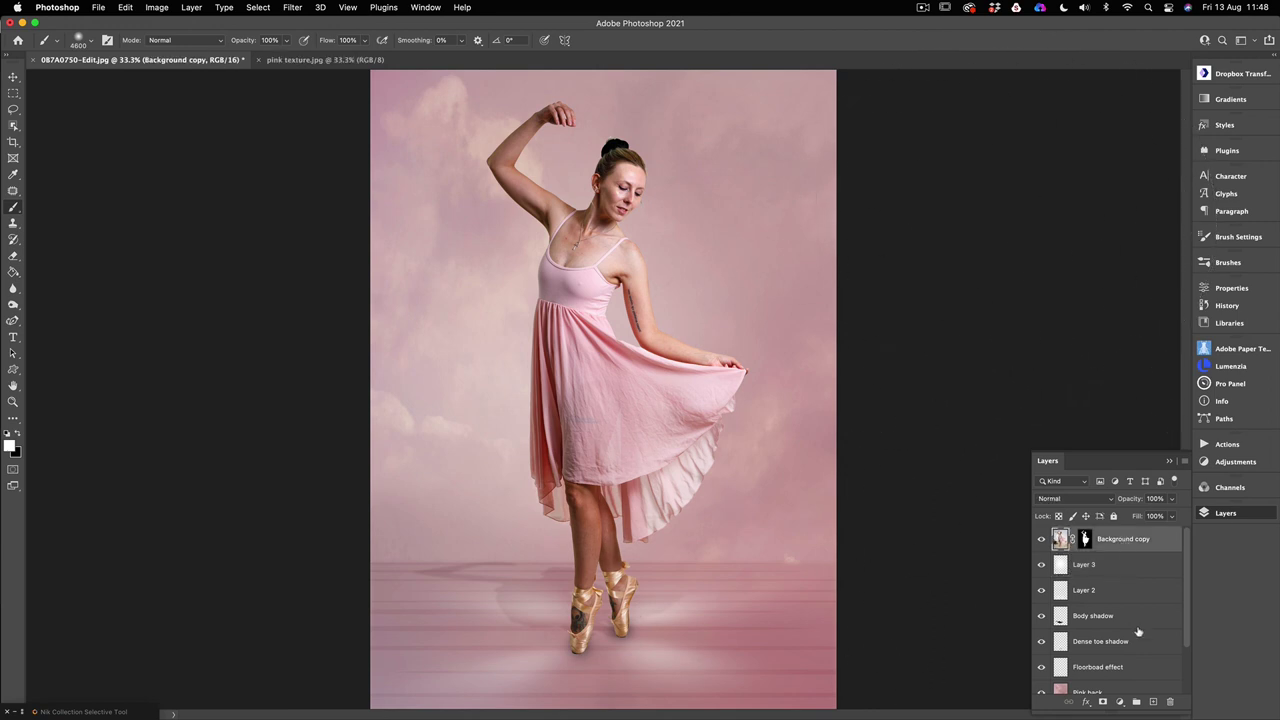
{"action": "left_click", "coordinate": [1152, 702]}
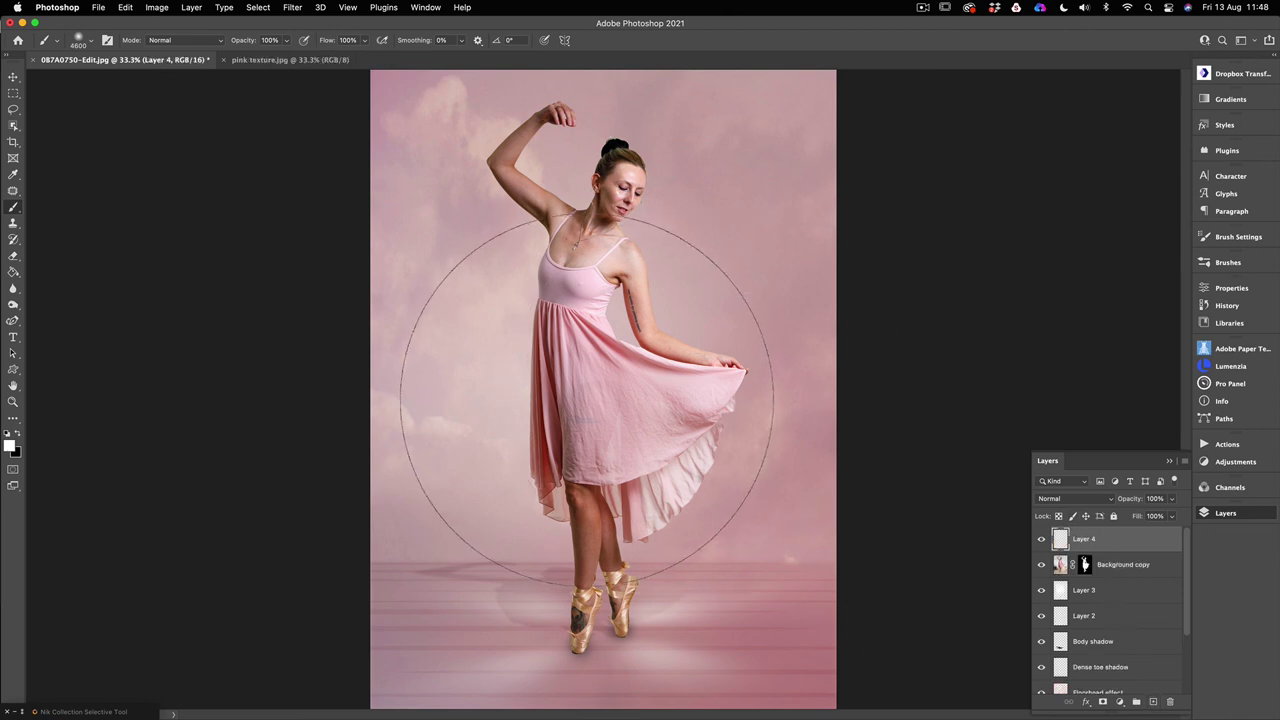
{"action": "key", "text": "bracketleft"}
{"action": "key", "text": "bracketleft"}
{"action": "key", "text": "bracketleft"}
{"action": "key", "text": "bracketleft"}
{"action": "key", "text": "bracketleft"}
{"action": "key", "text": "bracketleft"}
{"action": "key", "text": "bracketleft"}
{"action": "key", "text": "bracketleft"}
{"action": "key", "text": "bracketleft"}
{"action": "key", "text": "bracketleft"}
{"action": "key", "text": "bracketleft"}
{"action": "key", "text": "bracketleft"}
{"action": "key", "text": "bracketleft"}
{"action": "key", "text": "bracketleft"}
{"action": "key", "text": "bracketleft"}
{"action": "key", "text": "bracketleft"}
{"action": "key", "text": "bracketleft"}
{"action": "key", "text": "bracketleft"}
{"action": "key", "text": "bracketleft"}
{"action": "key", "text": "bracketleft"}
{"action": "key", "text": "bracketleft"}
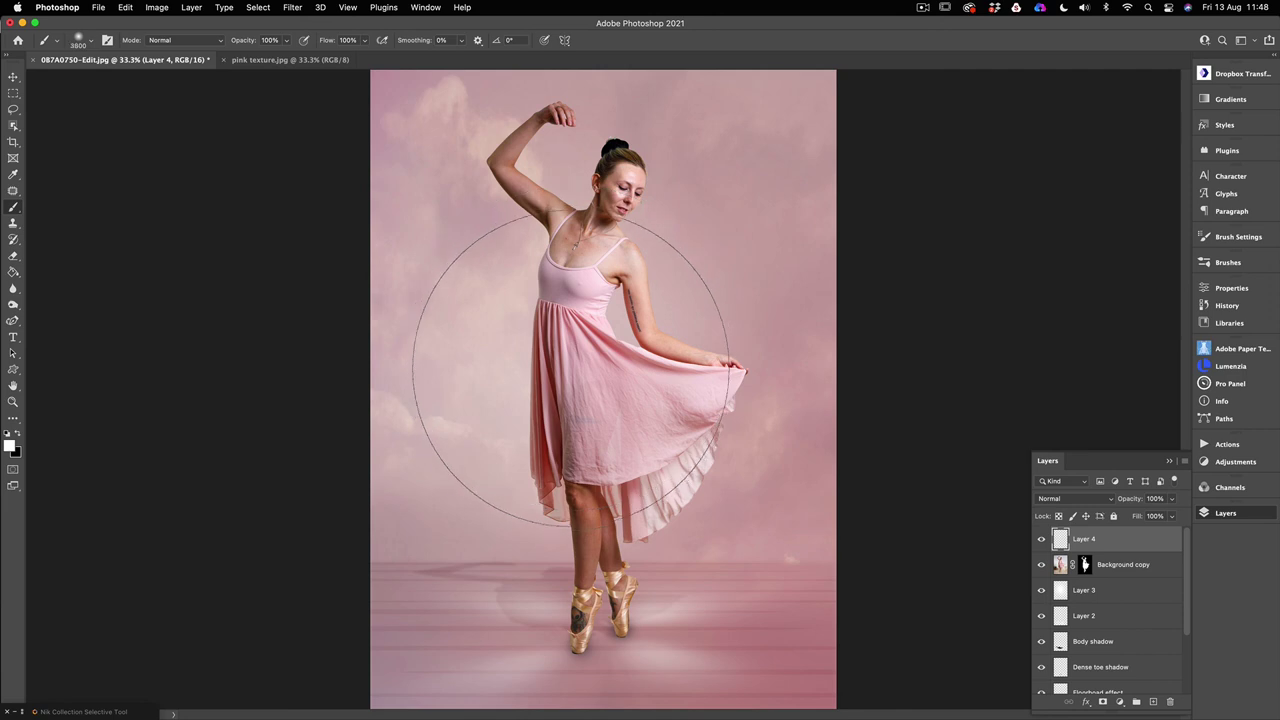
{"action": "key", "text": "bracketleft"}
{"action": "key", "text": "bracketleft"}
{"action": "key", "text": "bracketleft"}
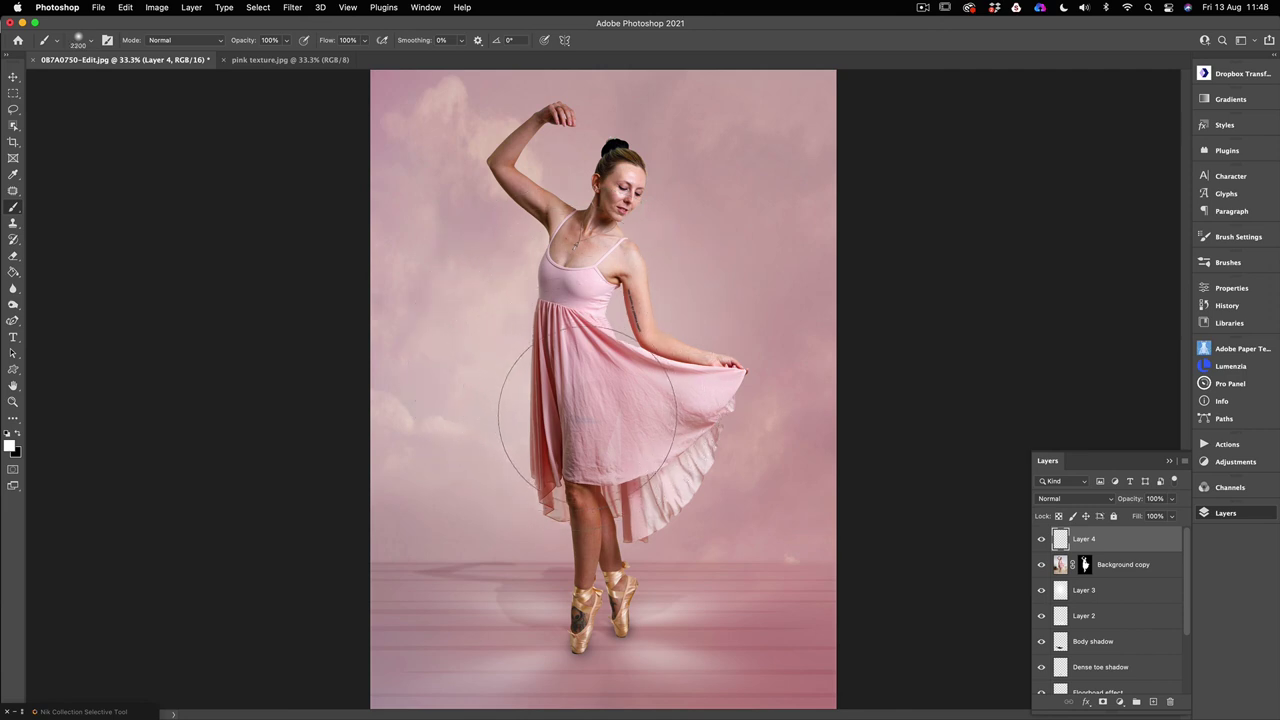
{"action": "left_click", "coordinate": [587, 411]}
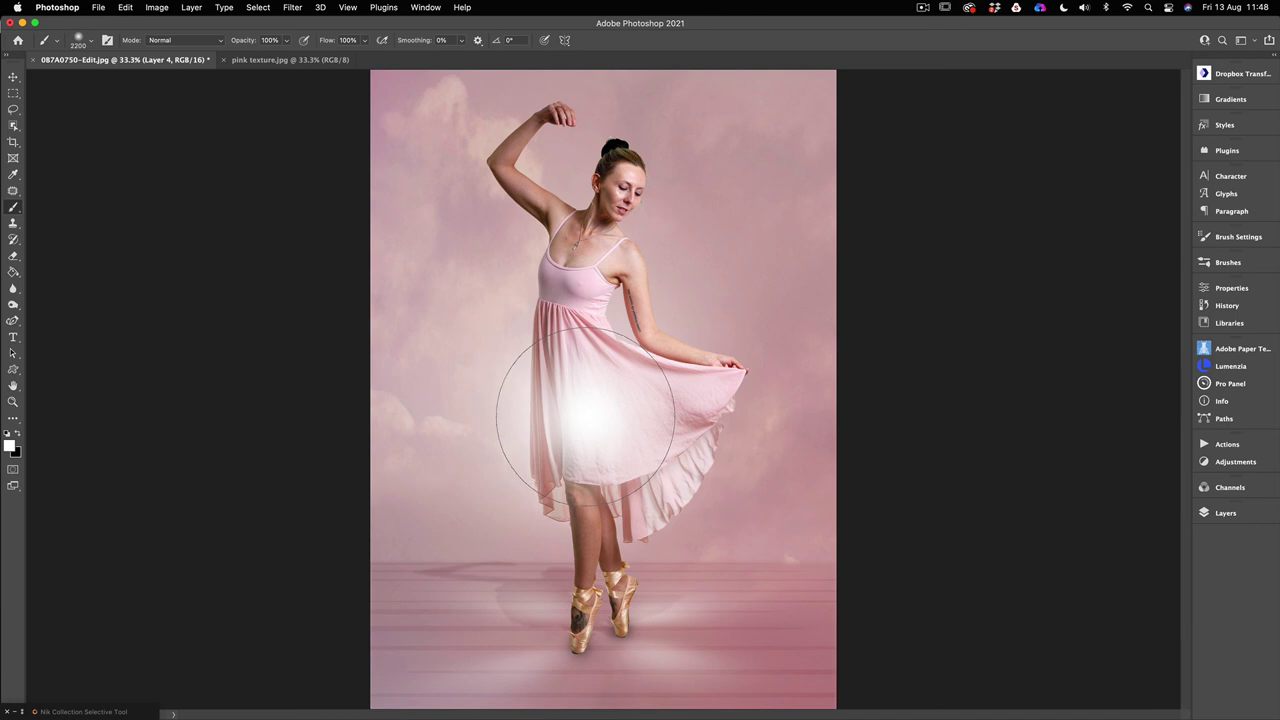
Set the skirt glow layer's blend mode to Soft Light and compare the image with and without that layer.
{"action": "left_click", "coordinate": [1218, 517]}
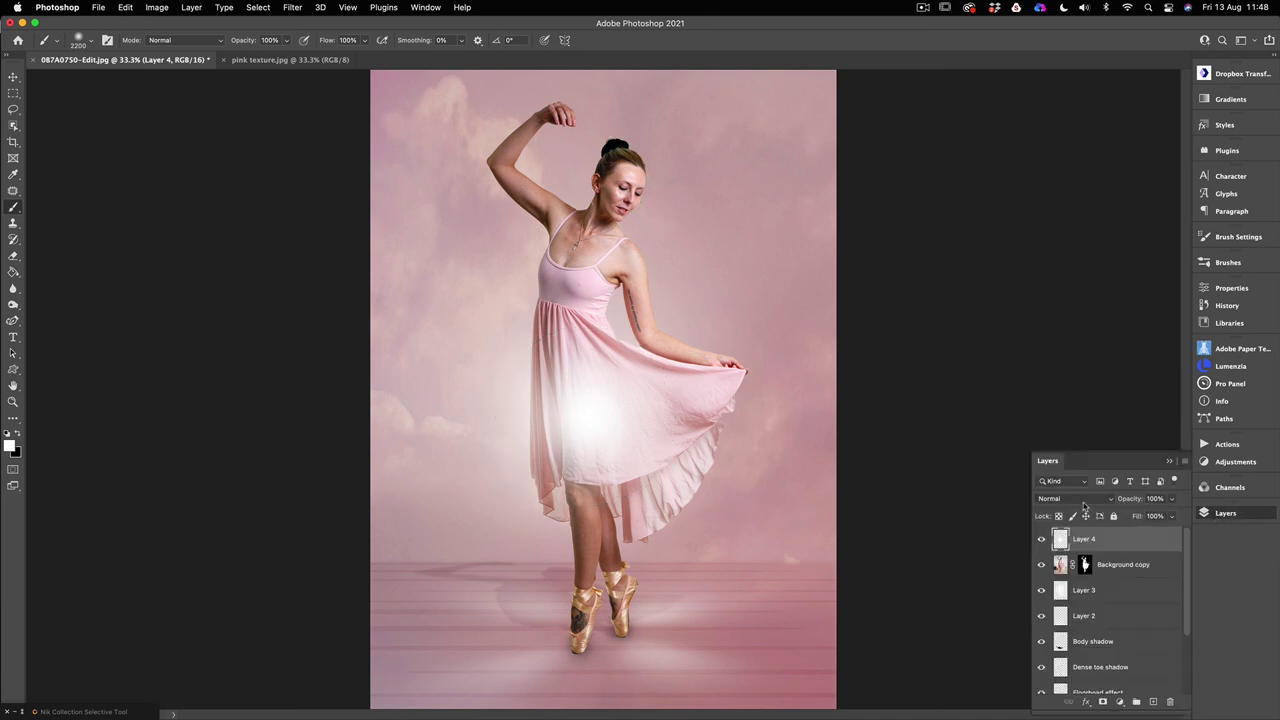
{"action": "left_click", "coordinate": [1083, 505]}
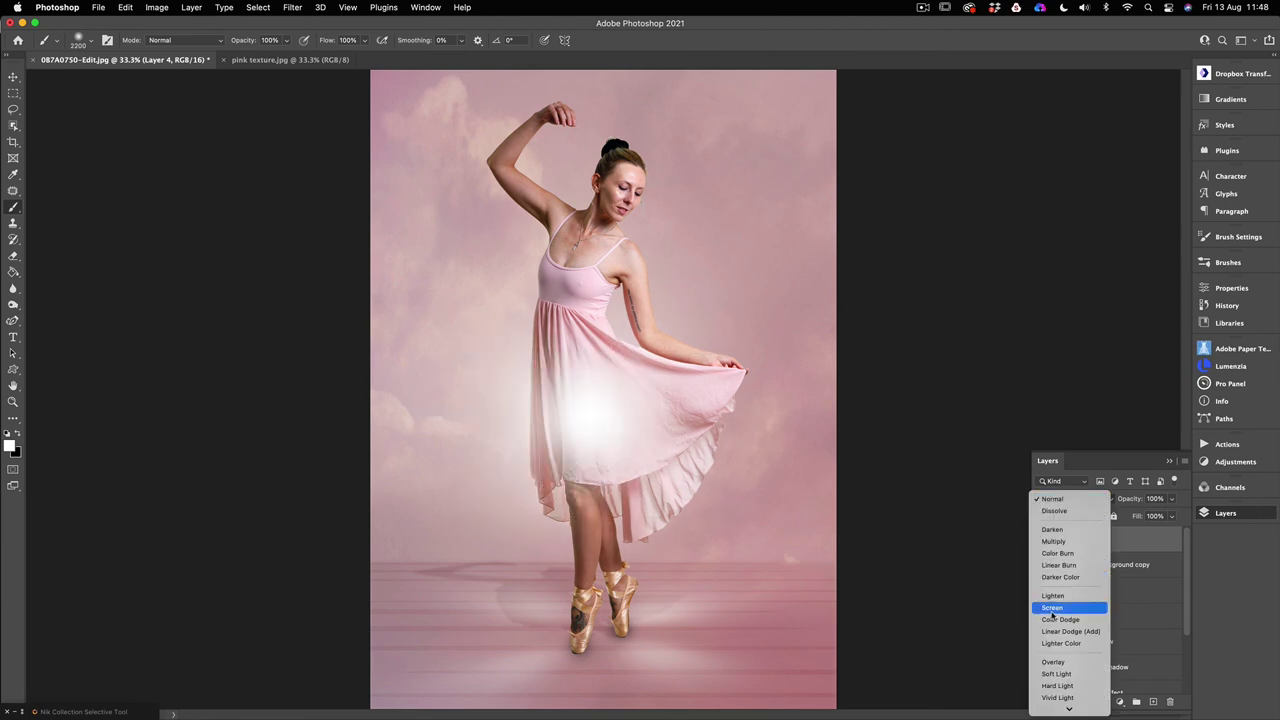
{"action": "left_click", "coordinate": [1058, 675]}
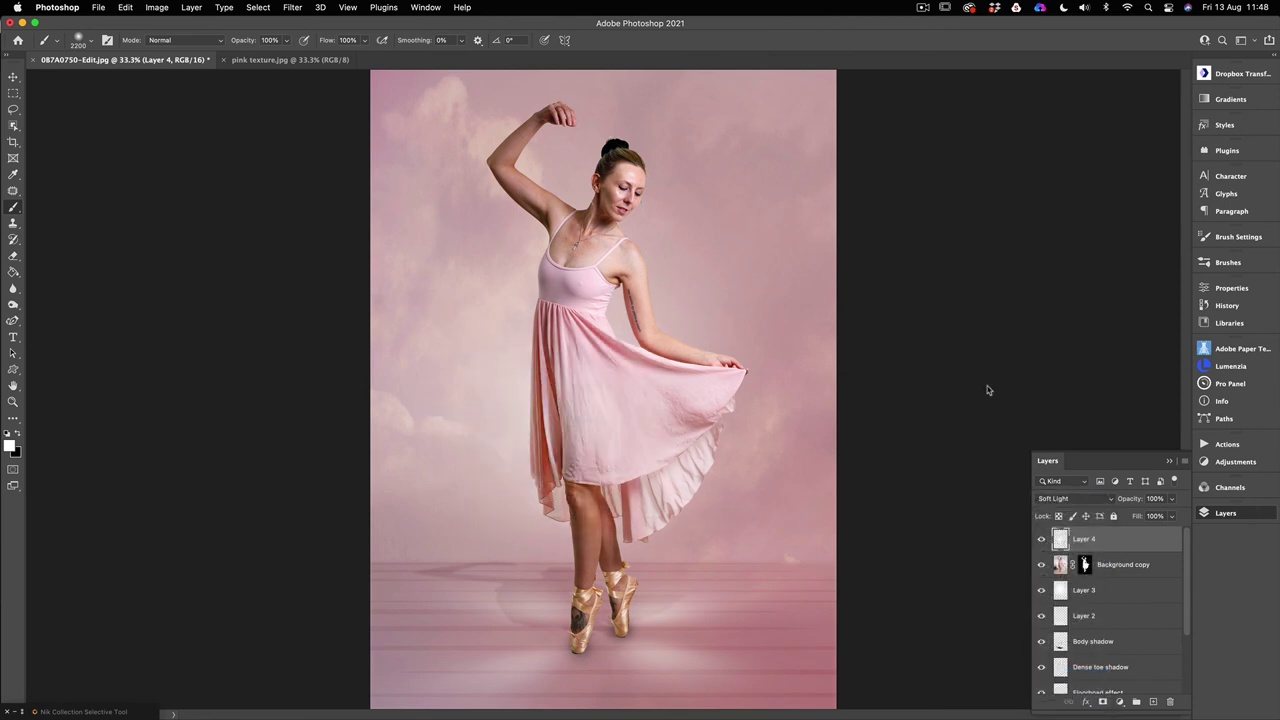
{"action": "left_click", "coordinate": [1041, 539]}
{"action": "left_click", "coordinate": [1041, 539]}
{"action": "left_click", "coordinate": [1042, 540]}
{"action": "left_click", "coordinate": [1042, 540]}
{"action": "left_click", "coordinate": [1042, 540]}
{"action": "left_click", "coordinate": [1042, 540]}
{"action": "key", "text": "F7"}
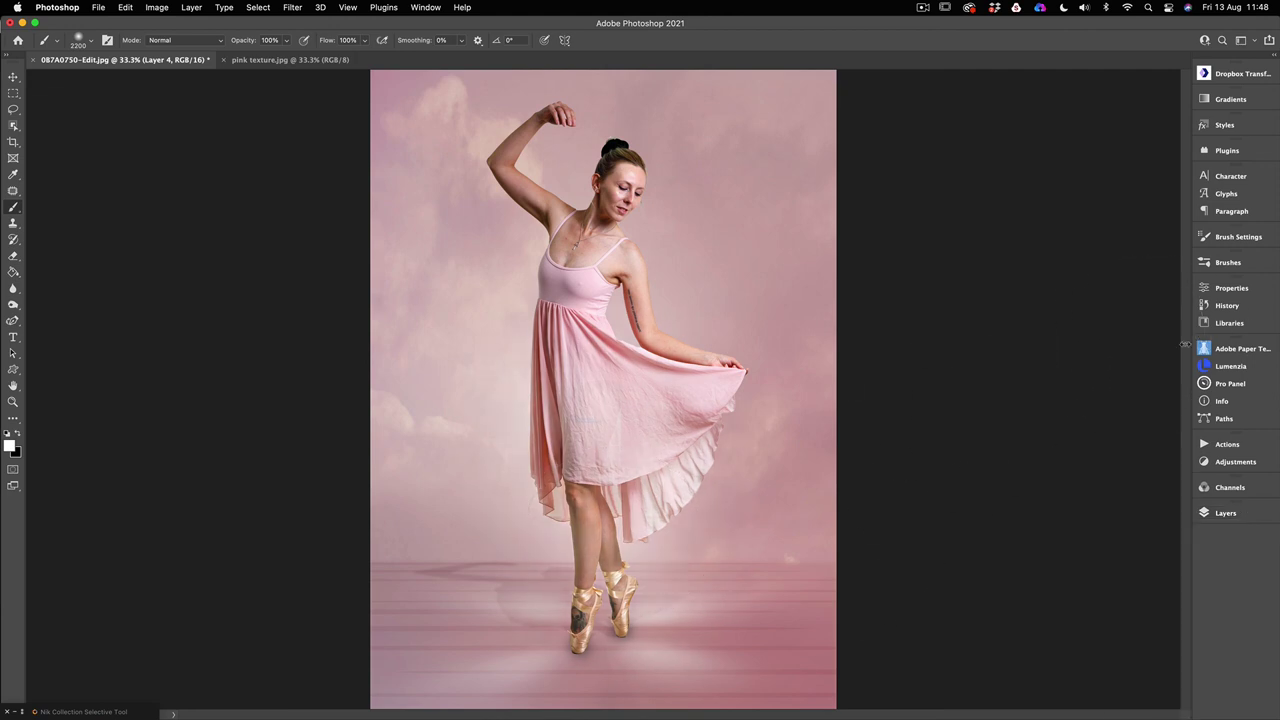
Reduce the opacity of the glow layer over the dancer's skirt to 66%.
{"action": "left_click", "coordinate": [1228, 514]}
{"action": "left_click", "coordinate": [1171, 500]}
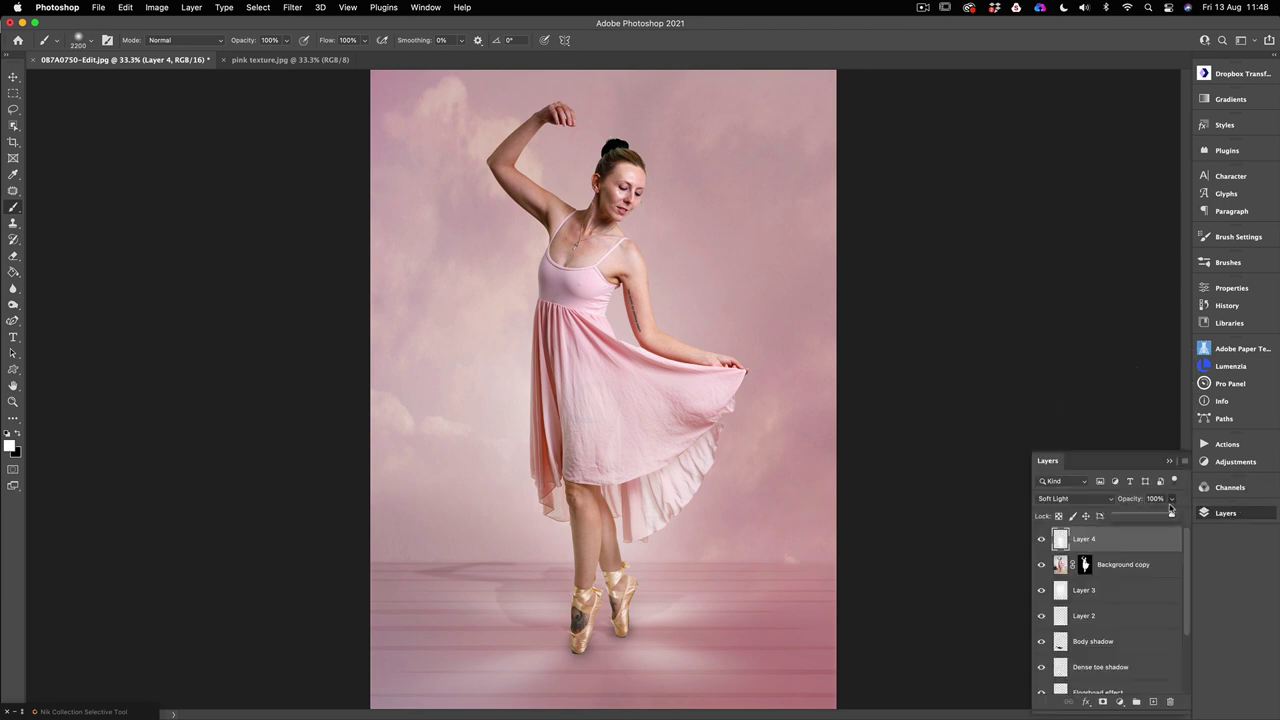
{"action": "mouse_move", "coordinate": [1171, 509]}
{"action": "left_mouse_down"}
{"action": "mouse_move", "coordinate": [1141, 516]}
{"action": "mouse_move", "coordinate": [1205, 515]}
{"action": "mouse_move", "coordinate": [1153, 513]}
{"action": "left_mouse_up"}
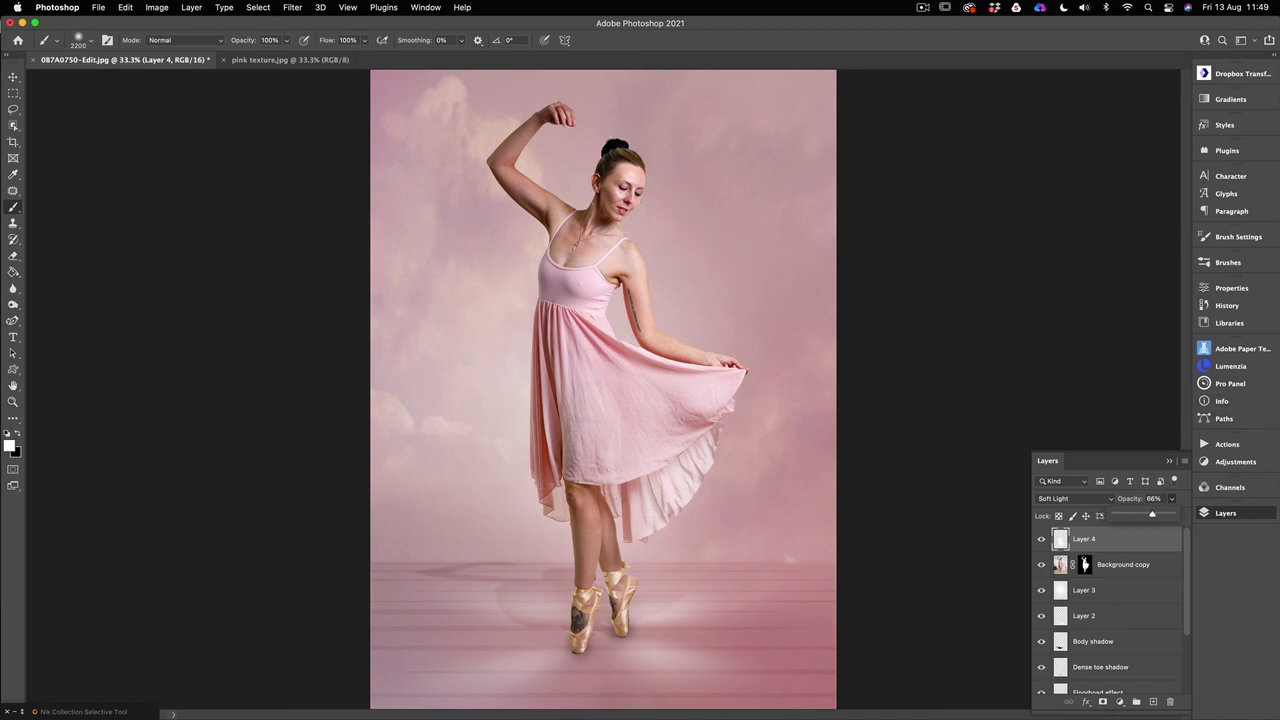
{"action": "left_click", "coordinate": [1169, 461]}
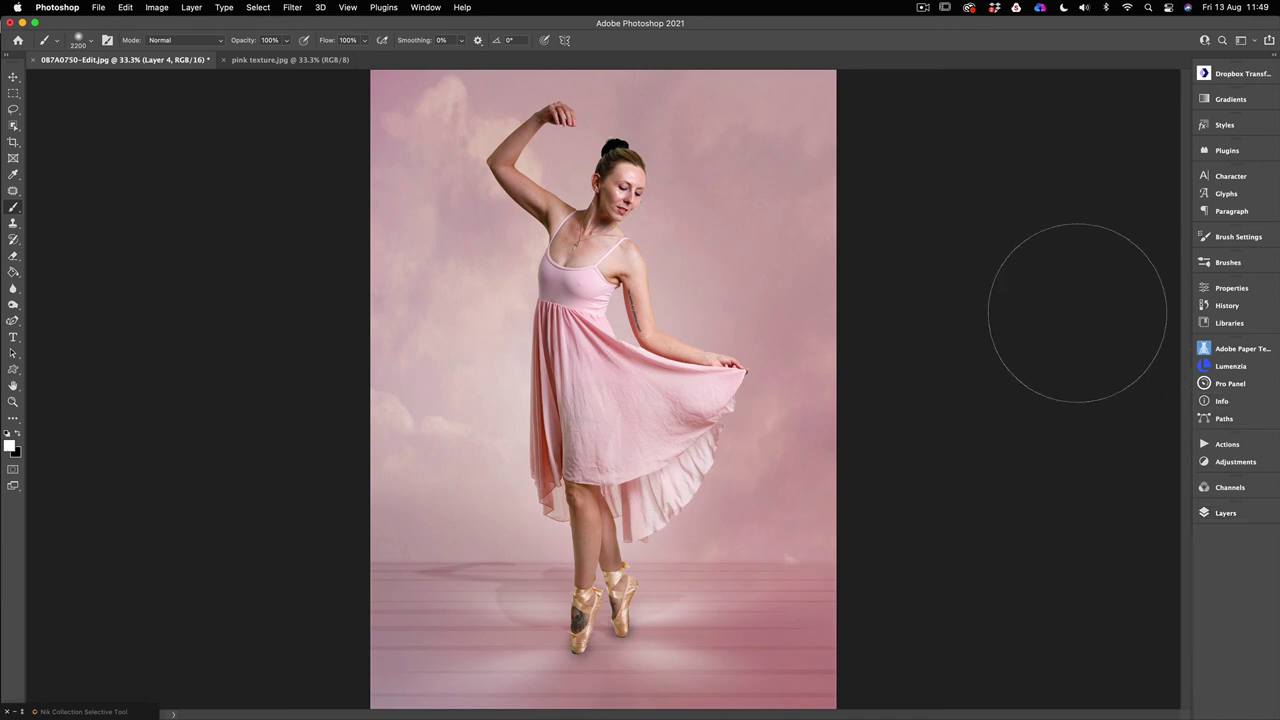